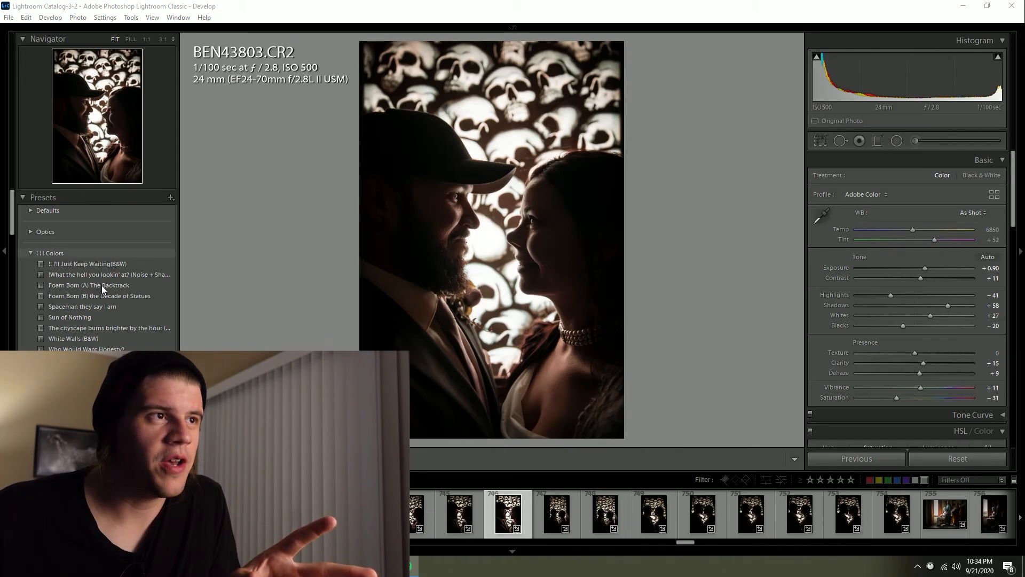
Step: Preview the Foam Born (A) The Backtrack, Spaceman they say I am and White Walls (B&W) presets on photo BEN43803.CR2
{"action": "mouse_move", "coordinate": [102, 286]}
{"action": "mouse_move", "coordinate": [113, 304]}
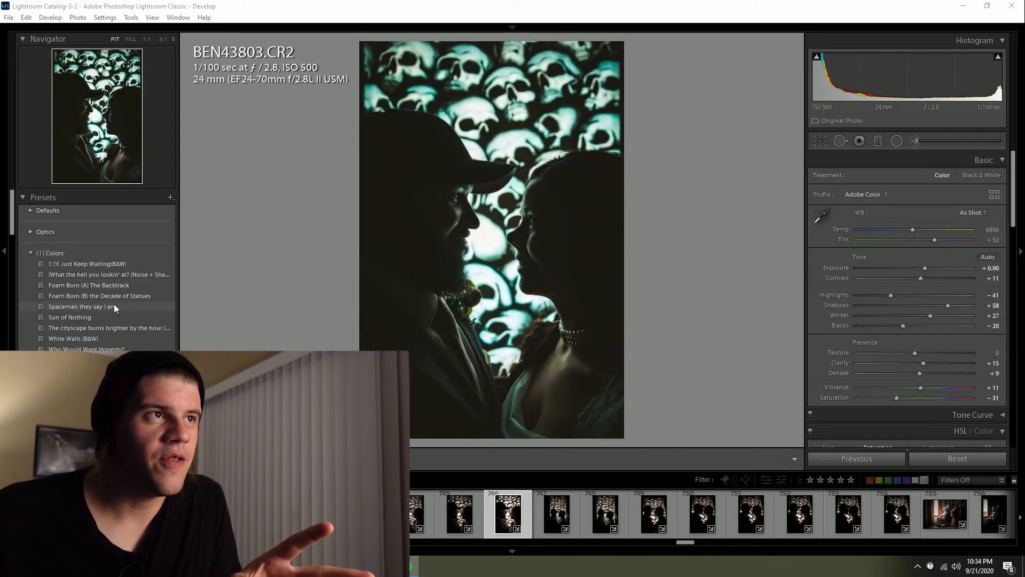
{"action": "mouse_move", "coordinate": [118, 339]}
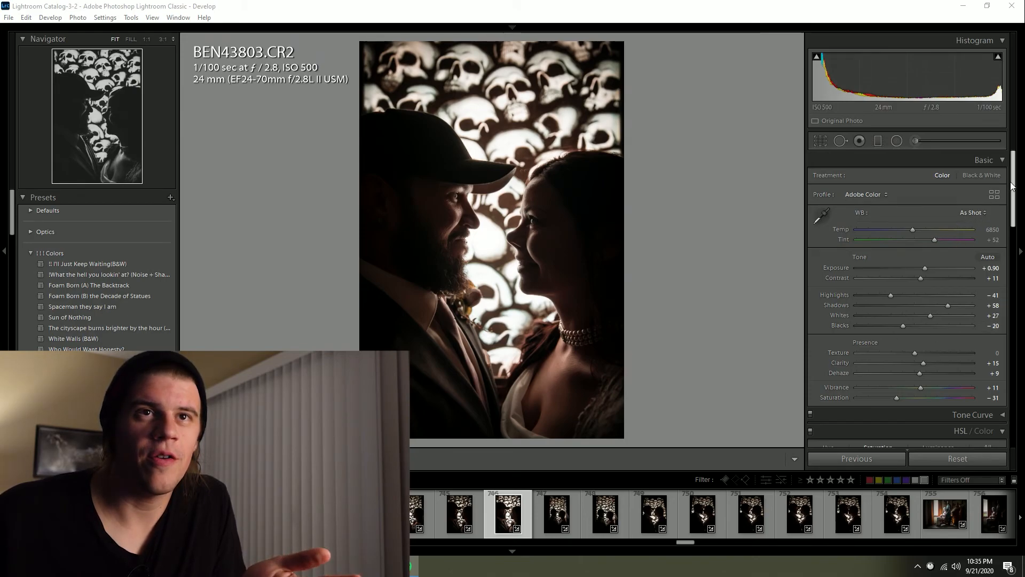
Step: Expand the Tone Curve and examine its region settings and the HSL hue, saturation and luminance adjustments
{"action": "mouse_move", "coordinate": [1014, 182]}
{"action": "left_mouse_down"}
{"action": "mouse_move", "coordinate": [1019, 213]}
{"action": "mouse_move", "coordinate": [1019, 188]}
{"action": "left_mouse_up"}
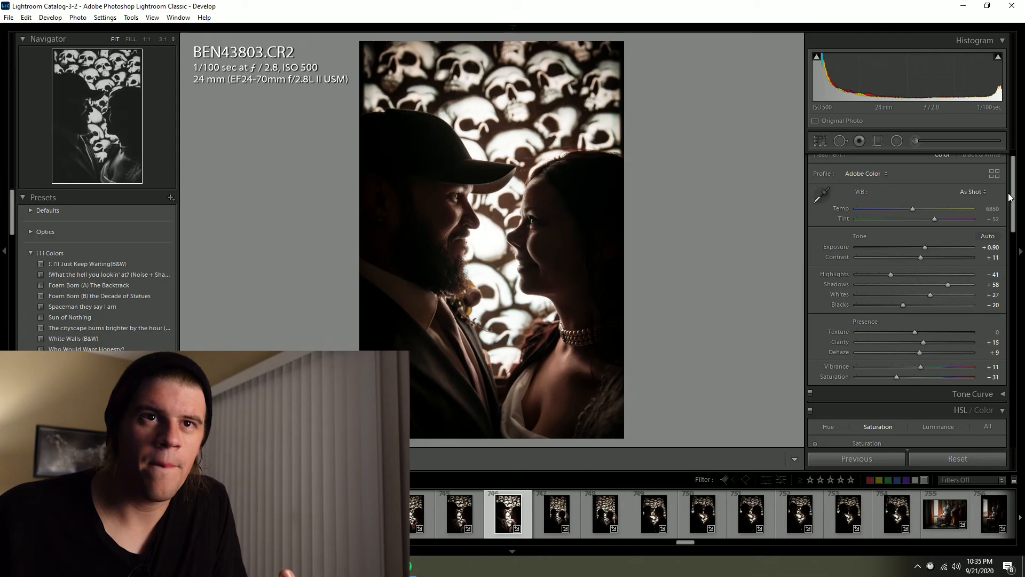
{"action": "key", "text": "ctrl+2"}
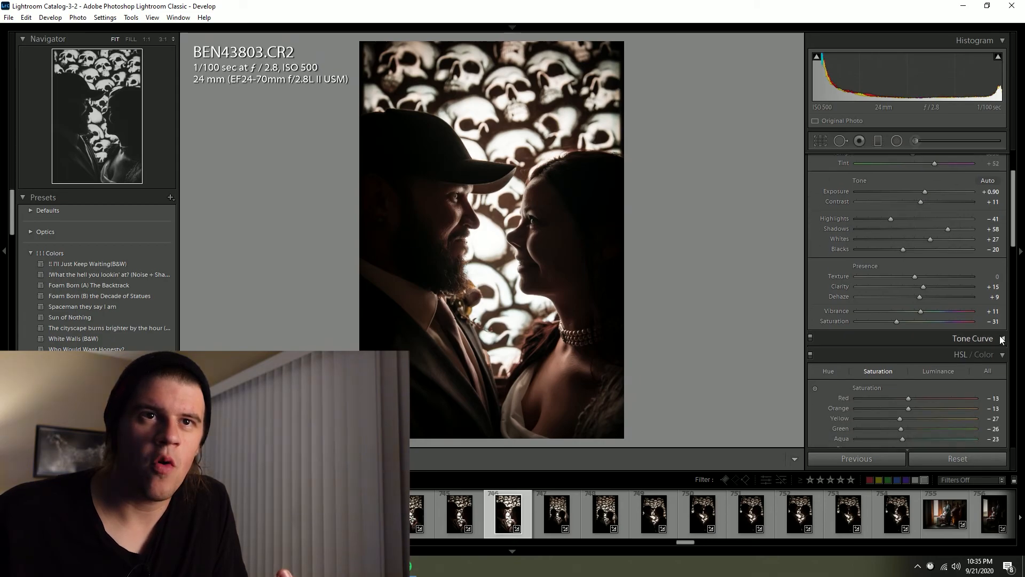
{"action": "scroll", "coordinate": [988, 243], "scroll_direction": "down", "scroll_amount": 1}
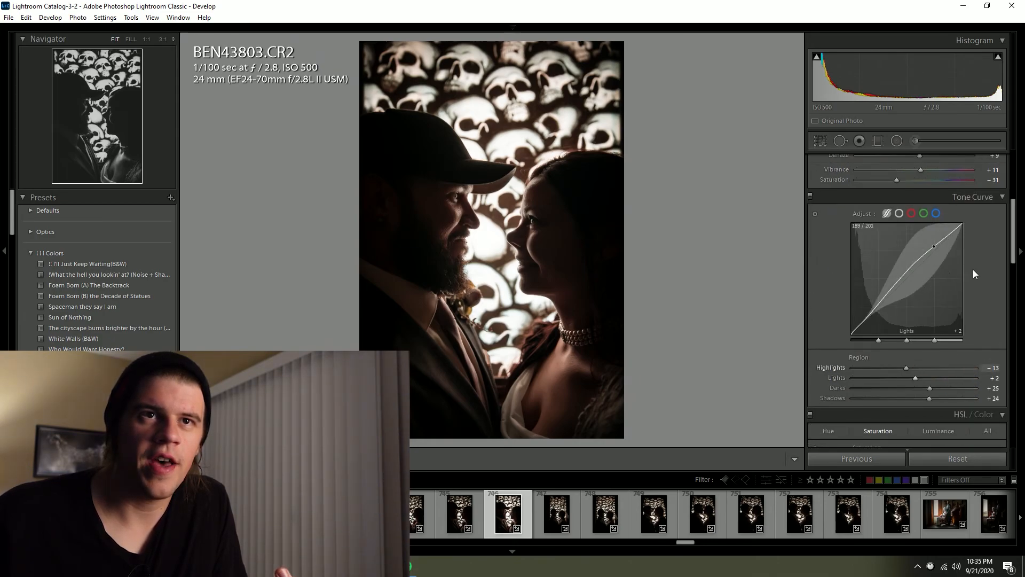
{"action": "scroll", "coordinate": [1014, 284], "scroll_direction": "down", "scroll_amount": 4}
{"action": "scroll", "coordinate": [1013, 284], "scroll_direction": "down", "scroll_amount": 1}
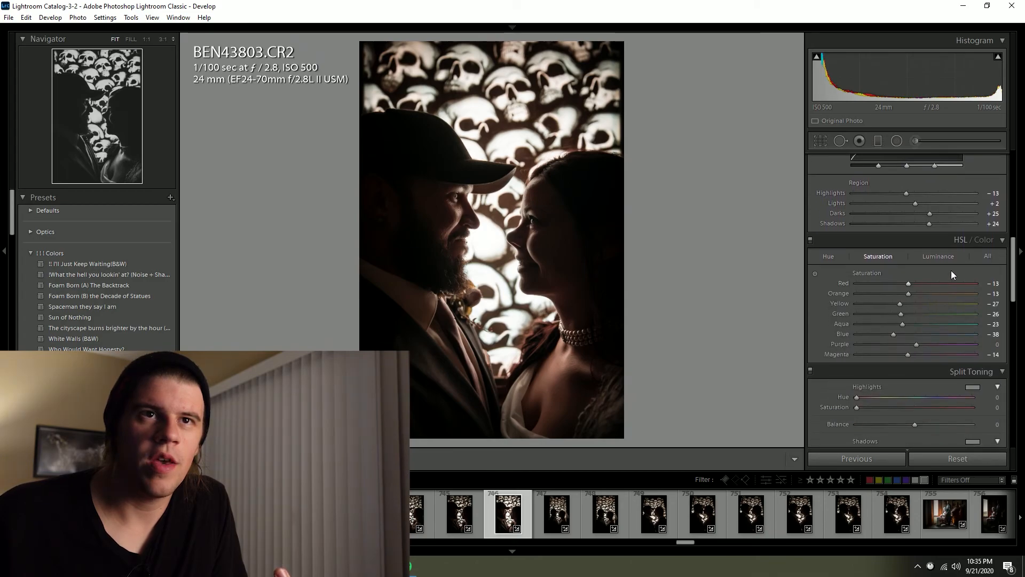
{"action": "left_click", "coordinate": [829, 258]}
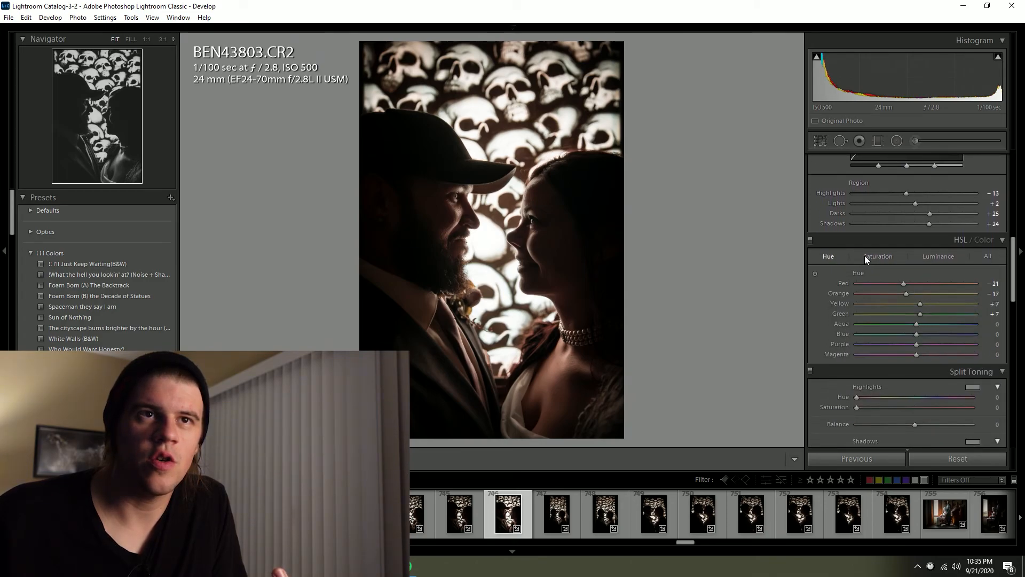
{"action": "left_click", "coordinate": [899, 255]}
{"action": "left_click", "coordinate": [943, 255]}
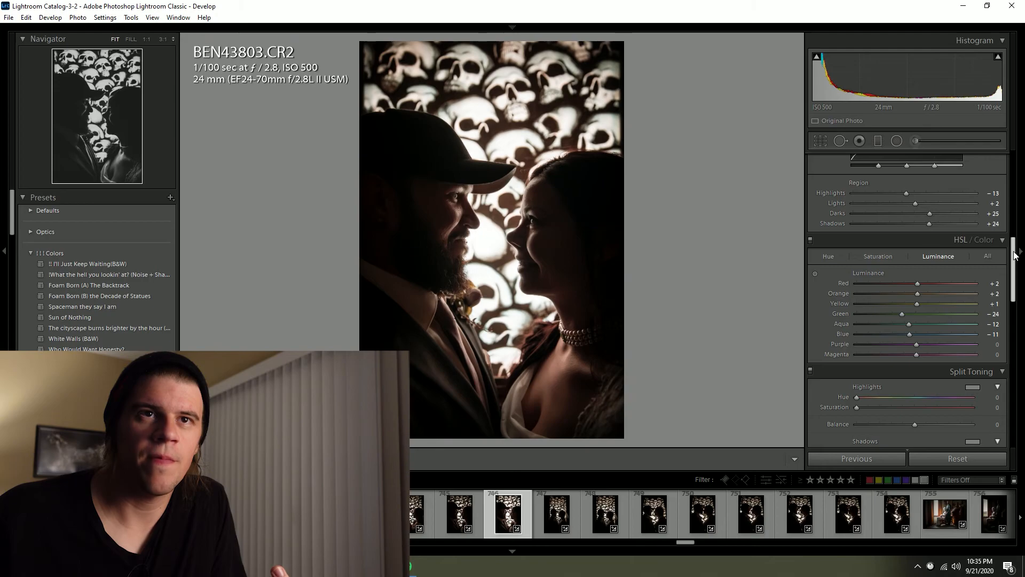
Step: Try split toning with highlights at hue 52, saturation 64 and shadows at hue 215, saturation 50, and undo both
{"action": "scroll", "coordinate": [1004, 257], "scroll_direction": "down", "scroll_amount": 2}
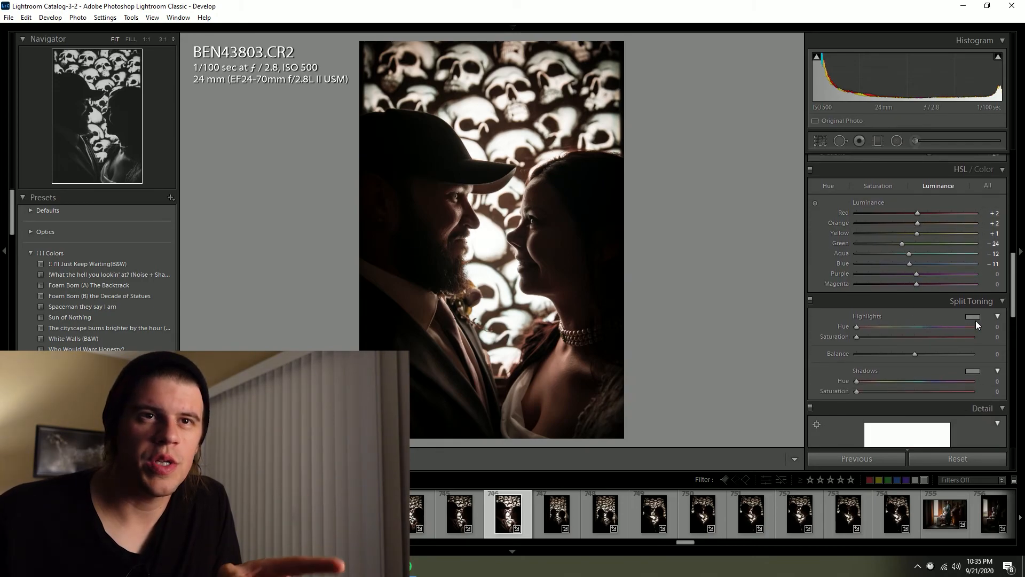
{"action": "left_click_drag", "start_coordinate": [1016, 302], "coordinate": [1017, 313]}
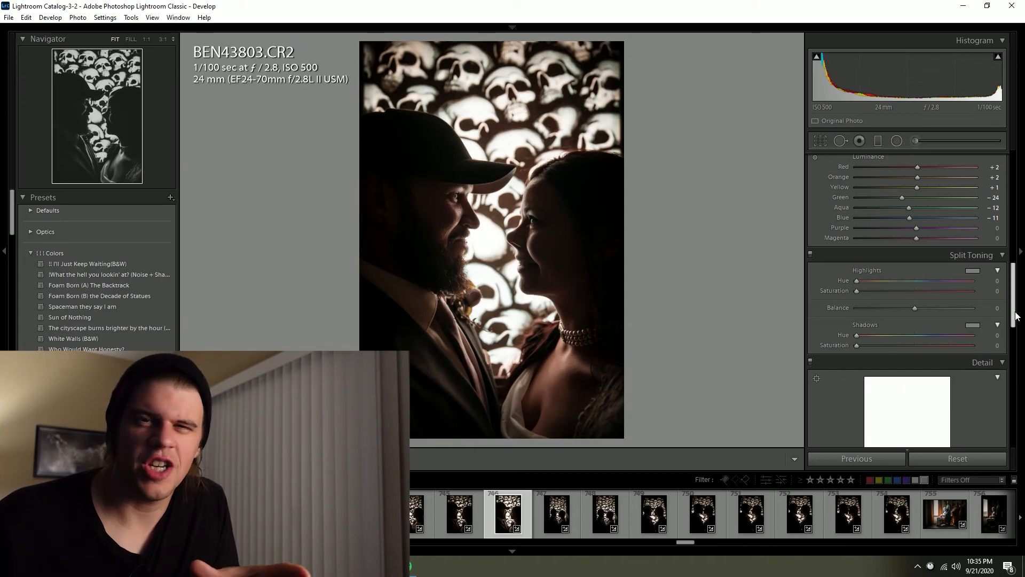
{"action": "left_click", "coordinate": [973, 270]}
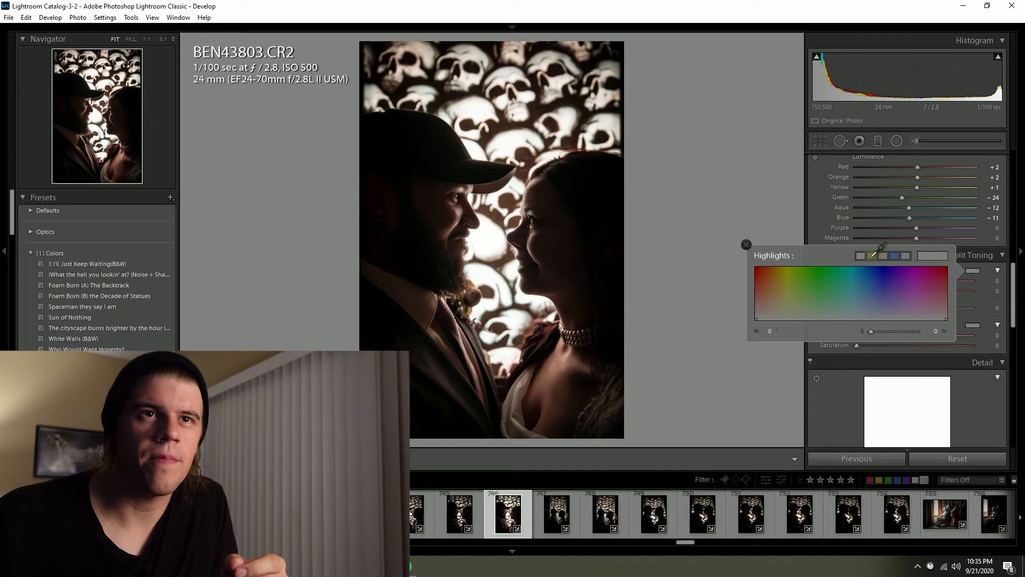
{"action": "left_click", "coordinate": [873, 255]}
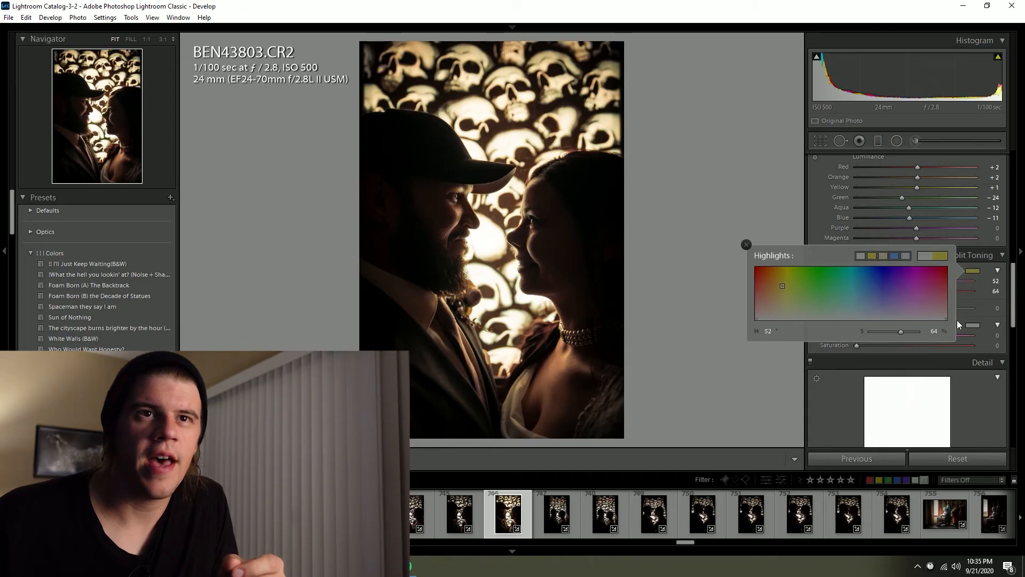
{"action": "left_click", "coordinate": [975, 325]}
{"action": "left_click", "coordinate": [895, 310]}
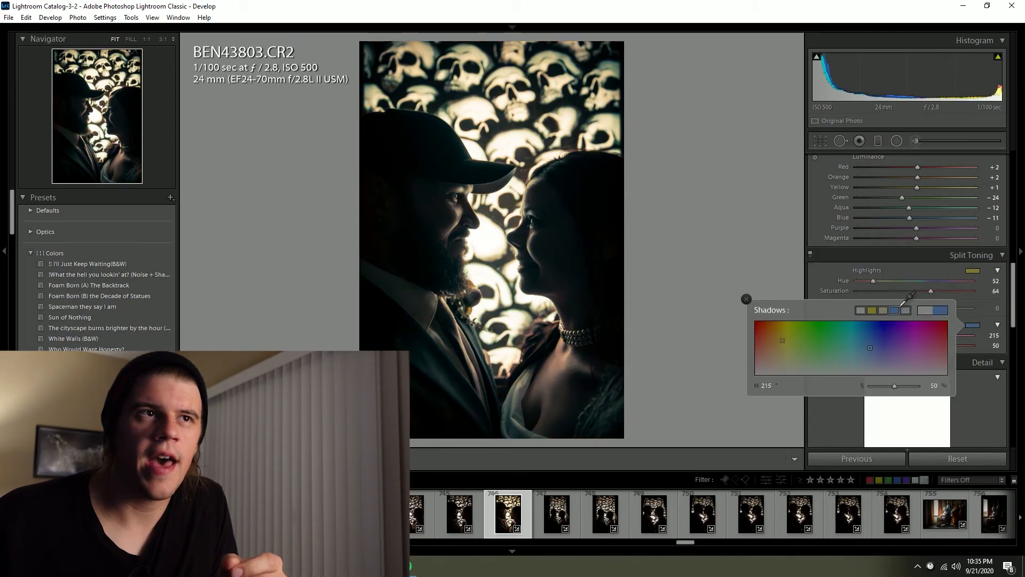
{"action": "left_click", "coordinate": [732, 235]}
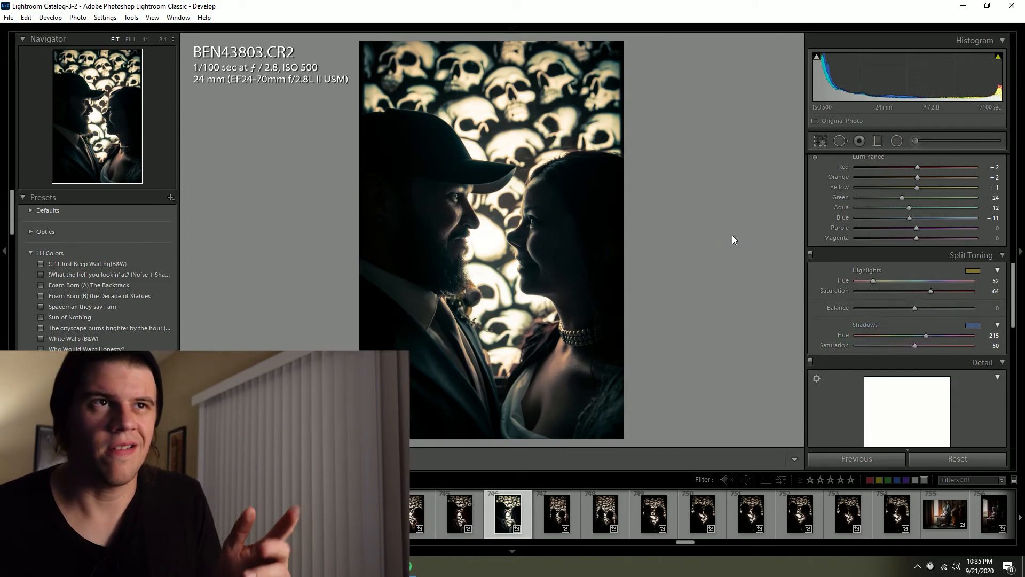
{"action": "key", "text": "ctrl+z"}
{"action": "key", "text": "ctrl+z"}
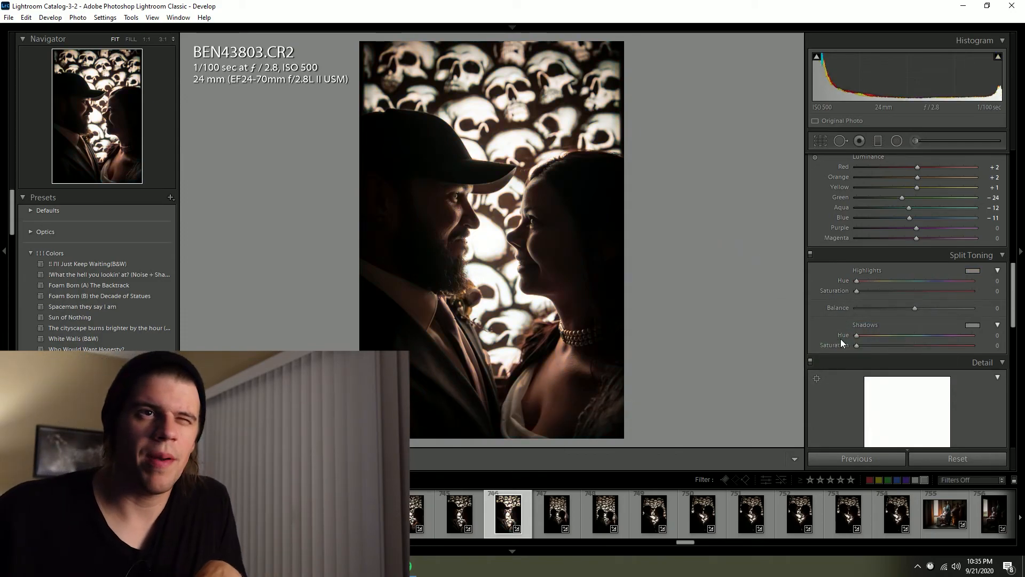
Step: Review the sharpening, noise reduction and manual lens correction settings of the photo
{"action": "scroll", "coordinate": [849, 347], "scroll_direction": "down", "scroll_amount": 3}
{"action": "scroll", "coordinate": [909, 340], "scroll_direction": "down", "scroll_amount": 3}
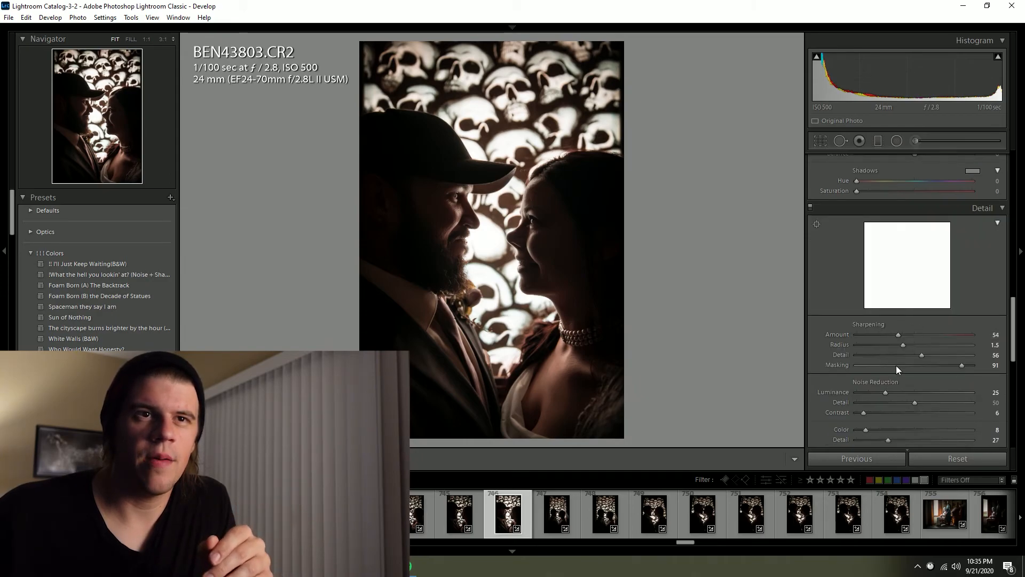
{"action": "scroll", "coordinate": [914, 350], "scroll_direction": "down", "scroll_amount": 9}
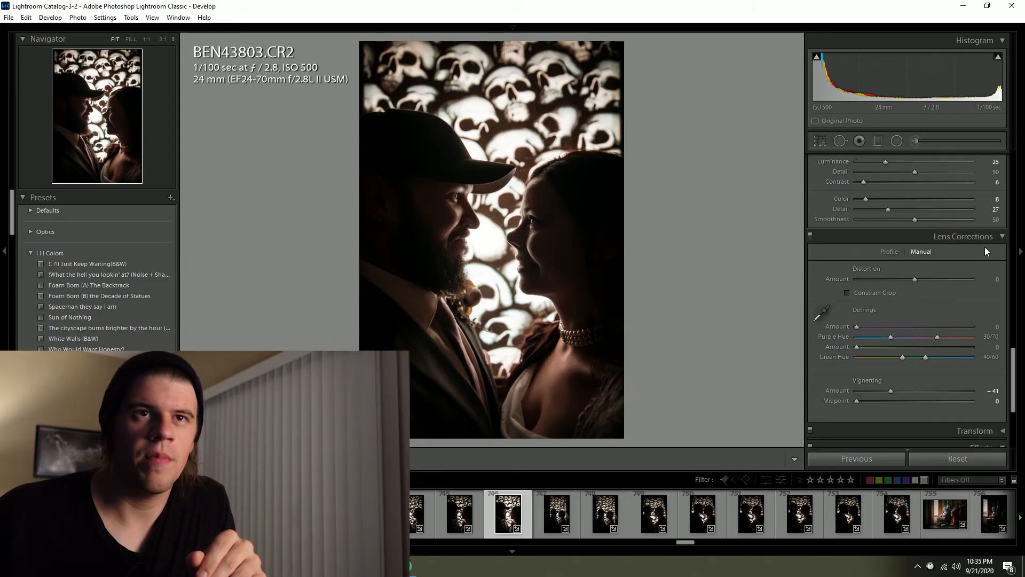
Step: Expand the Transform settings, try a vertical correction of +50 on the photo, and undo it
{"action": "scroll", "coordinate": [989, 252], "scroll_direction": "down", "scroll_amount": 7}
{"action": "left_click", "coordinate": [994, 279]}
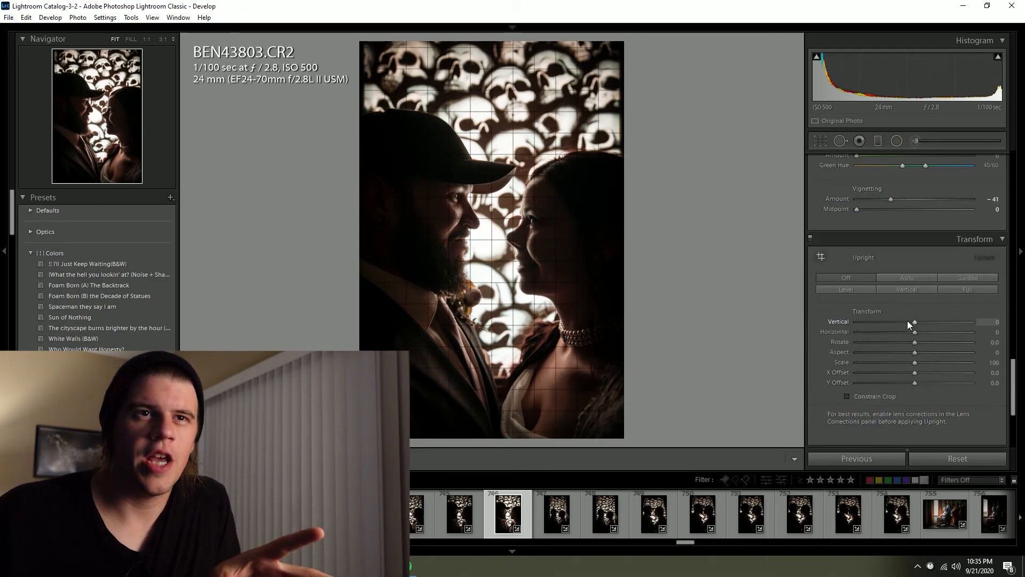
{"action": "left_click_drag", "start_coordinate": [918, 324], "coordinate": [946, 321]}
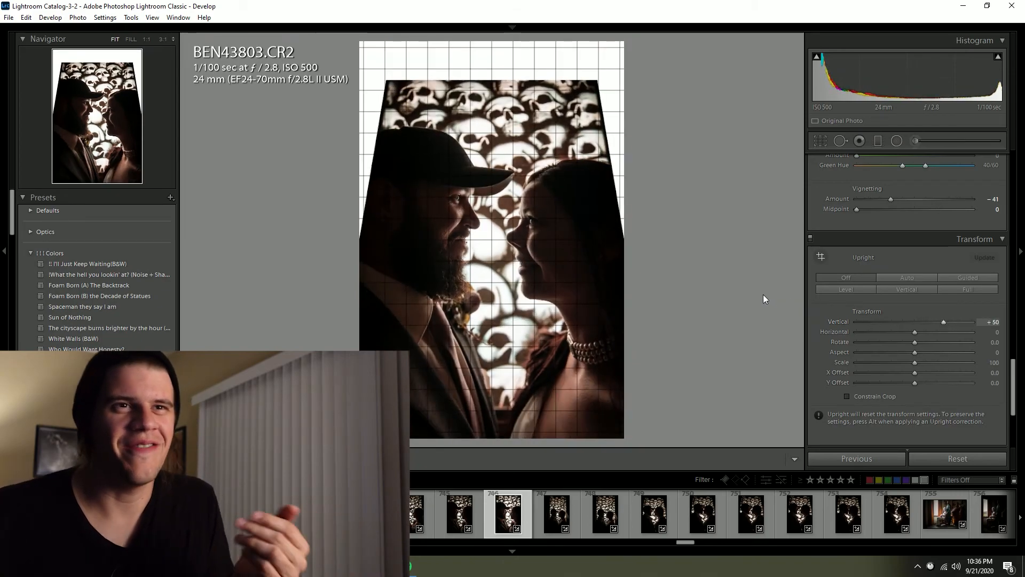
{"action": "key", "text": "ctrl+z"}
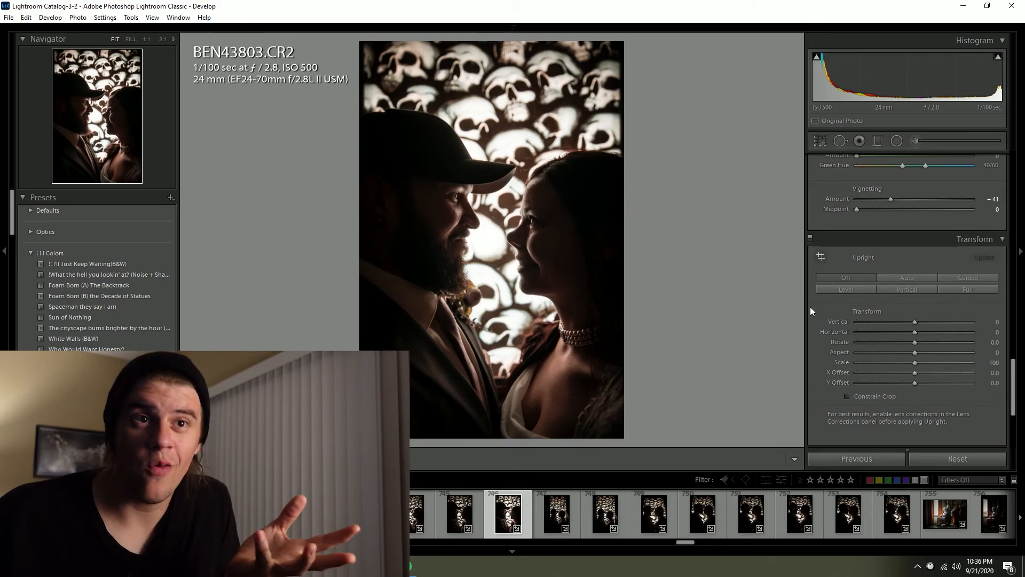
Step: Review the post-crop vignetting and grain settings, and bring the earlier outdoor wedding photos into view in the filmstrip
{"action": "scroll", "coordinate": [897, 351], "scroll_direction": "down", "scroll_amount": 3}
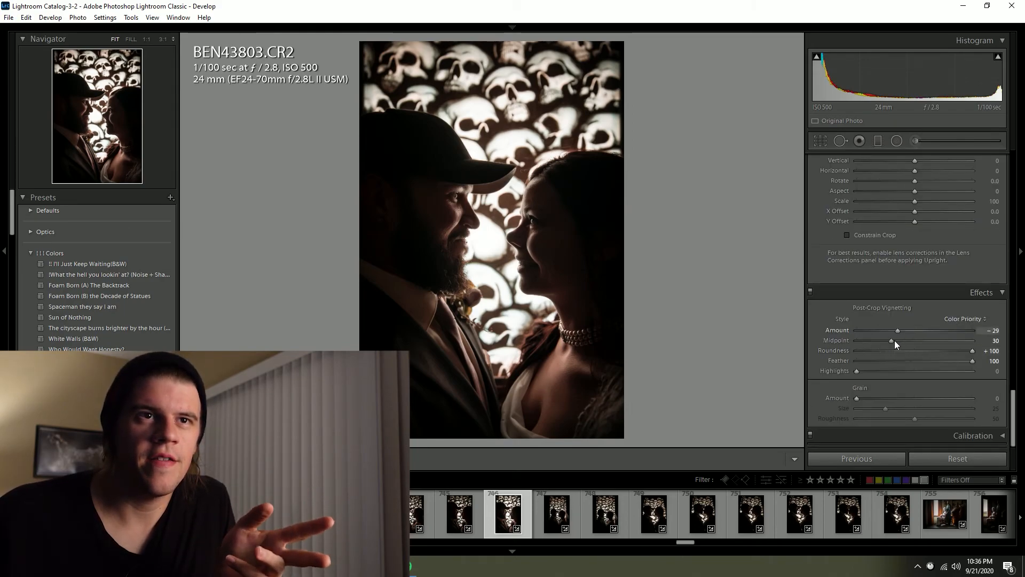
{"action": "scroll", "coordinate": [905, 435], "scroll_direction": "up", "scroll_amount": 10}
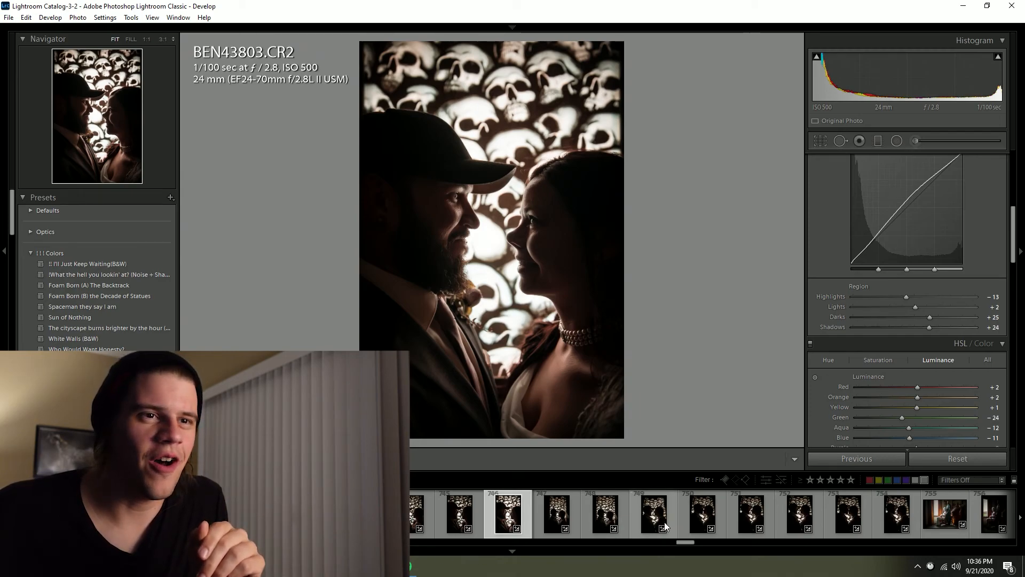
{"action": "left_click_drag", "start_coordinate": [691, 543], "coordinate": [392, 554]}
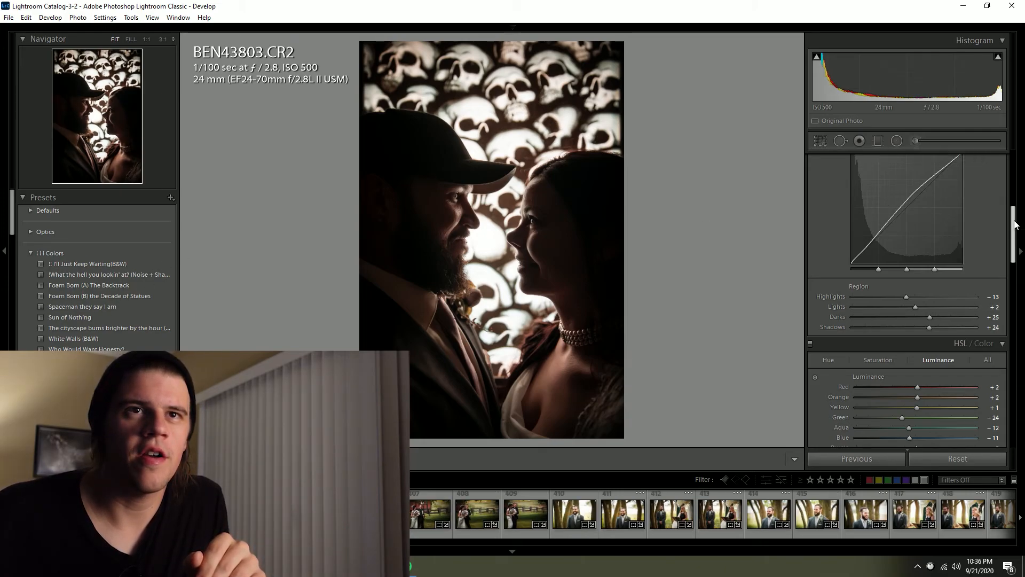
Step: View the Adjustment Brush and Radial Filter settings without applying either, and return to the Basic adjustments
{"action": "left_click_drag", "start_coordinate": [1013, 219], "coordinate": [1011, 160]}
{"action": "left_click", "coordinate": [939, 145]}
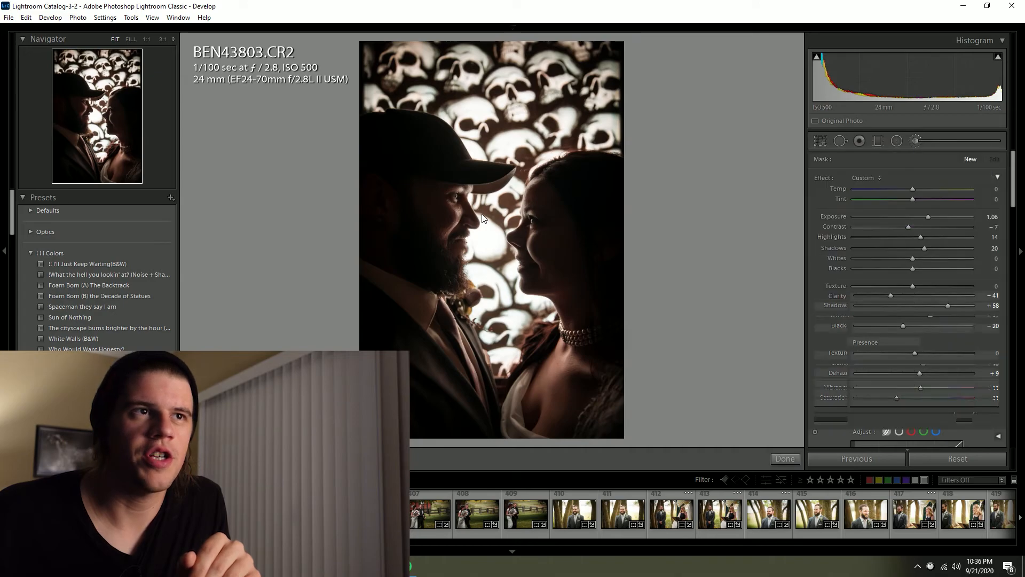
{"action": "left_click", "coordinate": [922, 144]}
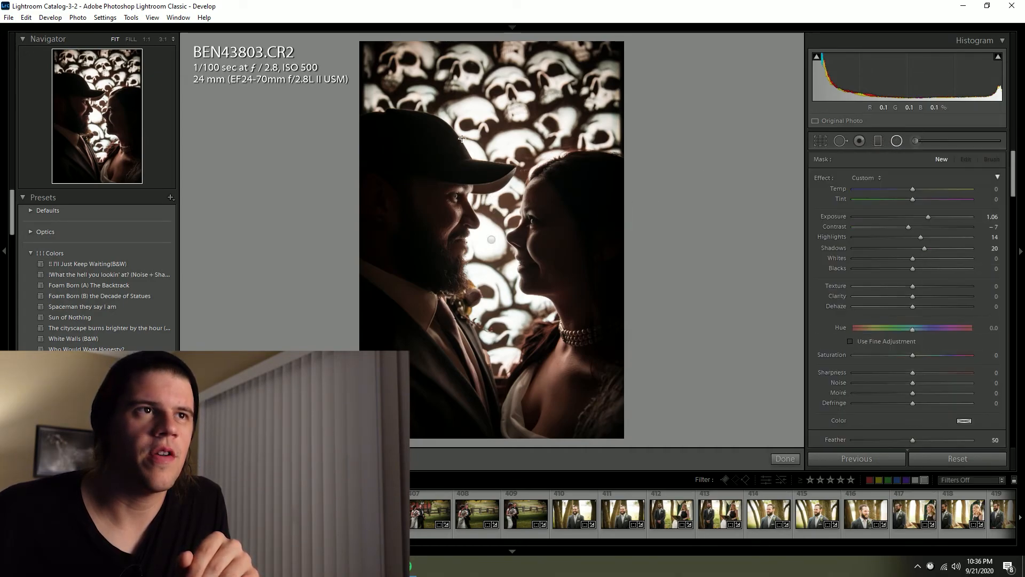
{"action": "left_click", "coordinate": [916, 141]}
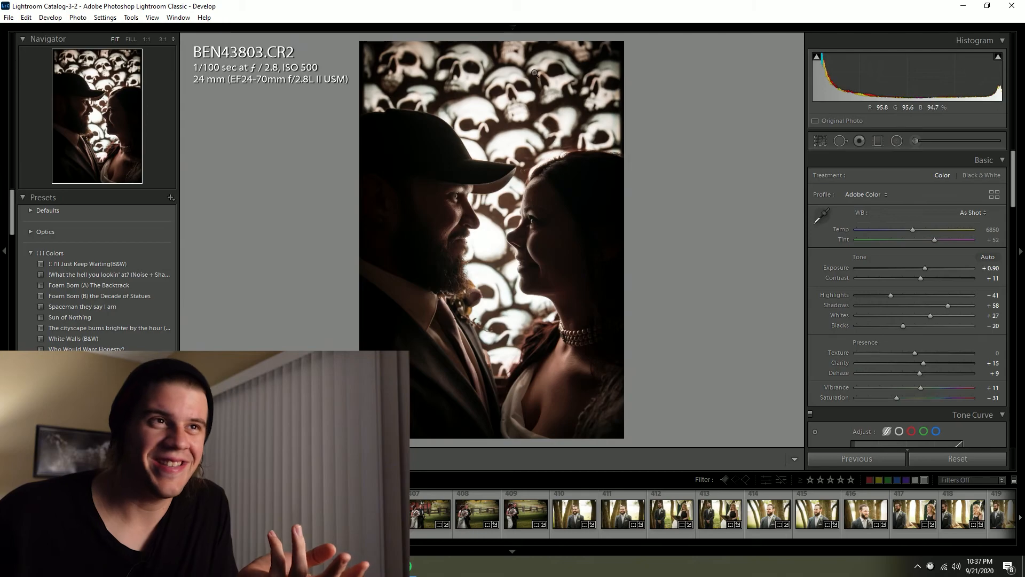
Step: Filter the filmstrip to show only photos with the yellow colour label
{"action": "left_click", "coordinate": [879, 480]}
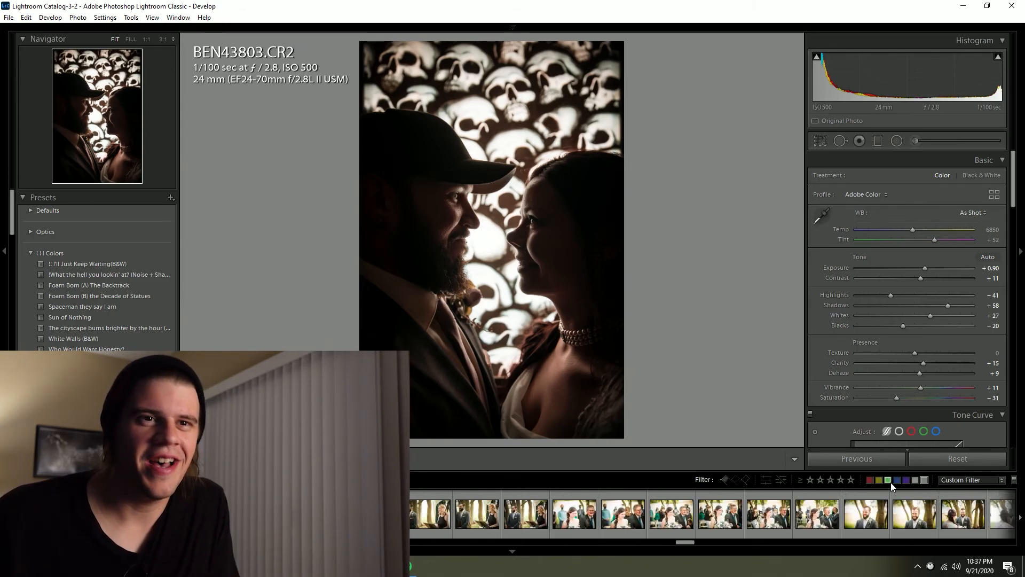
{"action": "left_click", "coordinate": [924, 480]}
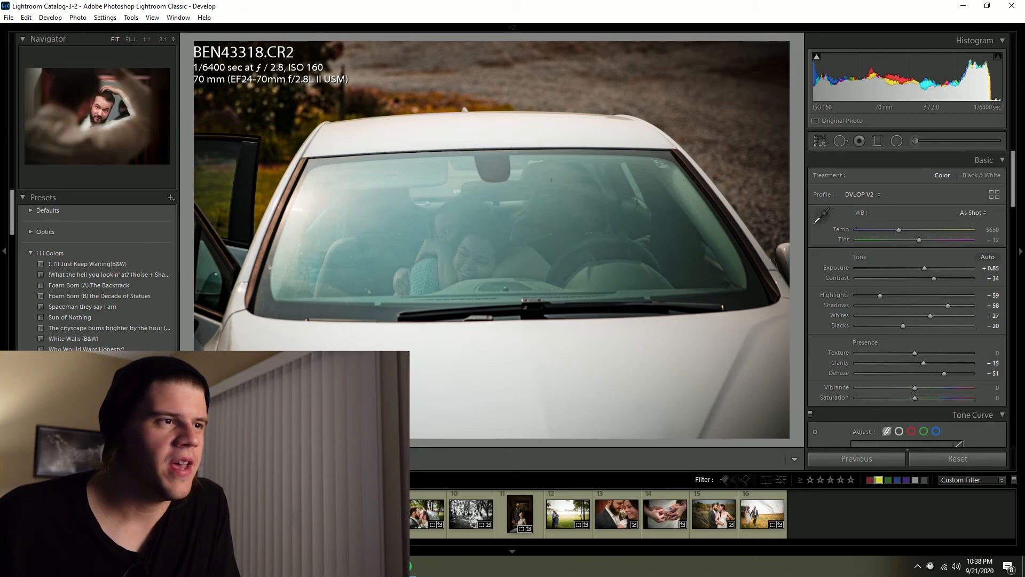
Step: Browse the yellow-labelled photos, comparing BEN31491.CR2 with BEN43318.CR2 and viewing BEN43415.CR2 through BEN43467.CR2
{"action": "left_click", "coordinate": [373, 514]}
{"action": "left_click", "coordinate": [325, 514]}
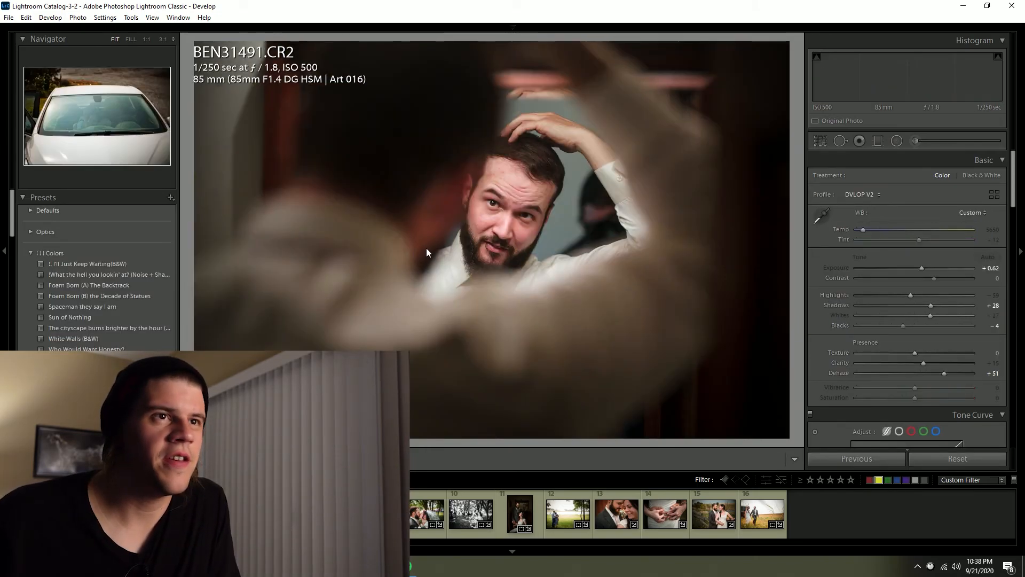
{"action": "left_click", "coordinate": [480, 230]}
{"action": "left_click", "coordinate": [479, 264]}
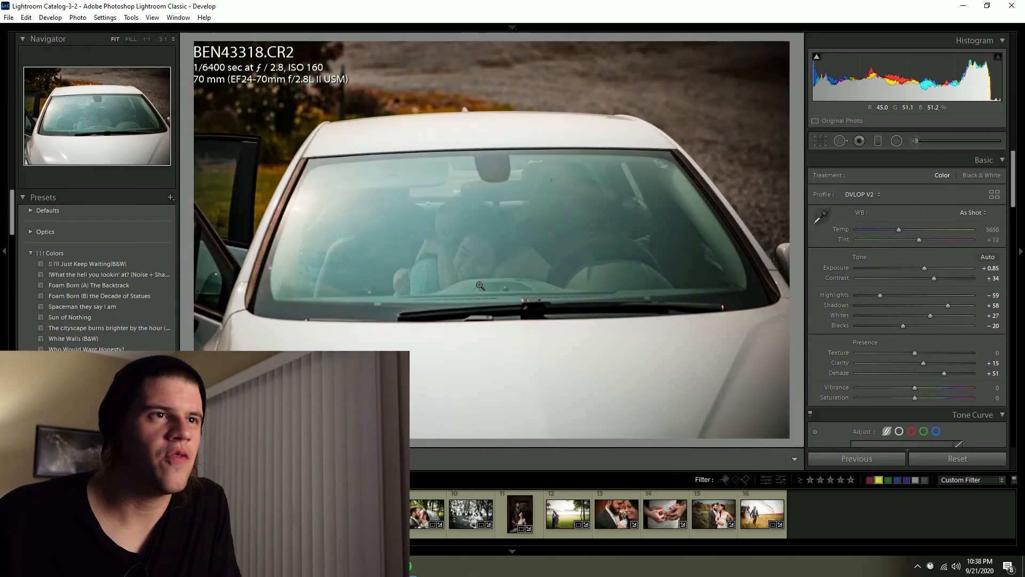
{"action": "left_click", "coordinate": [374, 514]}
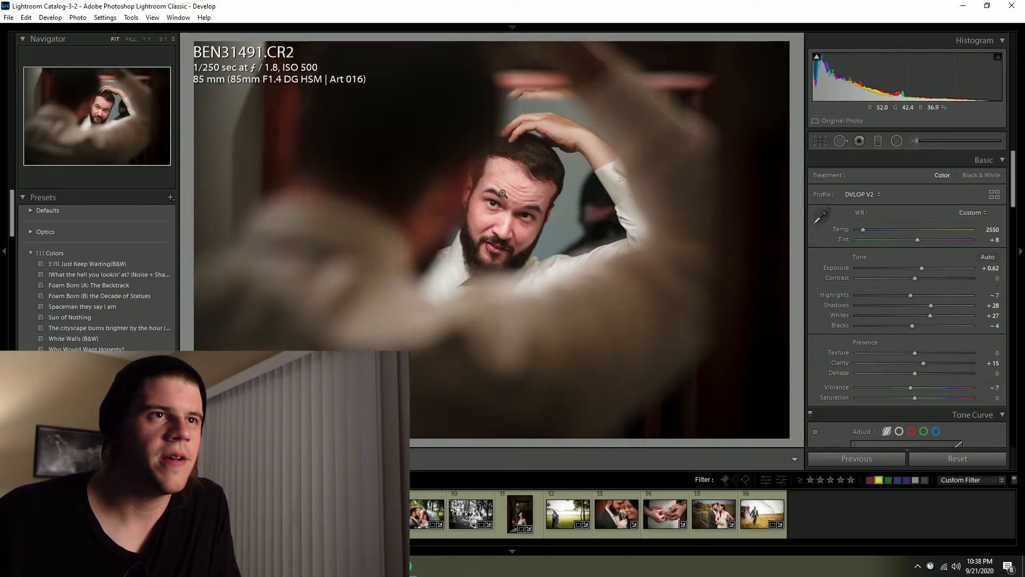
{"action": "left_click", "coordinate": [276, 513]}
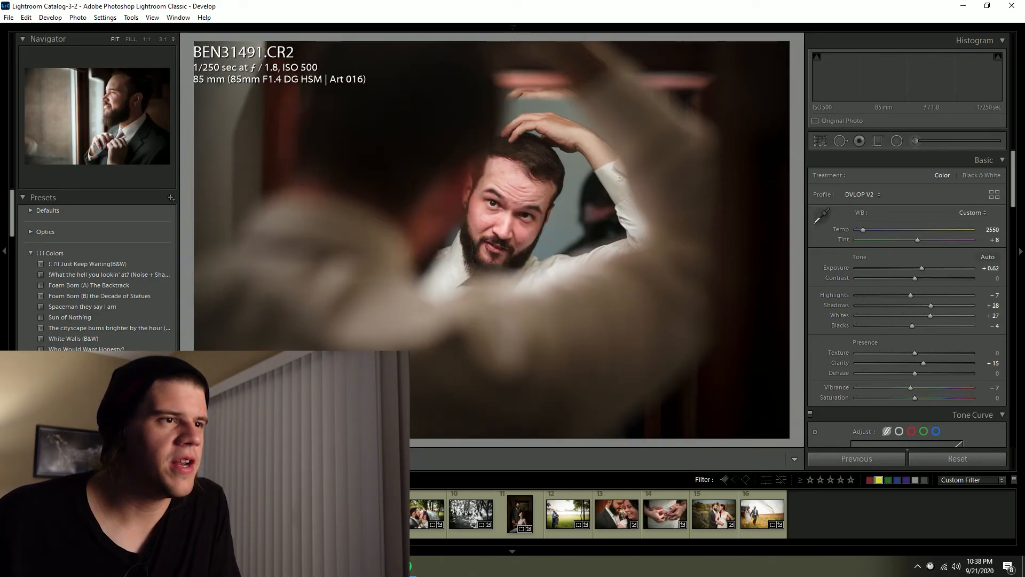
{"action": "key", "text": "Right"}
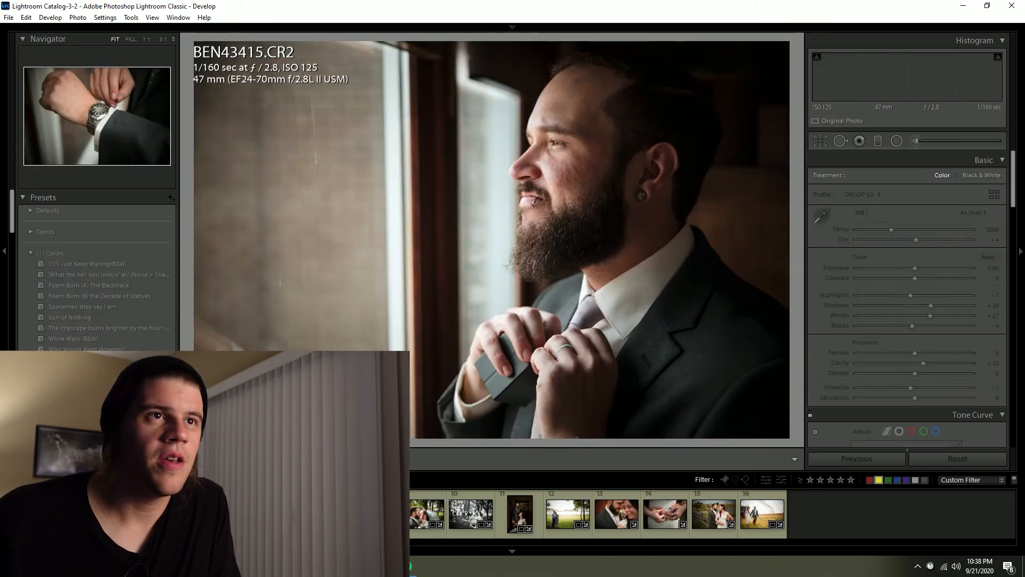
{"action": "key", "text": "Right"}
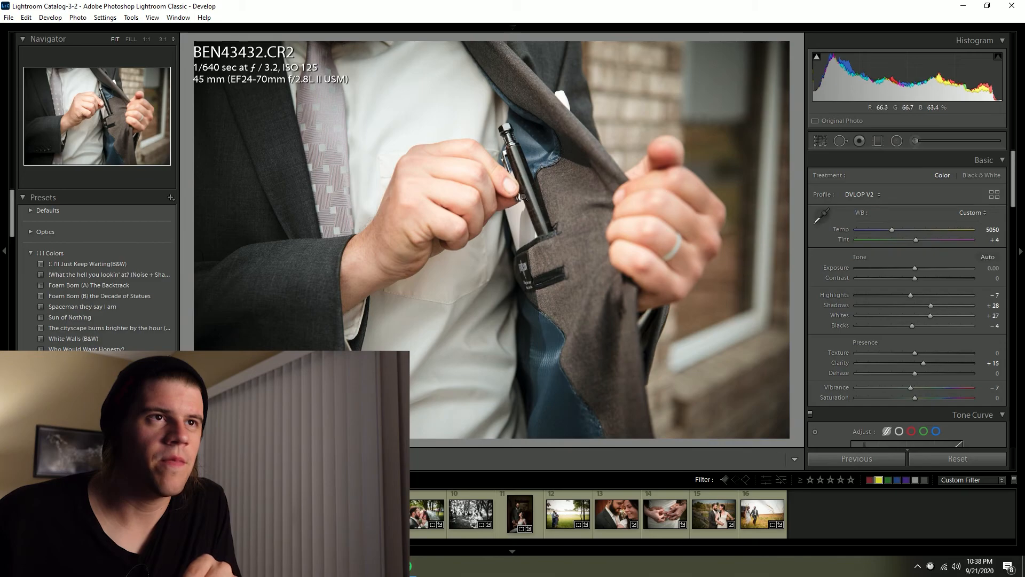
{"action": "key", "text": "Right"}
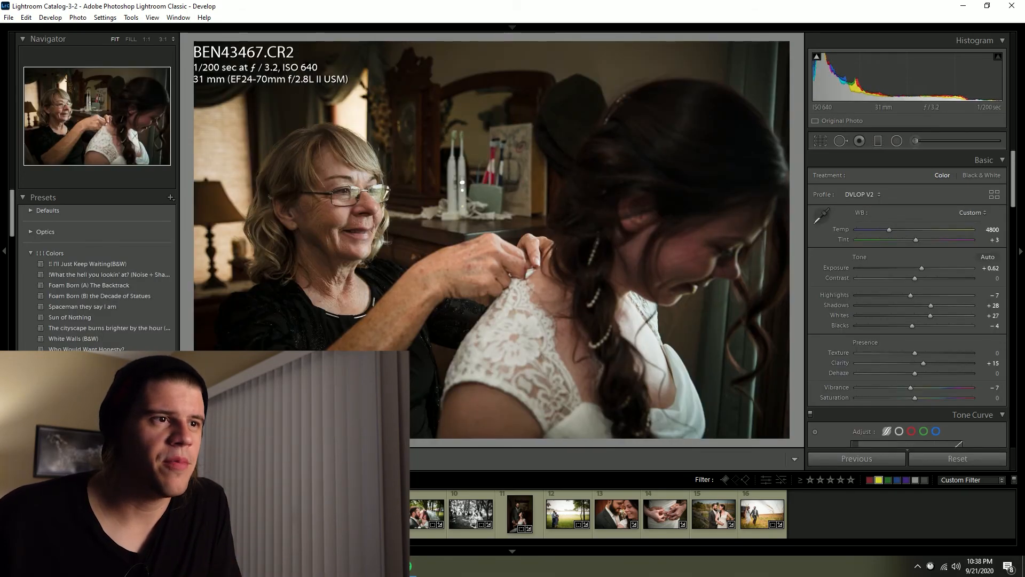
Step: Compare BEN43467.CR2 with BEN43474.CR2 and set the white balance of BEN43474.CR2 to Daylight
{"action": "key", "text": "Right"}
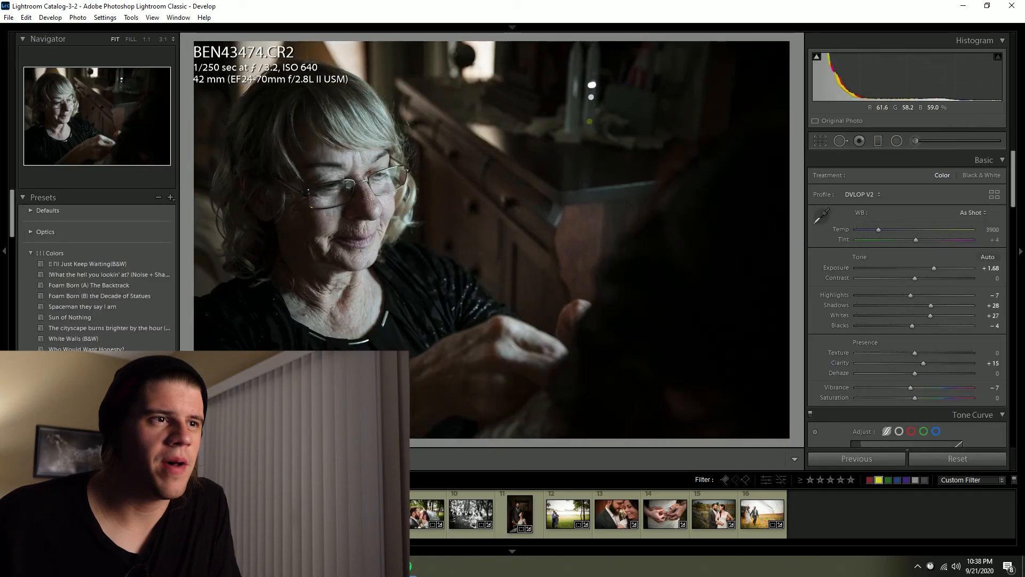
{"action": "key", "text": "Left"}
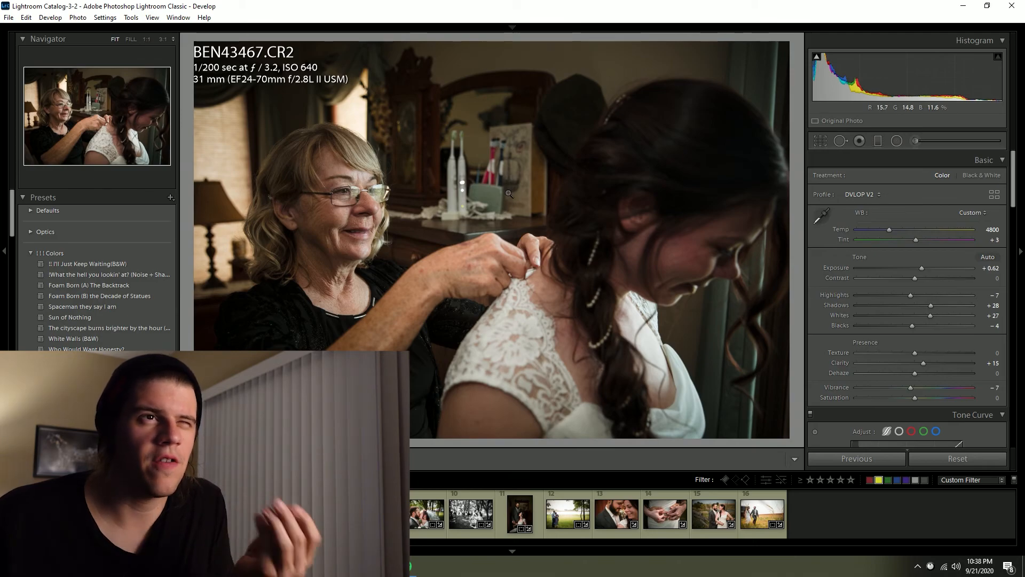
{"action": "key", "text": "Right"}
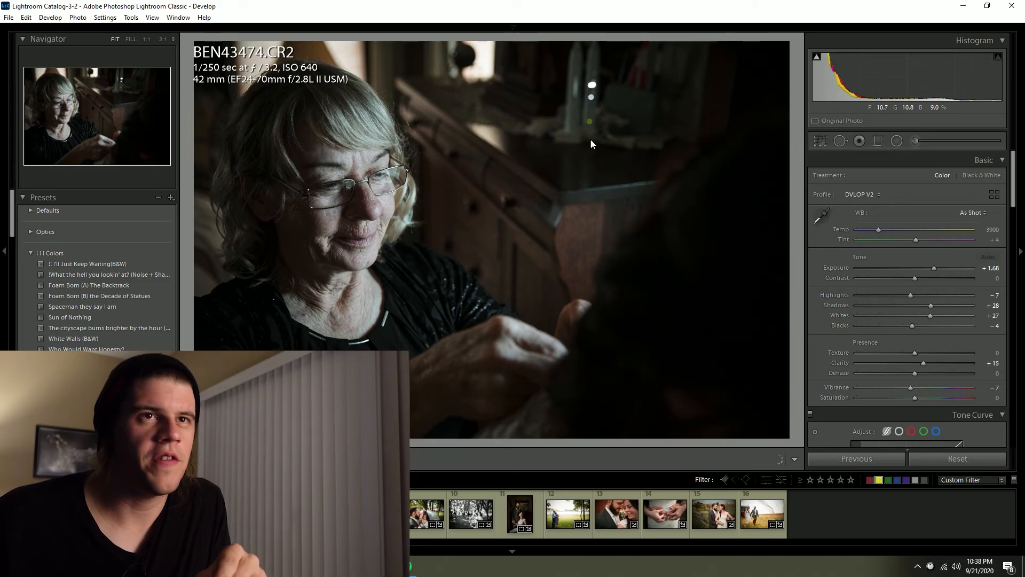
{"action": "left_click", "coordinate": [984, 212]}
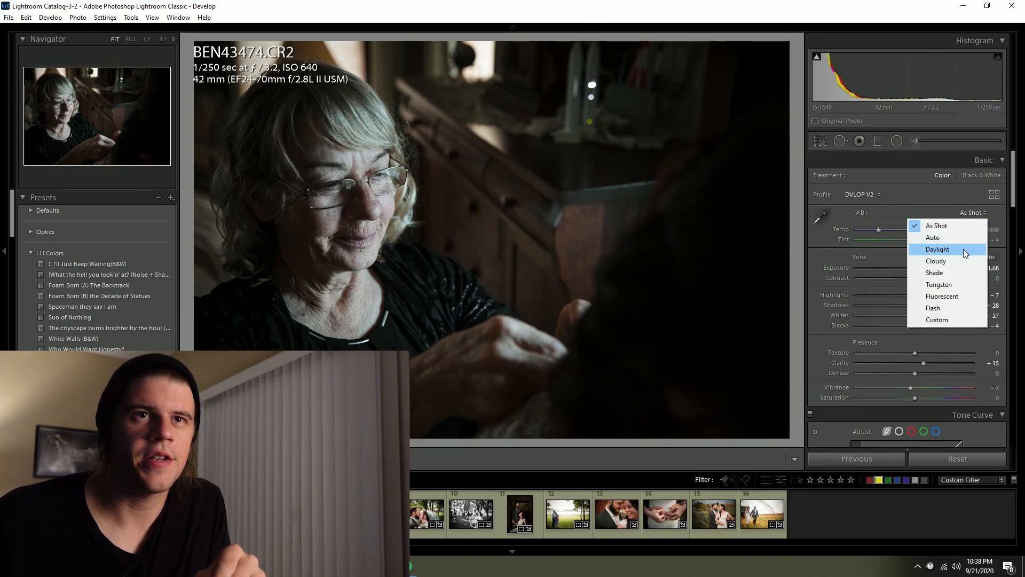
{"action": "left_click", "coordinate": [963, 249]}
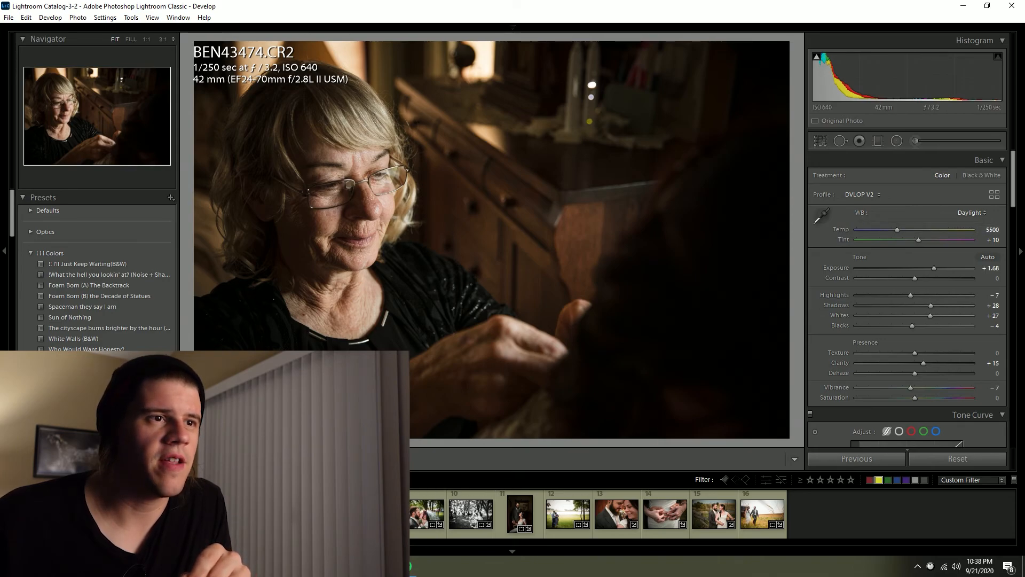
Step: Heal the blemishes on the groom's forehead in BEN31643.CR2 with Spot Removal, working at 1:1, and return to the full view
{"action": "left_click", "coordinate": [374, 514]}
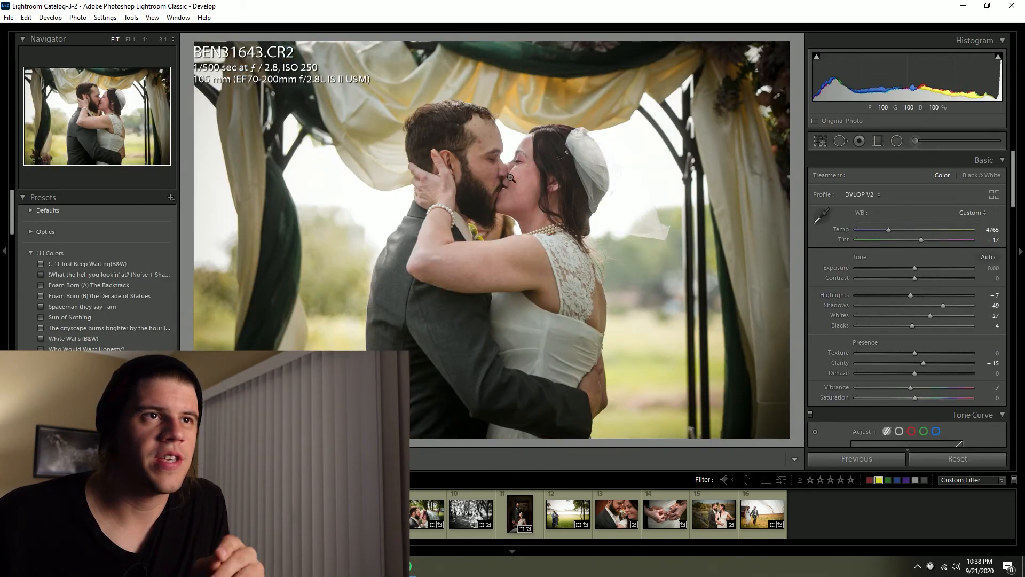
{"action": "left_click", "coordinate": [500, 151]}
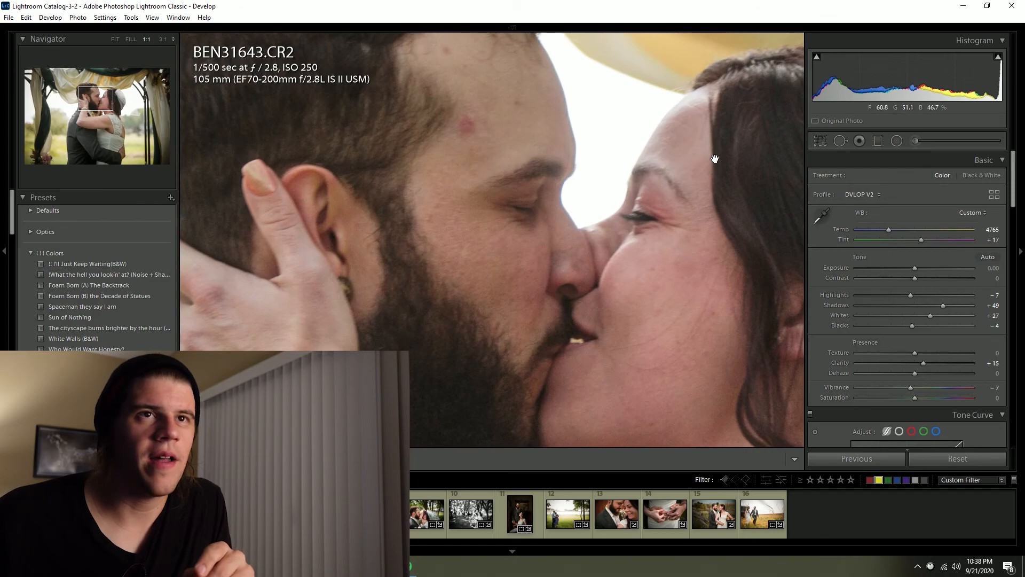
{"action": "key", "text": "q"}
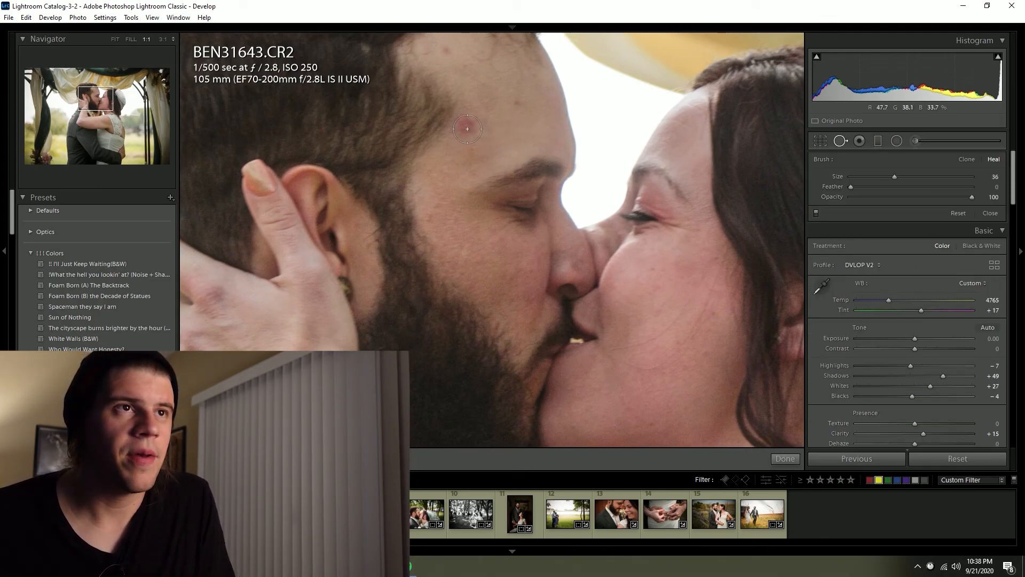
{"action": "left_click", "coordinate": [467, 128]}
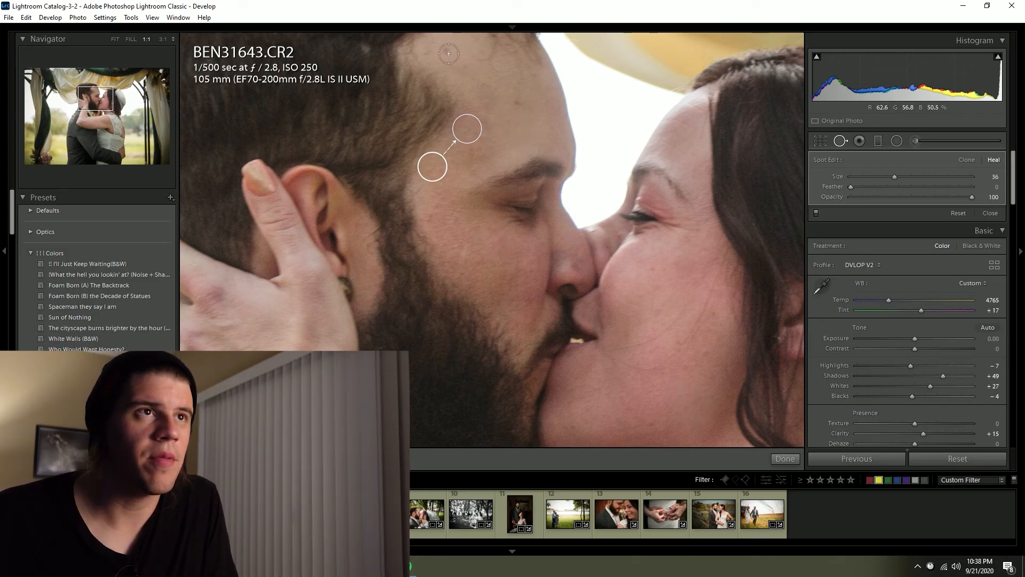
{"action": "left_click", "coordinate": [461, 80]}
{"action": "left_click", "coordinate": [518, 106]}
{"action": "left_click", "coordinate": [793, 462]}
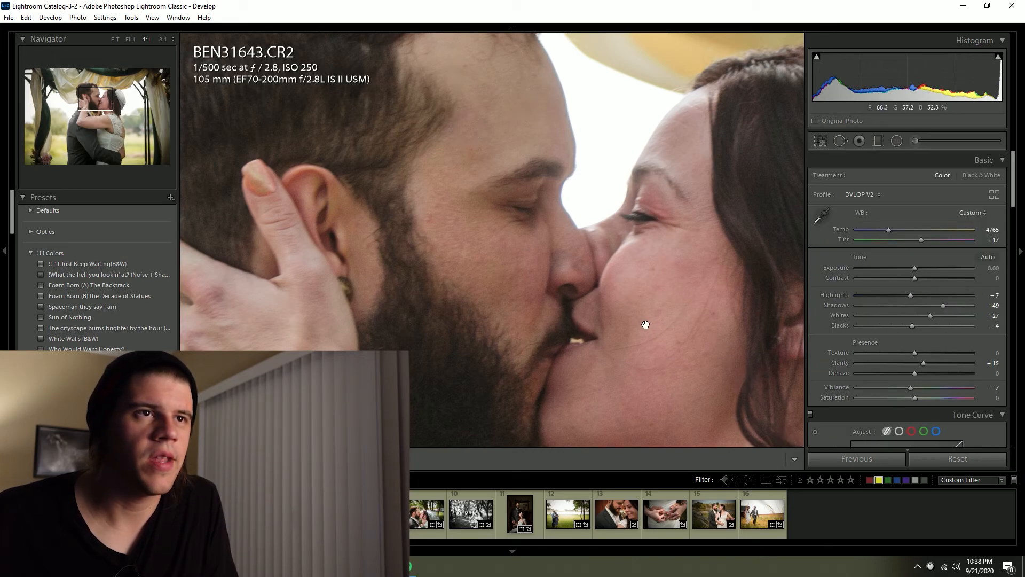
{"action": "left_click", "coordinate": [647, 326]}
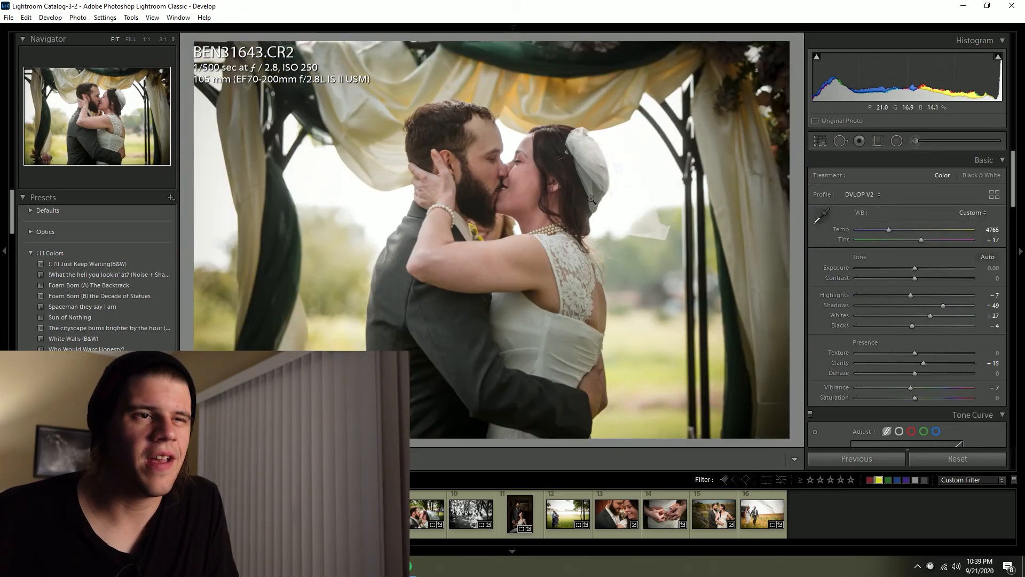
Step: Heal the red spots on the groom's forehead in BEN43618.CR2 with a size 23 Heal brush and return to the full view
{"action": "left_click", "coordinate": [419, 522]}
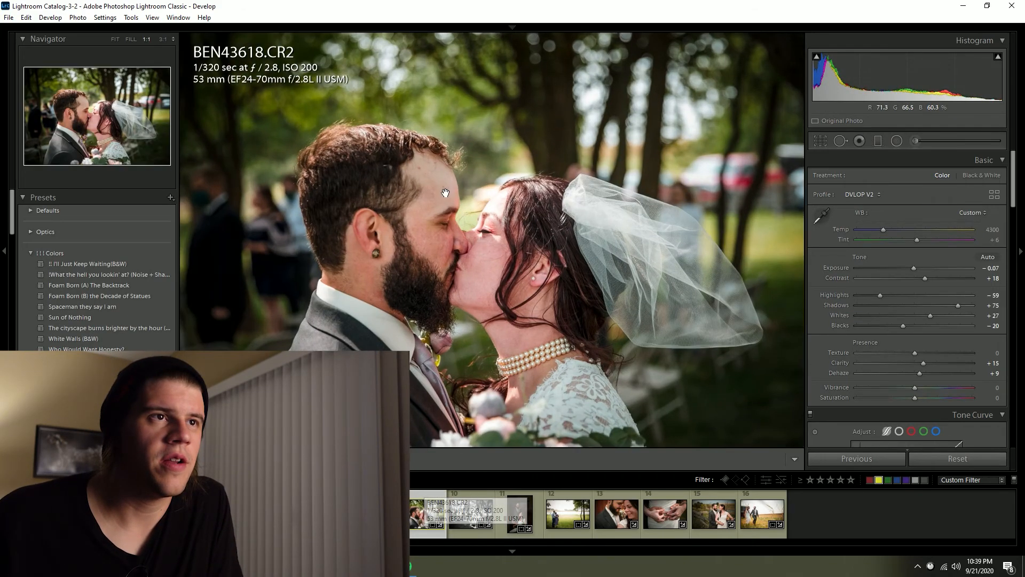
{"action": "left_click", "coordinate": [445, 198]}
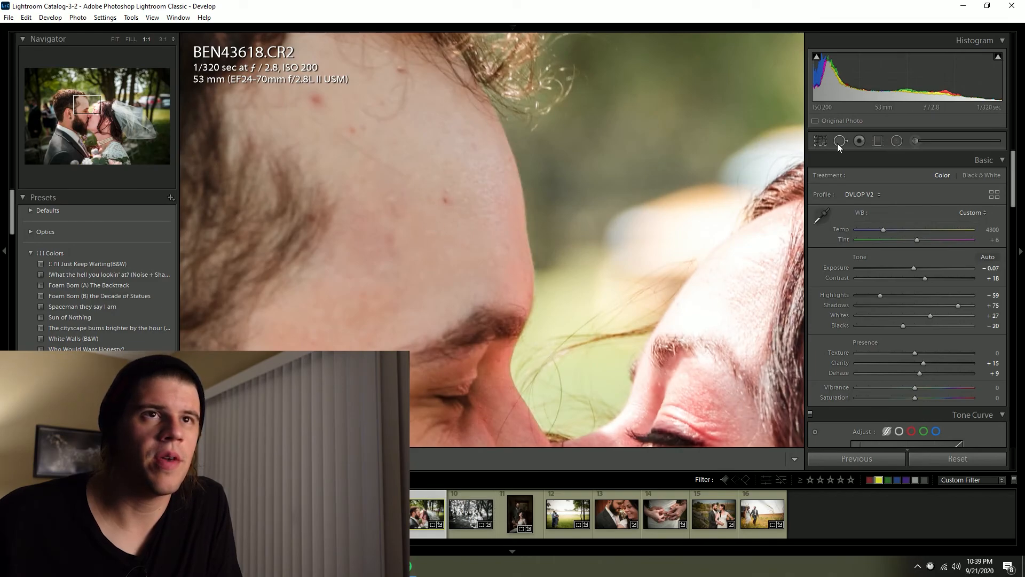
{"action": "left_click", "coordinate": [839, 141]}
{"action": "left_click", "coordinate": [317, 99]}
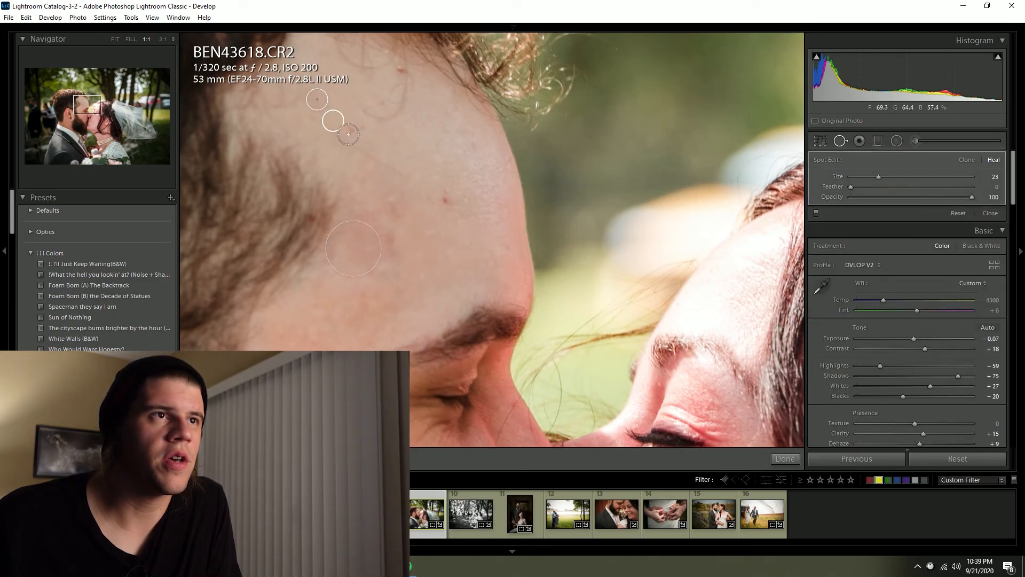
{"action": "left_click", "coordinate": [348, 132]}
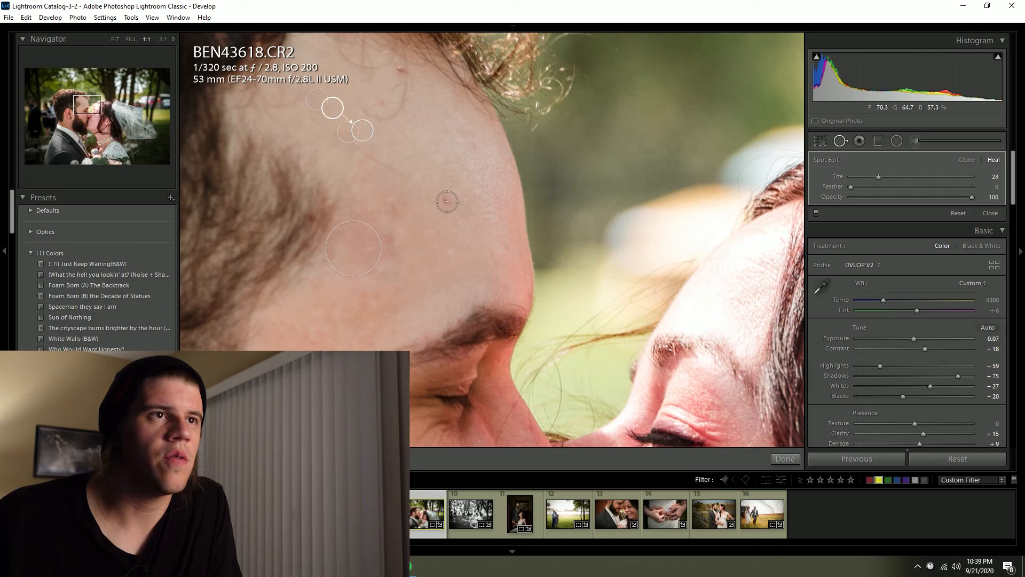
{"action": "left_click", "coordinate": [793, 457]}
{"action": "key", "text": "z"}
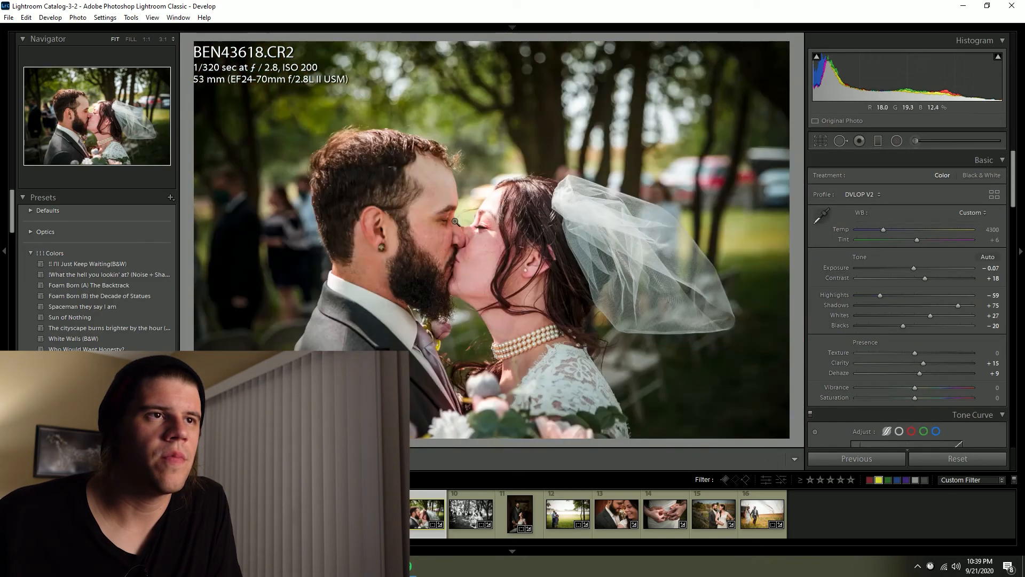
Step: Heal the dark spot near the groom's hairline in the black-and-white photo BEN43621.CR2 and return to the full view
{"action": "left_click", "coordinate": [483, 531]}
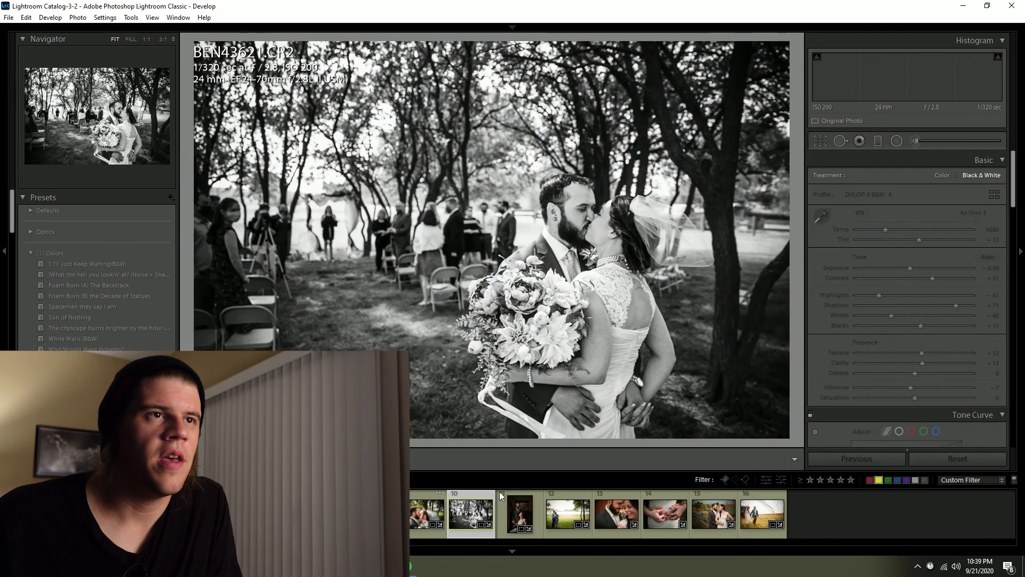
{"action": "left_click", "coordinate": [587, 231]}
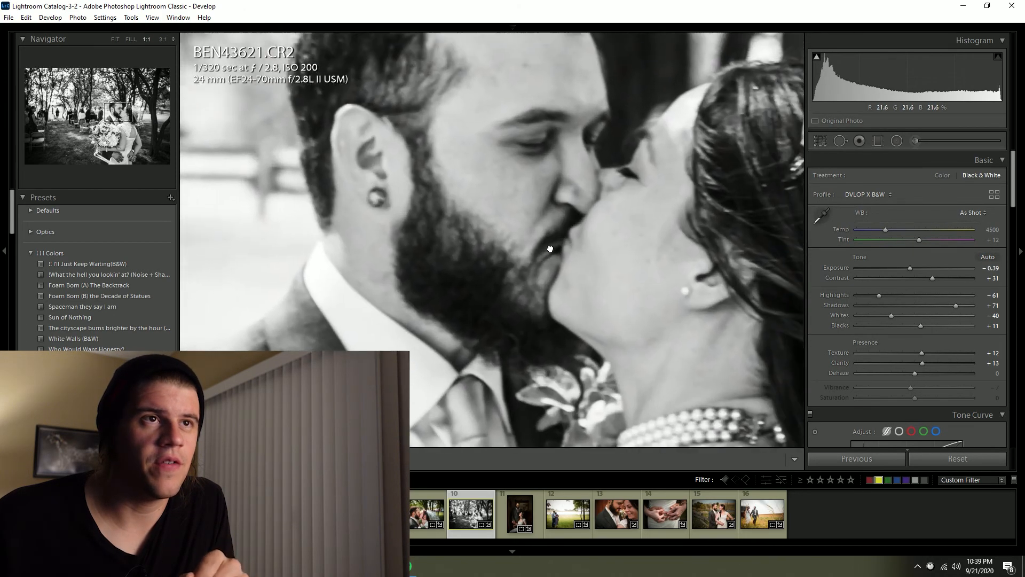
{"action": "left_click_drag", "start_coordinate": [546, 250], "coordinate": [538, 329]}
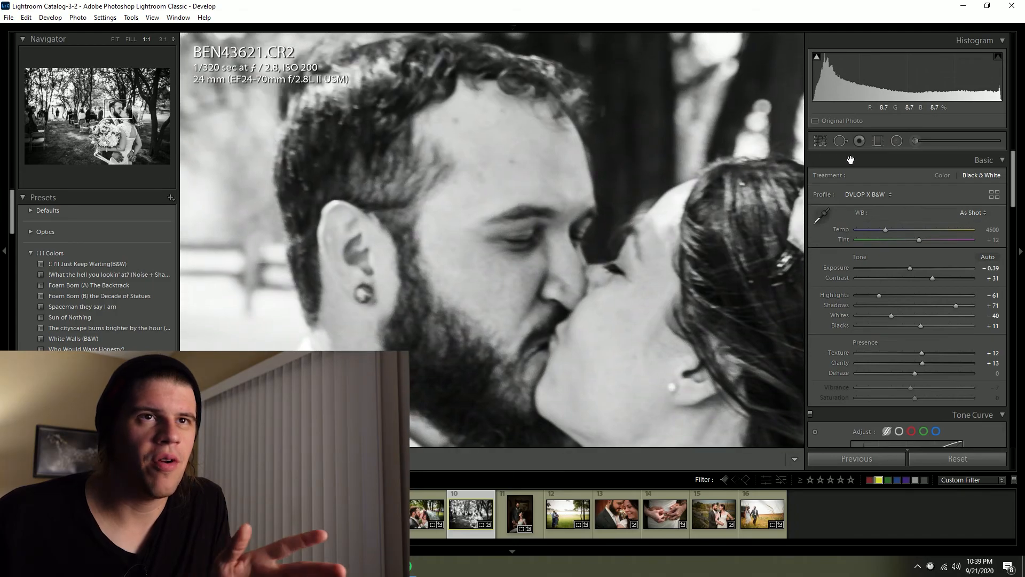
{"action": "left_click", "coordinate": [840, 141]}
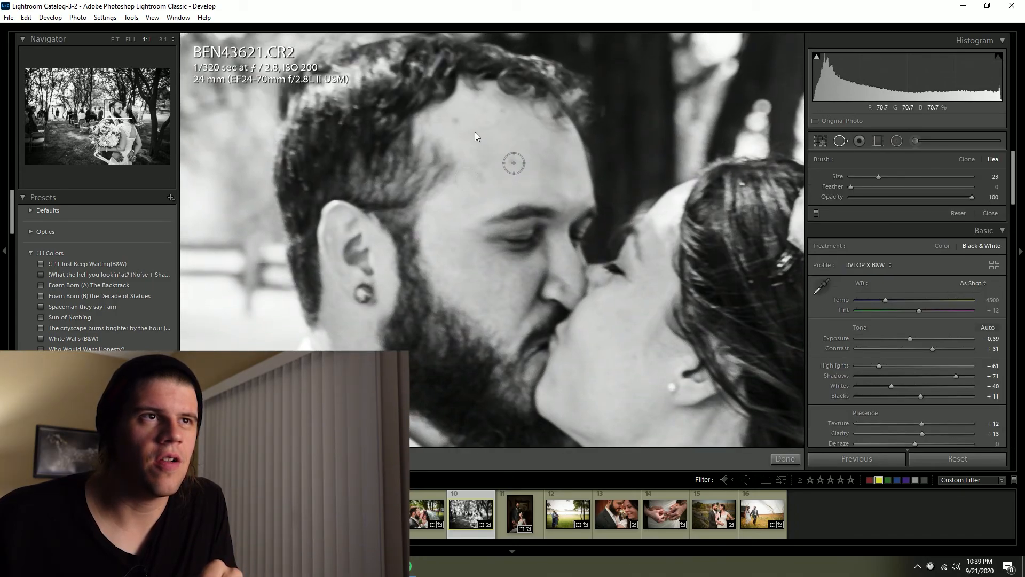
{"action": "left_click", "coordinate": [455, 120]}
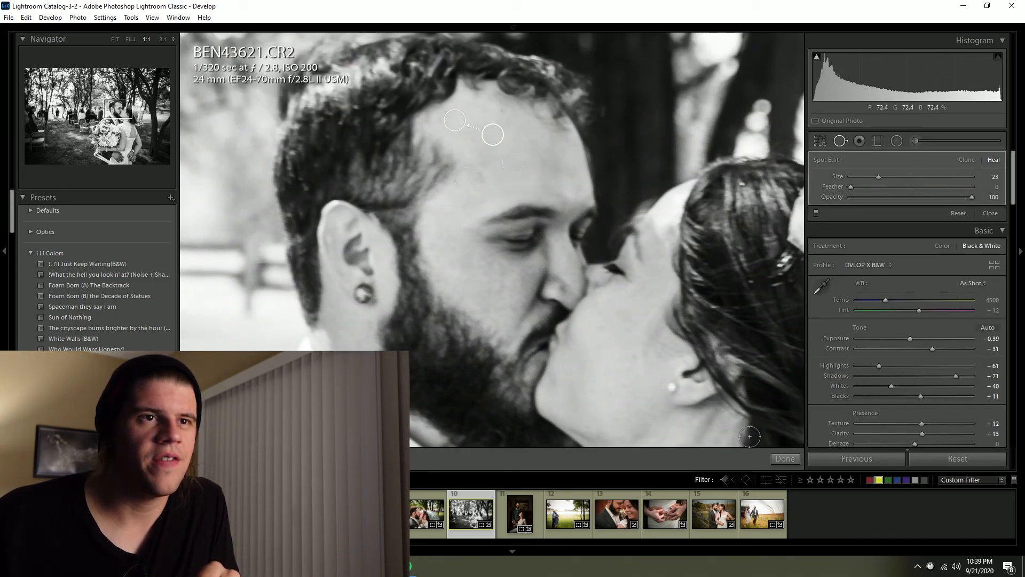
{"action": "left_click", "coordinate": [785, 458]}
{"action": "left_click", "coordinate": [660, 278]}
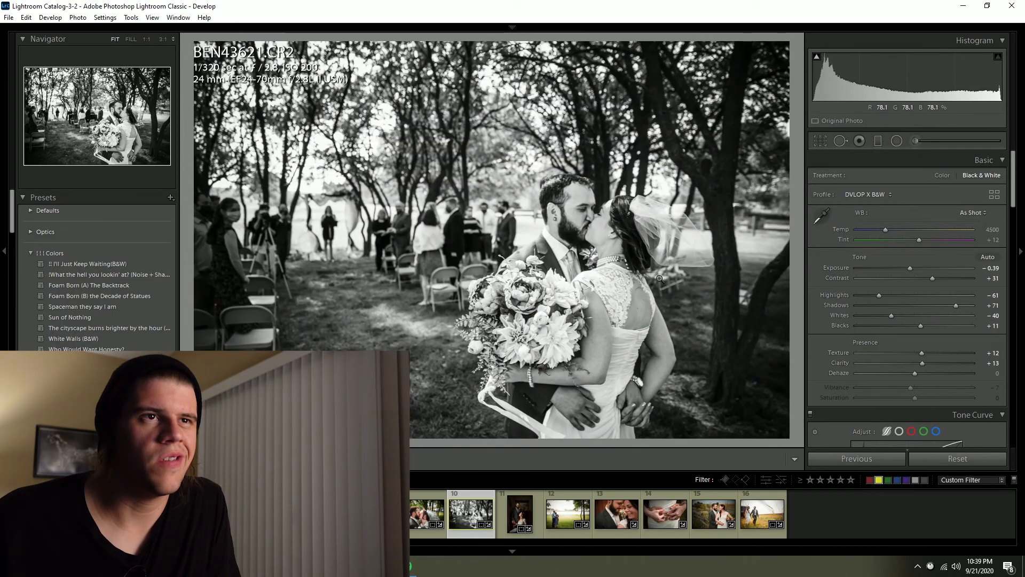
Step: Heal the spot on the groom's upper forehead in BEN43825.CR2, sampling from the skin beside it, and finish the spot removal
{"action": "left_click", "coordinate": [526, 520]}
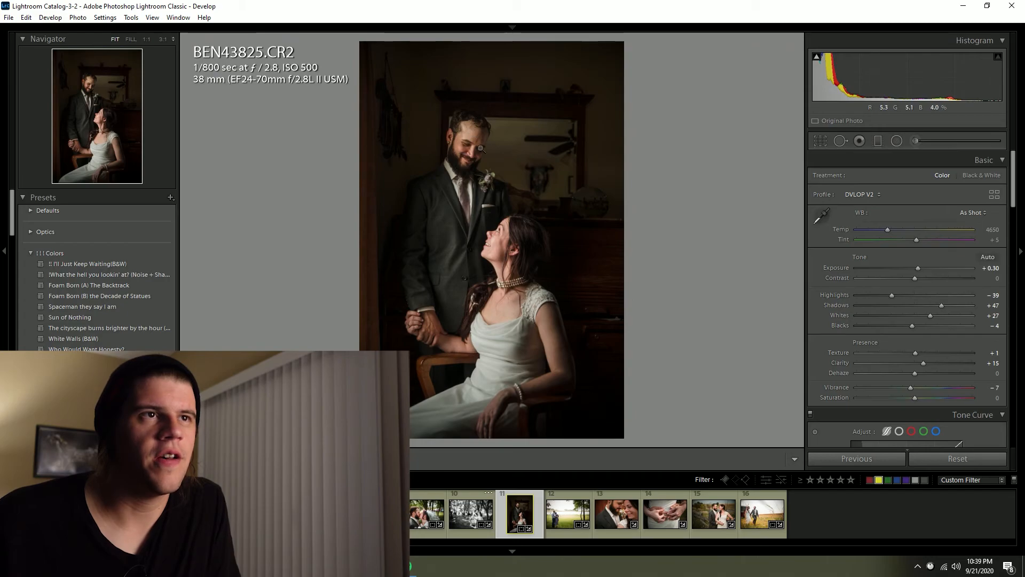
{"action": "left_click", "coordinate": [476, 143]}
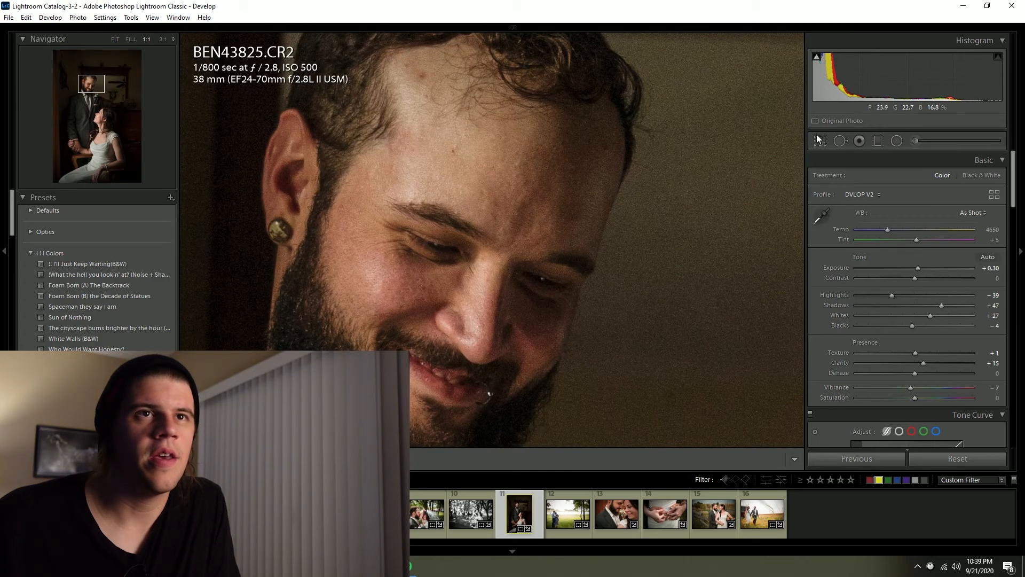
{"action": "left_click", "coordinate": [840, 140]}
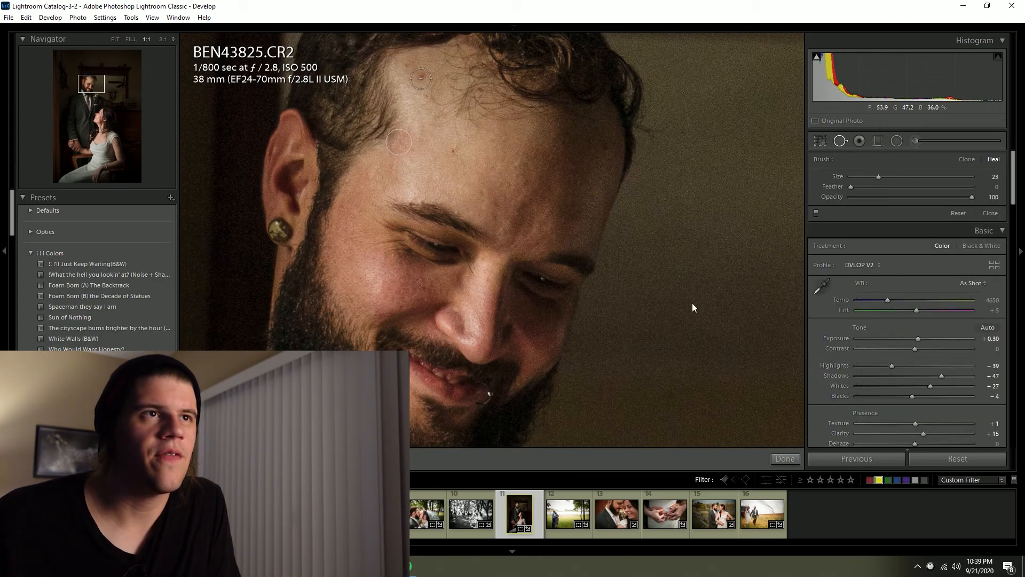
{"action": "left_click", "coordinate": [420, 79]}
{"action": "left_click_drag", "start_coordinate": [450, 79], "coordinate": [450, 79]}
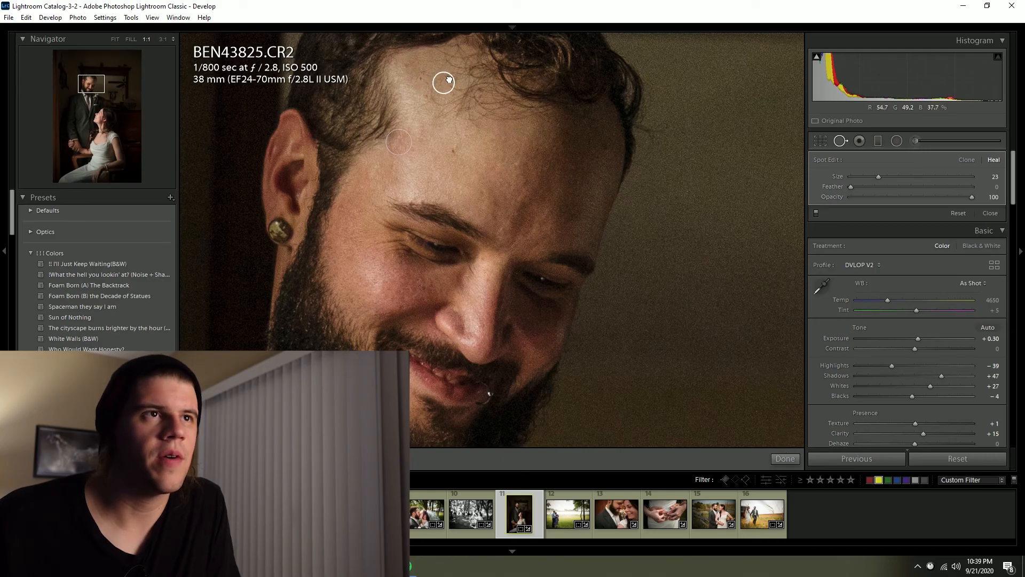
{"action": "left_click", "coordinate": [785, 458]}
{"action": "left_click", "coordinate": [618, 320]}
Step: Look through the remaining yellow-labelled photos from BEN43834.CR2 to BEN44022.CR2, reviewing their edits
{"action": "left_click", "coordinate": [569, 522]}
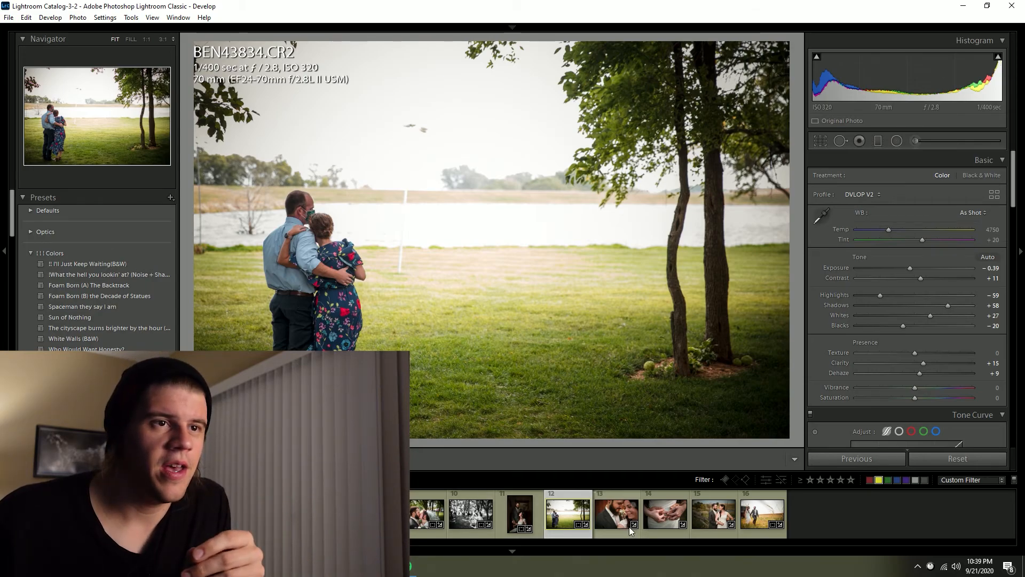
{"action": "left_click", "coordinate": [612, 521]}
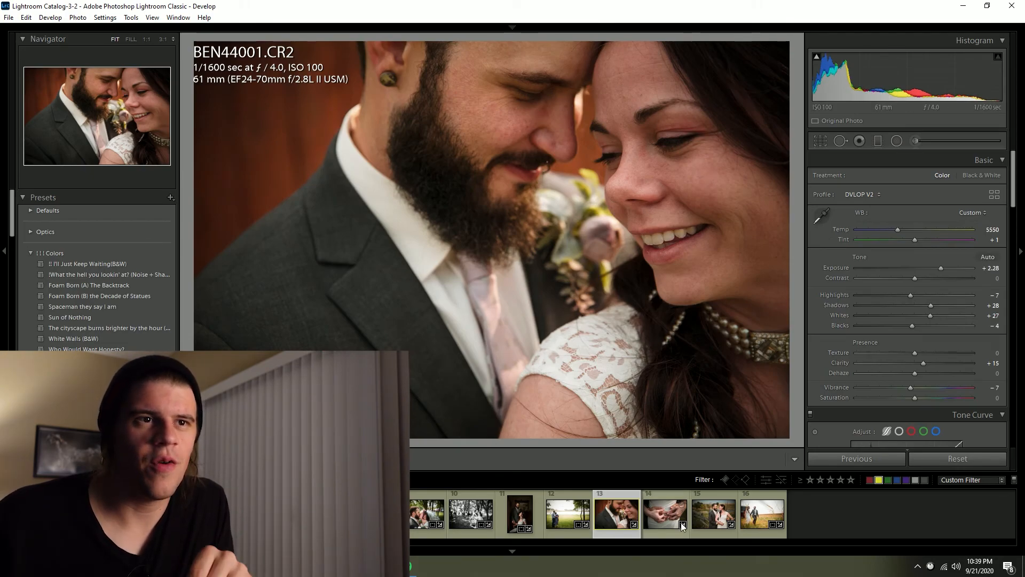
{"action": "left_click", "coordinate": [667, 523]}
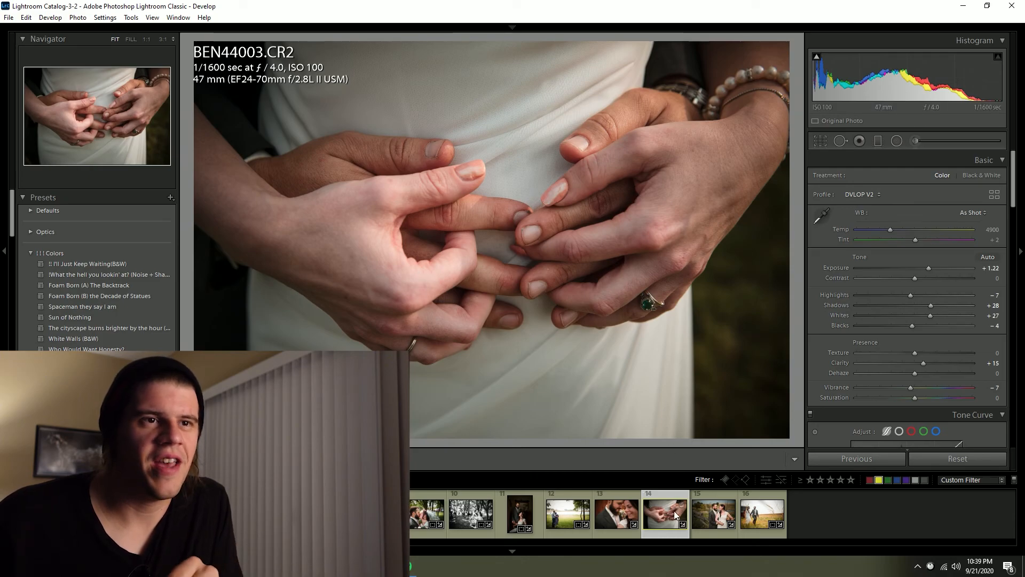
{"action": "left_click", "coordinate": [711, 516]}
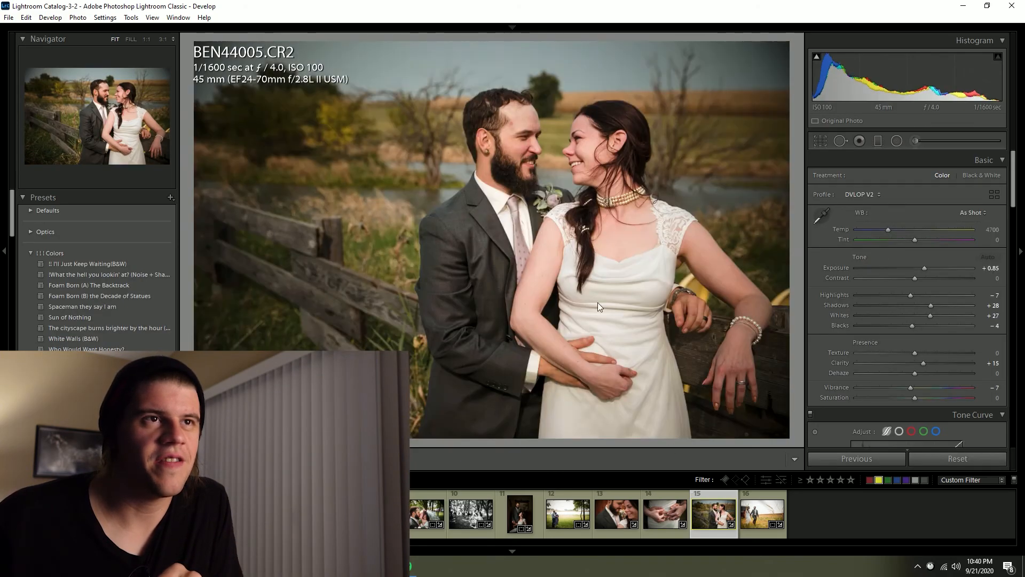
{"action": "left_click", "coordinate": [754, 521]}
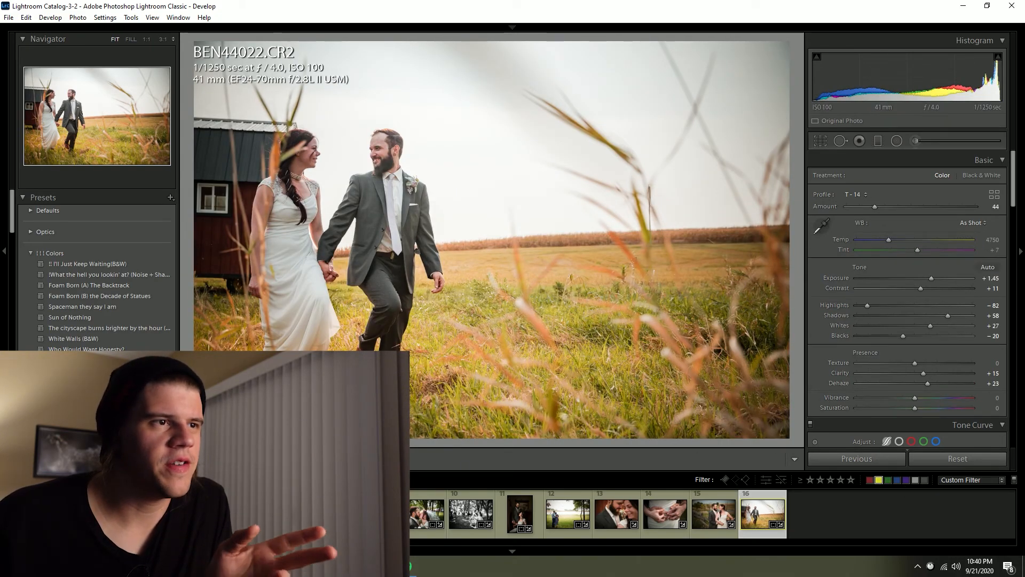
Step: Remove the yellow label from the filmstrip filter and move on to BEN31437.CR2
{"action": "left_click", "coordinate": [879, 480]}
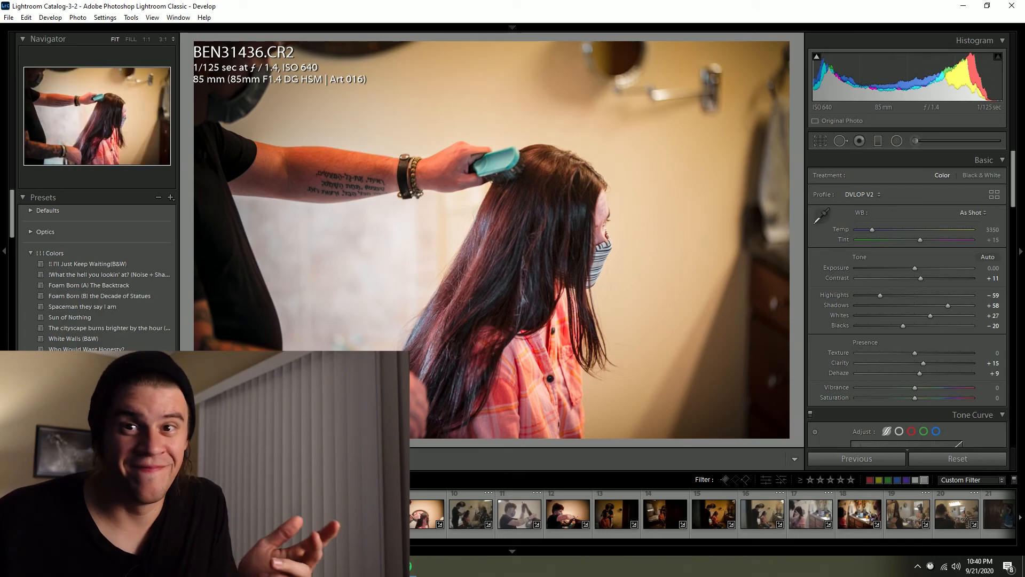
{"action": "key", "text": "6"}
{"action": "key", "text": "Right"}
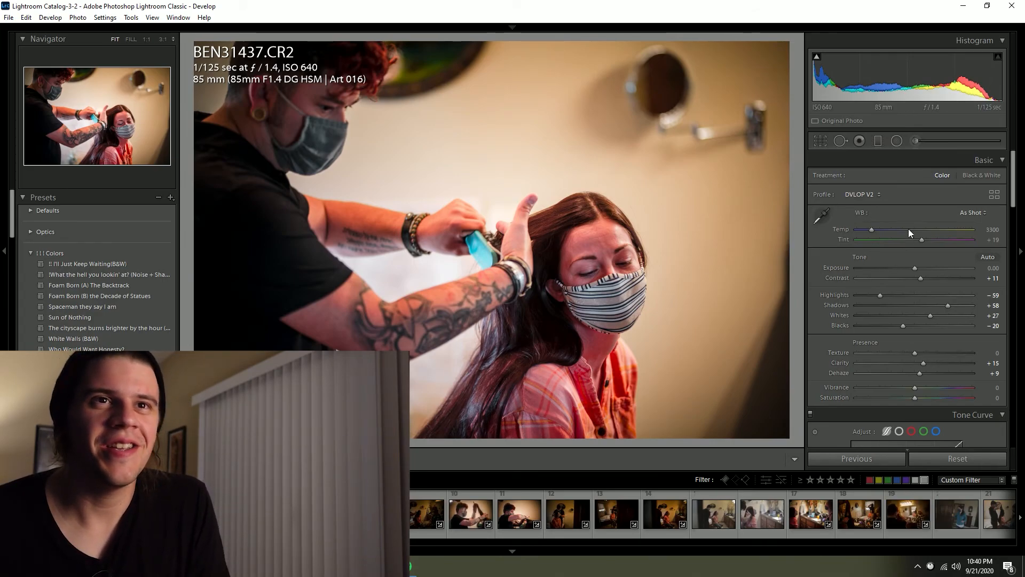
Step: Apply the preset "The cityscape burns brighter by the hour" to BEN31437.CR2 and set its exposure to +0.30
{"action": "left_click", "coordinate": [80, 326]}
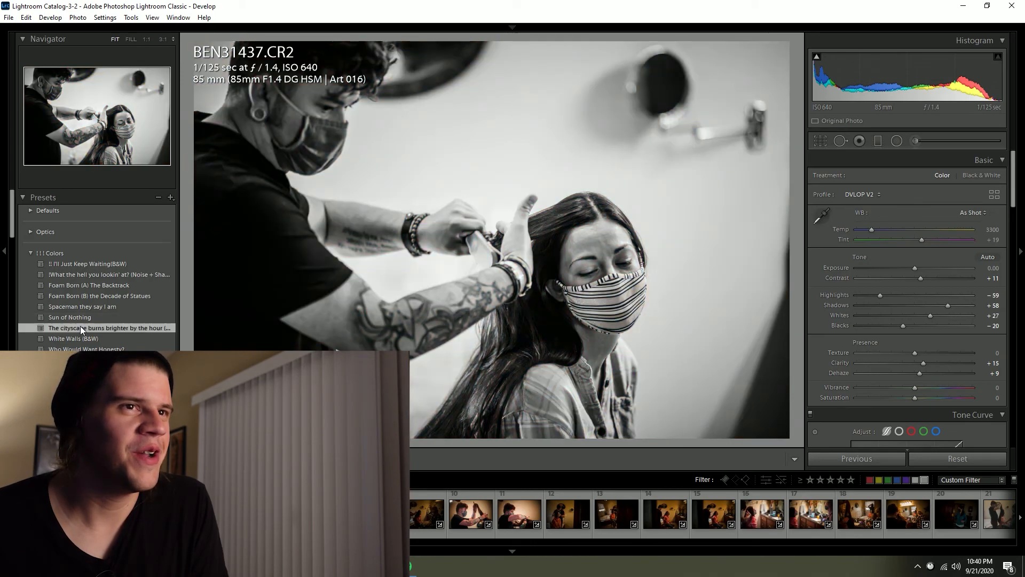
{"action": "left_click_drag", "start_coordinate": [918, 270], "coordinate": [922, 270]}
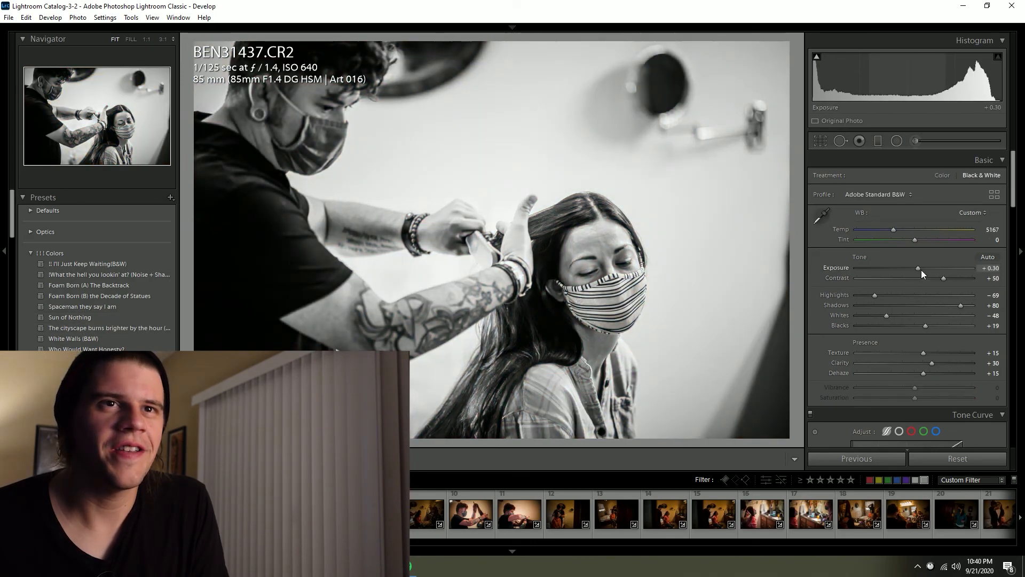
Step: Set the highlights of BEN31437.CR2 to -71, and give it and BEN31438.CR2 the red label, moving on to BEN43320.CR2
{"action": "left_click_drag", "start_coordinate": [874, 296], "coordinate": [873, 296]}
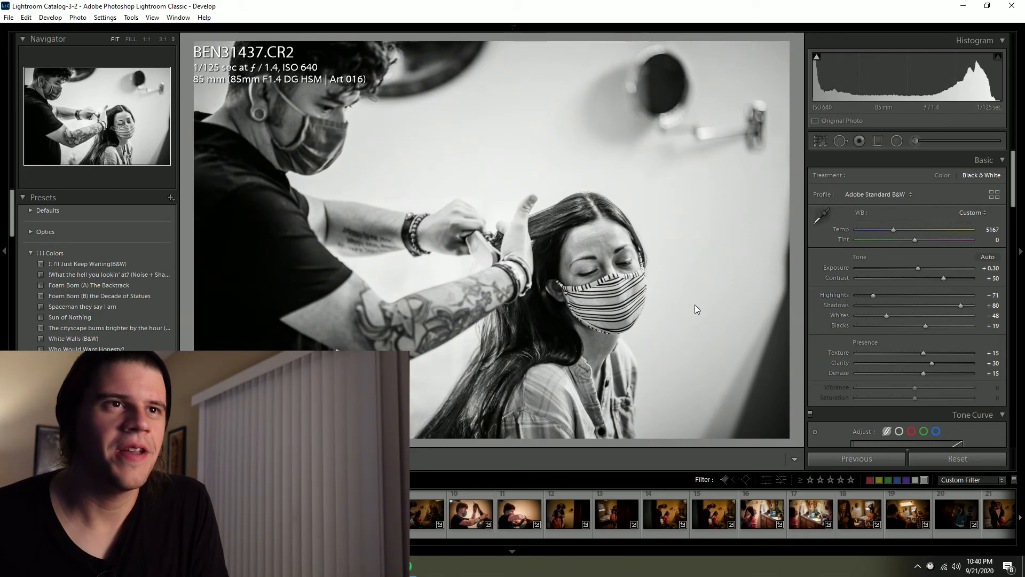
{"action": "key", "text": "6"}
{"action": "key", "text": "Right"}
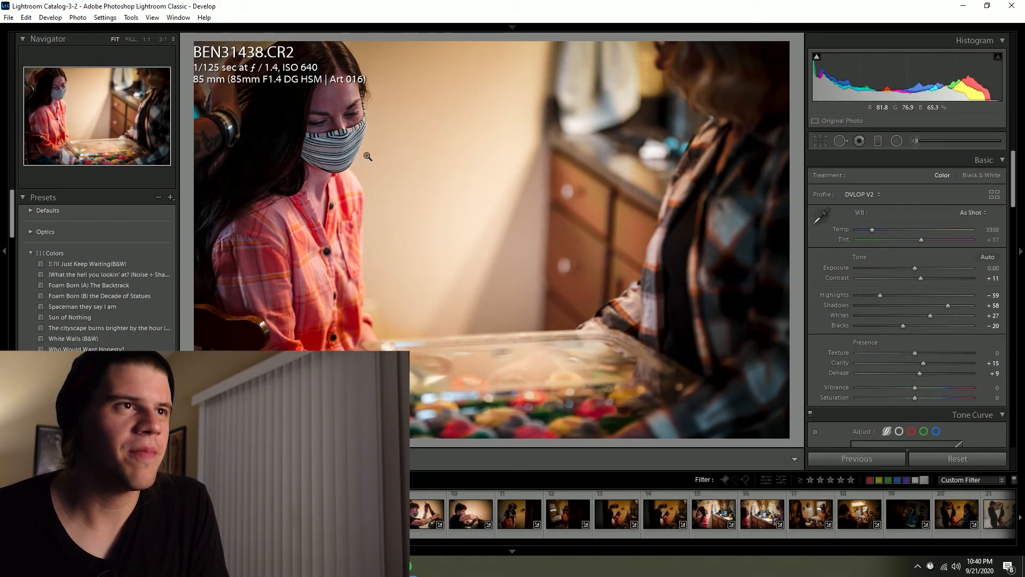
{"action": "key", "text": "6"}
{"action": "key", "text": "Right"}
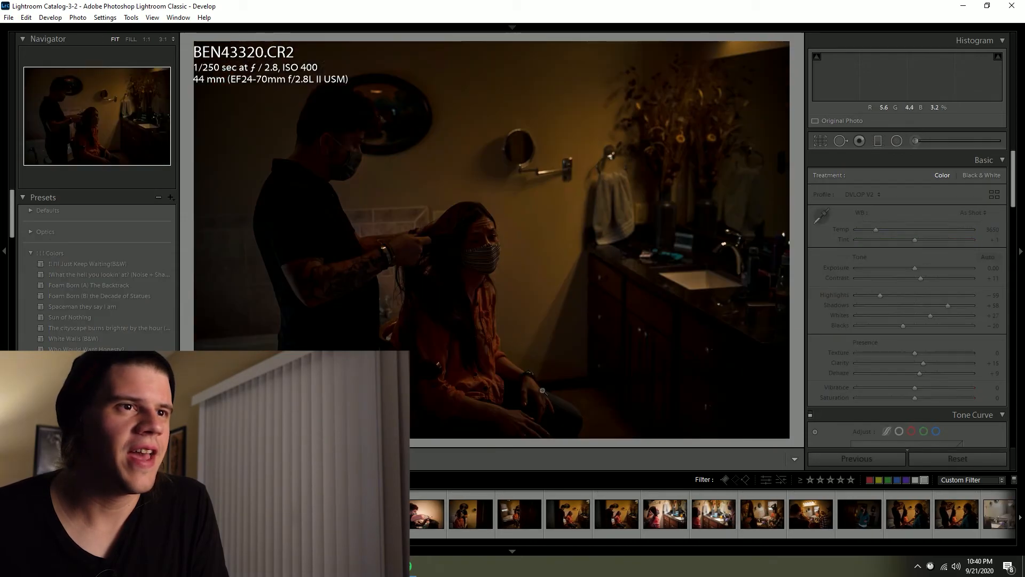
Step: Brighten BEN43320.CR2 to +2.33 exposure, sample its white balance from the sink, and label it red, moving on to BEN43321.CR2
{"action": "left_click_drag", "start_coordinate": [918, 259], "coordinate": [943, 265]}
{"action": "left_click", "coordinate": [821, 216]}
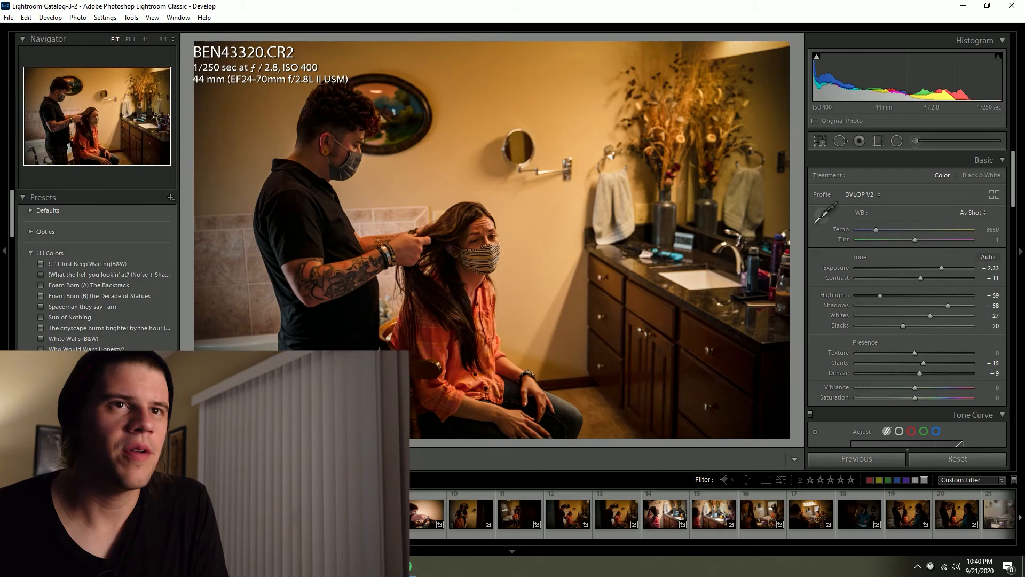
{"action": "left_click", "coordinate": [697, 287]}
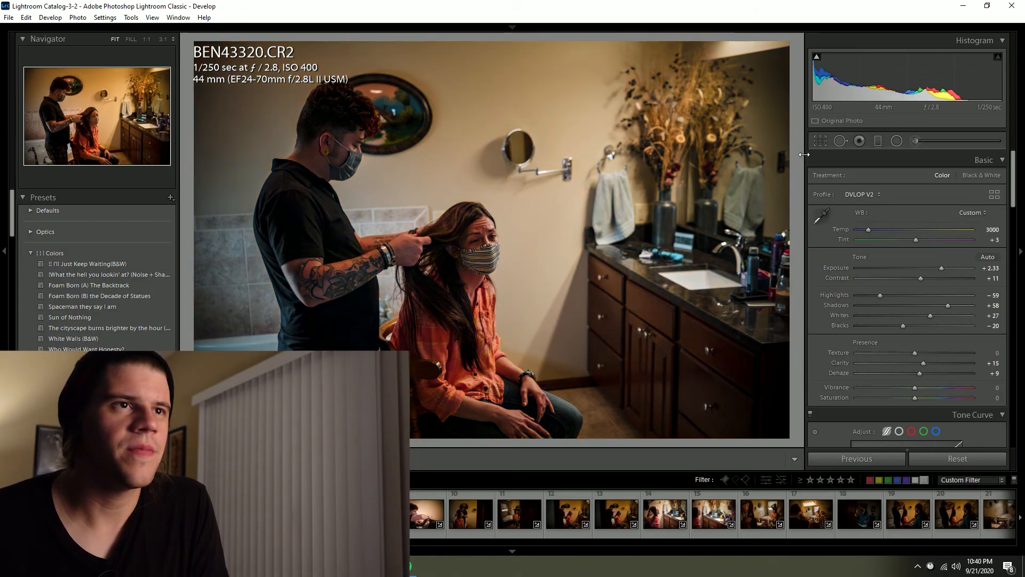
{"action": "key", "text": "6"}
{"action": "key", "text": "Right"}
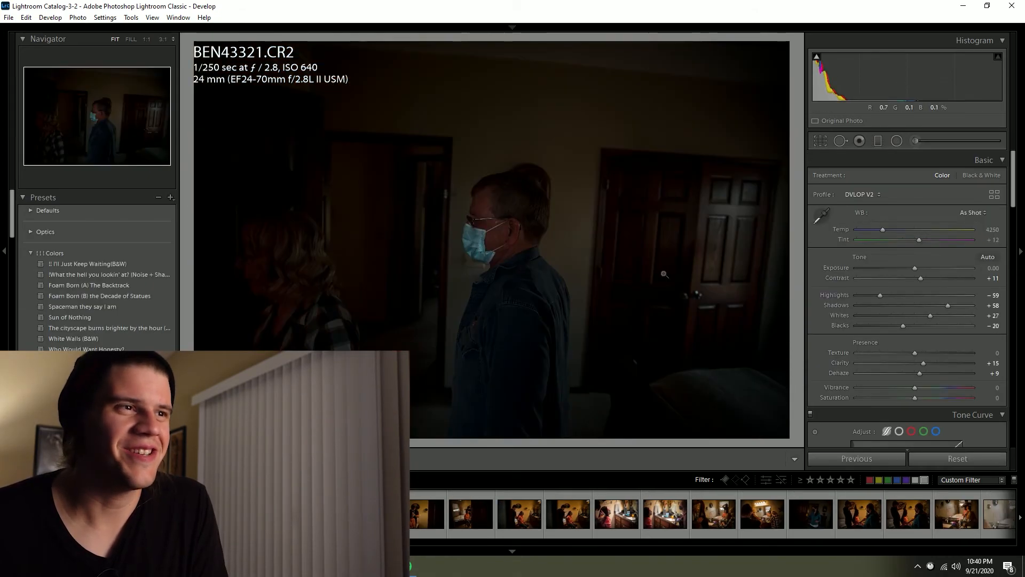
Step: Give the red label to each photo from BEN43321.CR2 to BEN43322.CR2 without editing them, ending on BEN31443.CR2
{"action": "key", "text": "6"}
{"action": "key", "text": "Right"}
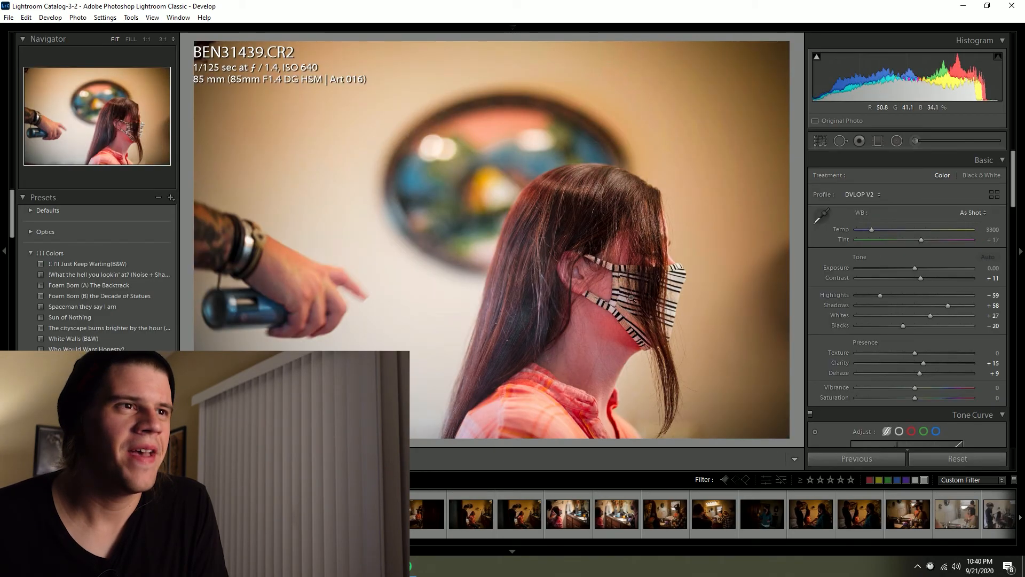
{"action": "key", "text": "6"}
{"action": "key", "text": "Right"}
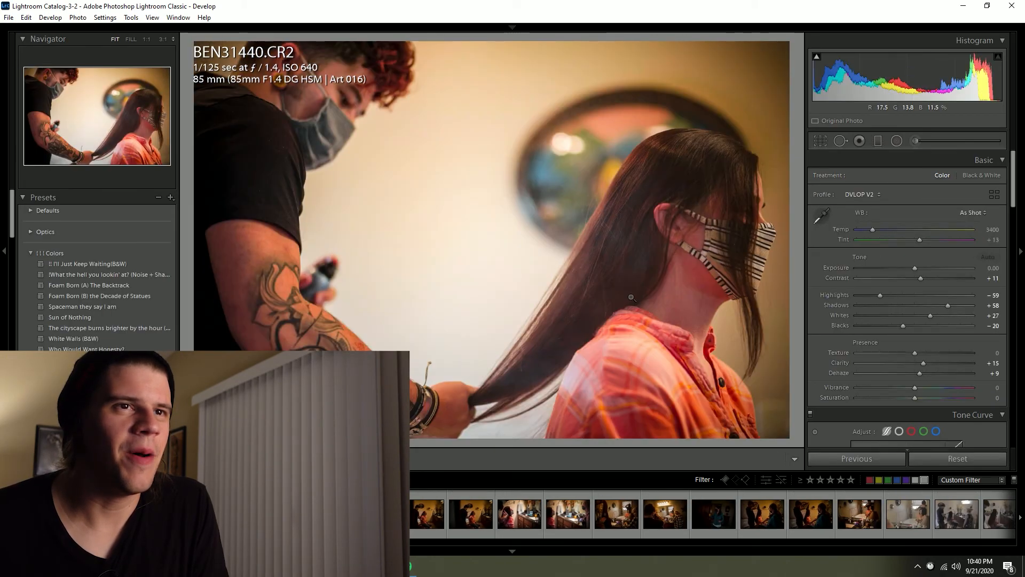
{"action": "key", "text": "6"}
{"action": "key", "text": "Right"}
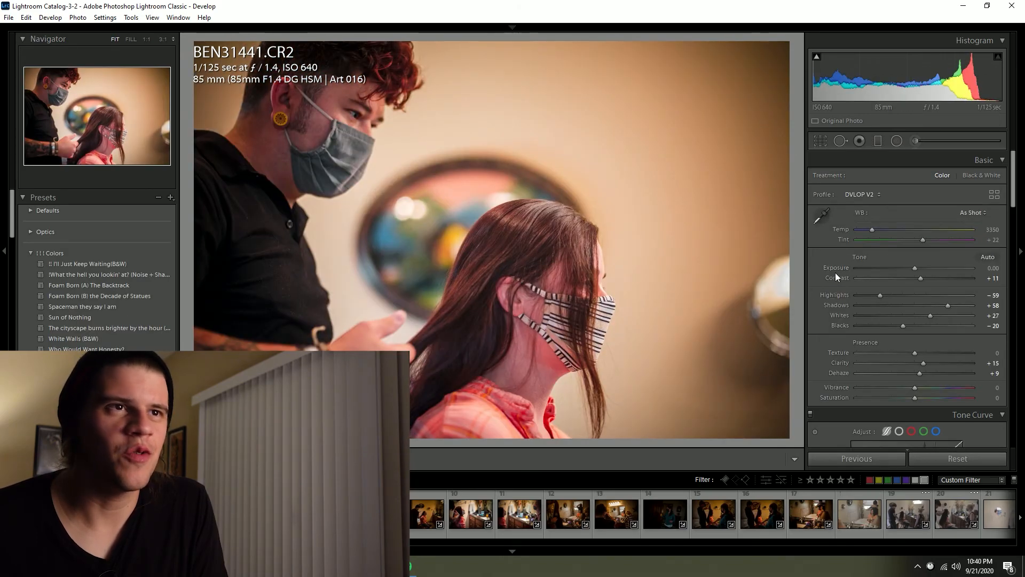
{"action": "key", "text": "6"}
{"action": "key", "text": "Right"}
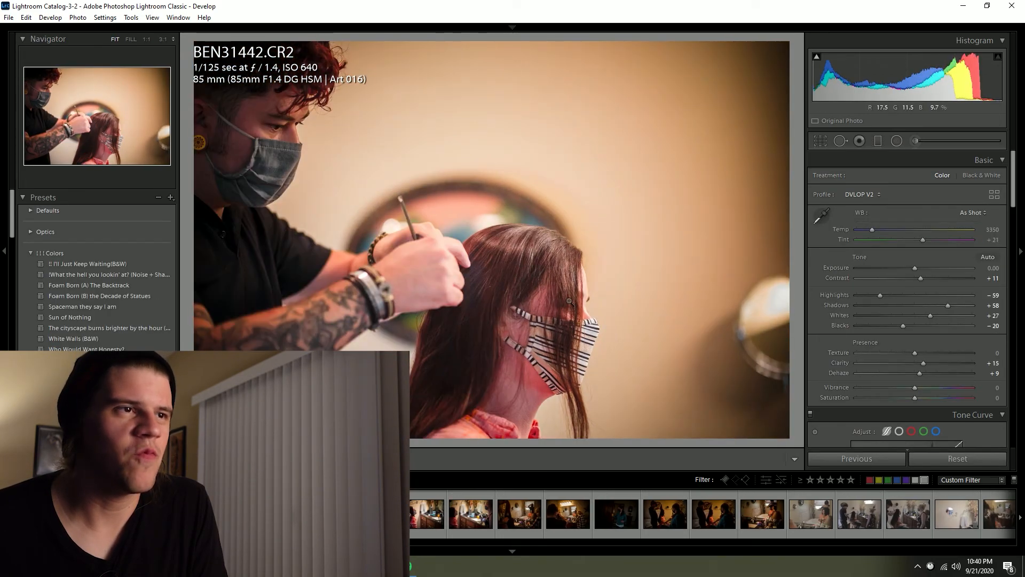
{"action": "key", "text": "6"}
{"action": "key", "text": "Right"}
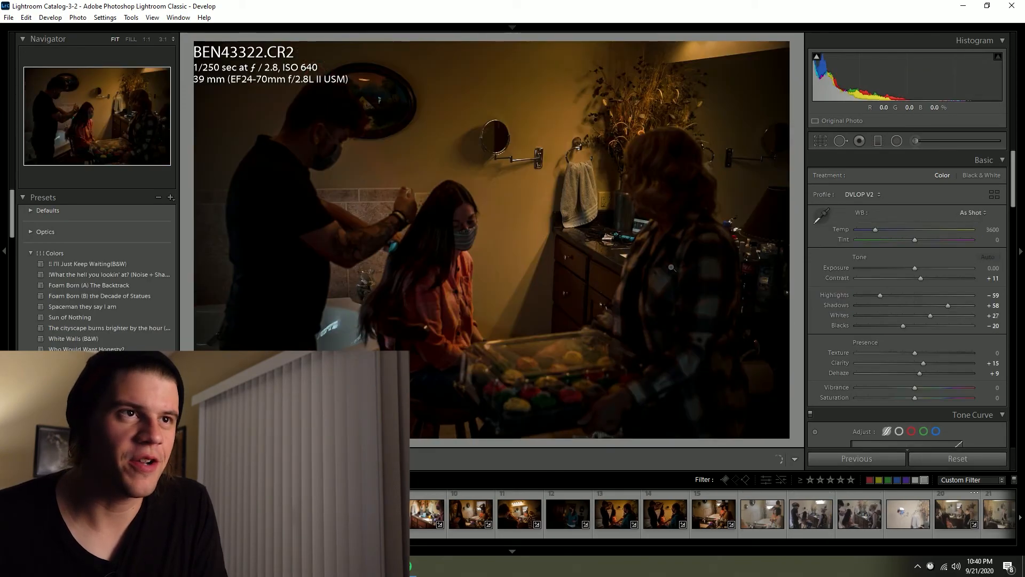
{"action": "key", "text": "6"}
{"action": "key", "text": "Right"}
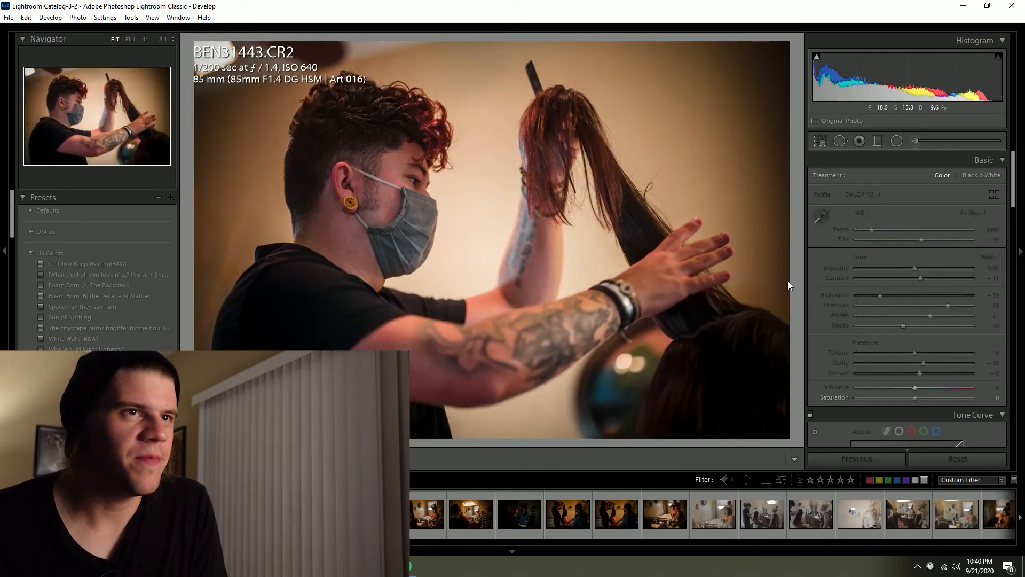
Step: Correct BEN31443.CR2 with white balance sampled from the wall above the stylist, exposure +0.67 and contrast +22, and label it yellow
{"action": "left_click", "coordinate": [821, 216]}
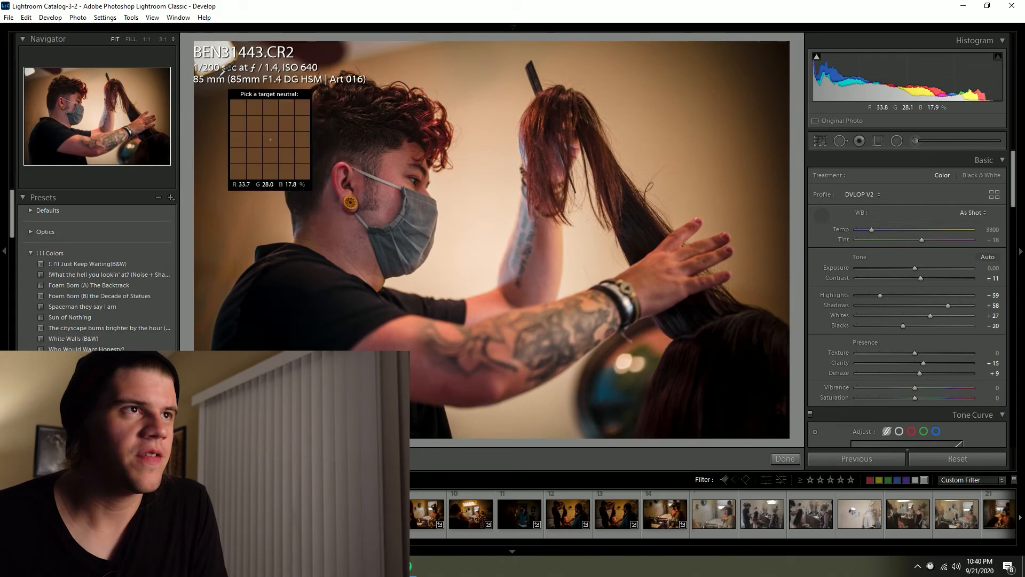
{"action": "left_click", "coordinate": [379, 52]}
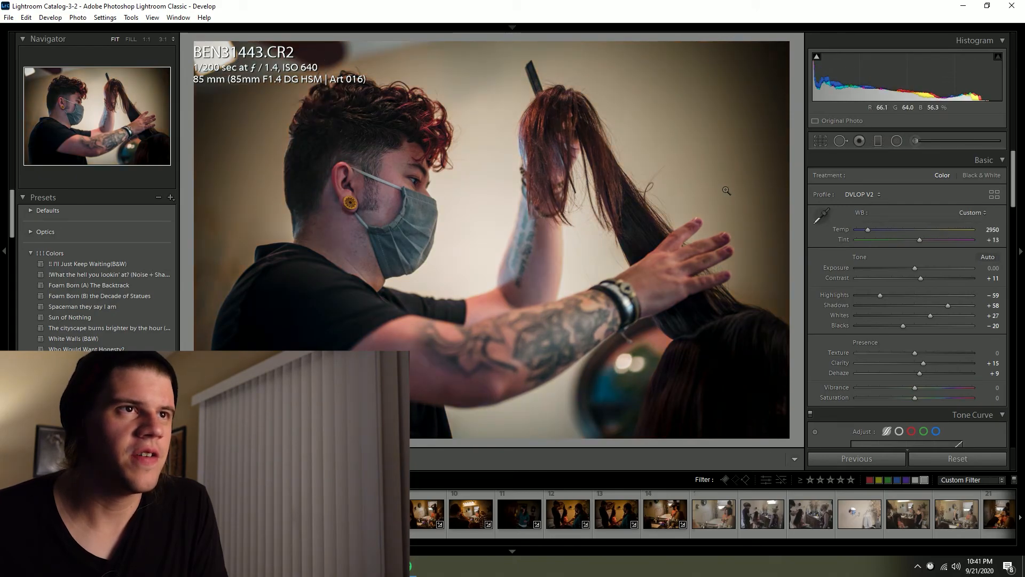
{"action": "left_click", "coordinate": [922, 267]}
{"action": "left_click", "coordinate": [927, 278]}
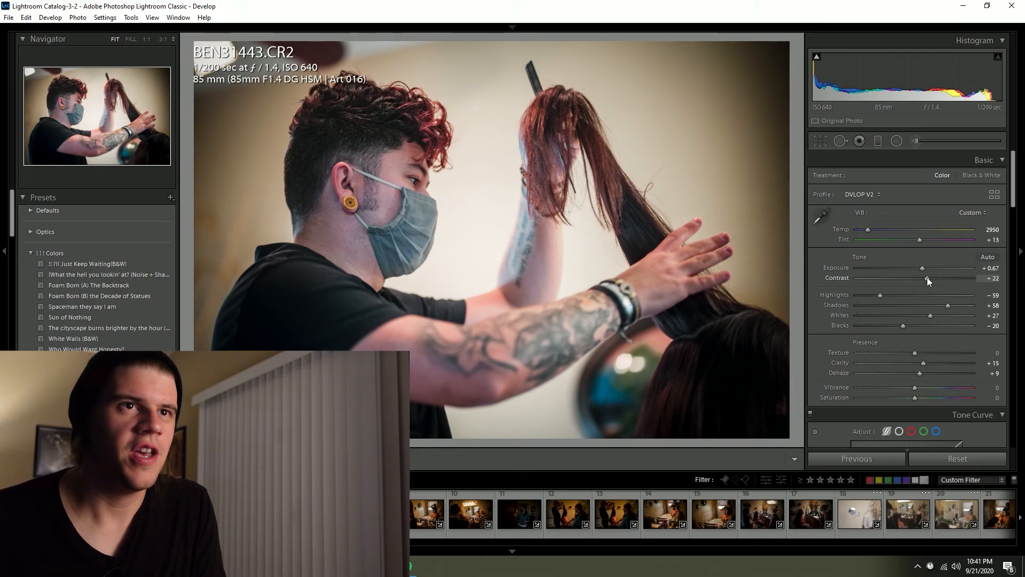
{"action": "key", "text": "7"}
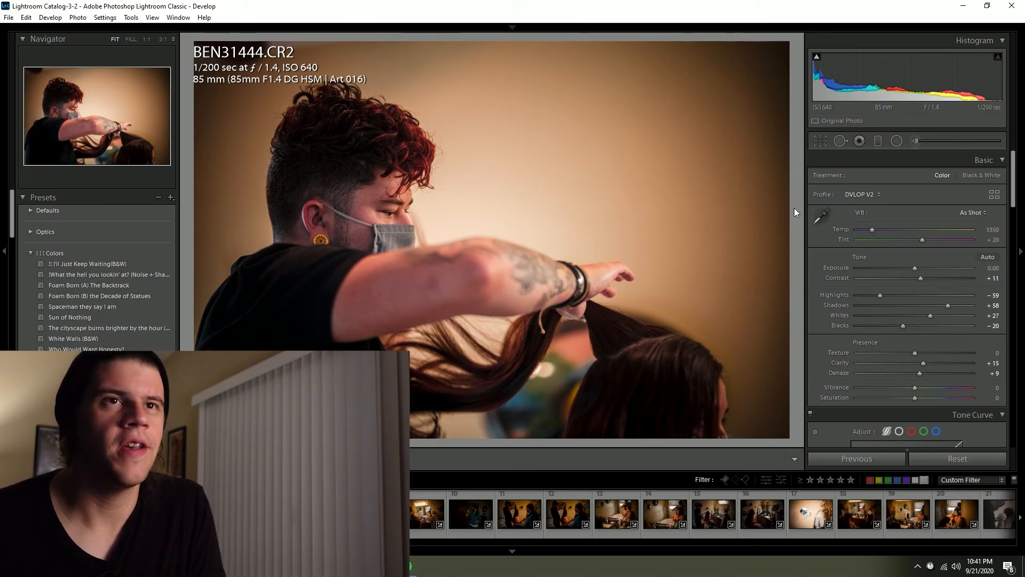
{"action": "left_click", "coordinate": [826, 211]}
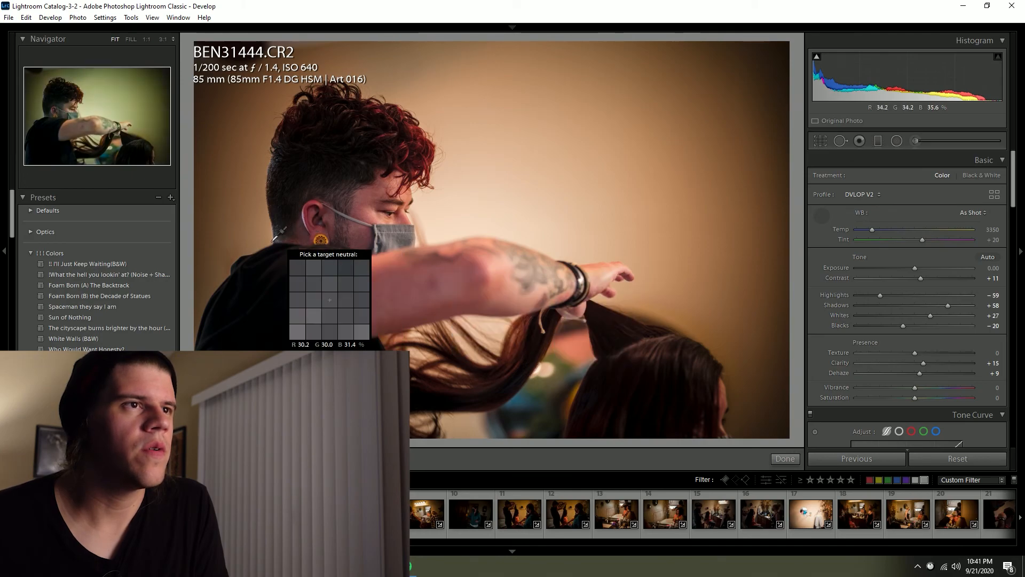
{"action": "left_click", "coordinate": [320, 242]}
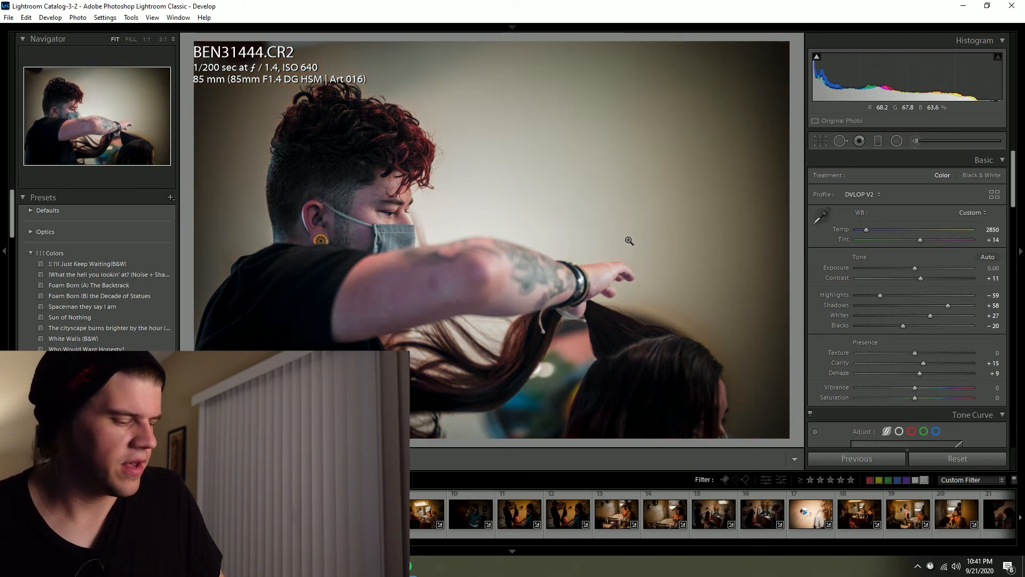
{"action": "key", "text": "ctrl+z"}
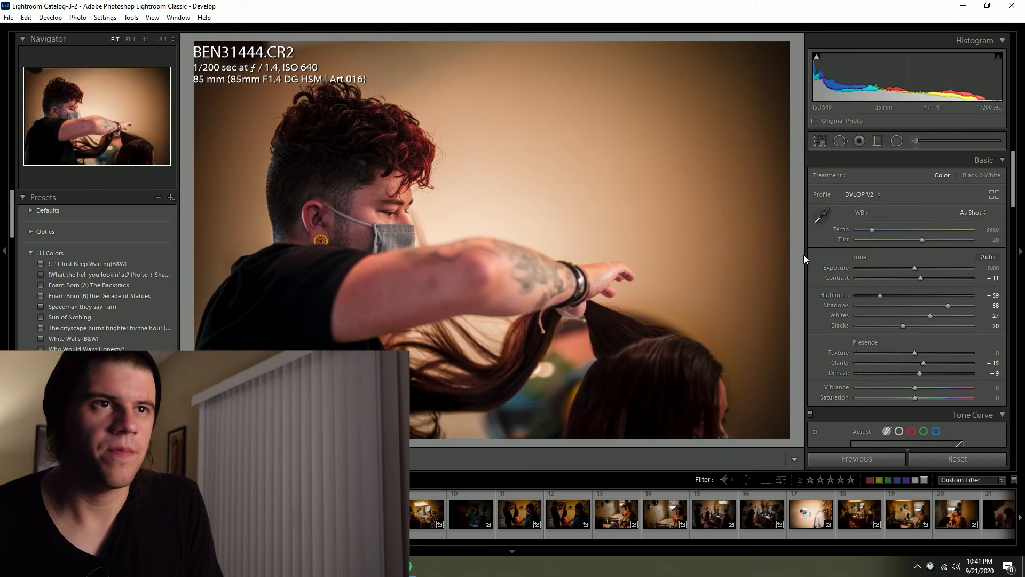
Step: Label BEN31444.CR2 yellow, and in BEN43323.CR2 sample a custom white balance and set the exposure to +1.08
{"action": "key", "text": "7"}
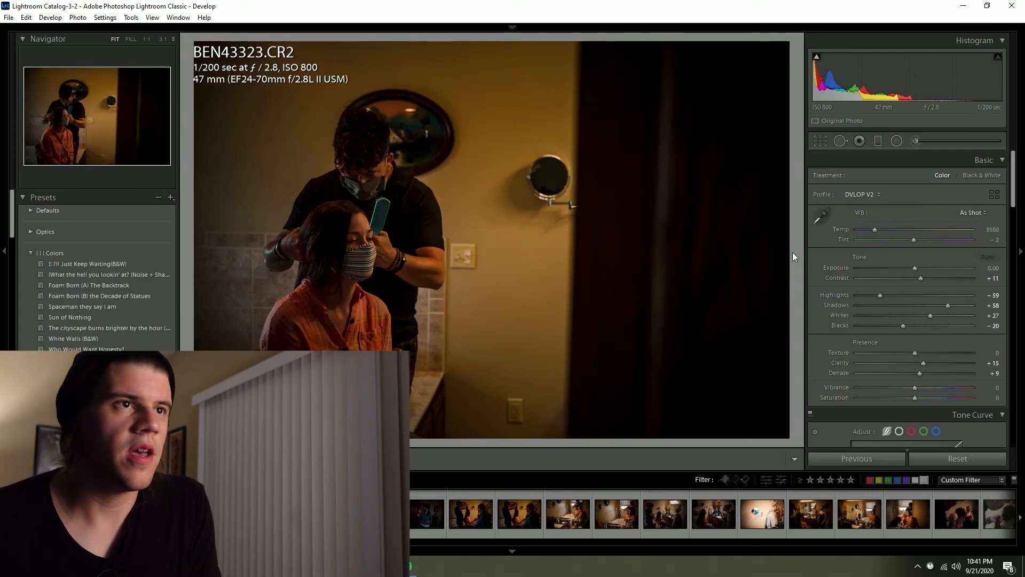
{"action": "left_click", "coordinate": [820, 216]}
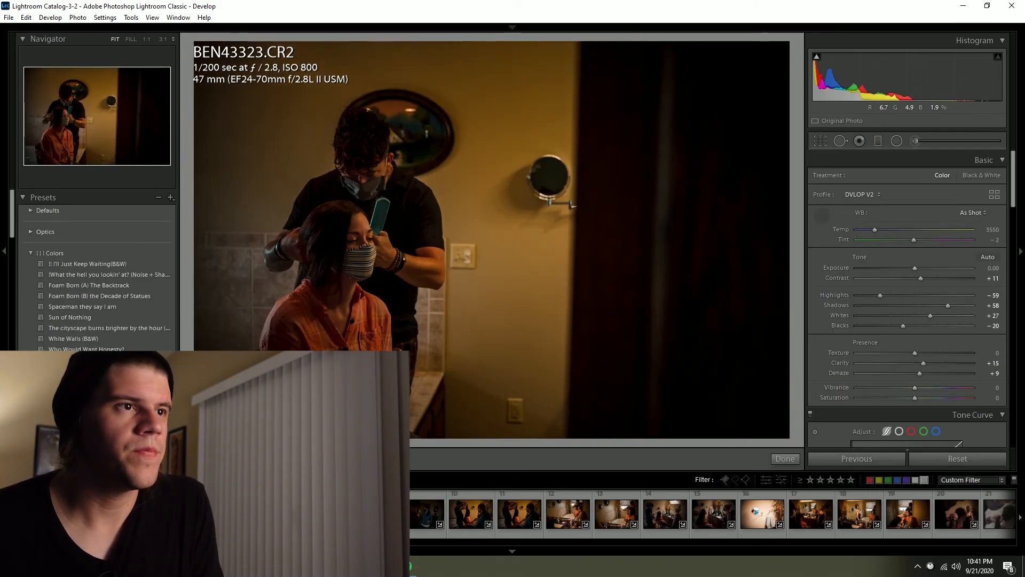
{"action": "left_click", "coordinate": [789, 271]}
{"action": "left_click_drag", "start_coordinate": [924, 268], "coordinate": [927, 267]}
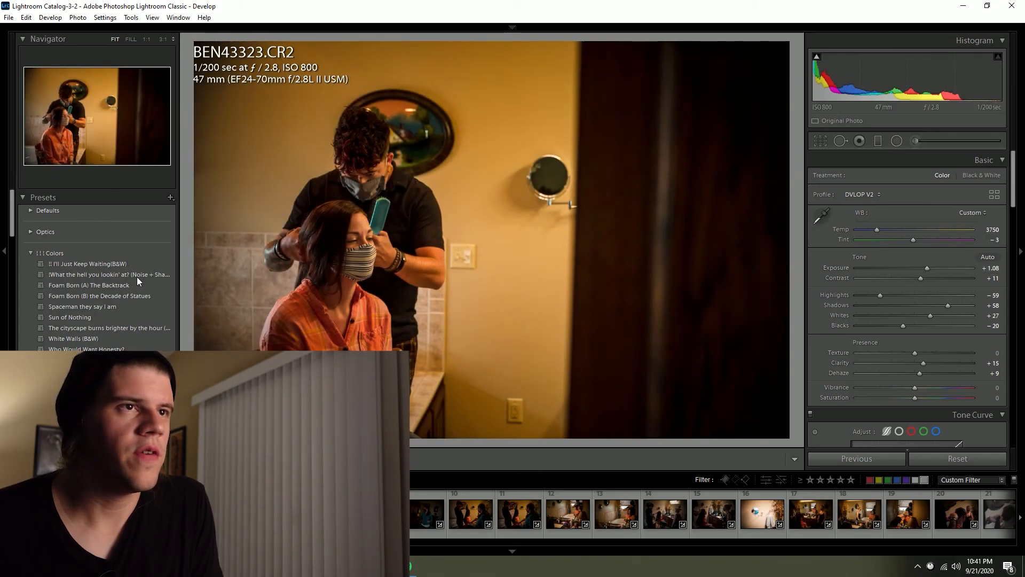
Step: Straighten BEN43323.CR2 with a crop rotation of about -0.49 and apply the crop
{"action": "left_click", "coordinate": [820, 141]}
{"action": "left_click_drag", "start_coordinate": [792, 176], "coordinate": [793, 160]}
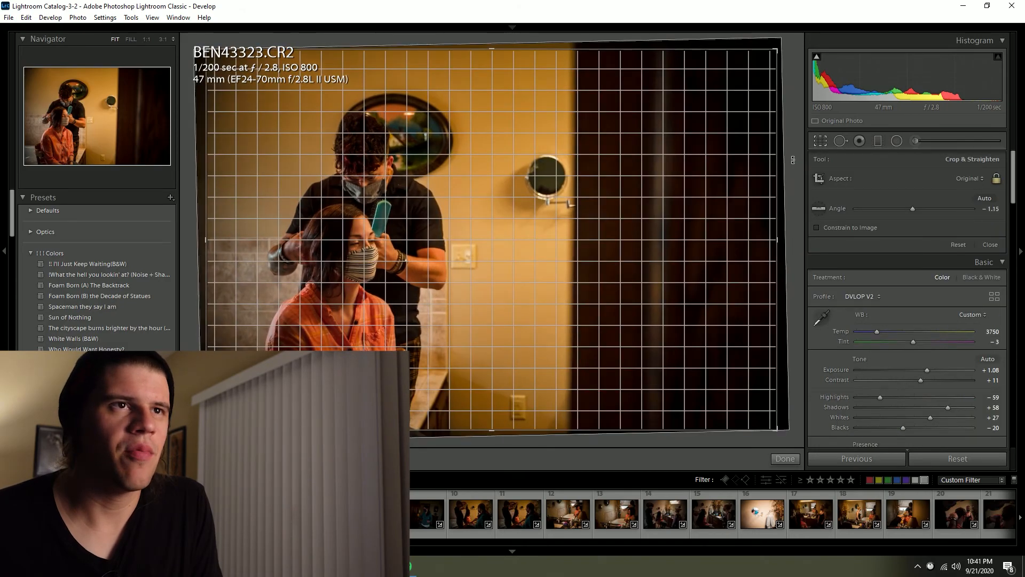
{"action": "left_click", "coordinate": [789, 458]}
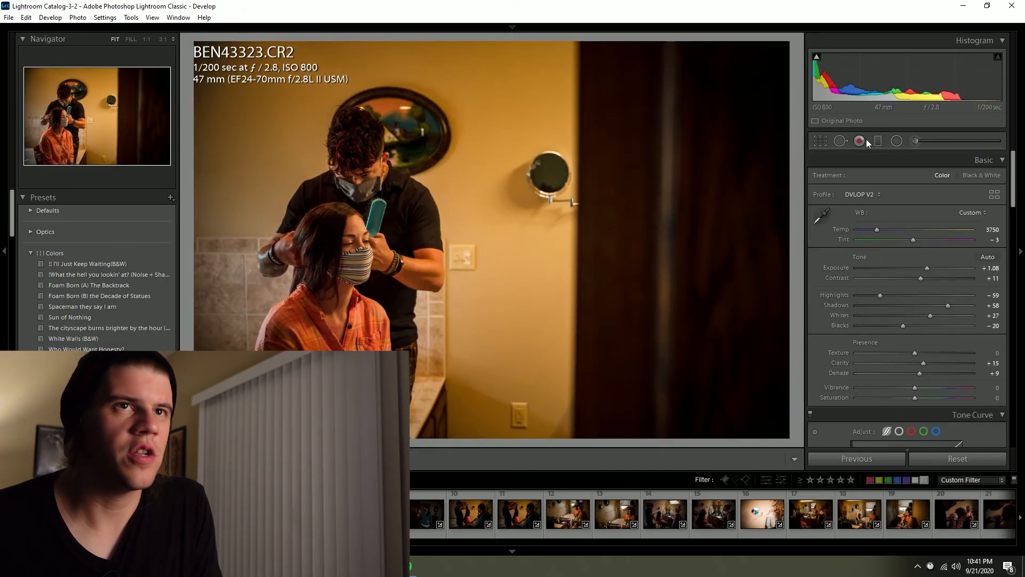
{"action": "left_click", "coordinate": [822, 141]}
{"action": "left_click_drag", "start_coordinate": [793, 156], "coordinate": [794, 164]}
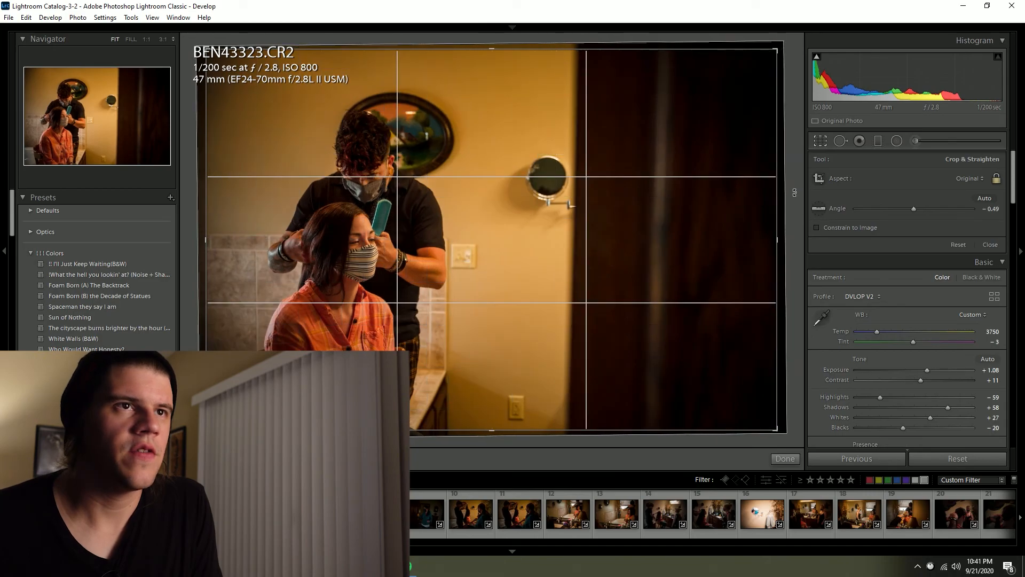
{"action": "left_click", "coordinate": [785, 458]}
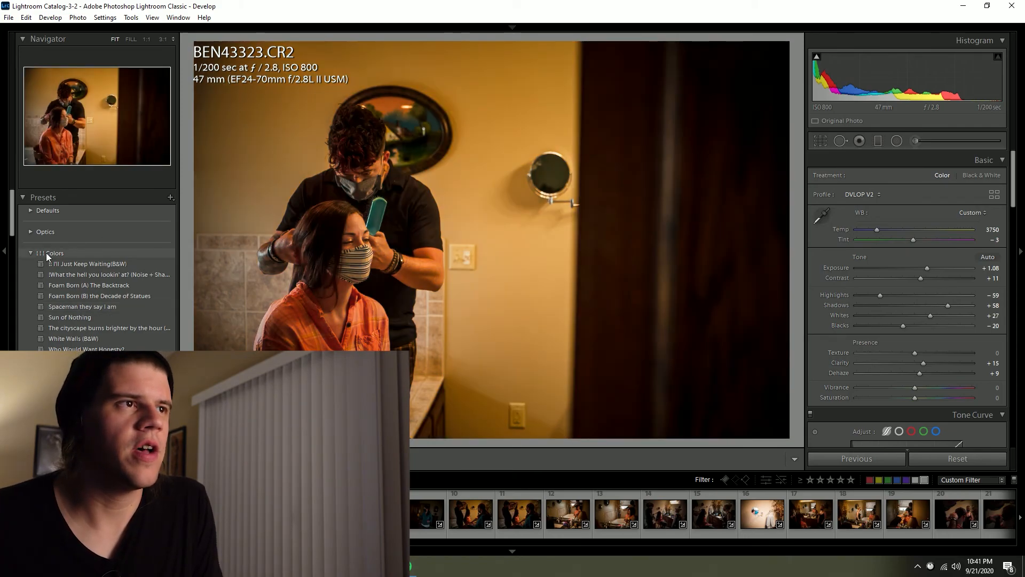
Step: Resample the white balance of BEN43323.CR2 from the dark door and label the photo yellow, moving on to BEN43324.CR2
{"action": "left_click", "coordinate": [824, 215]}
{"action": "left_click", "coordinate": [693, 299]}
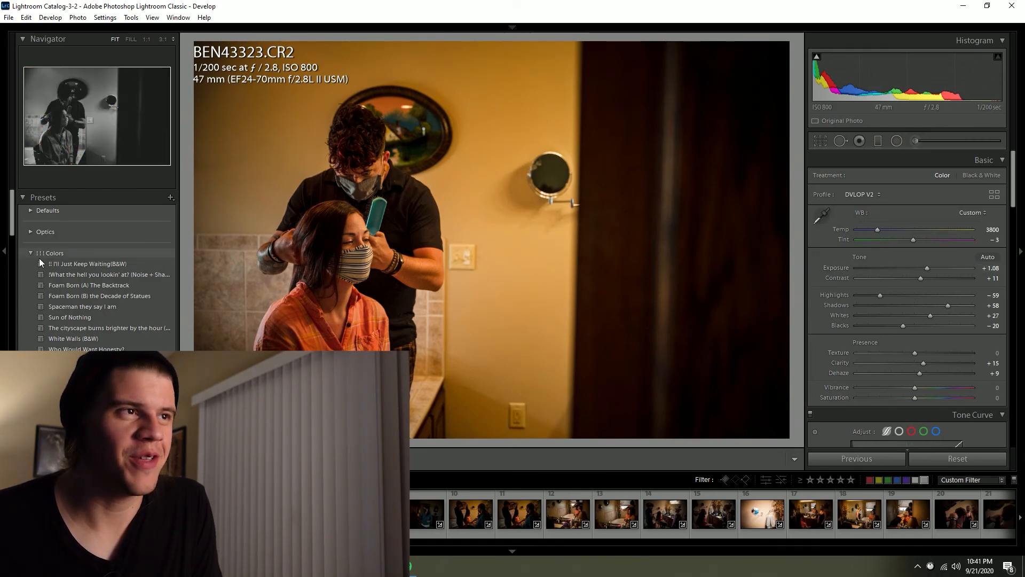
{"action": "key", "text": "7"}
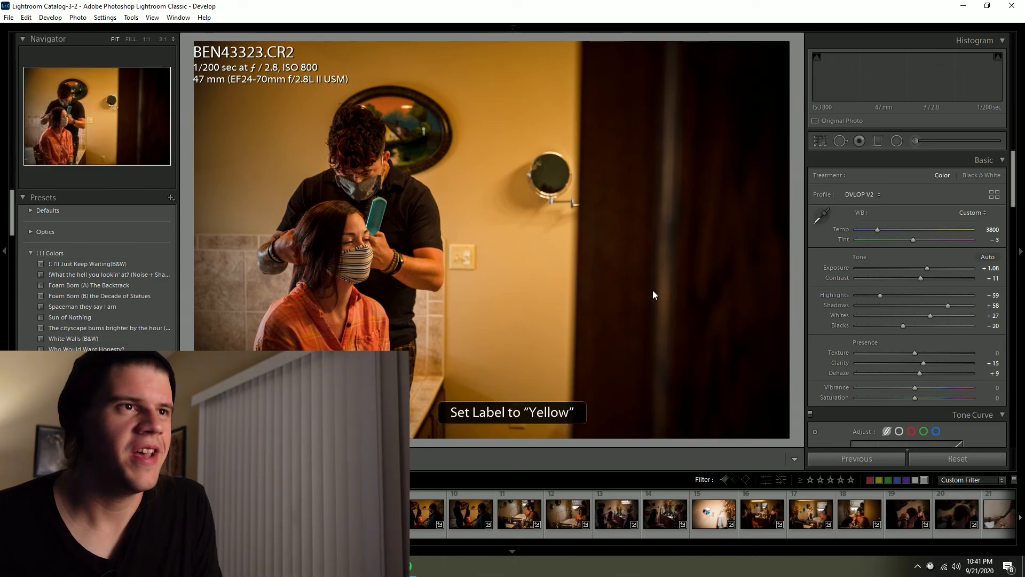
{"action": "key", "text": "Right"}
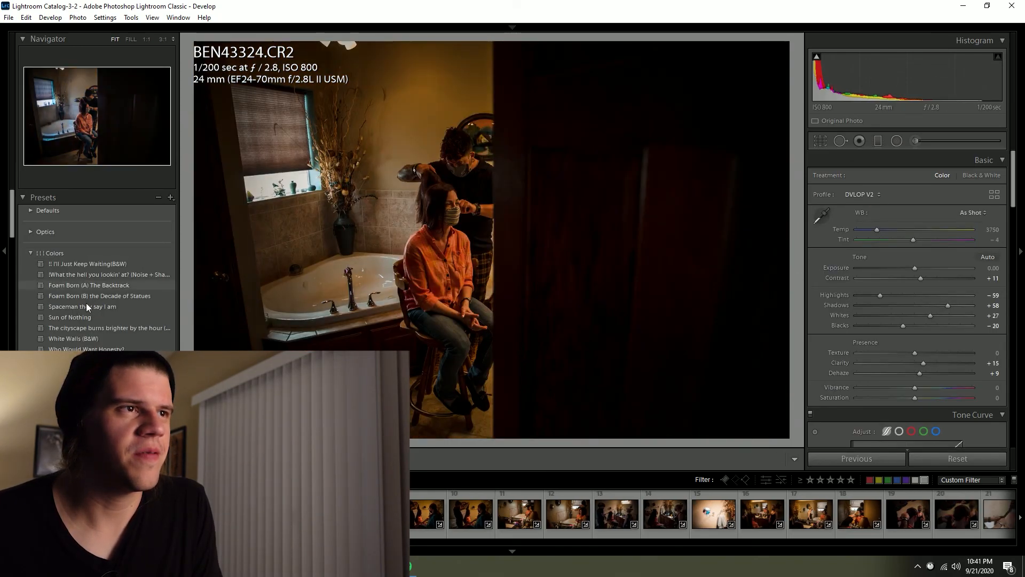
Step: Apply the preset "Foam Born (B) the Decade of Statues" to BEN43324.CR2, with exposure +0.90 and white balance sampled from the bathtub rim
{"action": "left_click", "coordinate": [88, 296]}
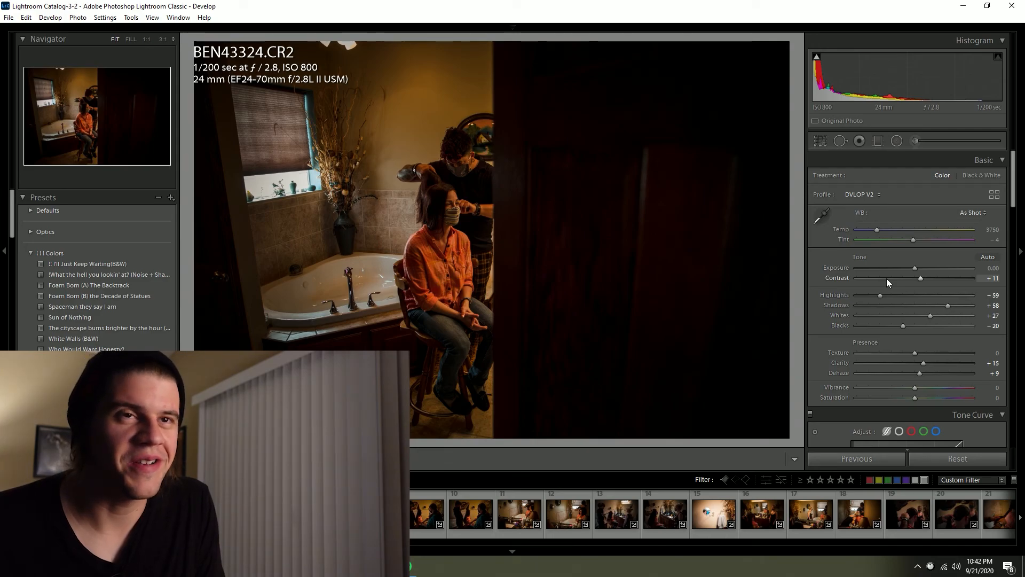
{"action": "left_click_drag", "start_coordinate": [915, 268], "coordinate": [925, 267]}
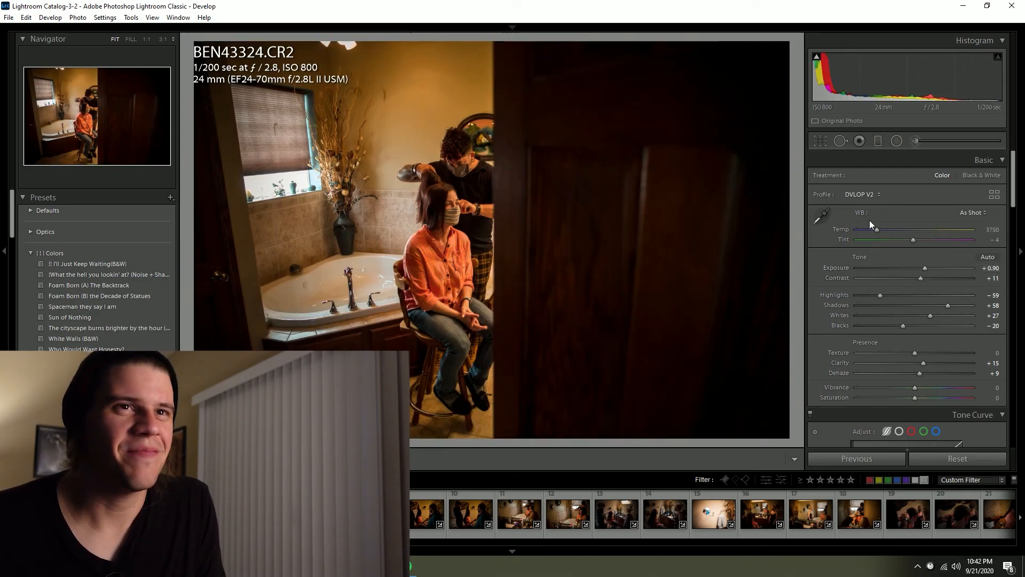
{"action": "left_click", "coordinate": [825, 215]}
{"action": "left_click", "coordinate": [386, 267]}
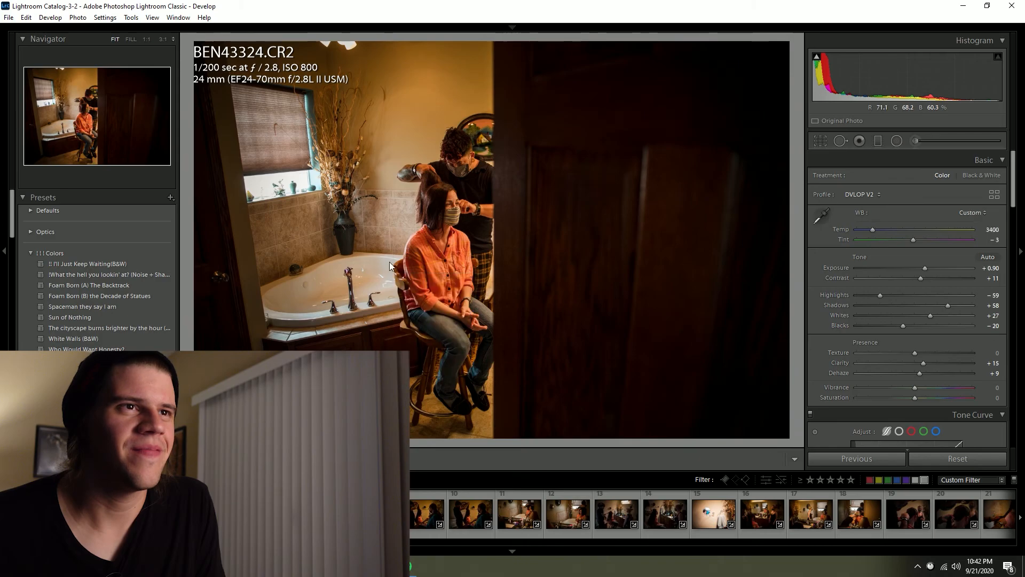
Step: Straighten BEN43324.CR2 with a crop angle of about 0.52 and apply the crop
{"action": "left_click", "coordinate": [820, 141]}
{"action": "left_click_drag", "start_coordinate": [792, 166], "coordinate": [792, 169]}
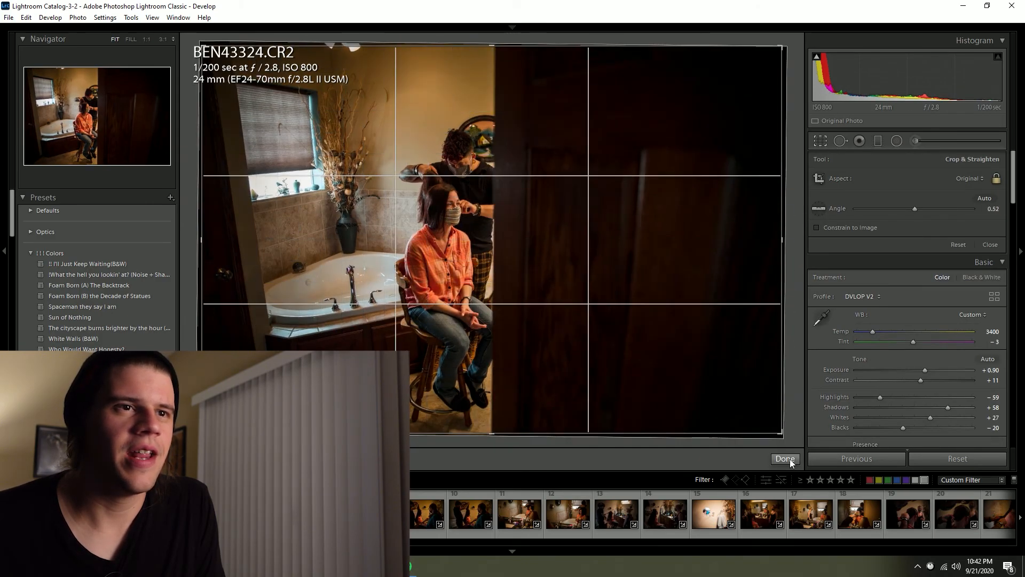
{"action": "left_click", "coordinate": [786, 458]}
Step: Label BEN43324.CR2 yellow and BEN43325.CR2 red, ending on BEN43326.CR2
{"action": "key", "text": "7"}
{"action": "key", "text": "Right"}
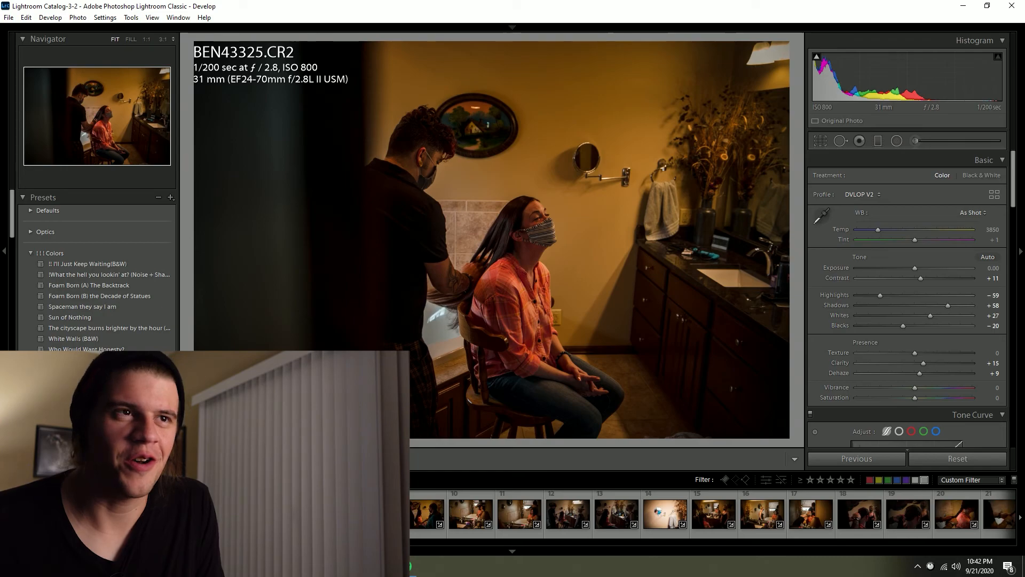
{"action": "key", "text": "6"}
{"action": "key", "text": "Right"}
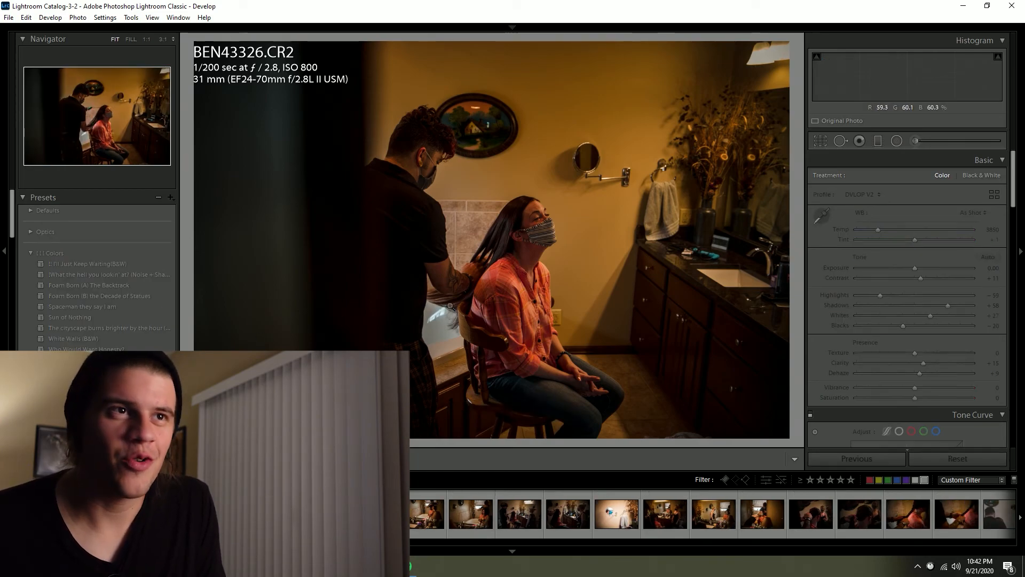
Step: Label BEN43326.CR2, BEN31445.CR2 and BEN31446.CR2 red, ending on BEN43327.CR2
{"action": "key", "text": "6"}
{"action": "key", "text": "Right"}
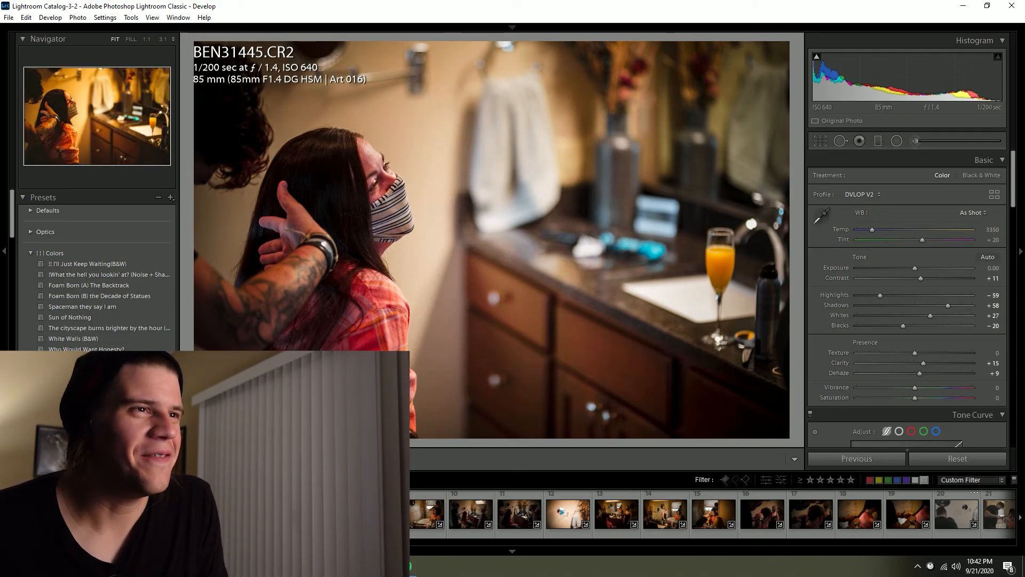
{"action": "key", "text": "6"}
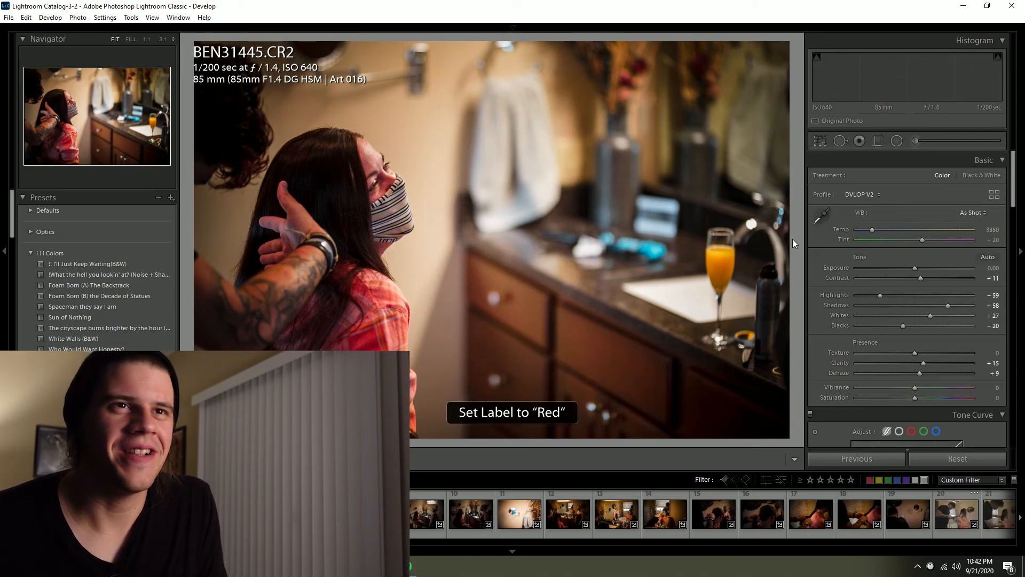
{"action": "key", "text": "Right"}
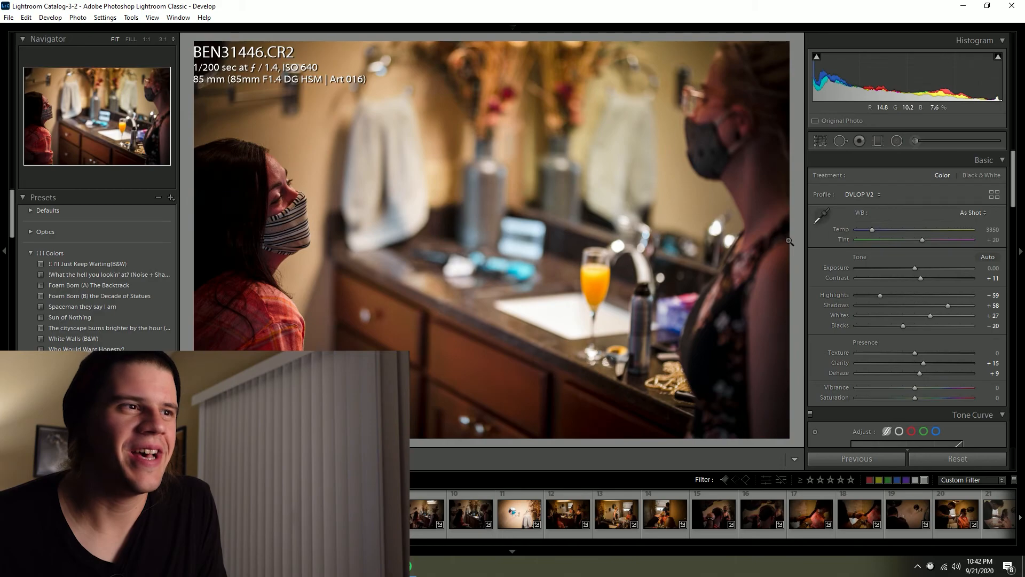
{"action": "key", "text": "6"}
{"action": "key", "text": "Right"}
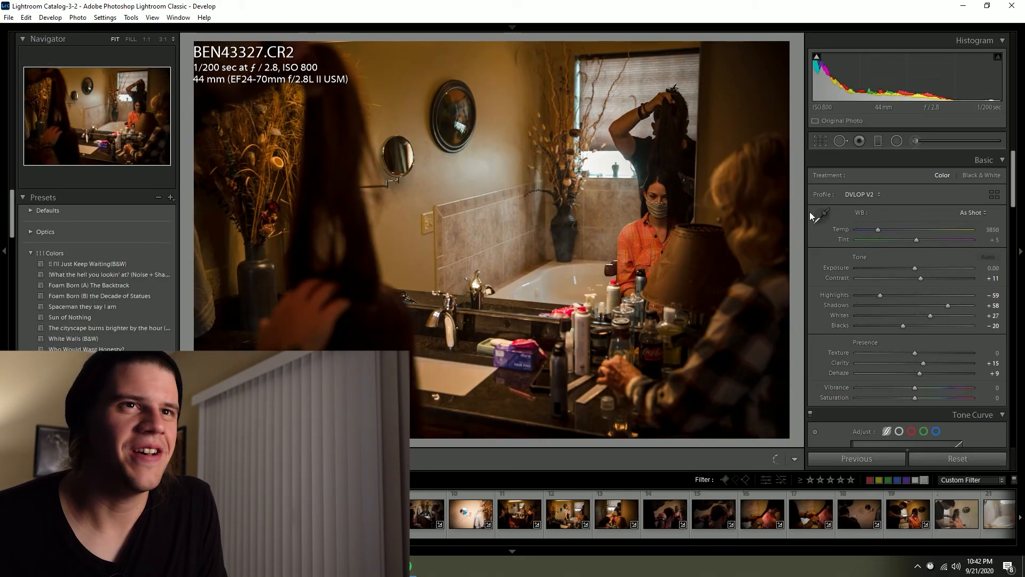
Step: Sample a custom white balance for BEN43327.CR2, straighten its crop and set exposure to +0.85, moving on to BEN43328.CR2
{"action": "left_click", "coordinate": [824, 219]}
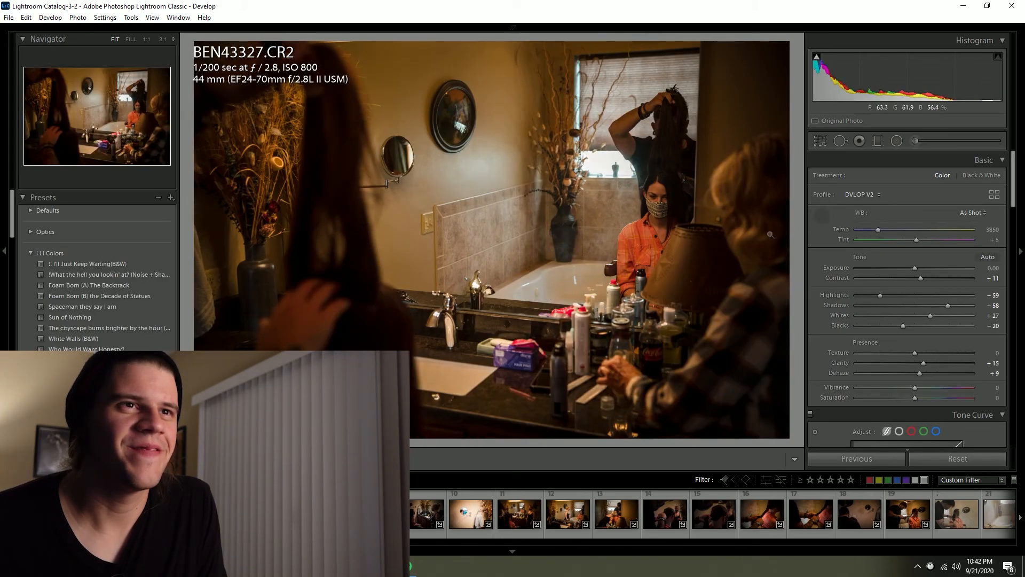
{"action": "left_click", "coordinate": [817, 142]}
{"action": "left_click_drag", "start_coordinate": [796, 165], "coordinate": [795, 168]}
{"action": "left_click", "coordinate": [790, 455]}
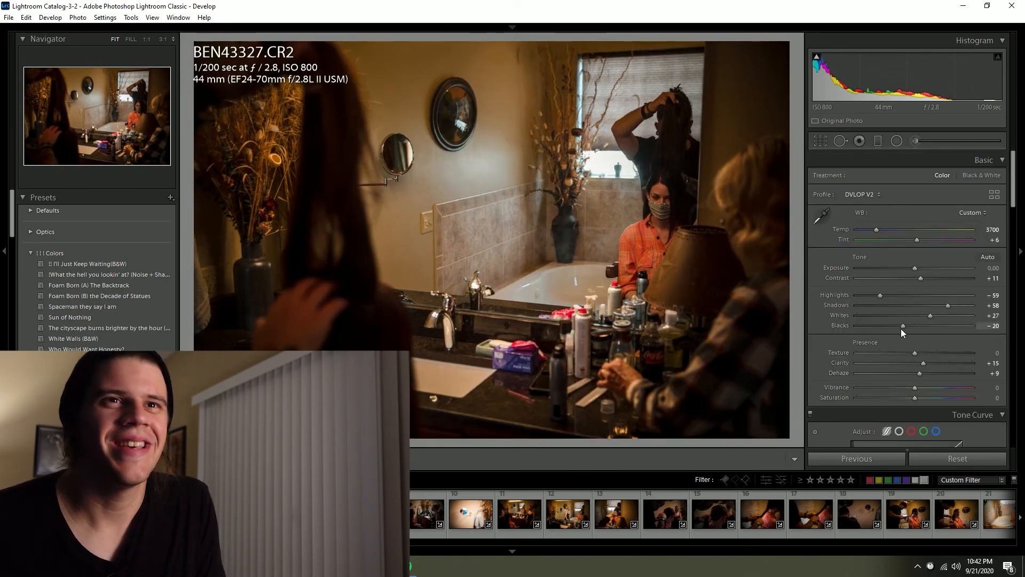
{"action": "left_click", "coordinate": [924, 269]}
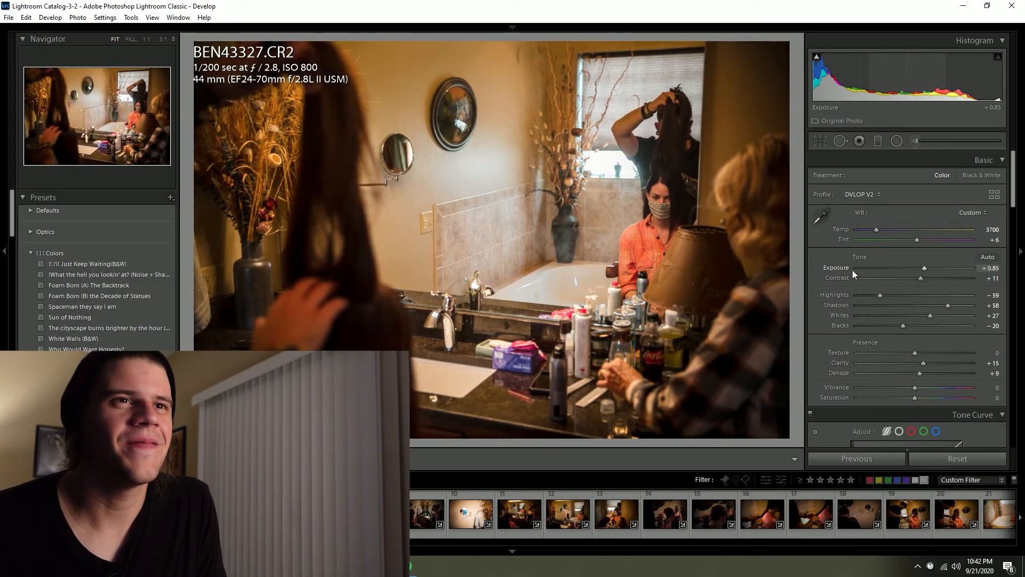
{"action": "key", "text": "Right"}
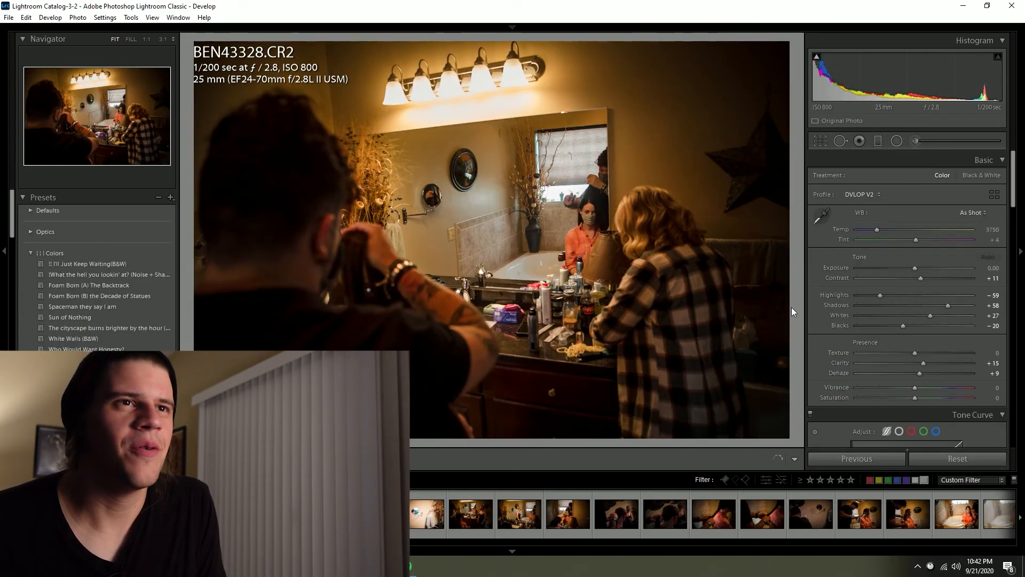
Step: Straighten BEN43328.CR2 with a crop angle of about 2.93 and apply the crop
{"action": "left_click", "coordinate": [815, 141]}
{"action": "left_click_drag", "start_coordinate": [797, 159], "coordinate": [793, 182]}
{"action": "left_click", "coordinate": [785, 458]}
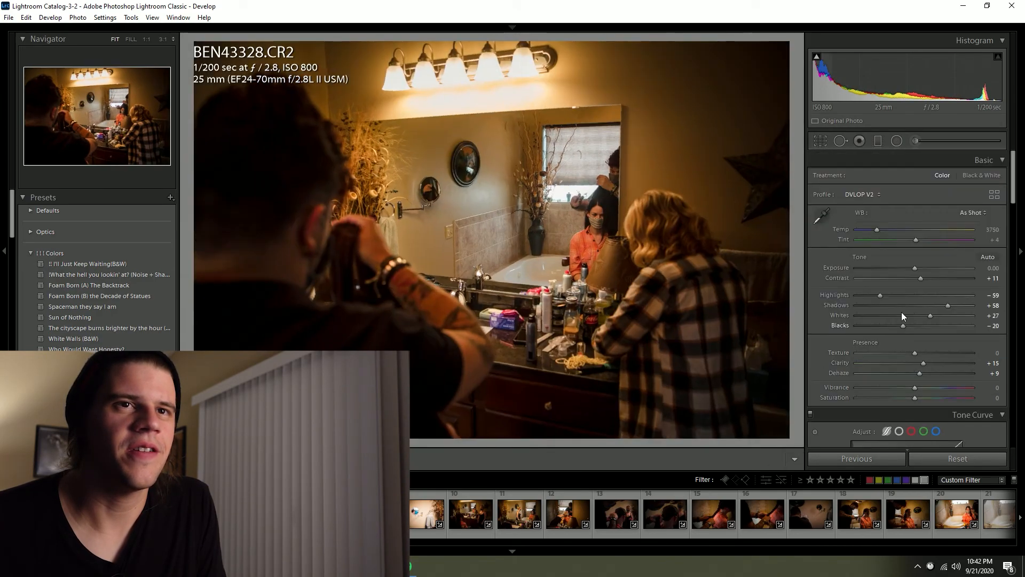
Step: Set the exposure of BEN43328.CR2 to +0.44 and sample its white balance from the bathroom countertop, keeping the crop
{"action": "left_click_drag", "start_coordinate": [914, 269], "coordinate": [918, 267]}
{"action": "left_click", "coordinate": [821, 215]}
{"action": "left_click", "coordinate": [495, 333]}
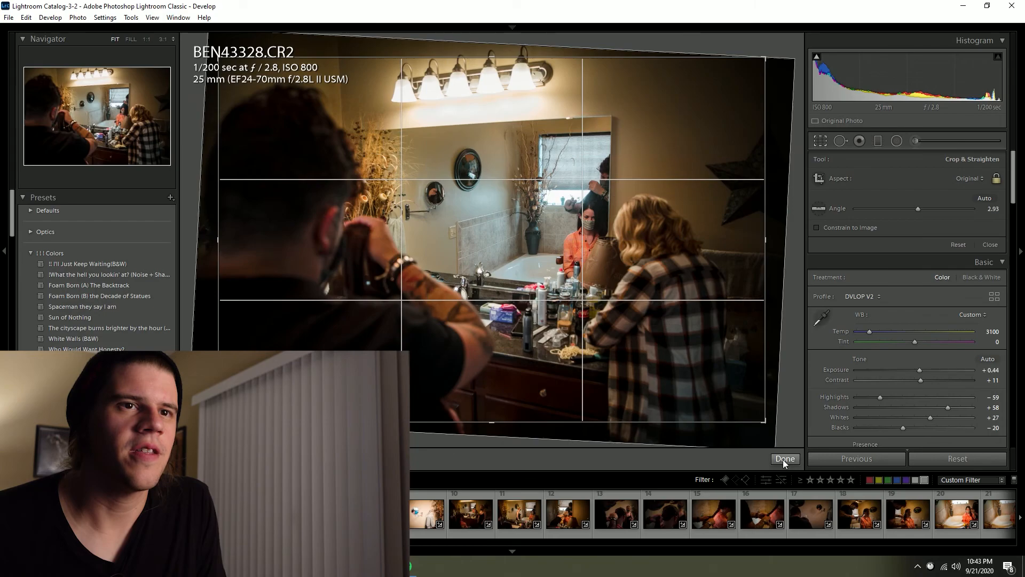
{"action": "left_click", "coordinate": [783, 459]}
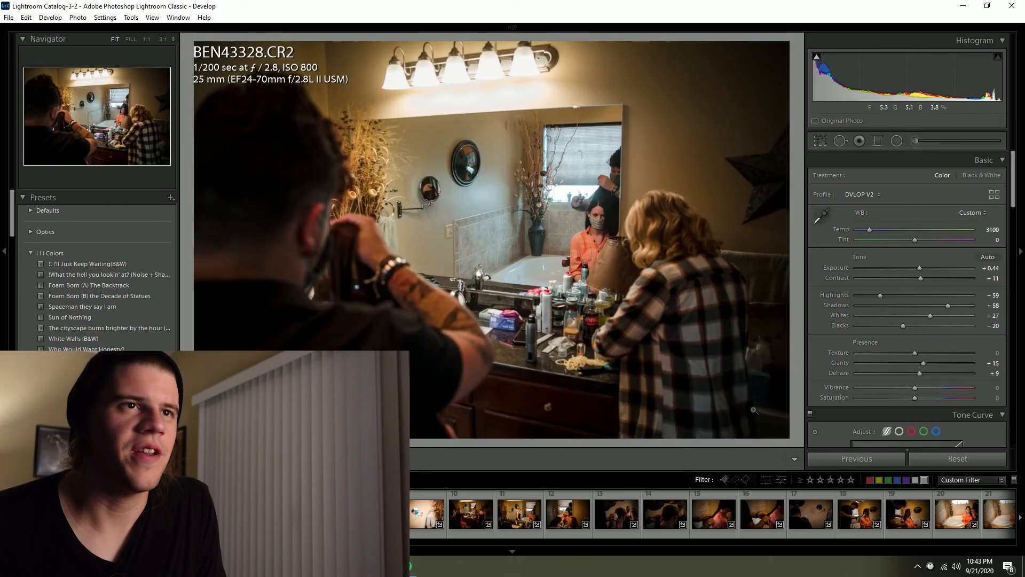
Step: Label BEN43328.CR2 yellow and BEN43329.CR2 red, ending on BEN43330.CR2
{"action": "key", "text": "7"}
{"action": "key", "text": "Right"}
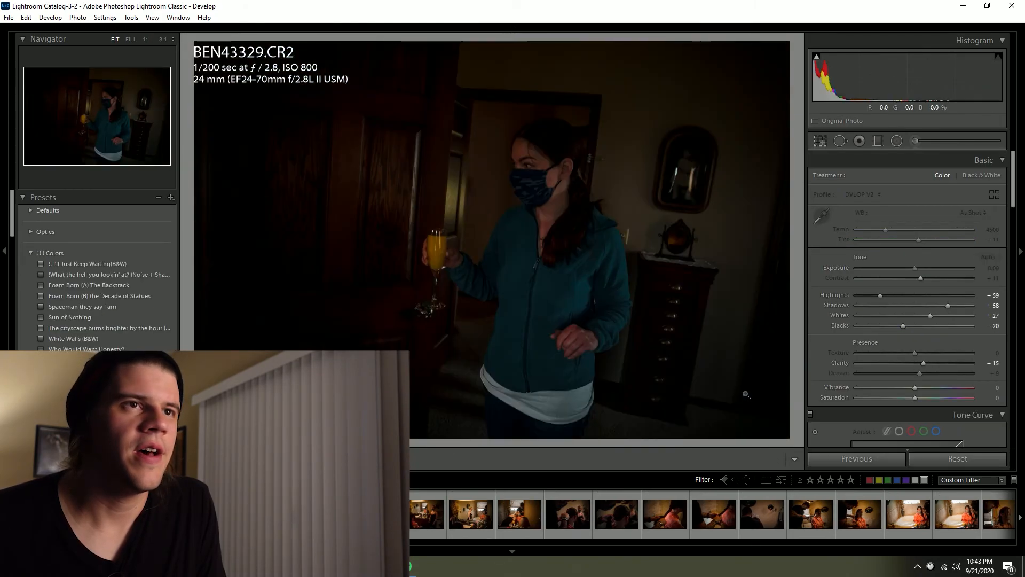
{"action": "key", "text": "6"}
{"action": "key", "text": "Right"}
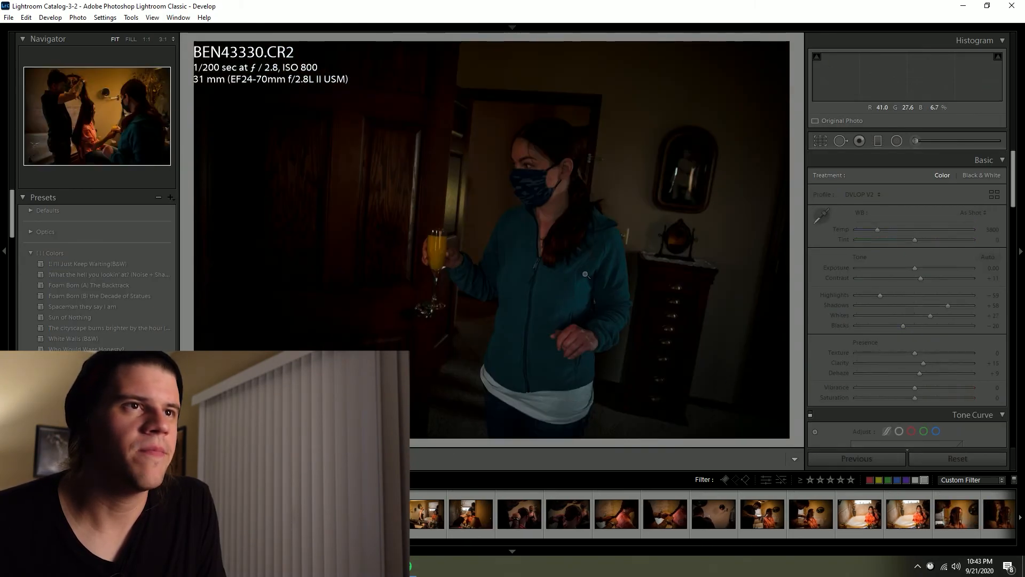
Step: Apply the preset "The cityscape burns brighter by the hour" to BEN43330.CR2 with exposure +0.90, and label the photo yellow
{"action": "left_click", "coordinate": [112, 328]}
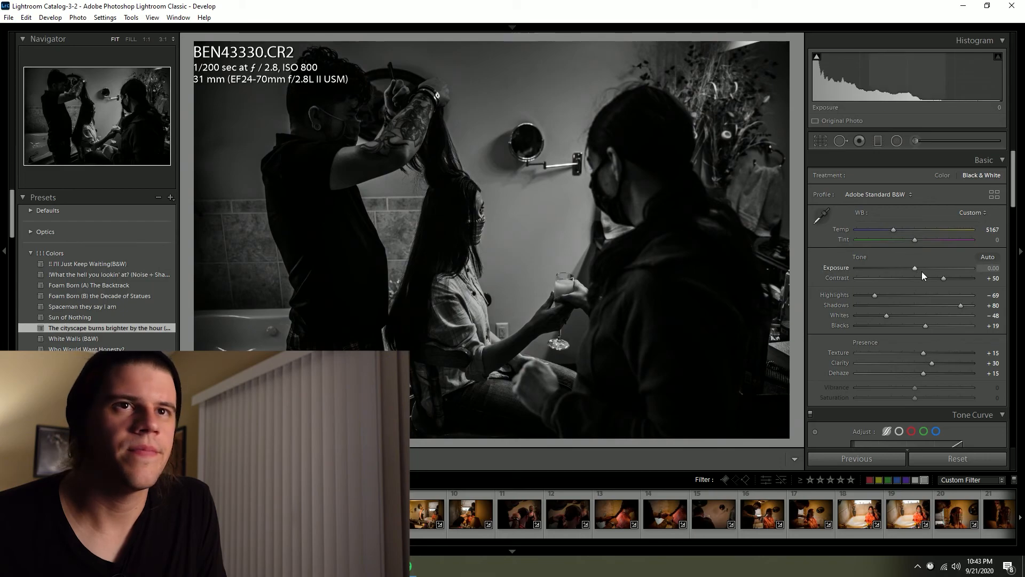
{"action": "left_click_drag", "start_coordinate": [922, 271], "coordinate": [924, 269]}
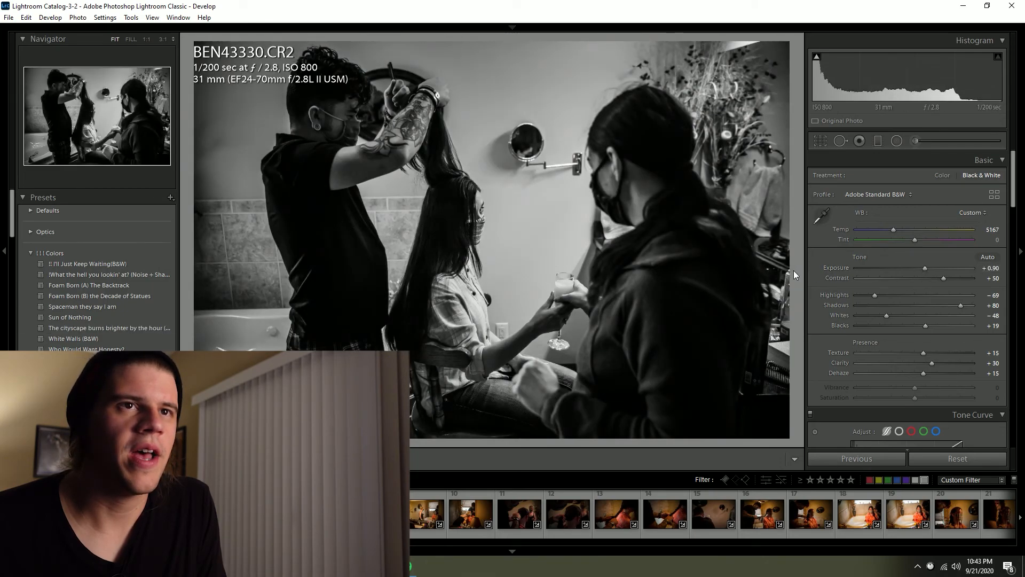
{"action": "key", "text": "7"}
{"action": "key", "text": "Right"}
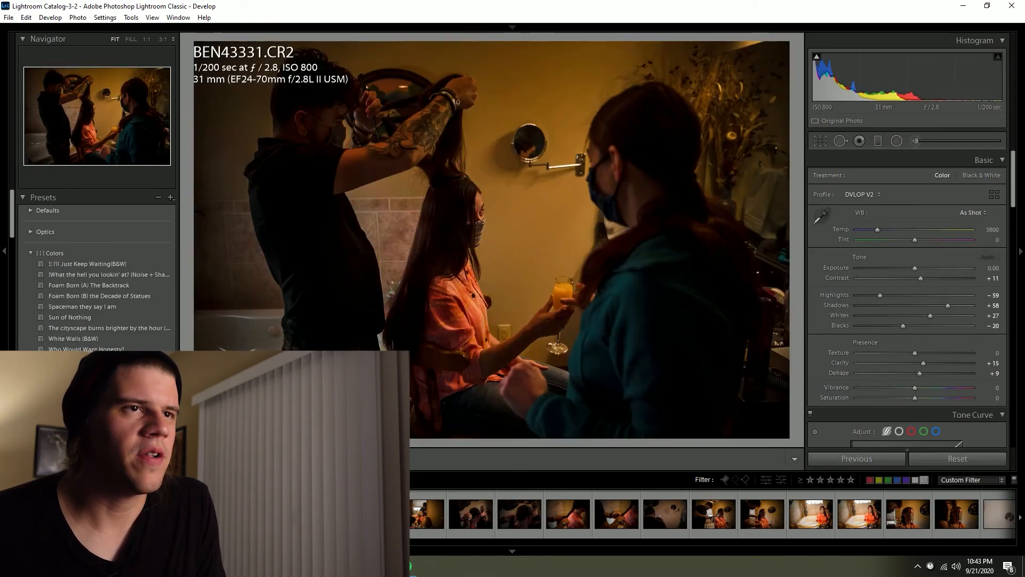
Step: Go to BEN31447.CR2, sample its white balance from the hanging towel, label it yellow and return to BEN43336.CR2
{"action": "key", "text": "Right"}
{"action": "key", "text": "Right"}
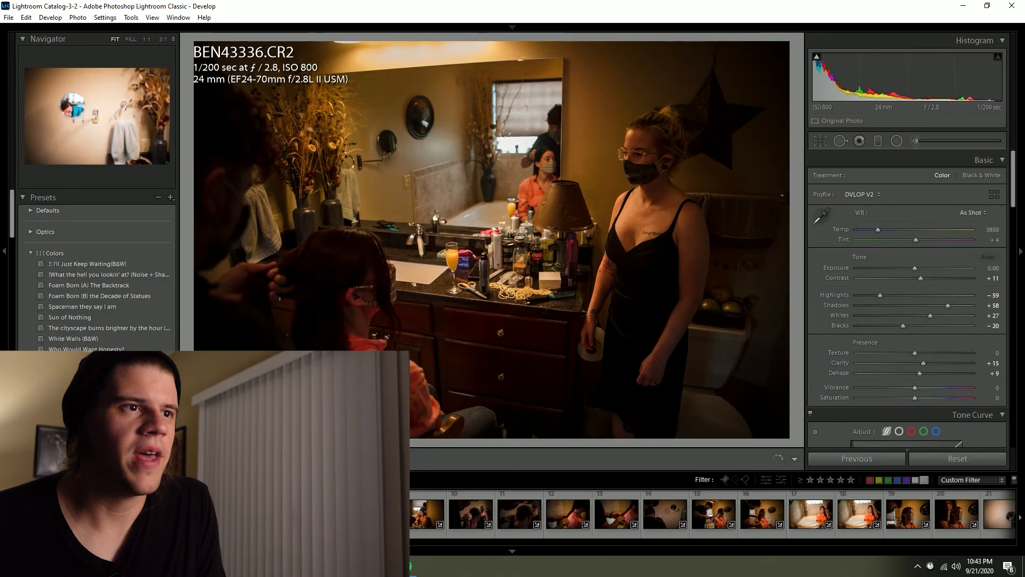
{"action": "key", "text": "Right"}
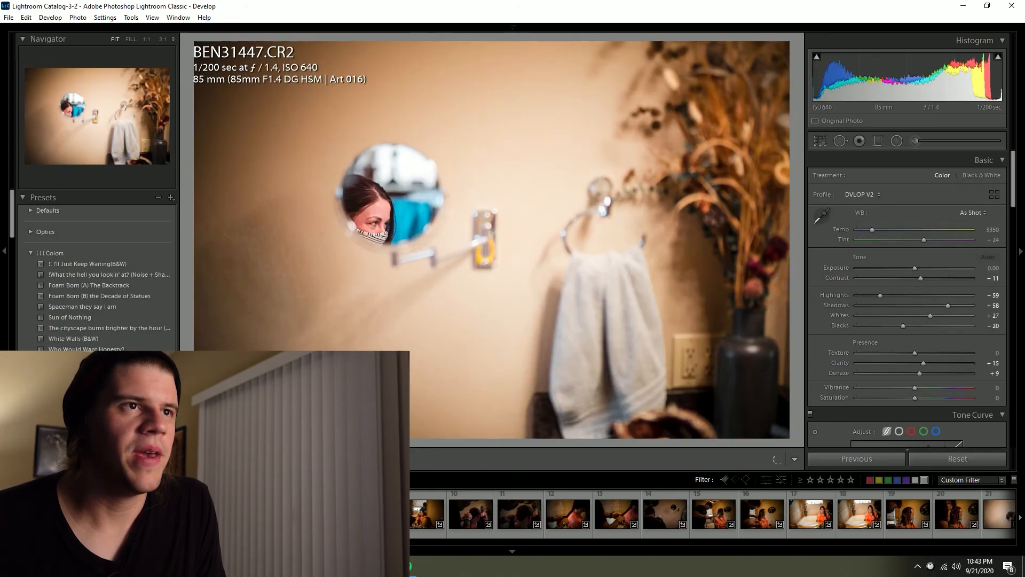
{"action": "left_click", "coordinate": [588, 327]}
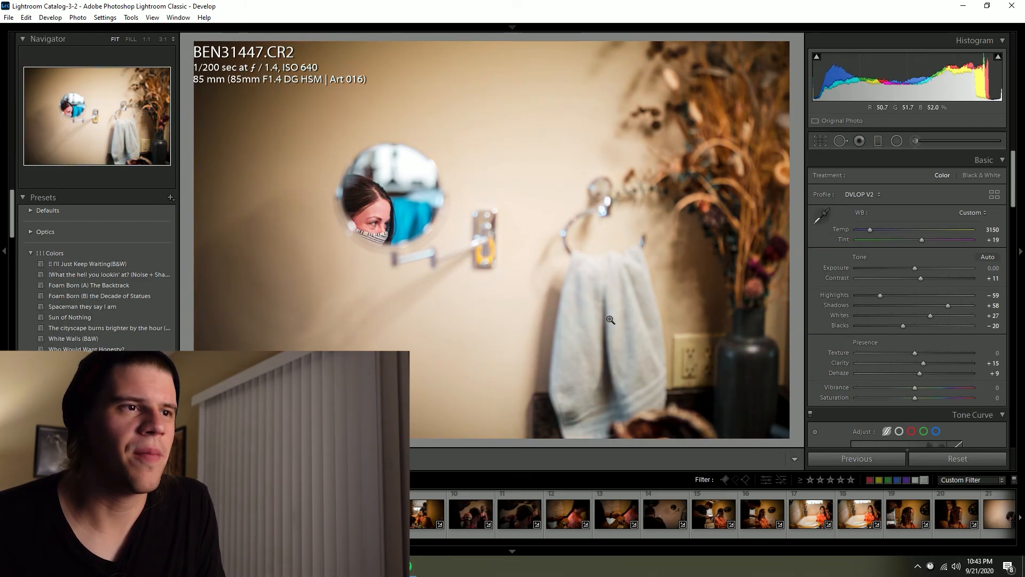
{"action": "key", "text": "7"}
{"action": "key", "text": "Left"}
Step: Open the bridal party group portrait BEN43694.CR2 from much further along the shoot and set its exposure to +0.85
{"action": "scroll", "coordinate": [694, 515], "scroll_direction": "down", "scroll_amount": 5}
{"action": "scroll", "coordinate": [710, 518], "scroll_direction": "down", "scroll_amount": 6}
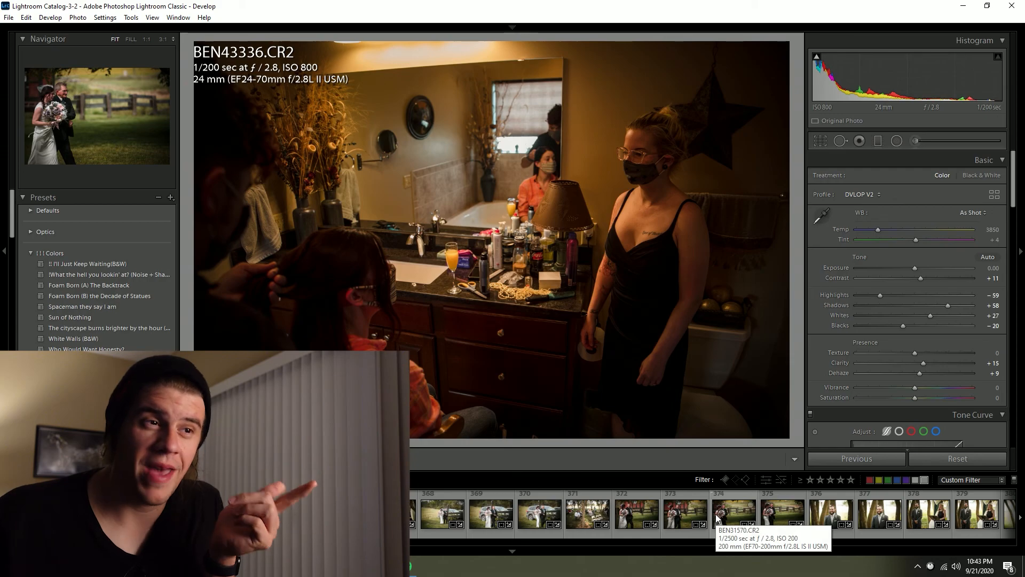
{"action": "scroll", "coordinate": [710, 516], "scroll_direction": "down", "scroll_amount": 6}
{"action": "scroll", "coordinate": [695, 512], "scroll_direction": "down", "scroll_amount": 8}
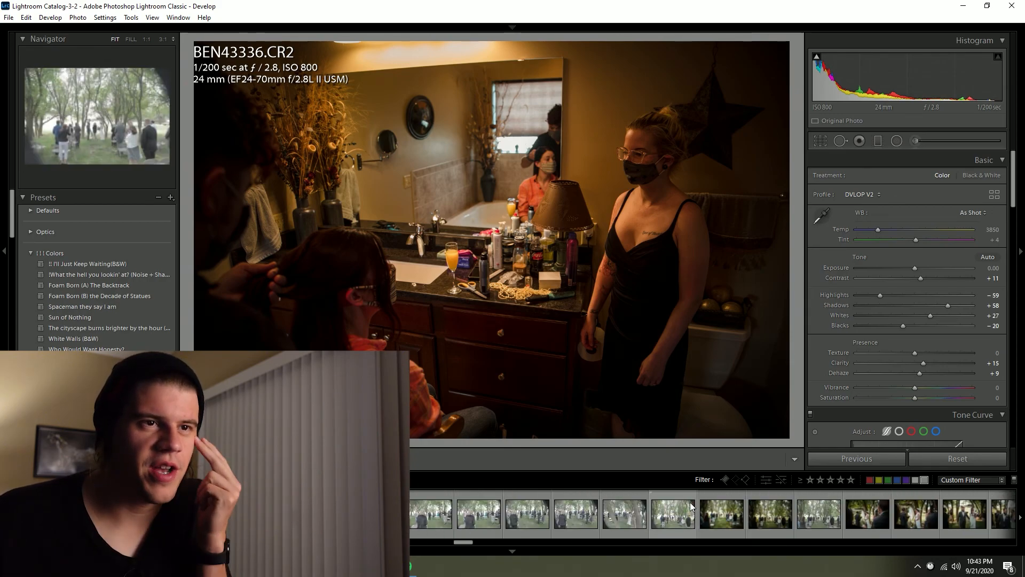
{"action": "scroll", "coordinate": [697, 510], "scroll_direction": "down", "scroll_amount": 4}
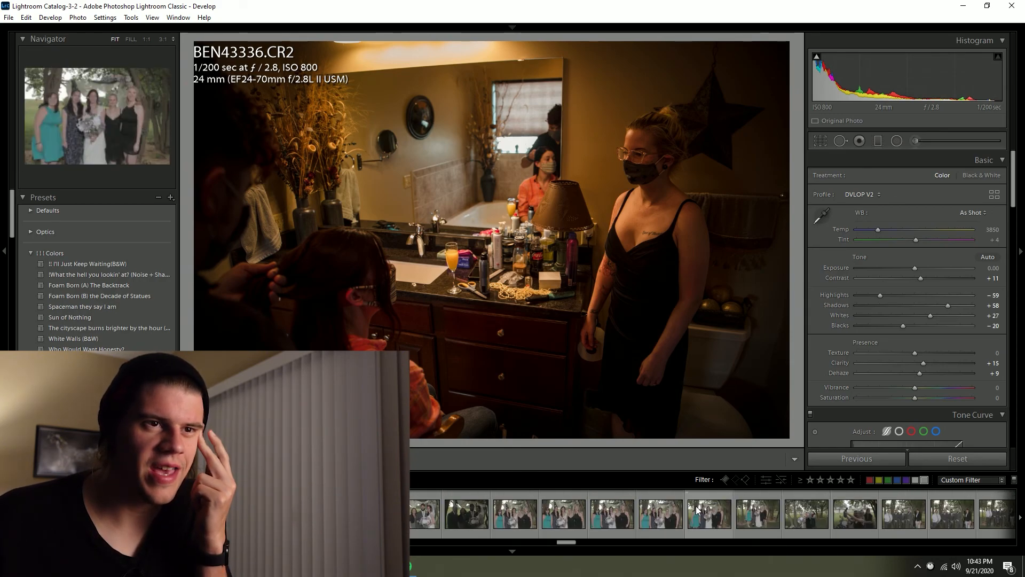
{"action": "left_click", "coordinate": [667, 520]}
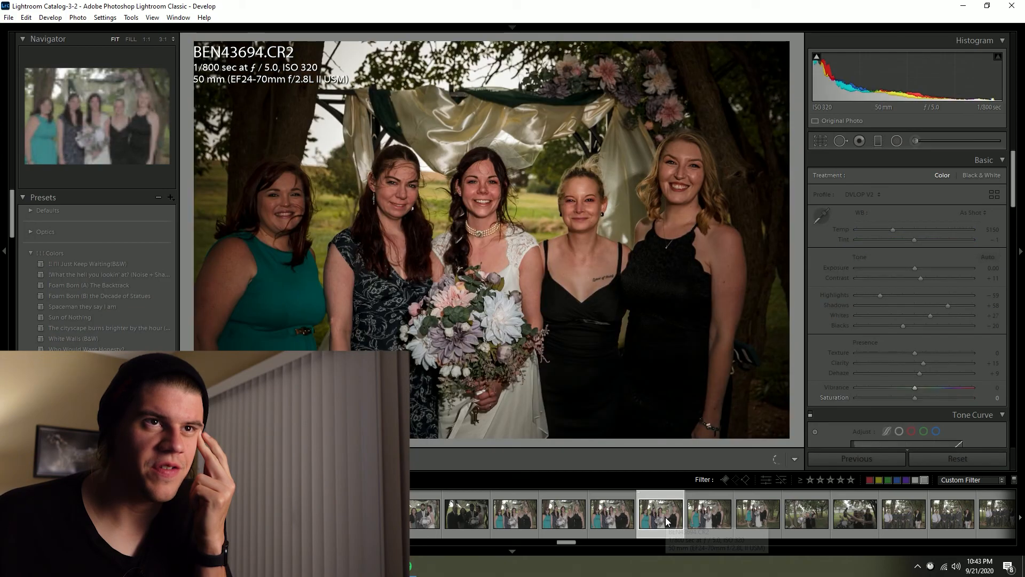
{"action": "left_click_drag", "start_coordinate": [918, 269], "coordinate": [925, 266]}
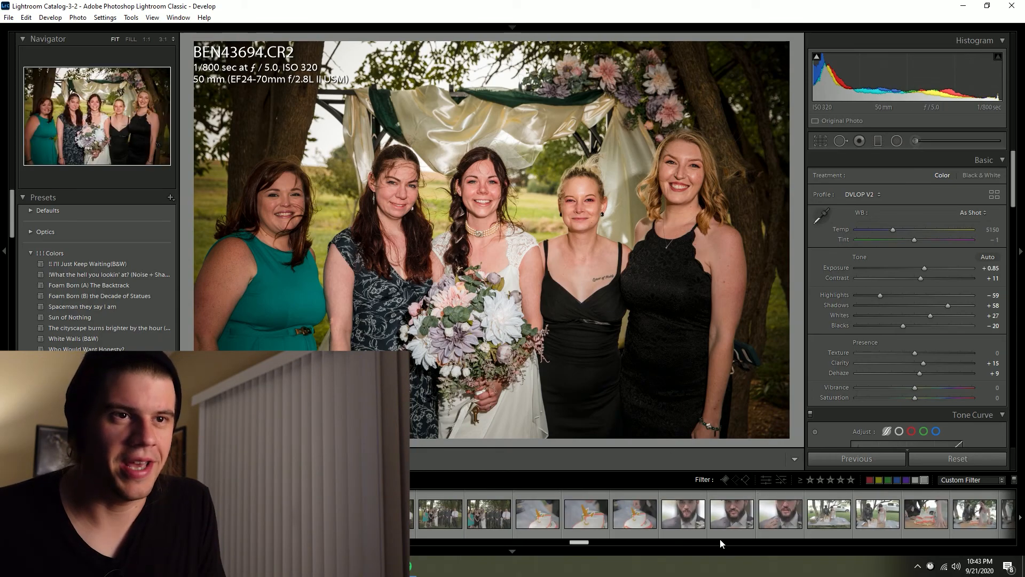
Step: Check the focus of the unicorn cake photo BEN31690.CR2 at 1:1 and label it red, moving on to BEN31691.CR2
{"action": "left_click", "coordinate": [531, 524]}
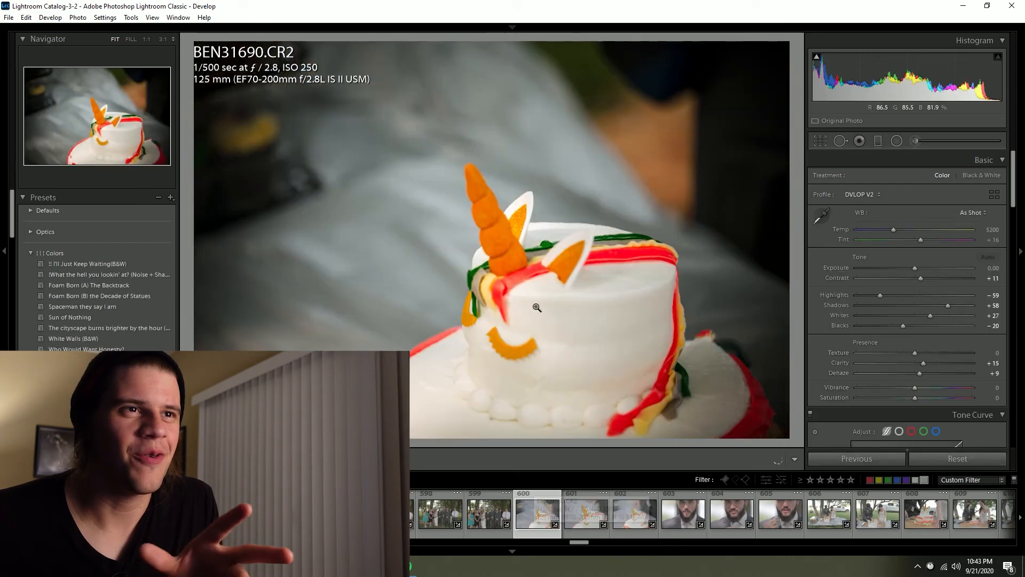
{"action": "left_click", "coordinate": [506, 248]}
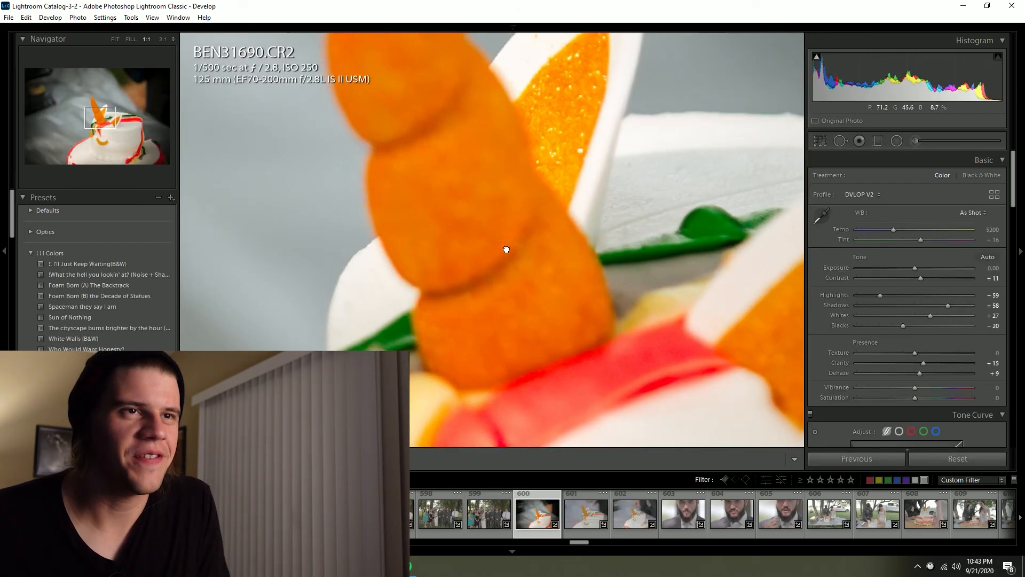
{"action": "left_click", "coordinate": [506, 248]}
{"action": "key", "text": "6"}
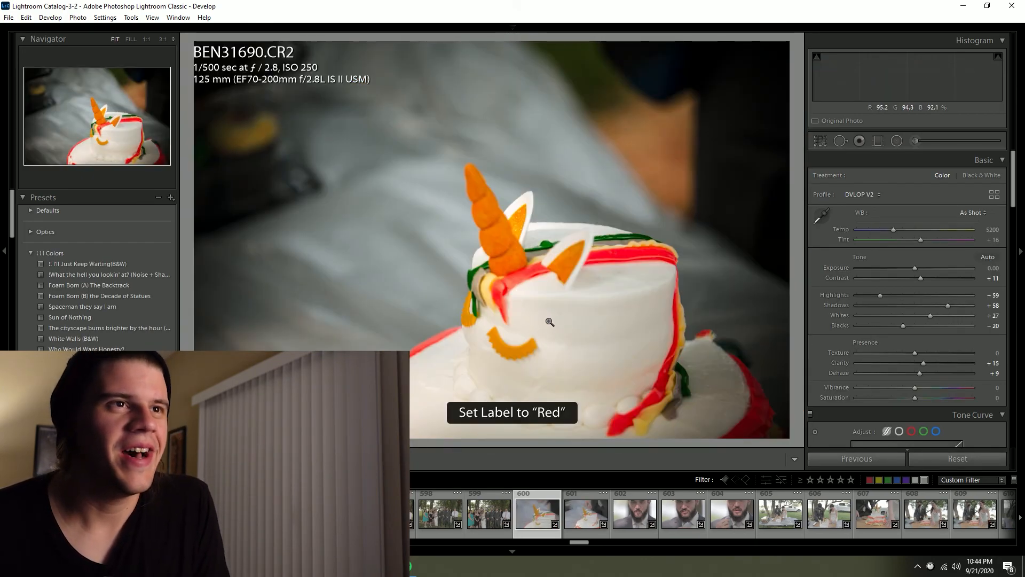
{"action": "key", "text": "Right"}
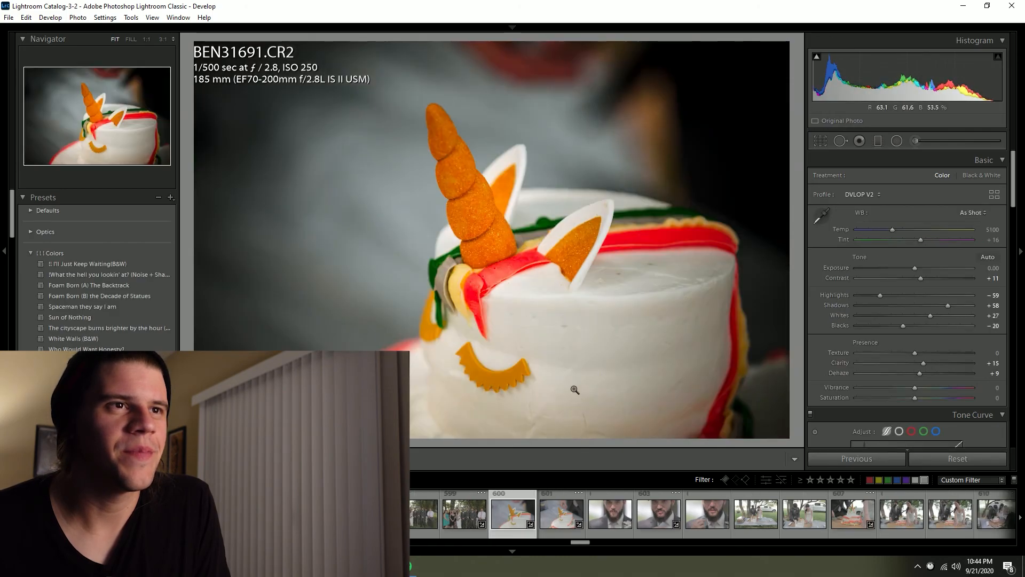
Step: Straighten BEN31691.CR2 with a crop angle of about -0.66 and label it yellow, moving on to BEN31692.CR2
{"action": "left_click", "coordinate": [818, 140]}
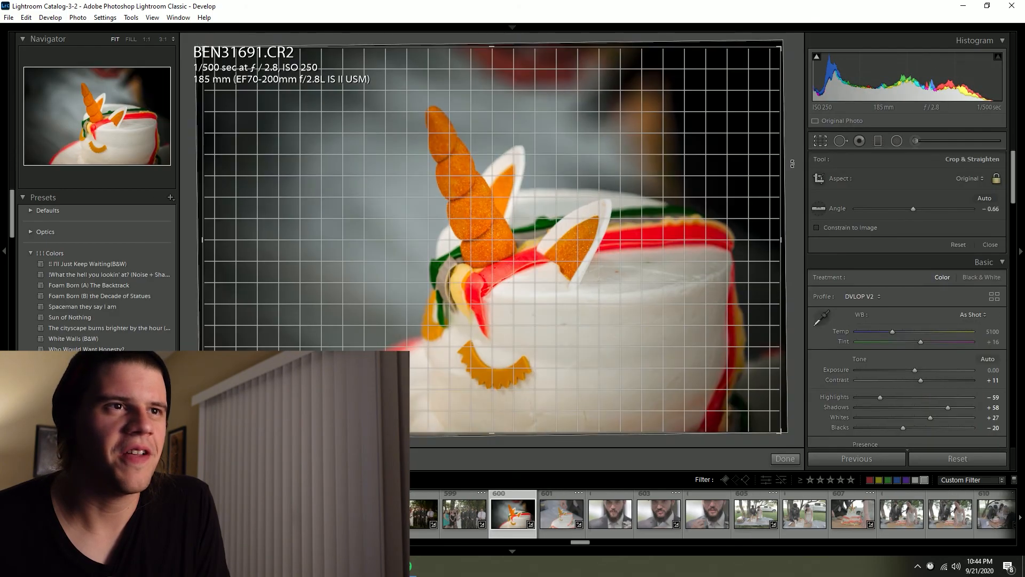
{"action": "left_click", "coordinate": [786, 457]}
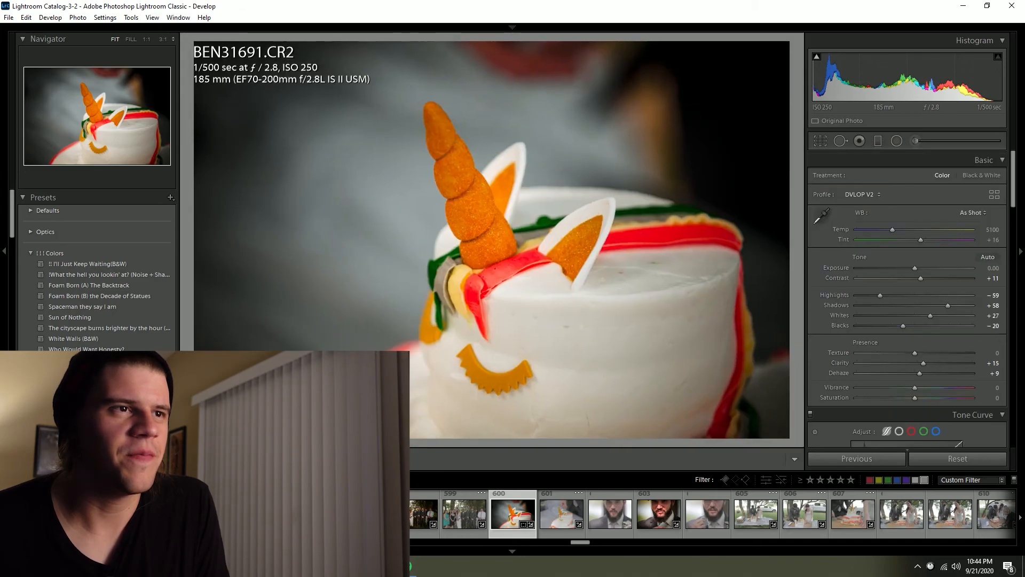
{"action": "key", "text": "7"}
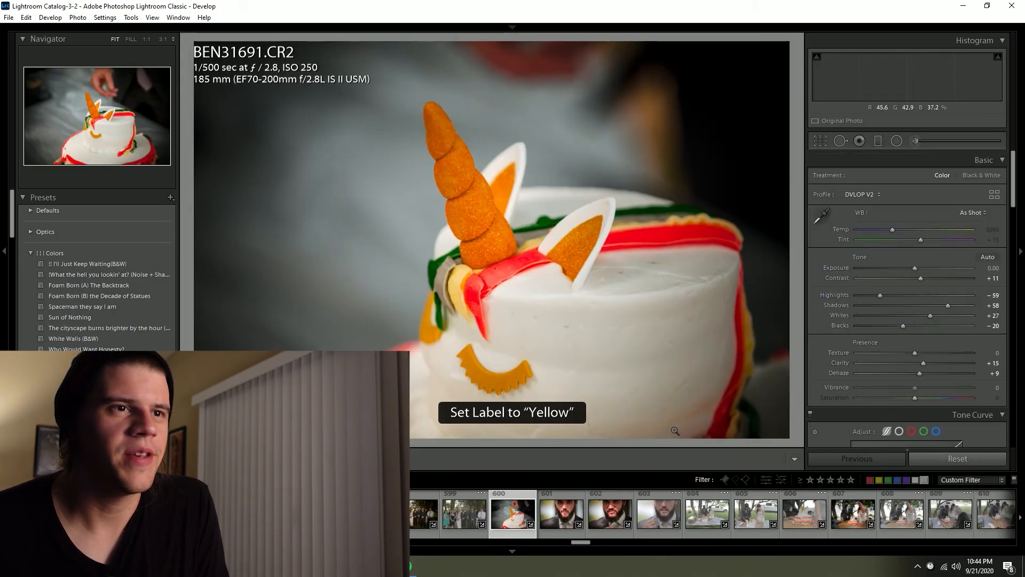
{"action": "key", "text": "Right"}
Step: Straighten BEN31692.CR2 with a crop angle of about 0.65 and apply the crop
{"action": "left_click_drag", "start_coordinate": [352, 387], "coordinate": [378, 323]}
{"action": "left_click", "coordinate": [676, 272]}
{"action": "key", "text": "r"}
{"action": "left_click_drag", "start_coordinate": [792, 160], "coordinate": [792, 168]}
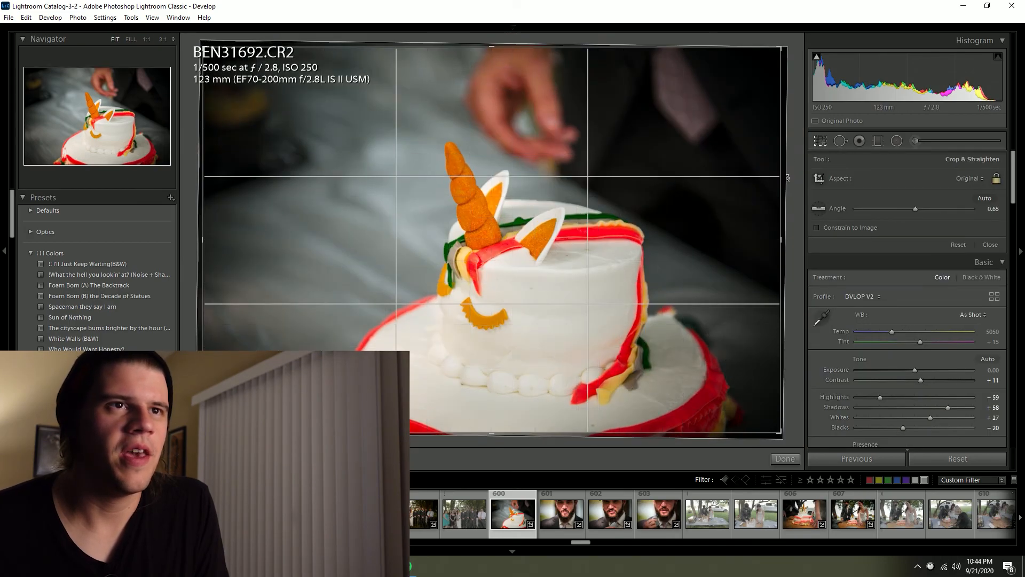
{"action": "left_click", "coordinate": [785, 458]}
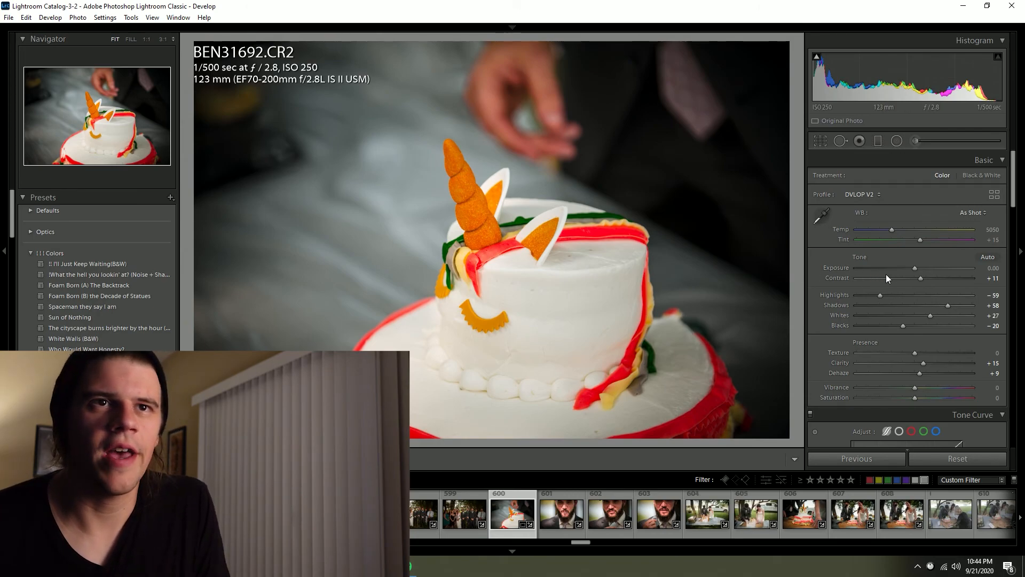
Step: Set the contrast of BEN31692.CR2 to +24 and its exposure to -0.16, moving on to BEN31693.CR2
{"action": "left_click", "coordinate": [928, 278]}
{"action": "left_click_drag", "start_coordinate": [917, 268], "coordinate": [913, 268]}
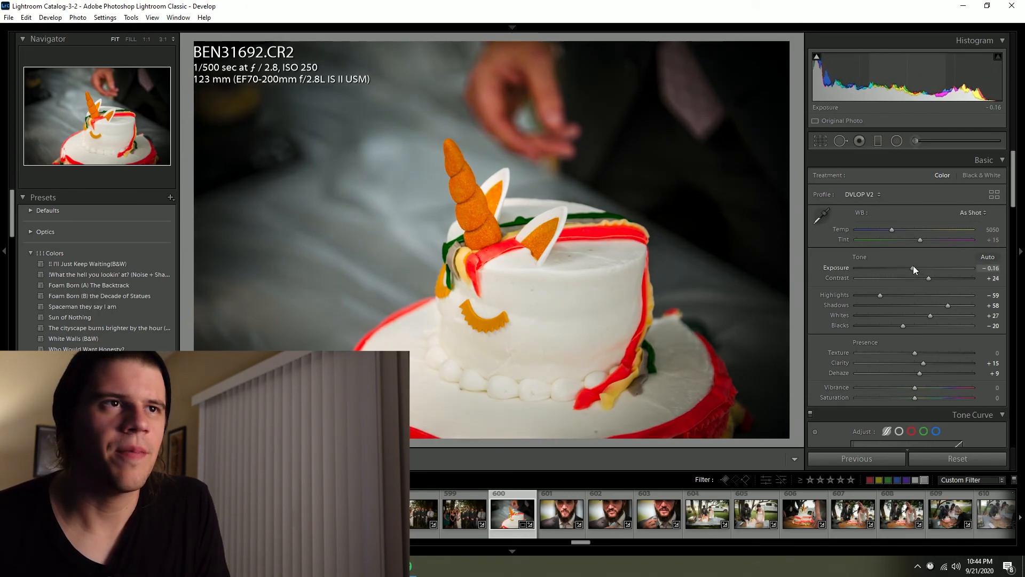
{"action": "key", "text": "Right"}
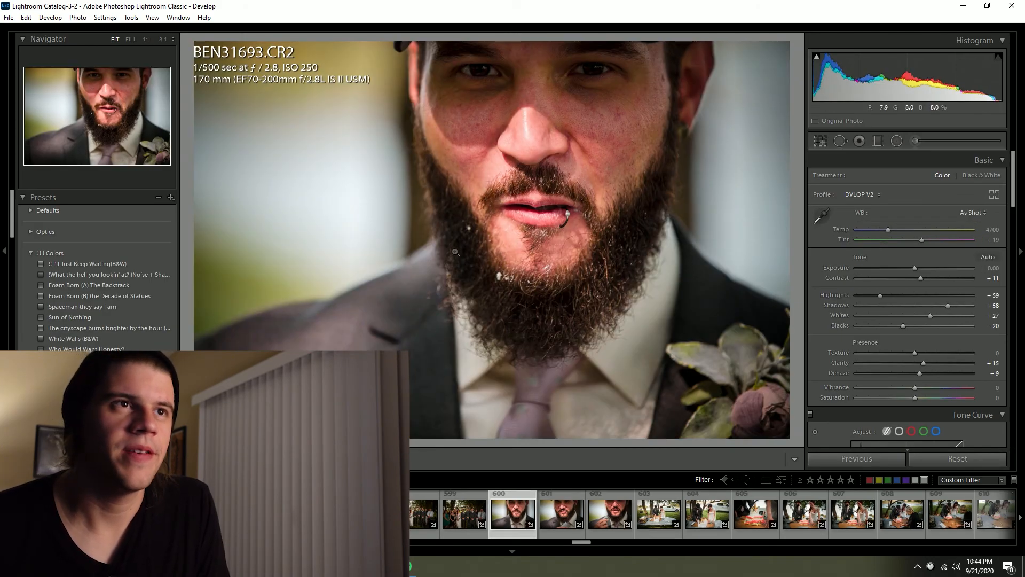
Step: Check the focus of BEN31693.CR2 at 1:1 and label it red, moving on to BEN31694.CR2
{"action": "left_click", "coordinate": [489, 271]}
{"action": "left_click", "coordinate": [575, 282]}
{"action": "key", "text": "6"}
{"action": "key", "text": "Right"}
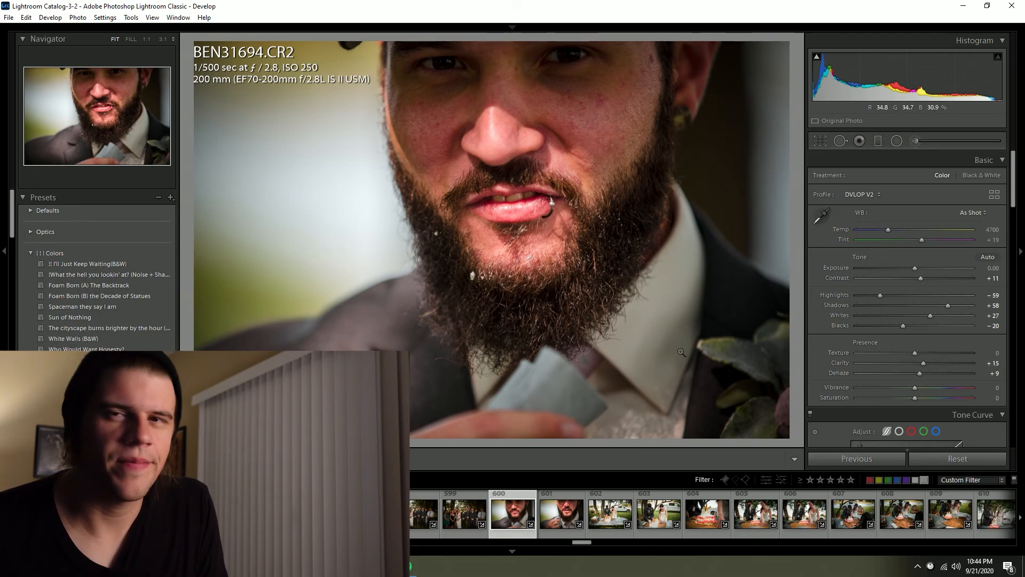
Step: Open the unicorn cake close-up BEN43707.CR2 and check the cake's focus at 1:1
{"action": "left_click", "coordinate": [707, 514]}
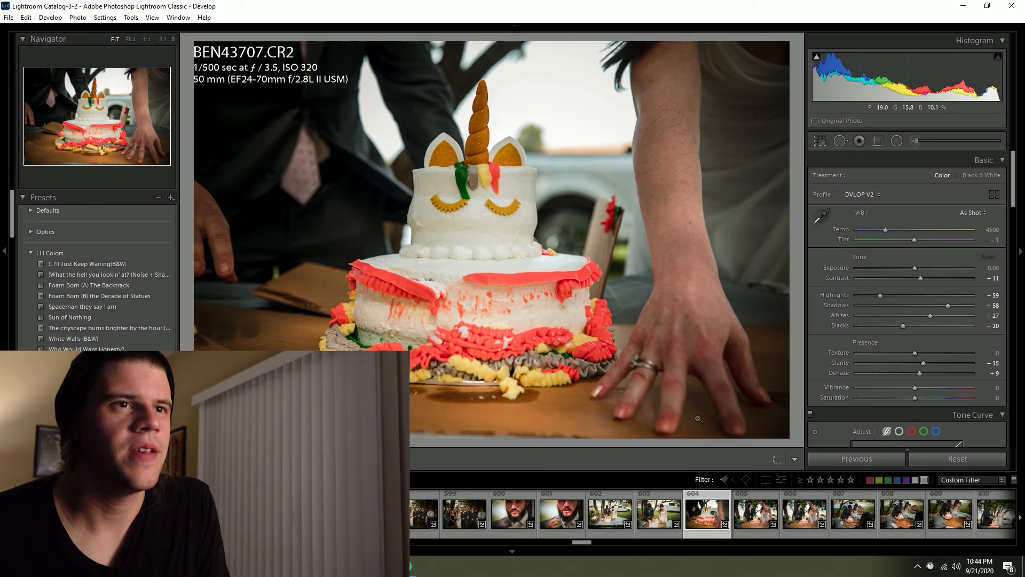
{"action": "left_click", "coordinate": [479, 332]}
{"action": "left_click", "coordinate": [477, 320]}
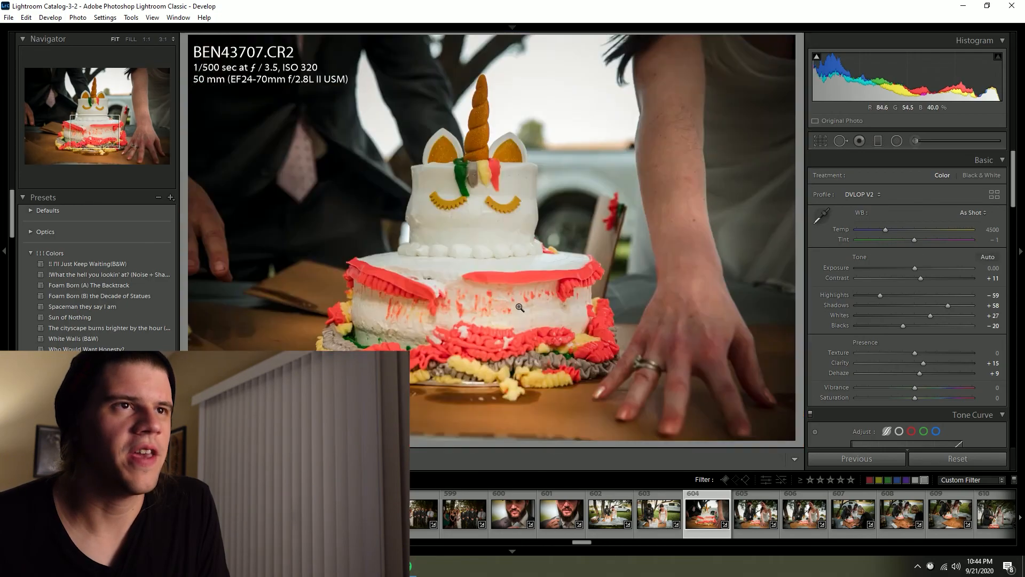
Step: Try different white balances on BEN43707.CR2: a neutral sampled from the cake's icing, Shade and Cloudy
{"action": "left_click", "coordinate": [825, 214]}
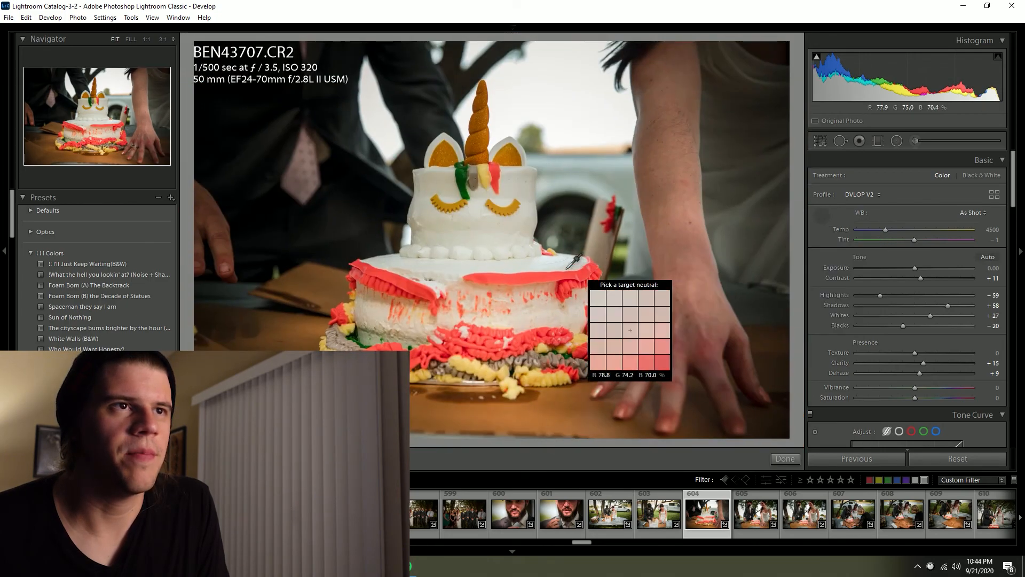
{"action": "left_click", "coordinate": [540, 267]}
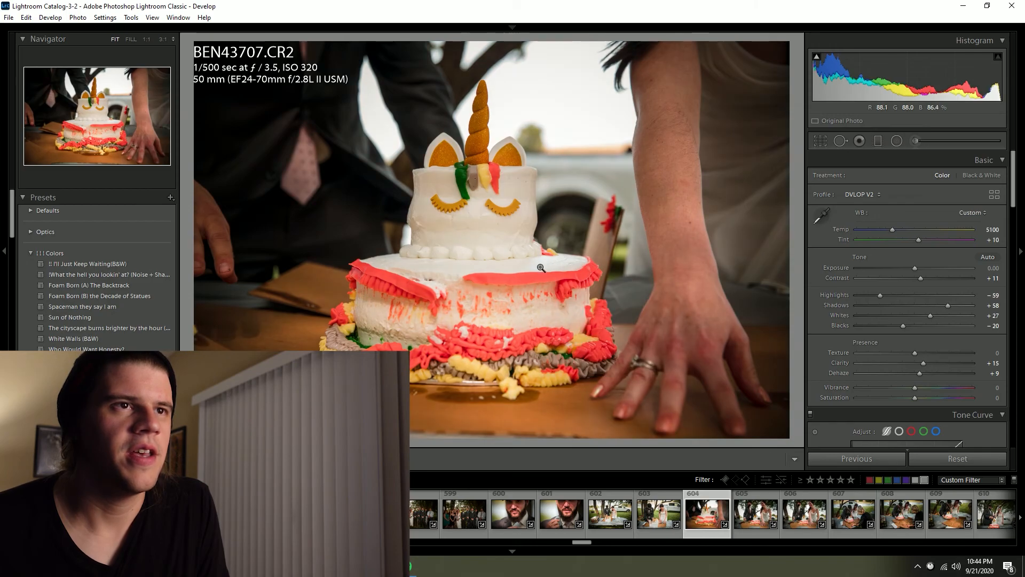
{"action": "left_click", "coordinate": [970, 212]}
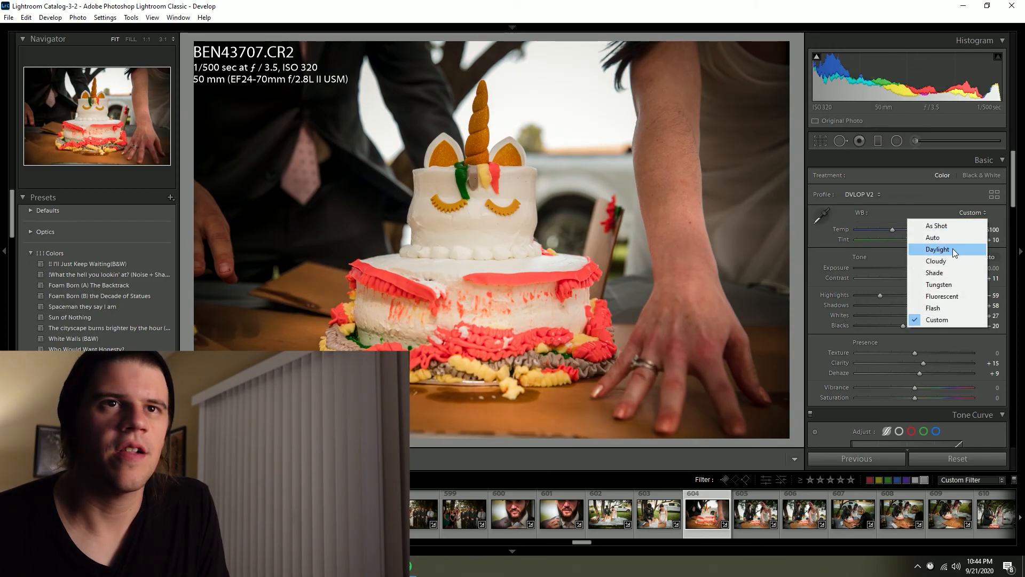
{"action": "left_click", "coordinate": [943, 272]}
{"action": "left_click", "coordinate": [972, 213]}
{"action": "left_click", "coordinate": [953, 256]}
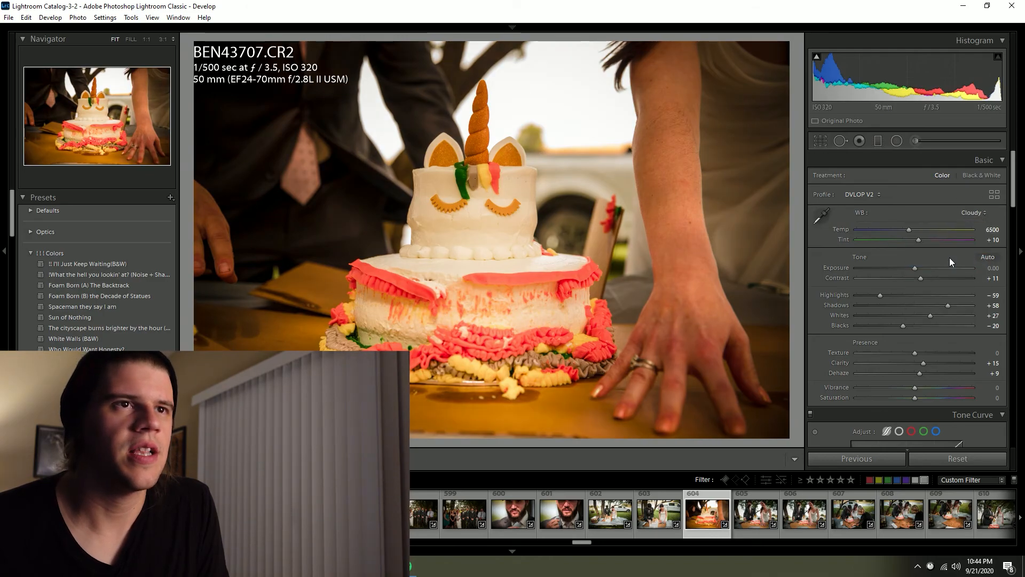
Step: Set the white balance of BEN43707.CR2 to Auto and its exposure to +0.16
{"action": "left_click", "coordinate": [972, 215]}
{"action": "left_click", "coordinate": [950, 242]}
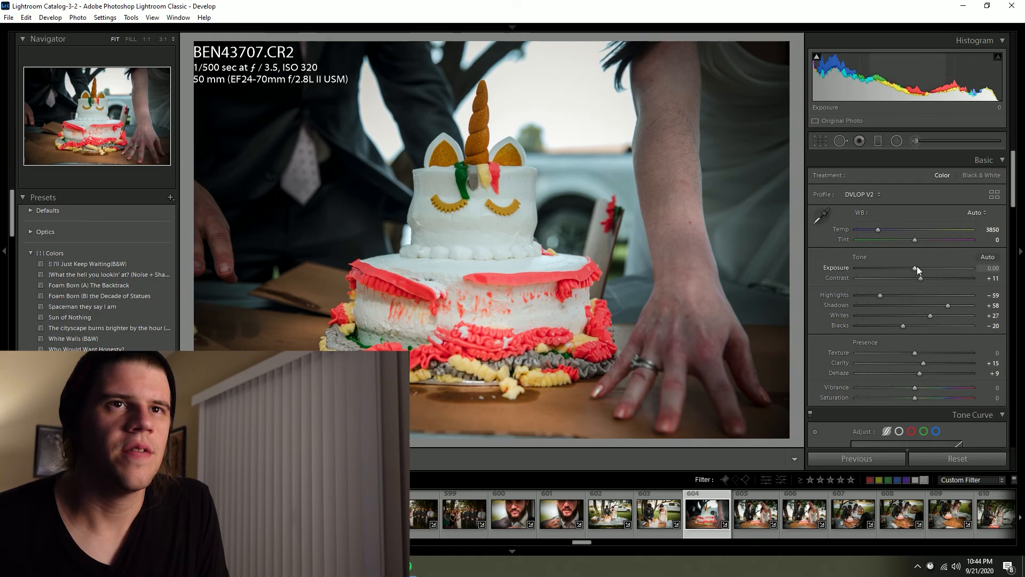
{"action": "left_click_drag", "start_coordinate": [916, 268], "coordinate": [918, 267]}
Step: Apply the black-and-white preset "The cityscape burns brighter by the hour" to the cake close-up and set its texture to -1
{"action": "left_click", "coordinate": [95, 330]}
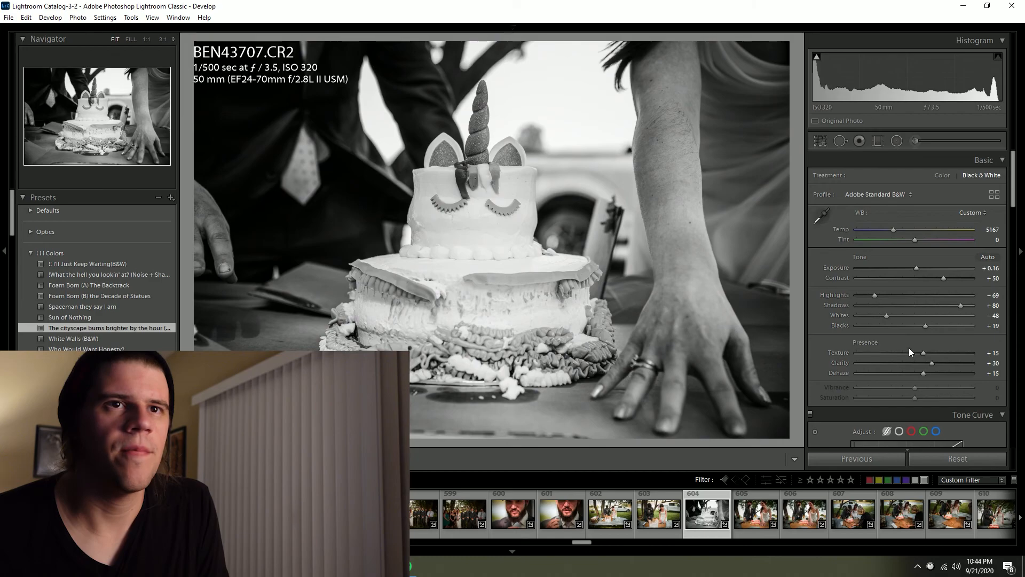
{"action": "left_click_drag", "start_coordinate": [921, 354], "coordinate": [909, 354]}
Step: Paint the Skin Brush adjustment over the bride's arm, hand and fingers and close the adjustment brush
{"action": "left_click", "coordinate": [916, 140]}
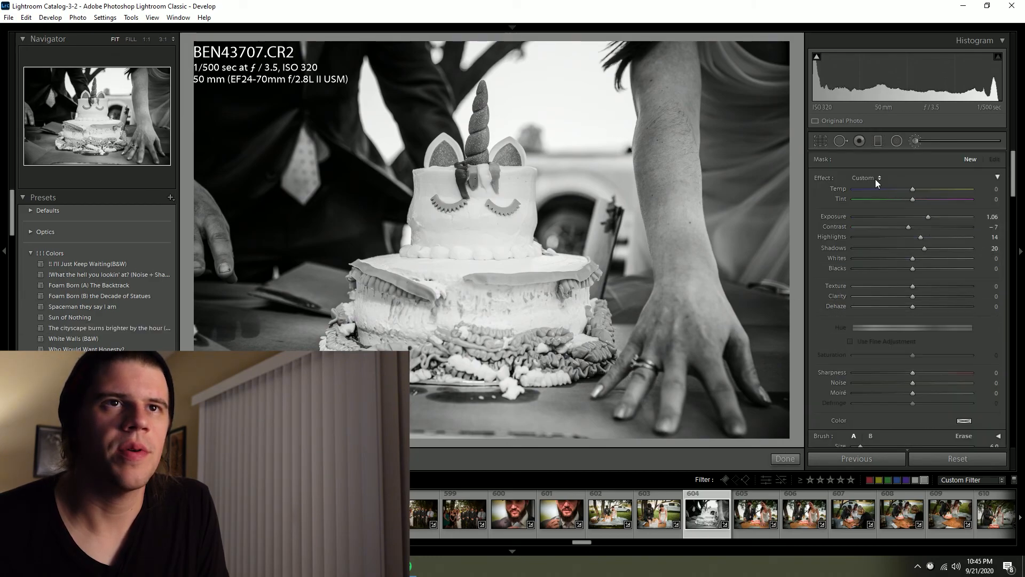
{"action": "left_click", "coordinate": [876, 179]}
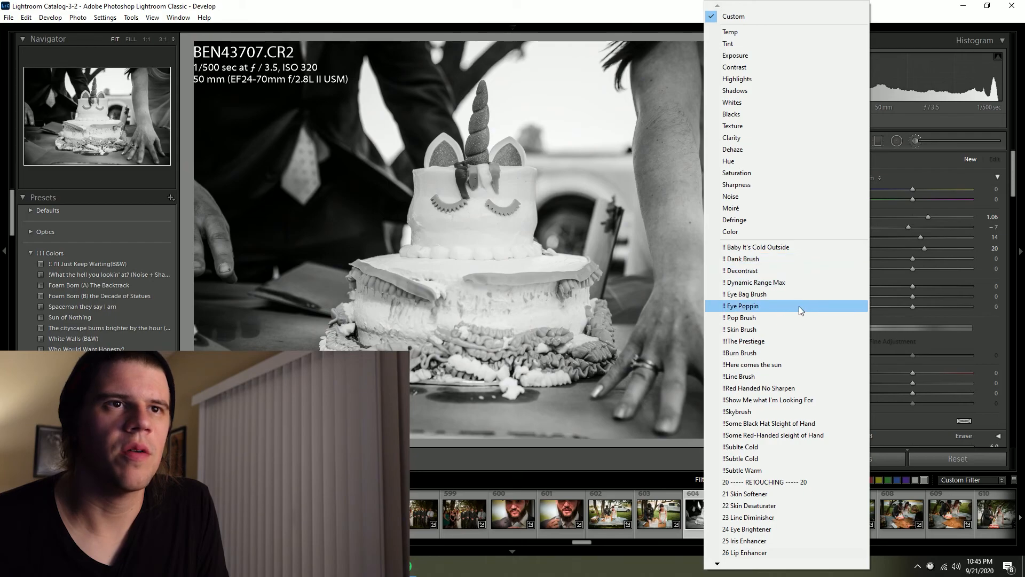
{"action": "left_click", "coordinate": [767, 329]}
{"action": "mouse_move", "coordinate": [659, 323]}
{"action": "left_mouse_down"}
{"action": "mouse_move", "coordinate": [660, 165]}
{"action": "mouse_move", "coordinate": [670, 106]}
{"action": "left_mouse_up"}
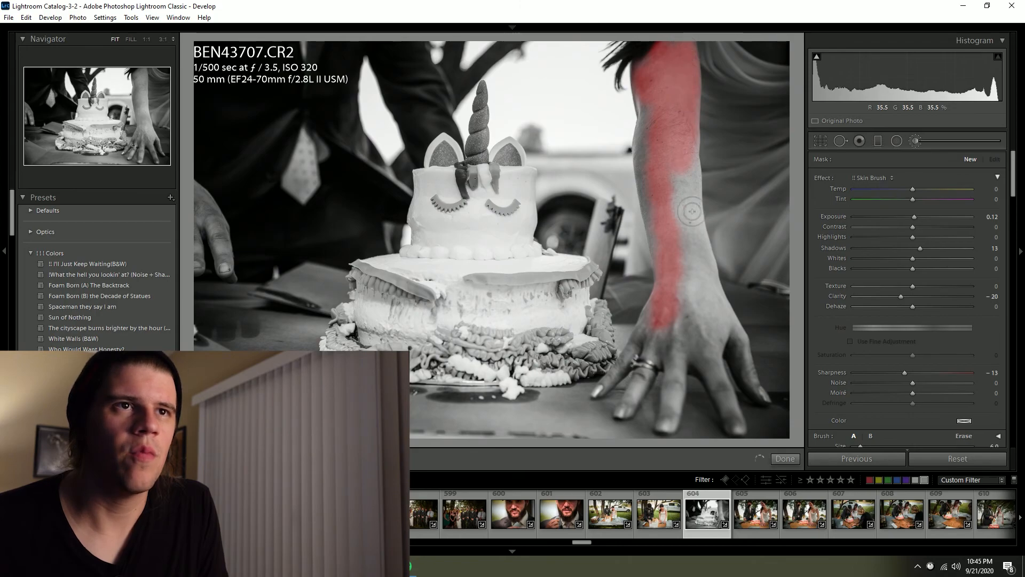
{"action": "left_click_drag", "start_coordinate": [692, 212], "coordinate": [674, 179]}
{"action": "mouse_move", "coordinate": [681, 247]}
{"action": "left_mouse_down"}
{"action": "mouse_move", "coordinate": [687, 269]}
{"action": "mouse_move", "coordinate": [699, 254]}
{"action": "mouse_move", "coordinate": [706, 270]}
{"action": "mouse_move", "coordinate": [706, 303]}
{"action": "mouse_move", "coordinate": [686, 320]}
{"action": "mouse_move", "coordinate": [675, 387]}
{"action": "mouse_move", "coordinate": [681, 312]}
{"action": "mouse_move", "coordinate": [701, 323]}
{"action": "mouse_move", "coordinate": [709, 364]}
{"action": "left_mouse_up"}
{"action": "left_click_drag", "start_coordinate": [727, 416], "coordinate": [721, 306]}
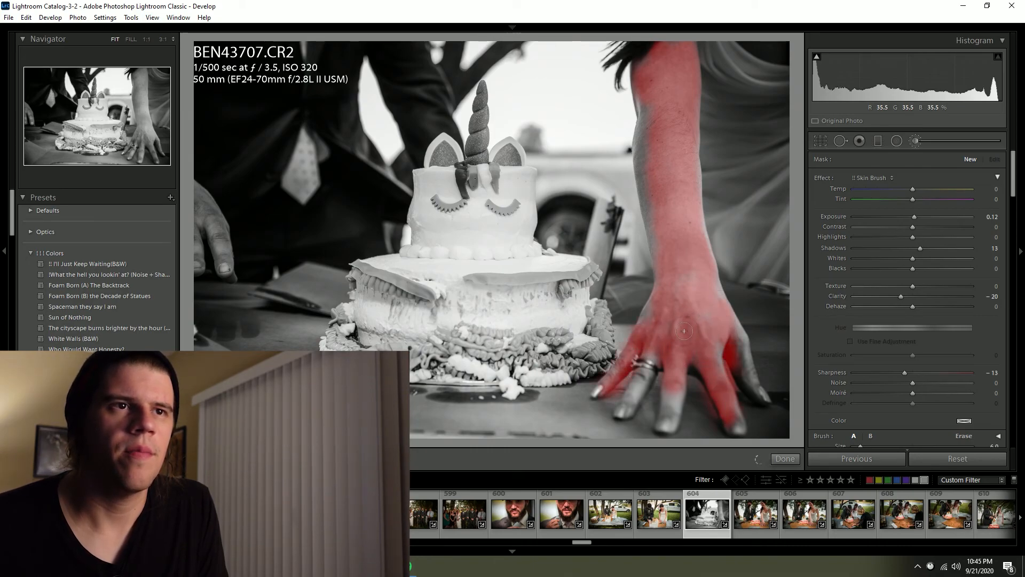
{"action": "left_click_drag", "start_coordinate": [690, 418], "coordinate": [681, 418]}
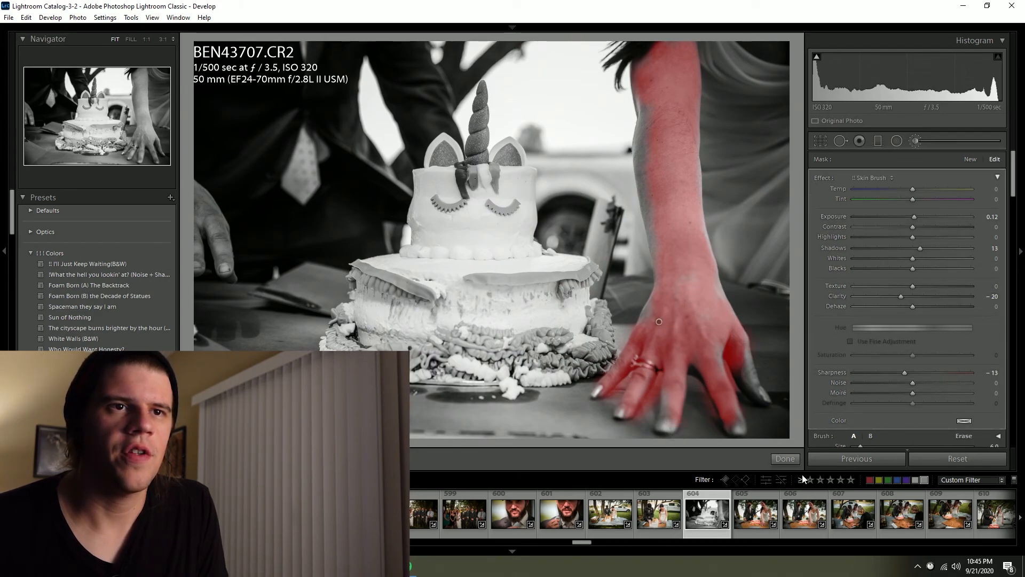
{"action": "key", "text": "k"}
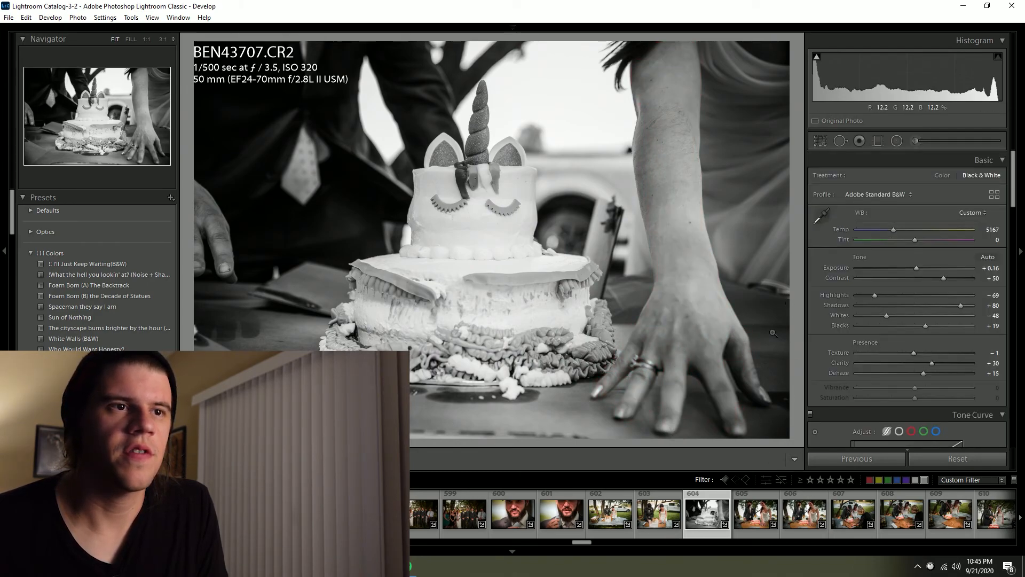
Step: Label BEN43707.CR2 yellow and skip ahead to the car interior photo BEN43781.CR2
{"action": "key", "text": "7"}
{"action": "key", "text": "Right"}
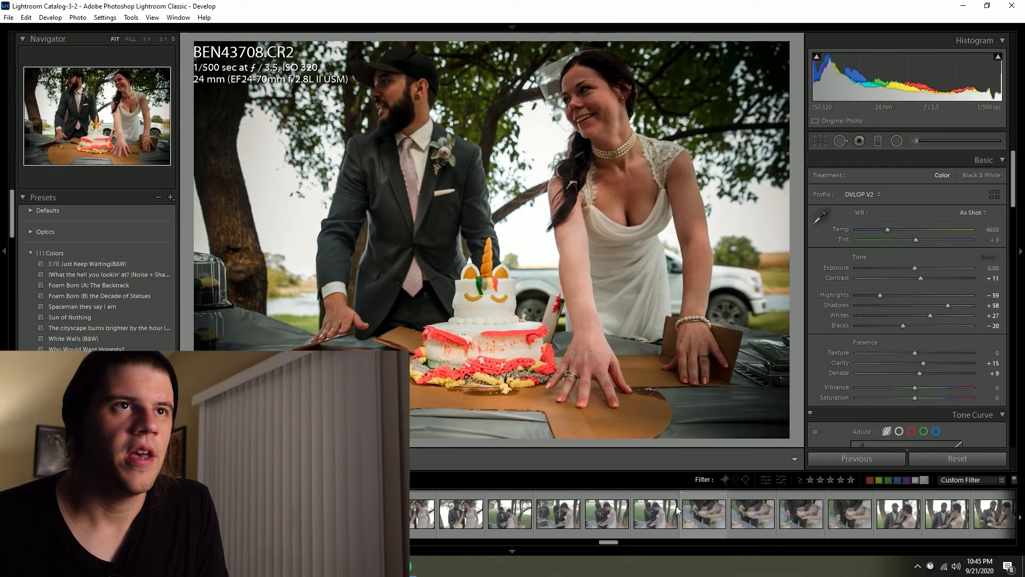
{"action": "scroll", "coordinate": [677, 510], "scroll_direction": "up", "scroll_amount": 6}
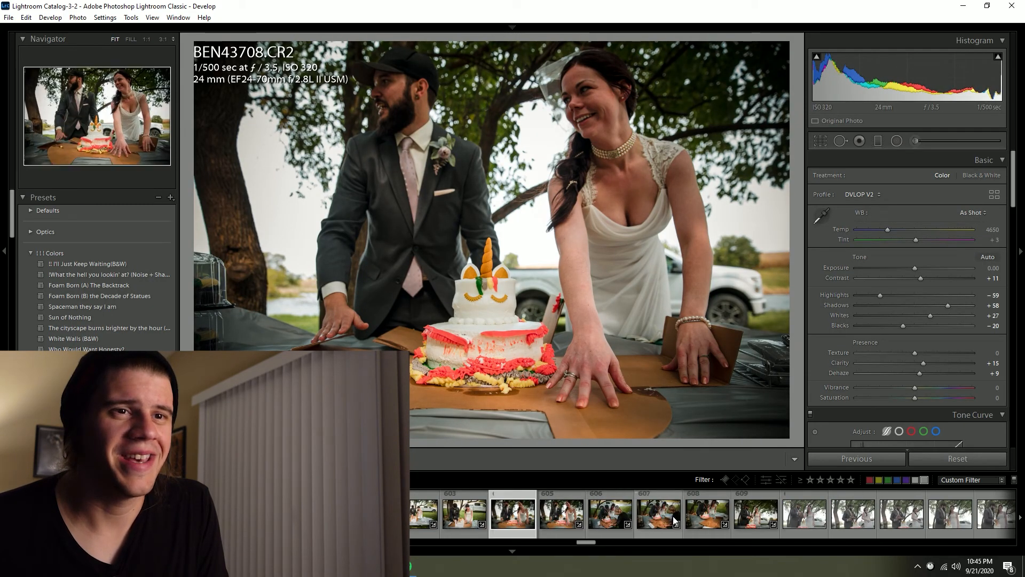
{"action": "scroll", "coordinate": [674, 521], "scroll_direction": "down", "scroll_amount": 8}
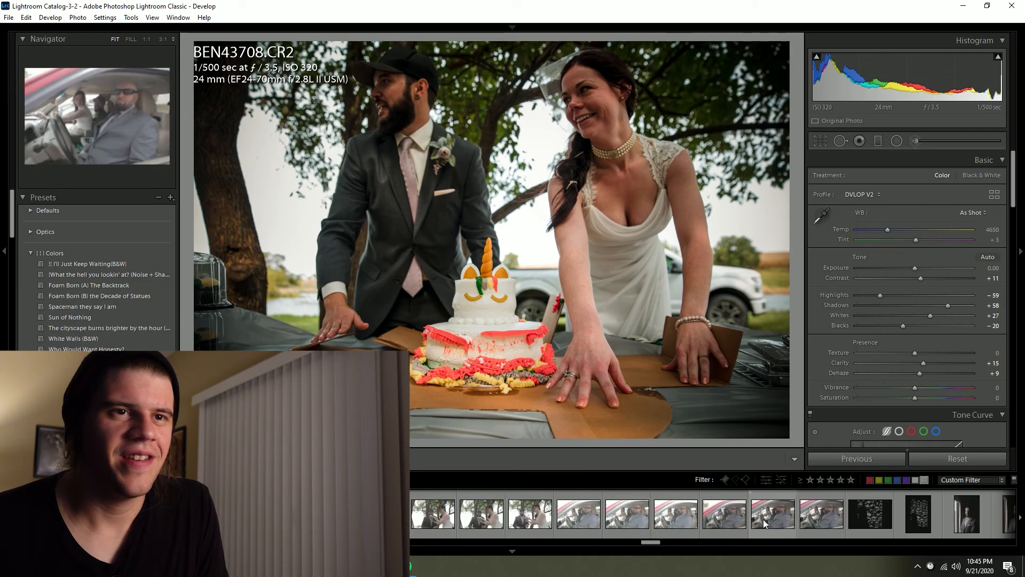
{"action": "left_click", "coordinate": [763, 519]}
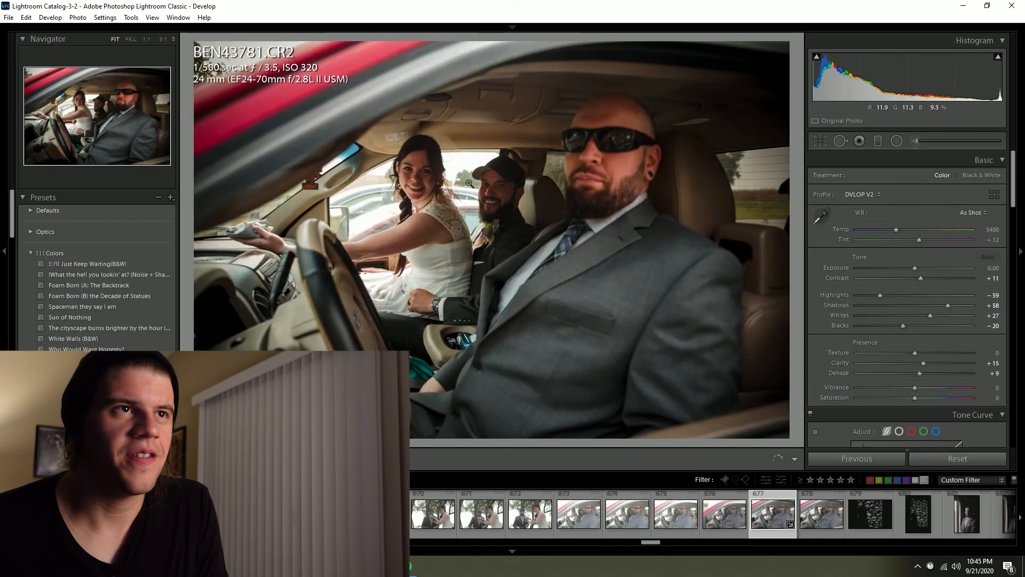
Step: Label the skull photos BEN43783.CR2 and BEN43784.CR2 red and check the dark background of BEN43785.CR2 at 1:1
{"action": "key", "text": "Right"}
{"action": "key", "text": "Right"}
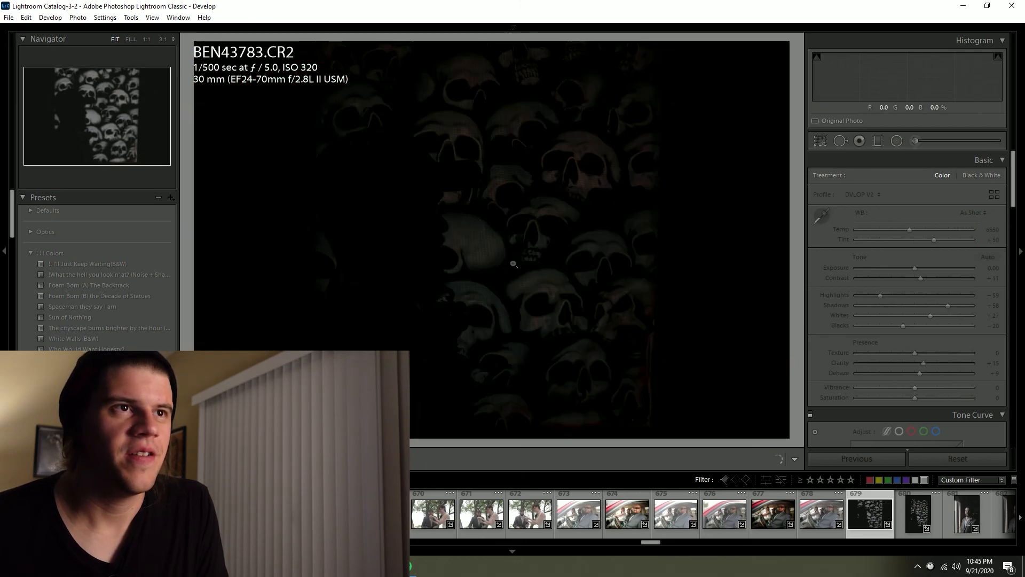
{"action": "key", "text": "6"}
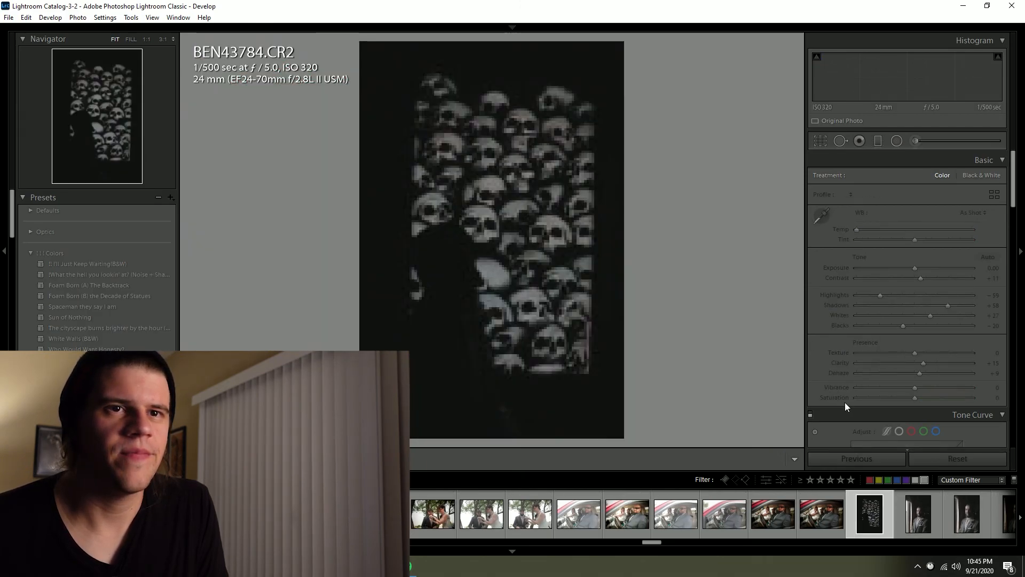
{"action": "key", "text": "6"}
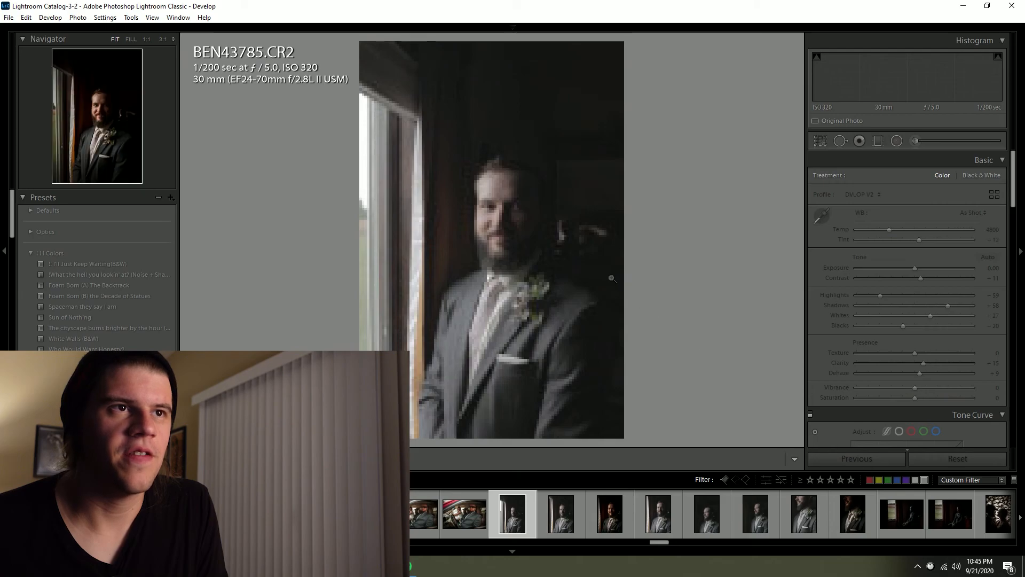
{"action": "left_click", "coordinate": [591, 229]}
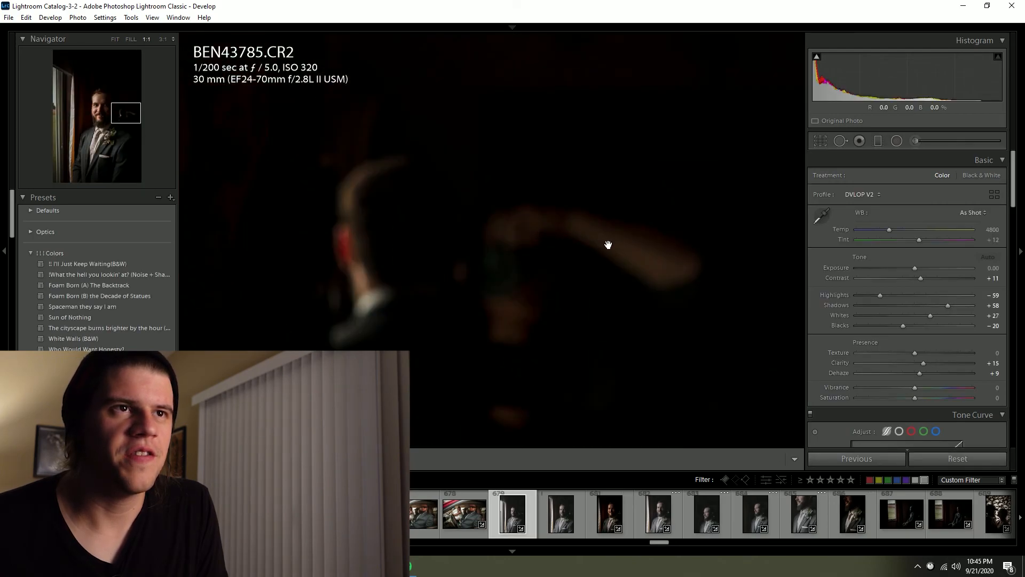
{"action": "left_click", "coordinate": [732, 423]}
Step: Open the boutonniere photo BEN43791.CR2 and set its exposure to +1.77
{"action": "left_click", "coordinate": [806, 514]}
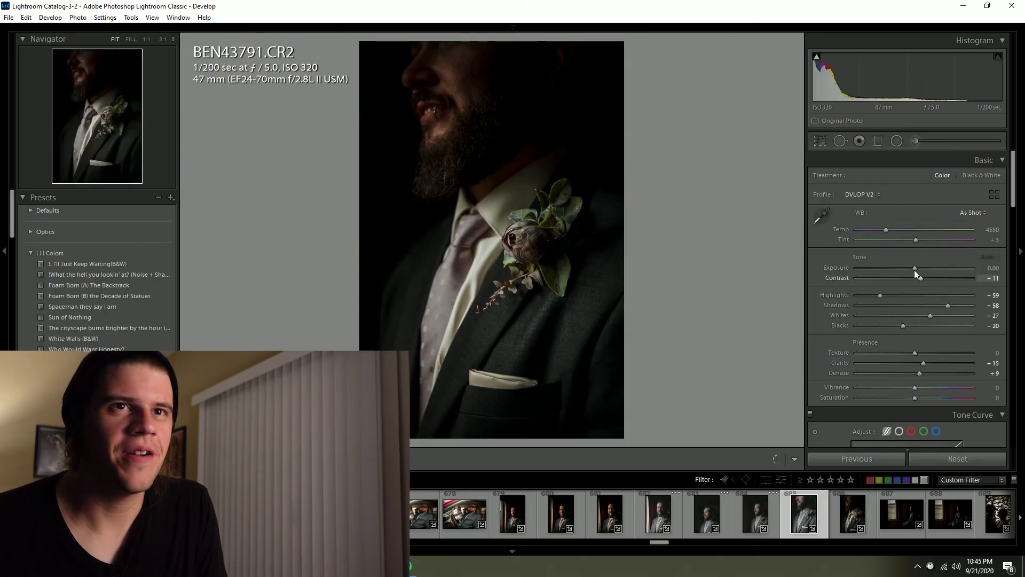
{"action": "left_click_drag", "start_coordinate": [931, 268], "coordinate": [936, 268]}
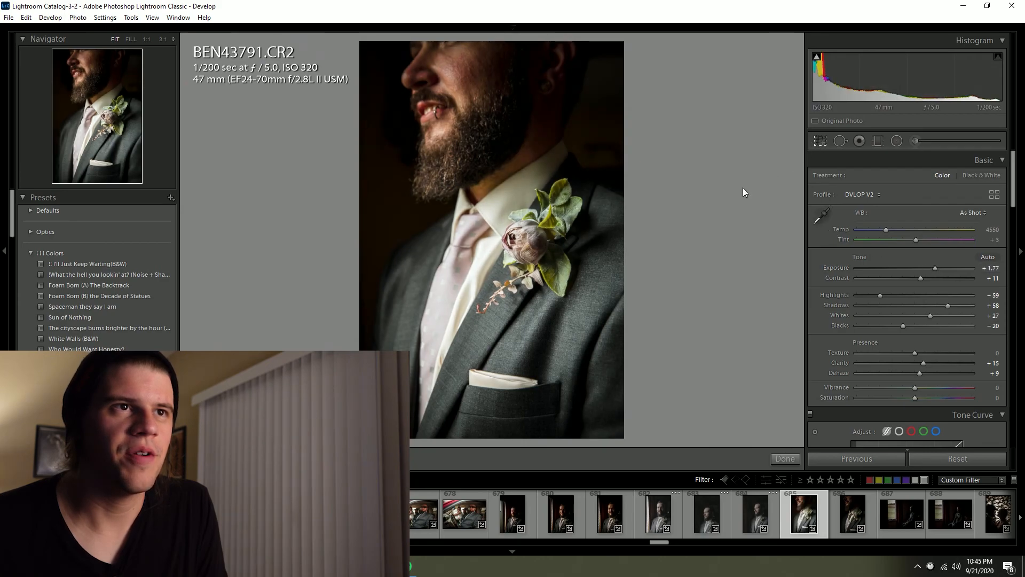
Step: Straighten BEN43791.CR2 with a crop angle of about 0.76 and label it green, moving on to BEN43792.CR2
{"action": "key", "text": "r"}
{"action": "left_click_drag", "start_coordinate": [725, 203], "coordinate": [726, 206]}
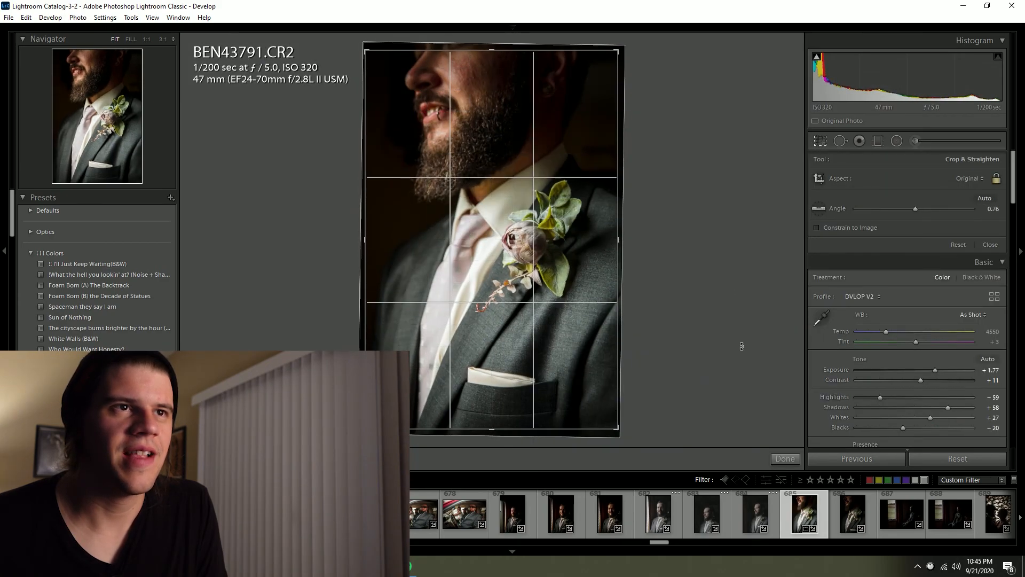
{"action": "left_click", "coordinate": [775, 461]}
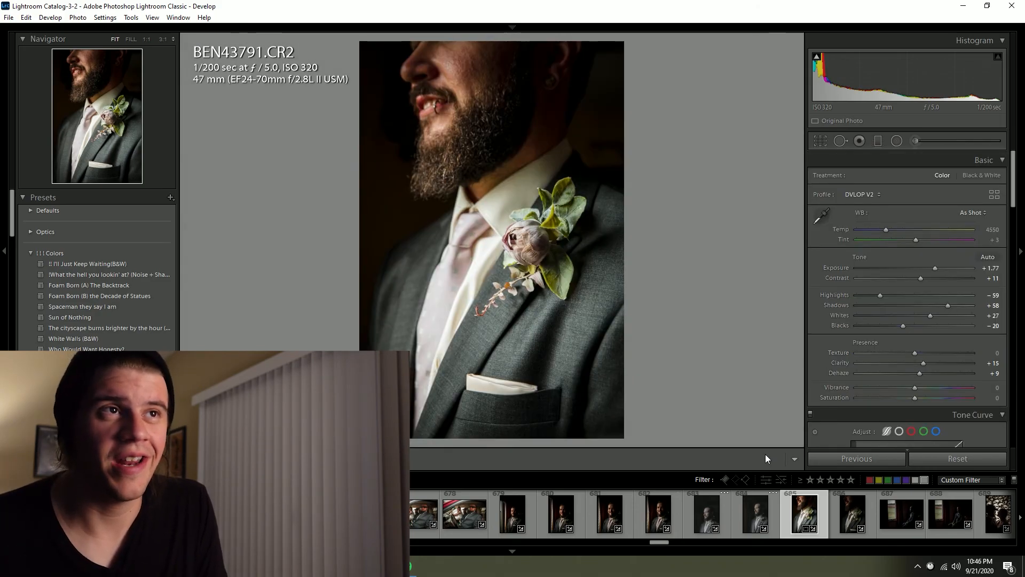
{"action": "key", "text": "8"}
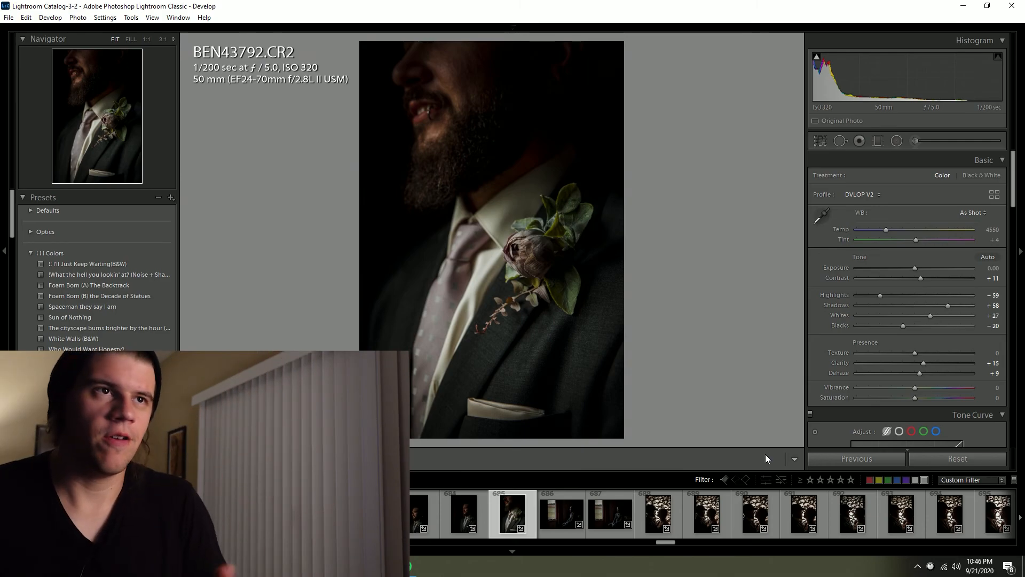
Step: Set the exposure of BEN43792.CR2 to +1.41 and label it yellow, moving on to BEN43793.CR2
{"action": "left_click", "coordinate": [928, 268]}
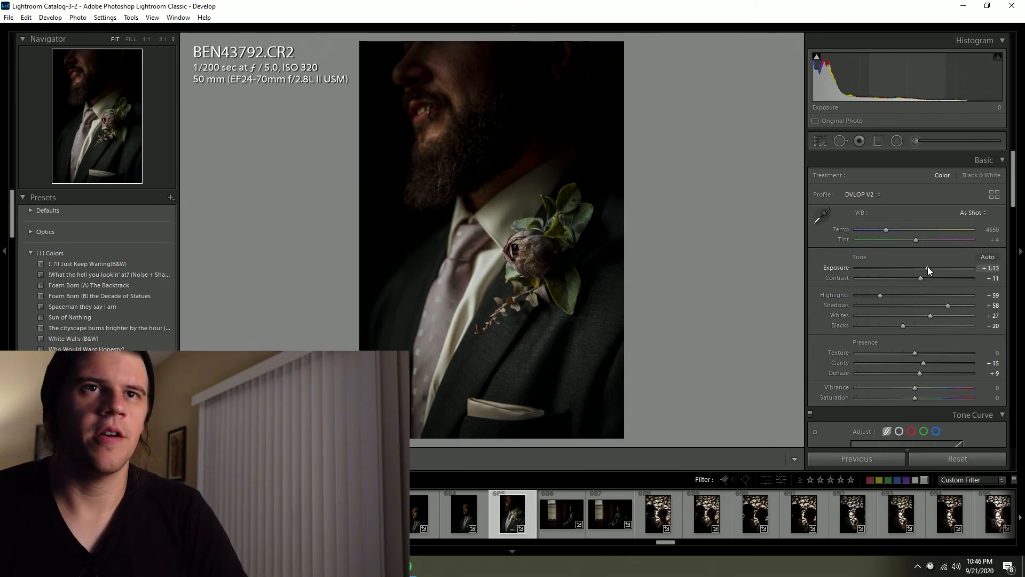
{"action": "left_click_drag", "start_coordinate": [928, 267], "coordinate": [931, 268]}
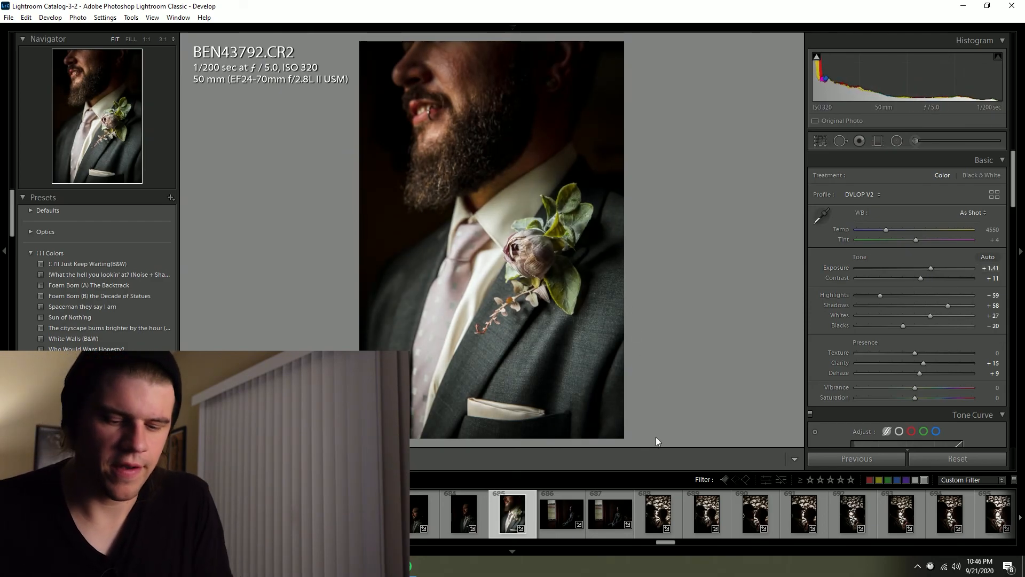
{"action": "key", "text": "7"}
{"action": "key", "text": "Right"}
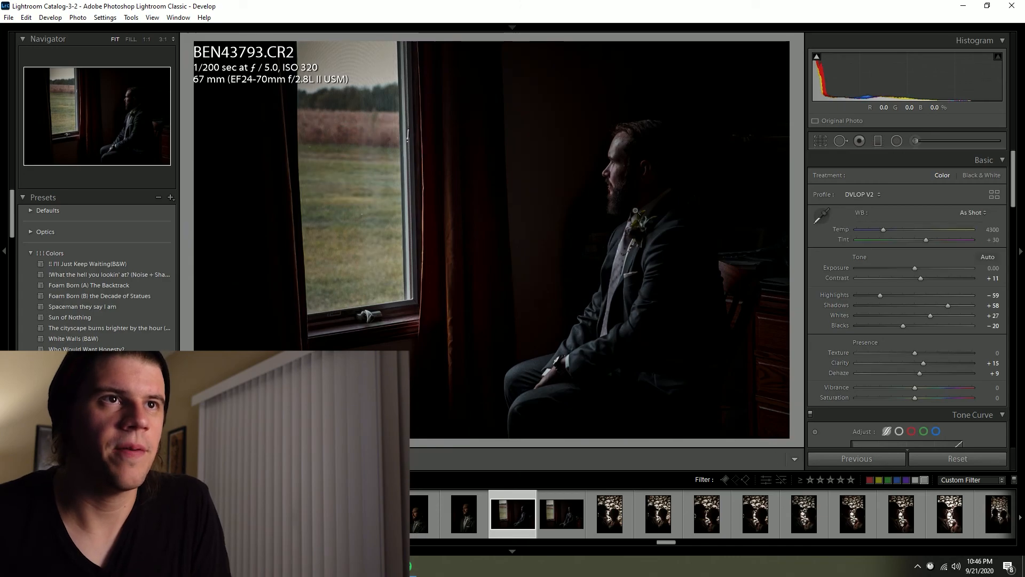
Step: Set the exposure of the window portrait BEN43793.CR2 to +1.41 and inspect the window sill at 1:1
{"action": "left_click_drag", "start_coordinate": [928, 268], "coordinate": [932, 268]}
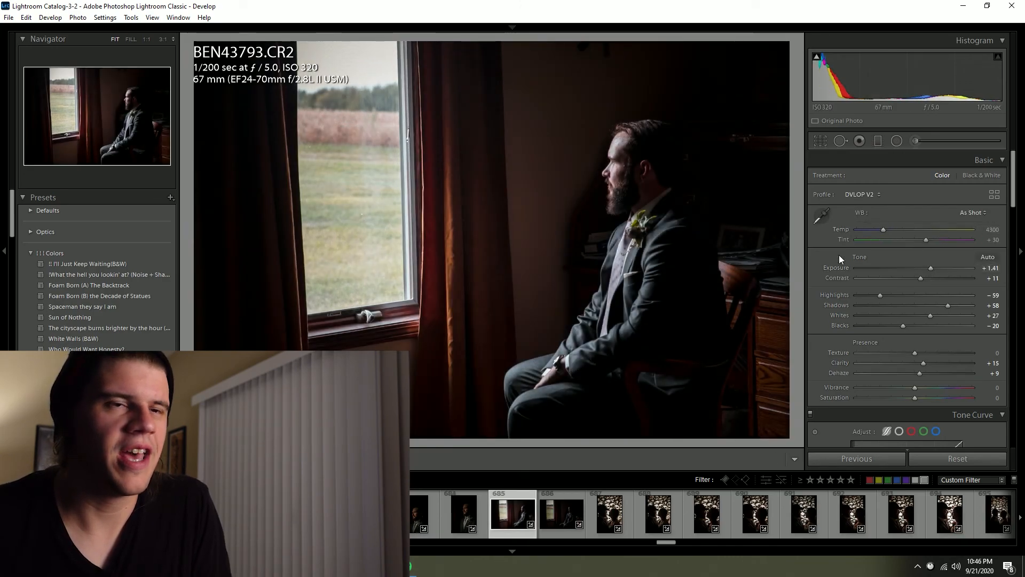
{"action": "left_click_drag", "start_coordinate": [380, 317], "coordinate": [392, 340]}
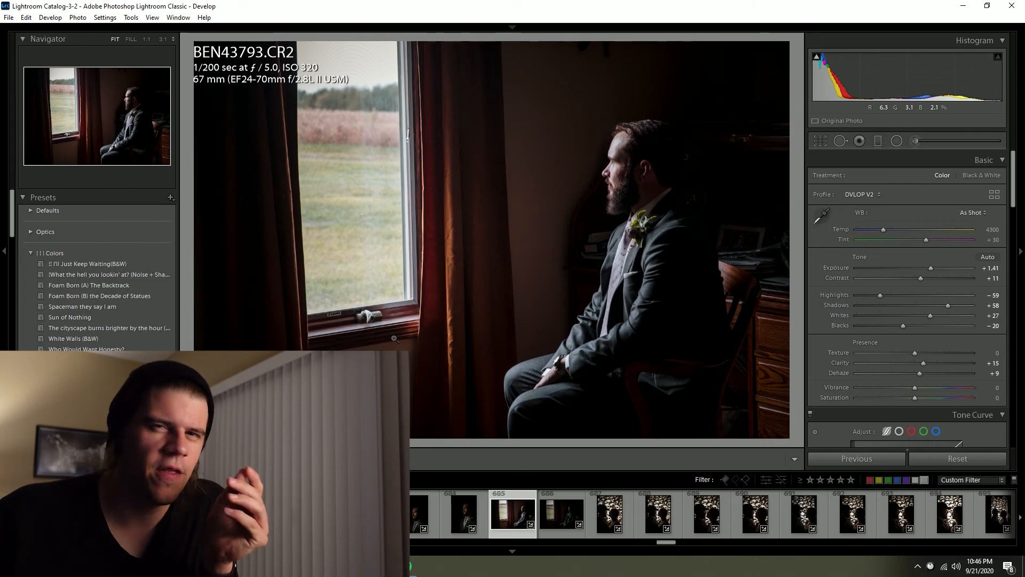
{"action": "left_click", "coordinate": [394, 339]}
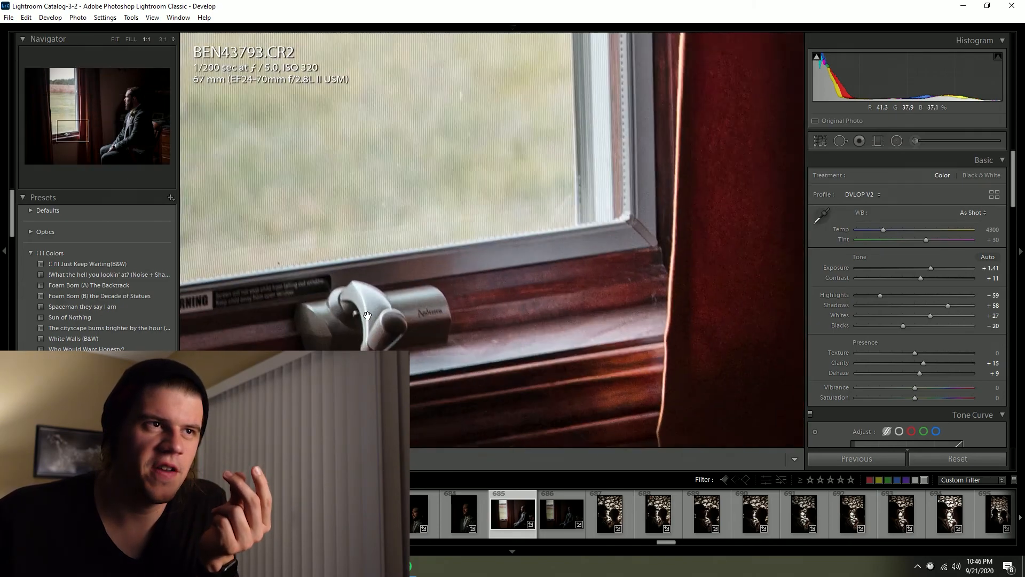
{"action": "left_click", "coordinate": [367, 316]}
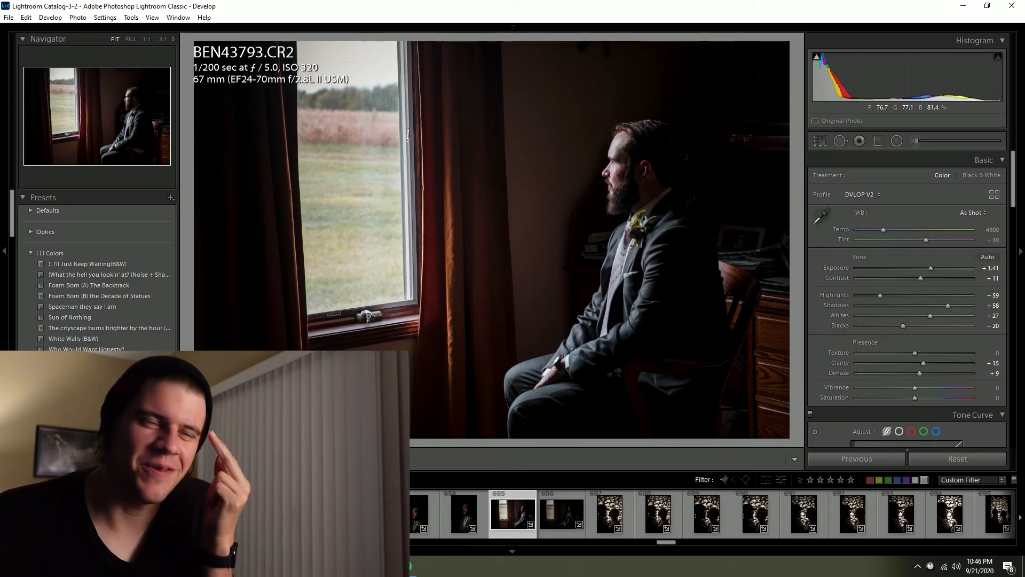
Step: Open the dark couple portrait BEN43833.CR2 and reset all its develop settings
{"action": "scroll", "coordinate": [710, 515], "scroll_direction": "down", "scroll_amount": 10}
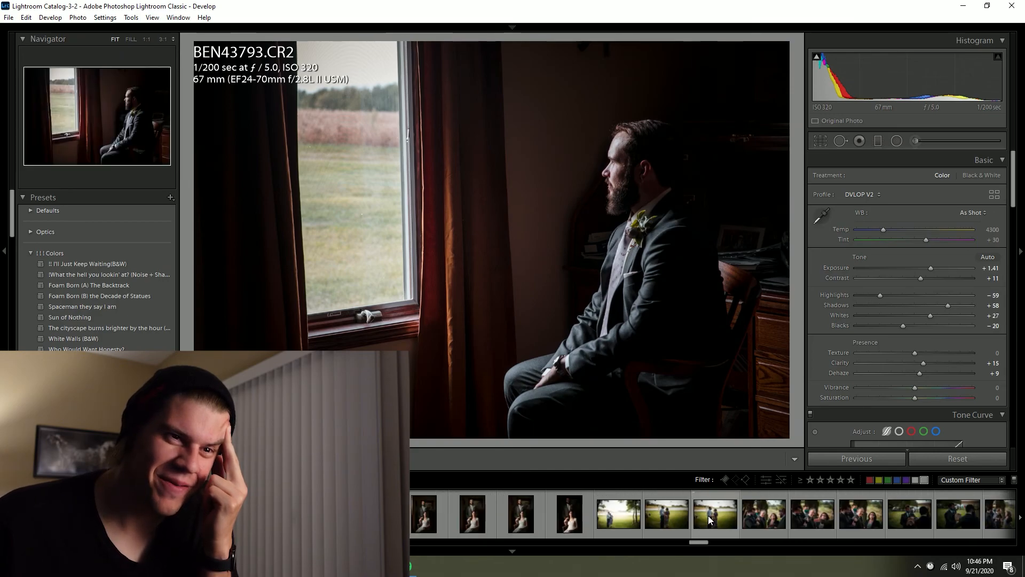
{"action": "left_click", "coordinate": [569, 514]}
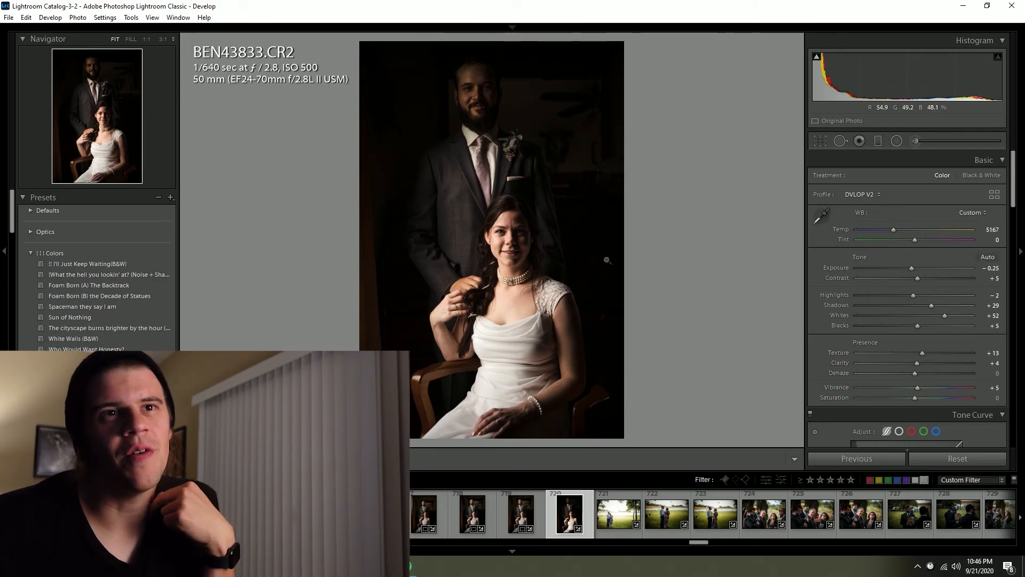
{"action": "scroll", "coordinate": [907, 320], "scroll_direction": "down", "scroll_amount": 2}
{"action": "scroll", "coordinate": [929, 406], "scroll_direction": "down", "scroll_amount": 4}
{"action": "left_click", "coordinate": [966, 453]}
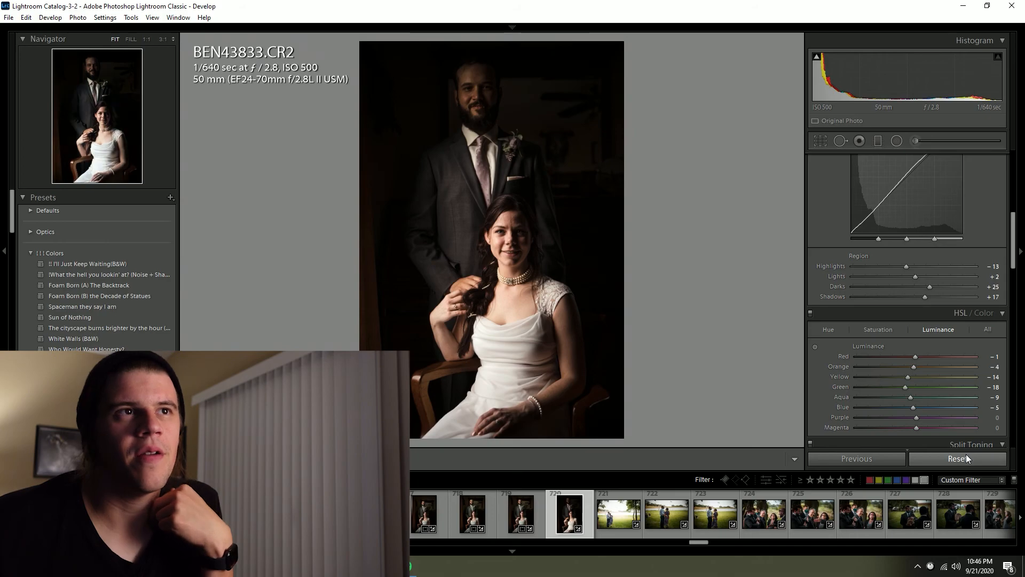
Step: Set the exposure of BEN43833.CR2 to +1.54, highlights to -50, shadows to +41 and texture to +8
{"action": "scroll", "coordinate": [892, 296], "scroll_direction": "up", "scroll_amount": 6}
{"action": "left_click_drag", "start_coordinate": [927, 268], "coordinate": [937, 307]}
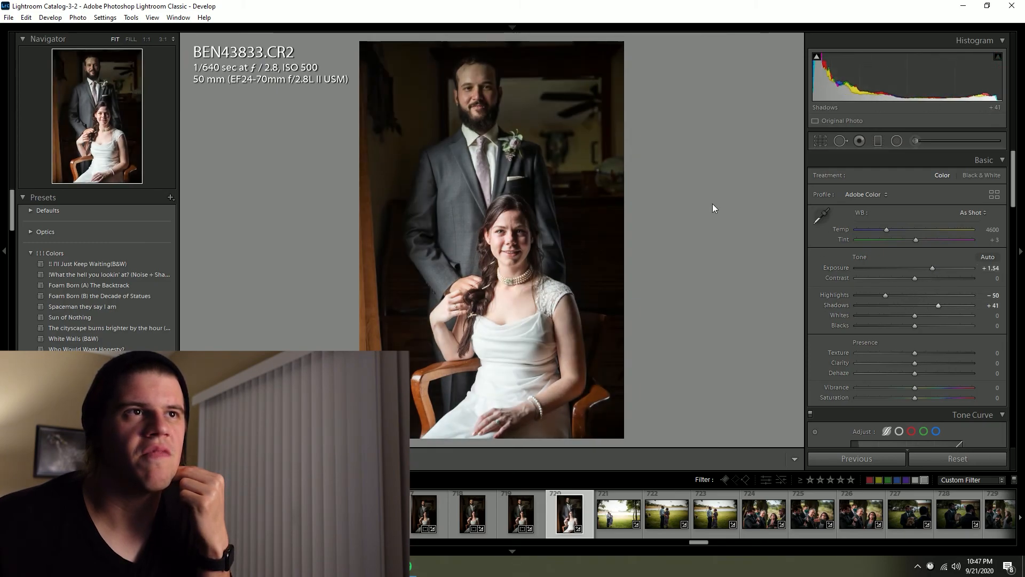
{"action": "left_click", "coordinate": [972, 213]}
{"action": "left_click", "coordinate": [719, 212]}
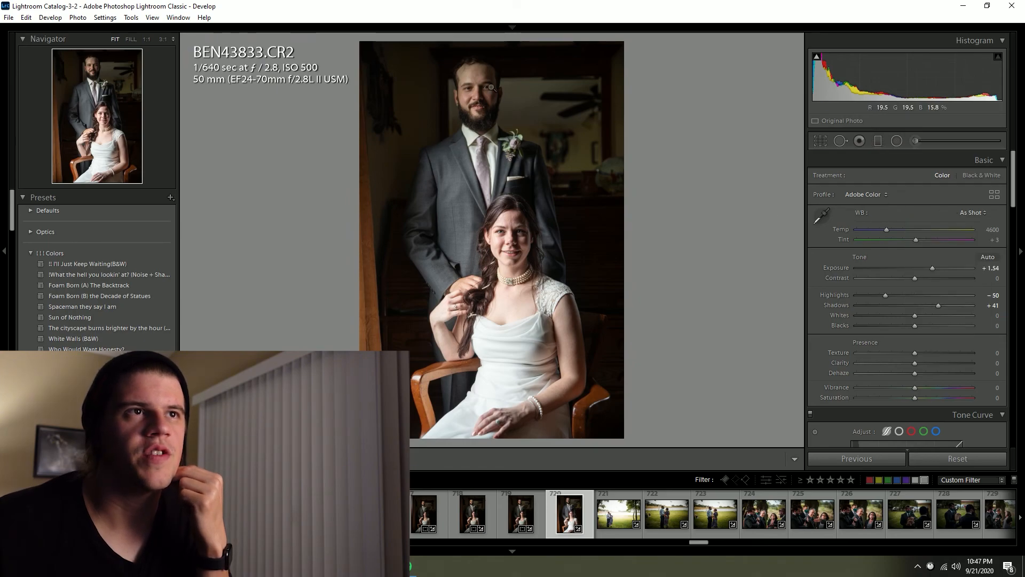
{"action": "left_click", "coordinate": [477, 83]}
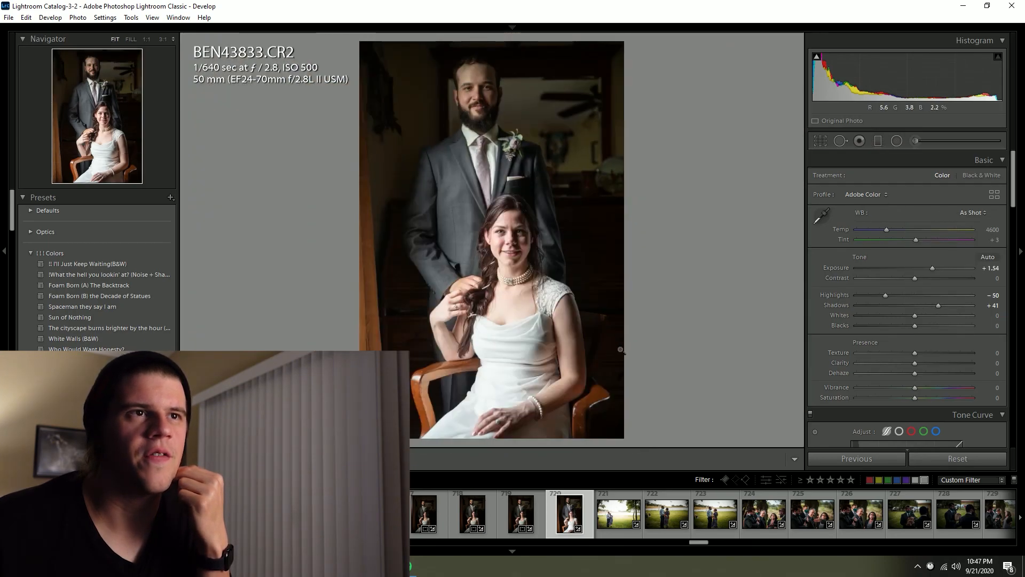
{"action": "left_click_drag", "start_coordinate": [915, 353], "coordinate": [919, 353]}
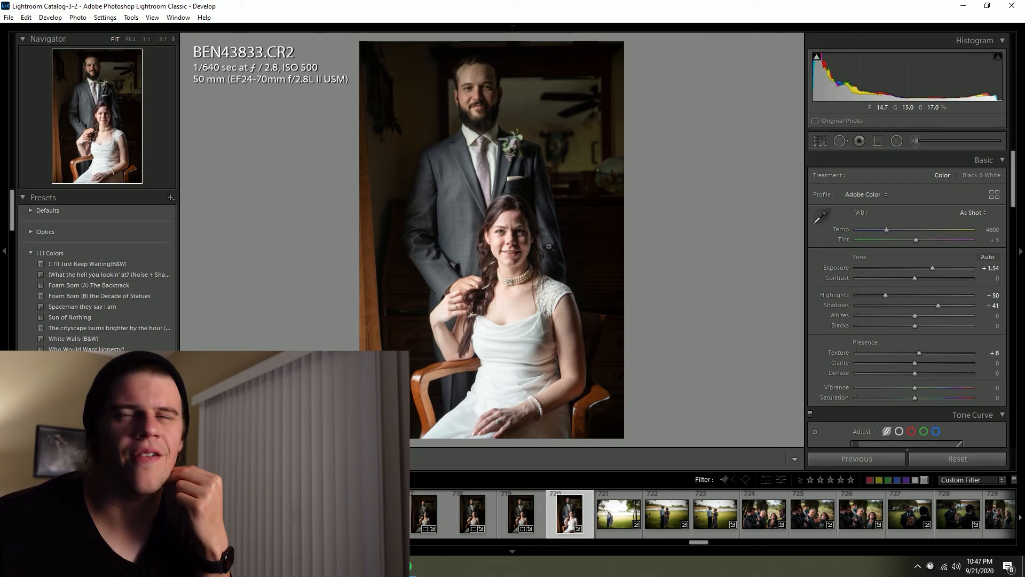
Step: Label the lakeside couple photo BEN43835.CR2 red and open the guest photo BEN31698.CR2
{"action": "left_click", "coordinate": [616, 521]}
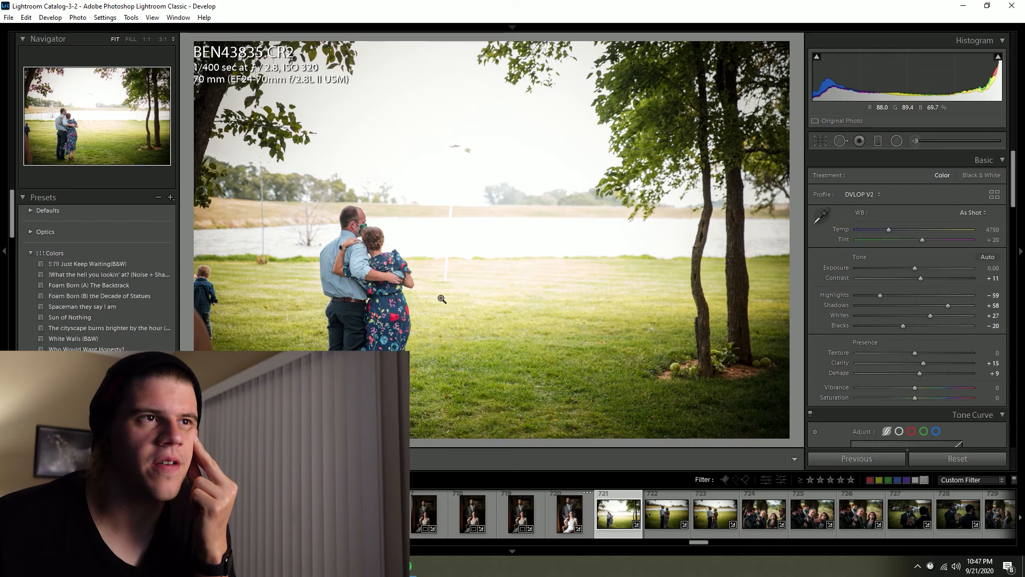
{"action": "key", "text": "6"}
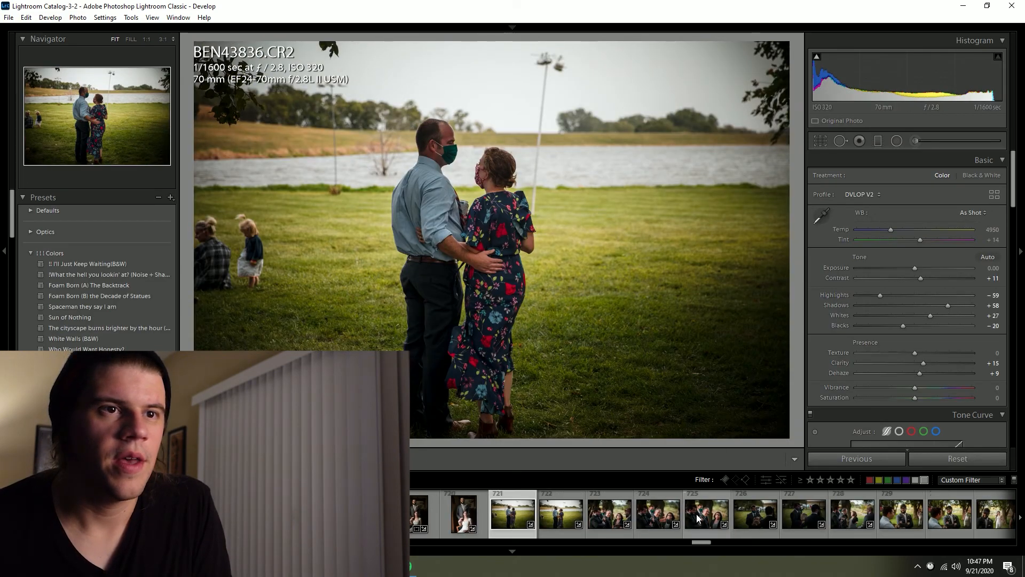
{"action": "left_click", "coordinate": [697, 516]}
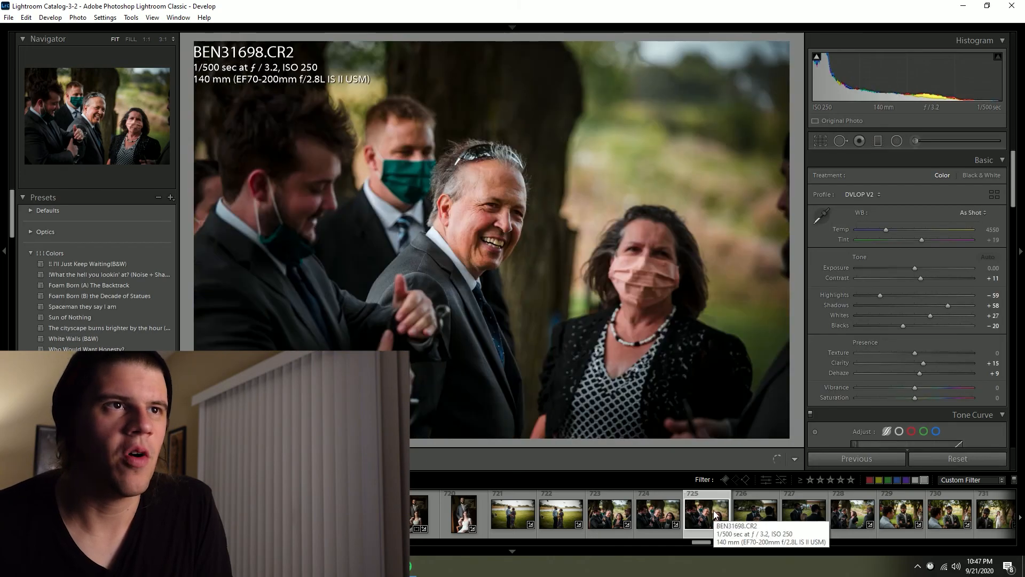
Step: Give BEN31698.CR2 an exposure of +0.53 and a yellow label, and BEN43838.CR2 an exposure of +1.41 and a red label
{"action": "left_click_drag", "start_coordinate": [912, 274], "coordinate": [921, 269]}
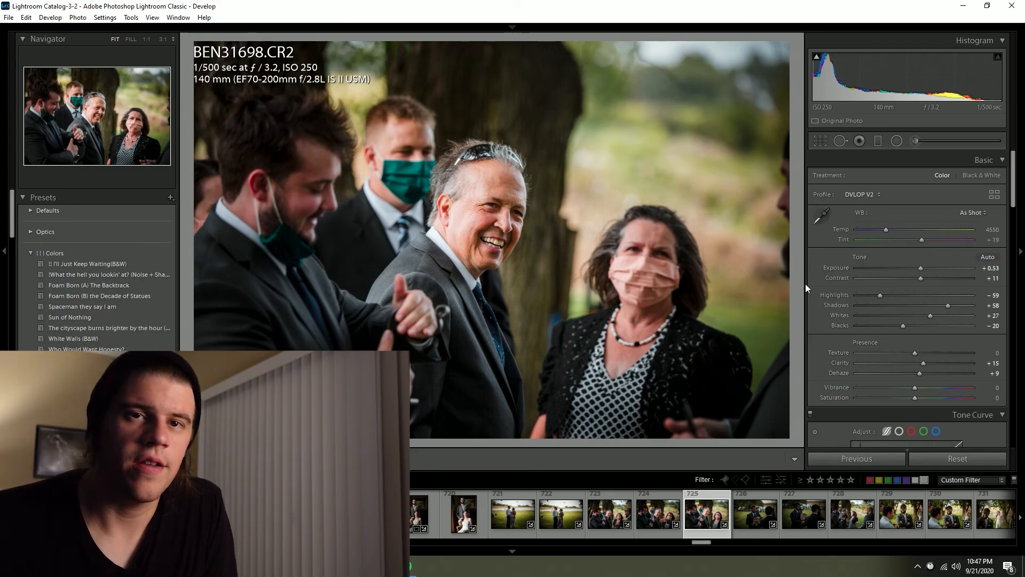
{"action": "key", "text": "7"}
{"action": "left_click_drag", "start_coordinate": [914, 268], "coordinate": [931, 267]}
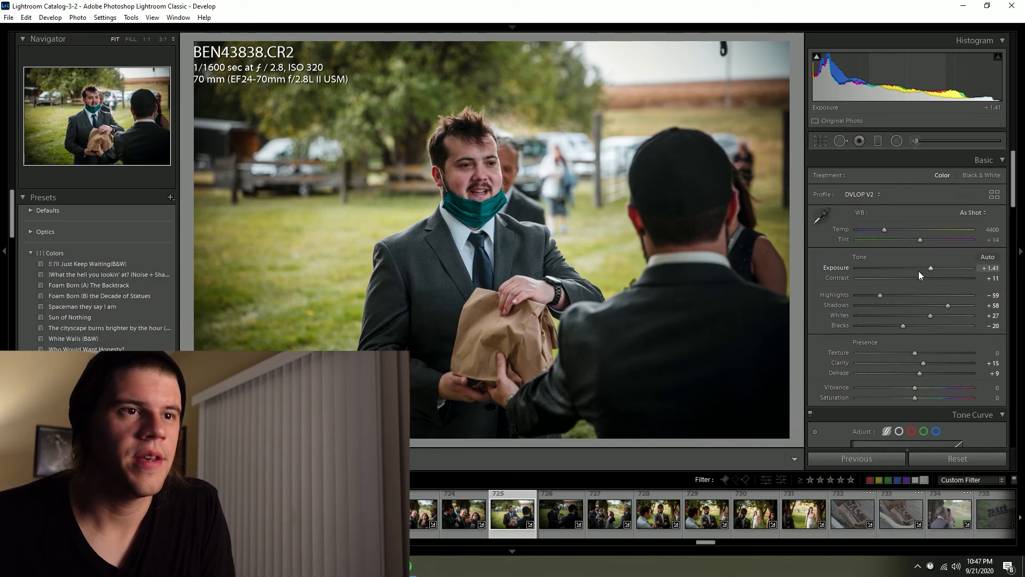
{"action": "key", "text": "6"}
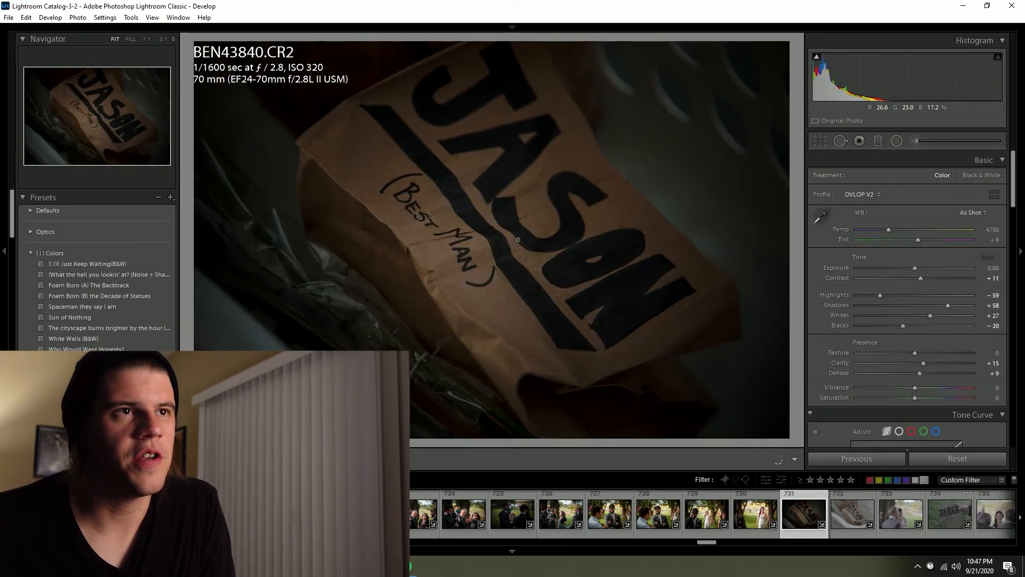
Step: Open the groomsman's paper bag photo BEN43842.CR2, brighten its exposure and label it yellow
{"action": "left_click", "coordinate": [952, 520]}
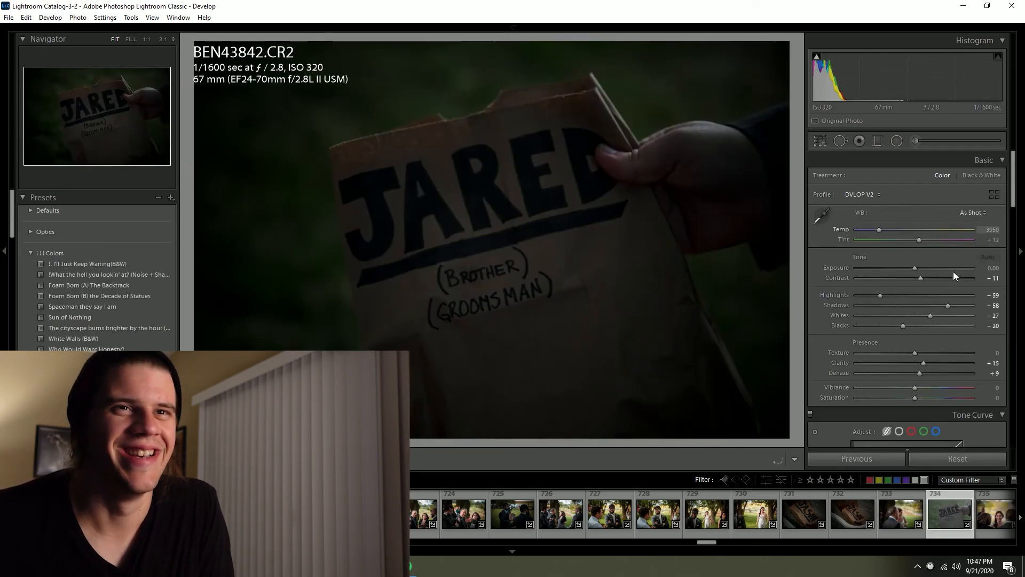
{"action": "left_click", "coordinate": [938, 268]}
{"action": "key", "text": "7"}
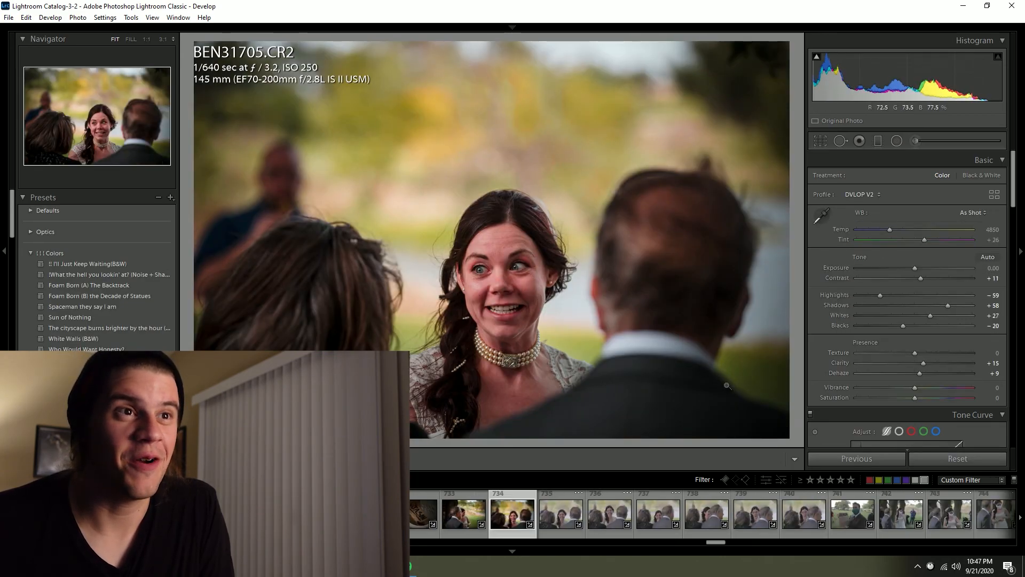
Step: Look through the bride's reaction shots from BEN31706.CR2 to BEN31710.CR2 and on past the cigar photo BEN43850.CR2
{"action": "key", "text": "Right"}
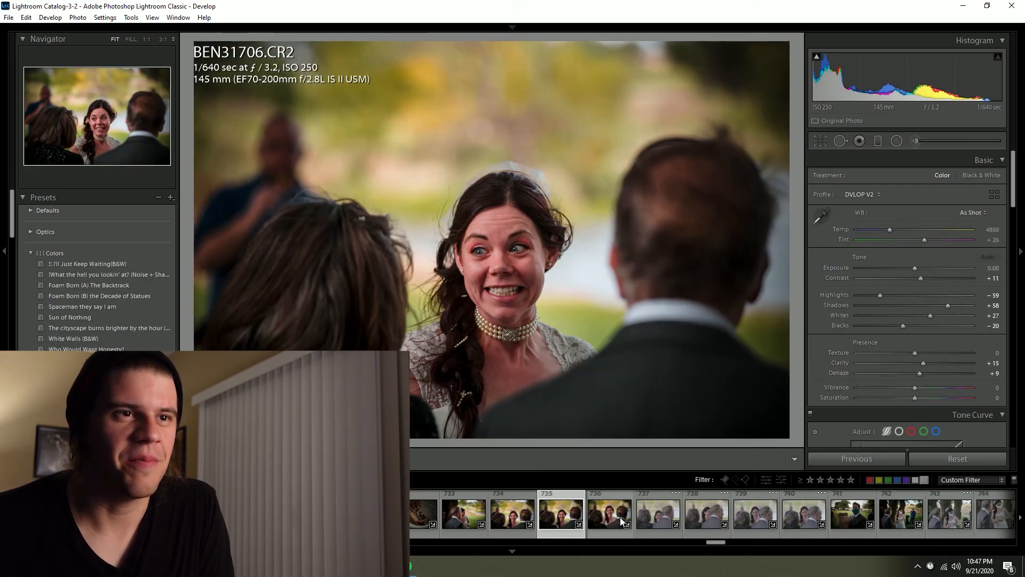
{"action": "left_click", "coordinate": [640, 518]}
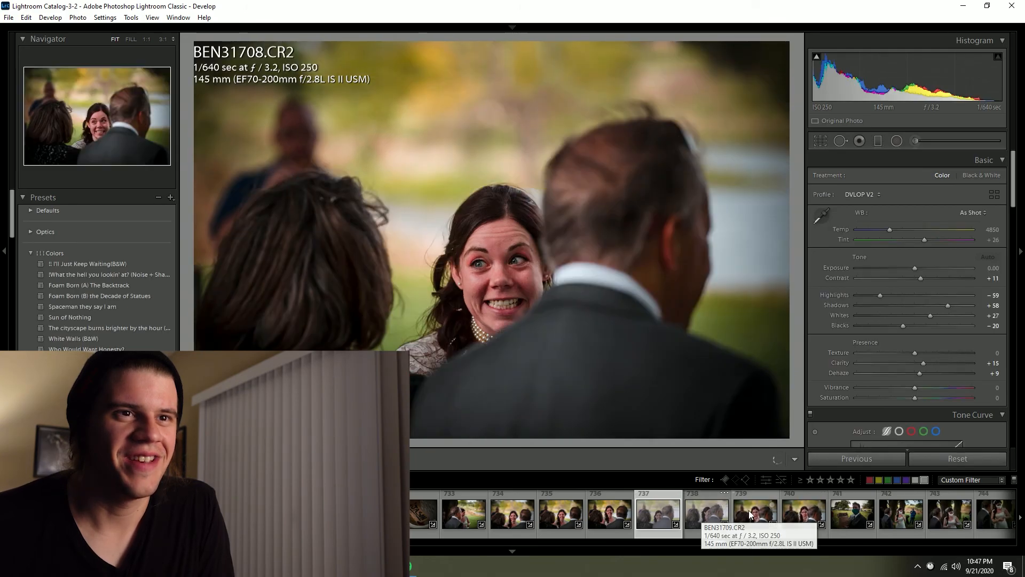
{"action": "left_click", "coordinate": [766, 512]}
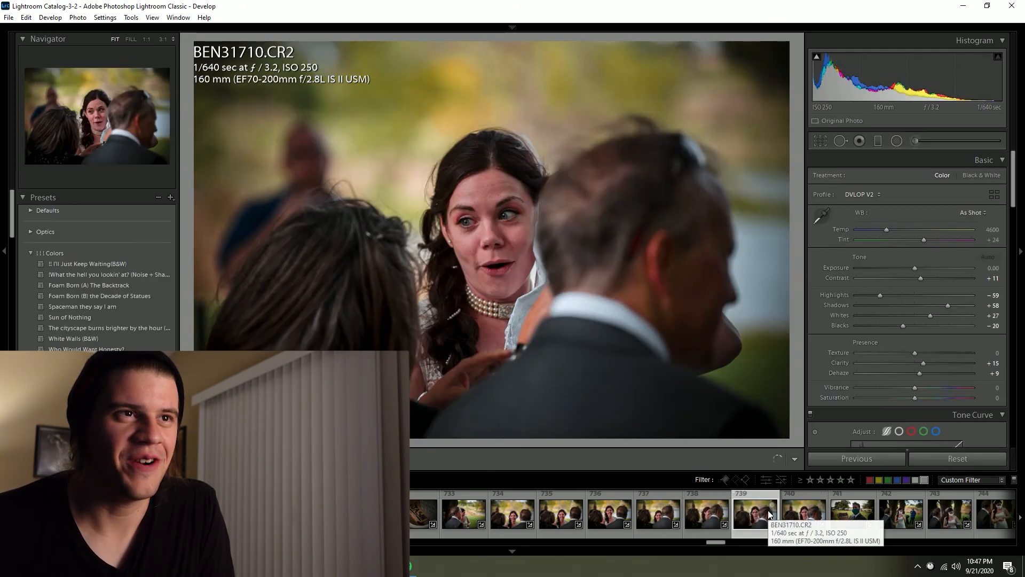
{"action": "scroll", "coordinate": [810, 514], "scroll_direction": "down", "scroll_amount": 5}
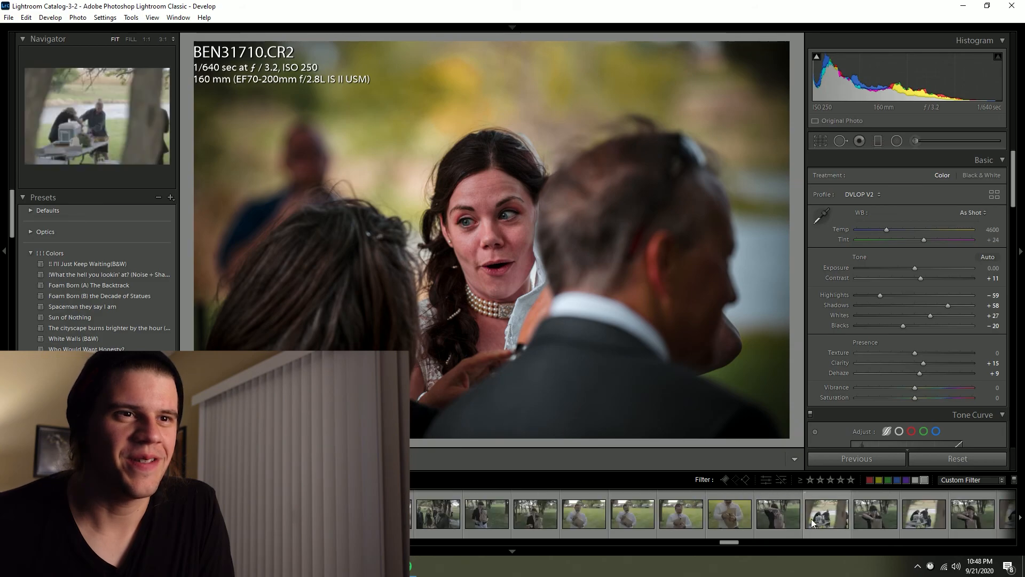
{"action": "left_click", "coordinate": [683, 516]}
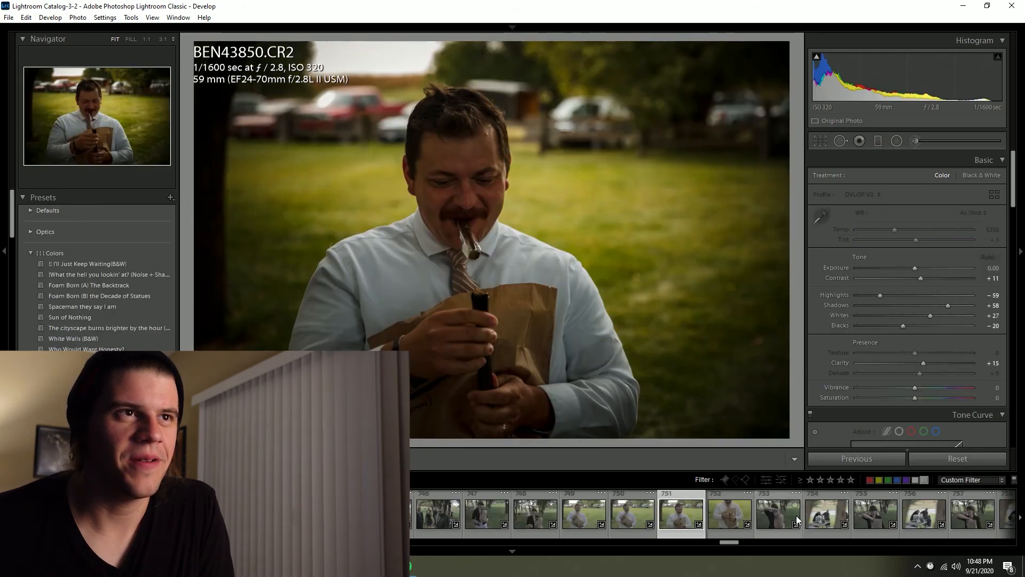
{"action": "scroll", "coordinate": [673, 520], "scroll_direction": "down", "scroll_amount": 3}
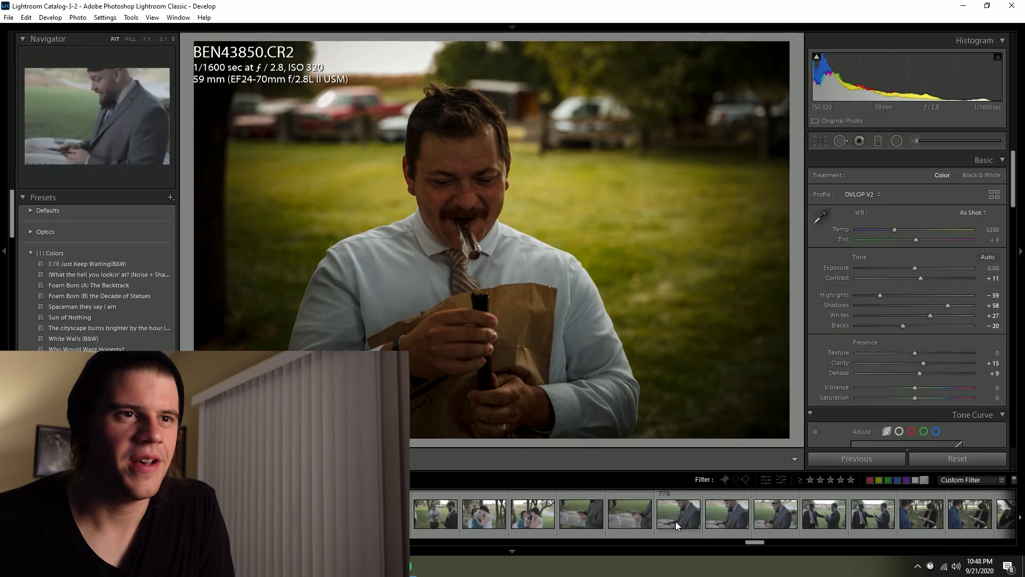
Step: Label the laundry basket photo BEN43871.CR2 red and open the bearded man's portrait BEN43872.CR2
{"action": "left_click", "coordinate": [644, 521]}
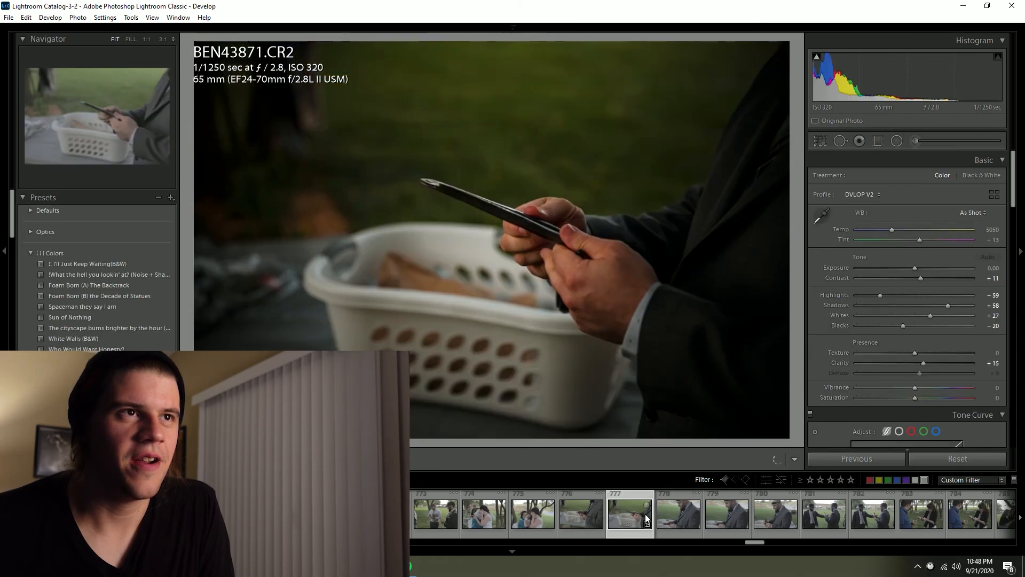
{"action": "key", "text": "6"}
{"action": "left_click", "coordinate": [694, 507]}
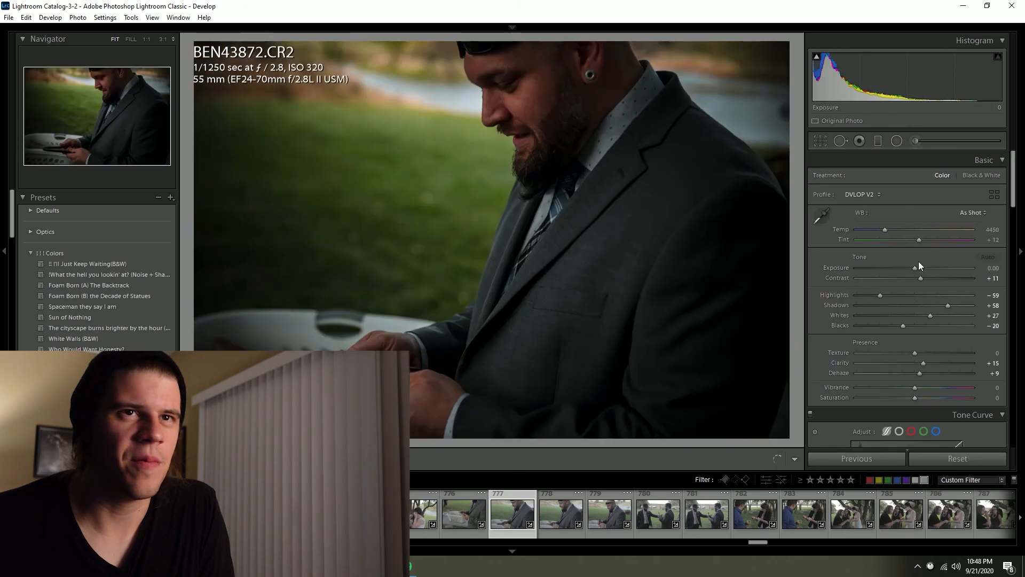
Step: Set the exposure of BEN43872.CR2 to +1.54 and label it yellow, moving on to BEN43873.CR2
{"action": "left_click_drag", "start_coordinate": [916, 267], "coordinate": [931, 267]}
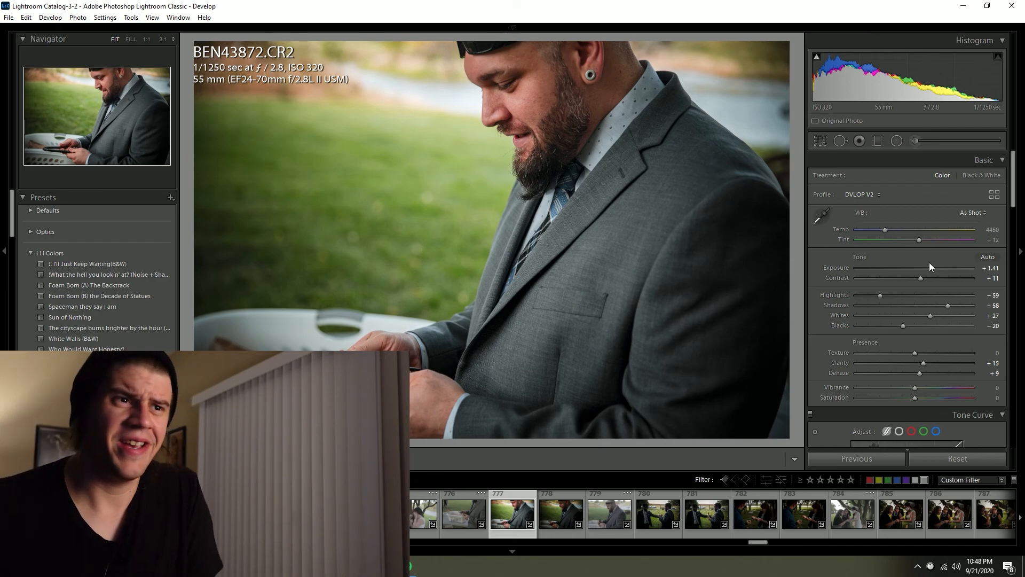
{"action": "left_click_drag", "start_coordinate": [929, 267], "coordinate": [932, 267]}
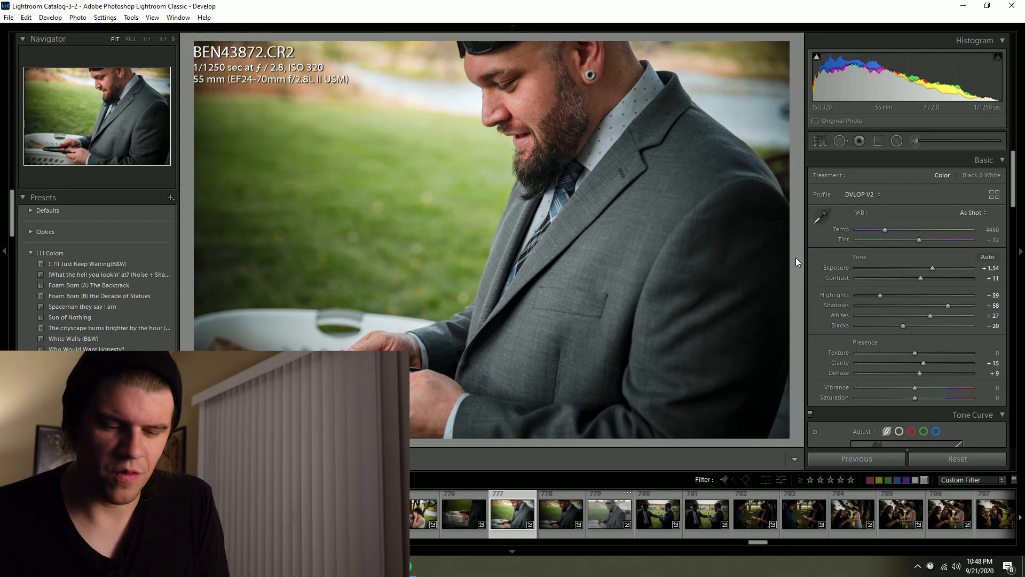
{"action": "key", "text": "7"}
{"action": "key", "text": "Right"}
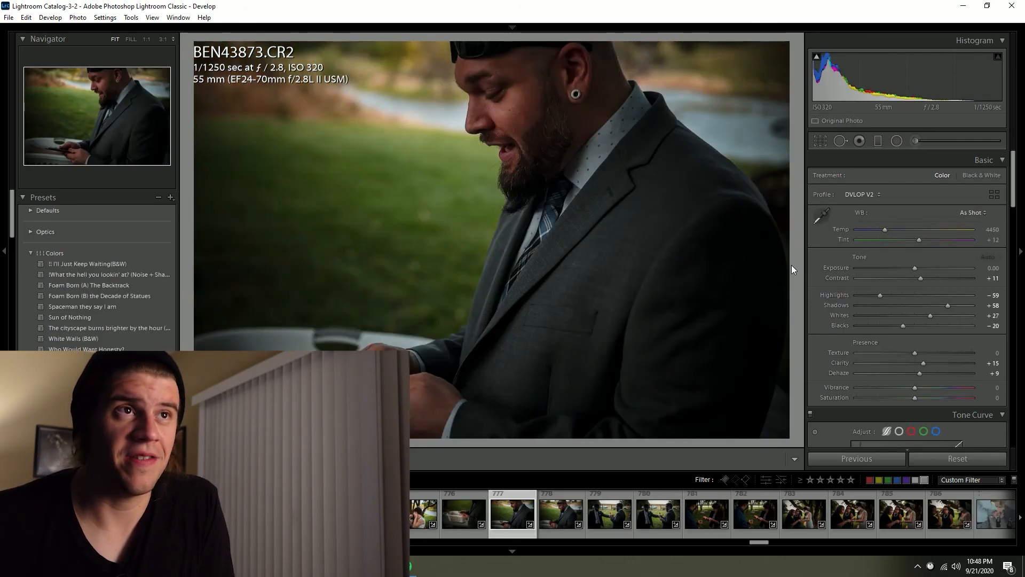
Step: Set the exposure of BEN43873.CR2 to +1.50 and label it yellow, moving on to BEN43874.CR2
{"action": "left_click", "coordinate": [931, 267]}
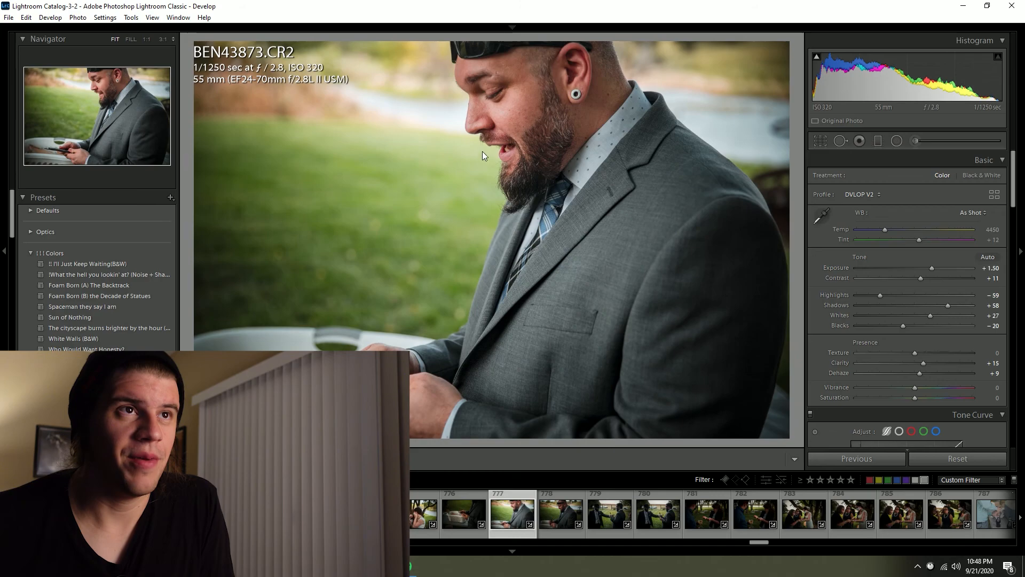
{"action": "key", "text": "7"}
{"action": "key", "text": "Right"}
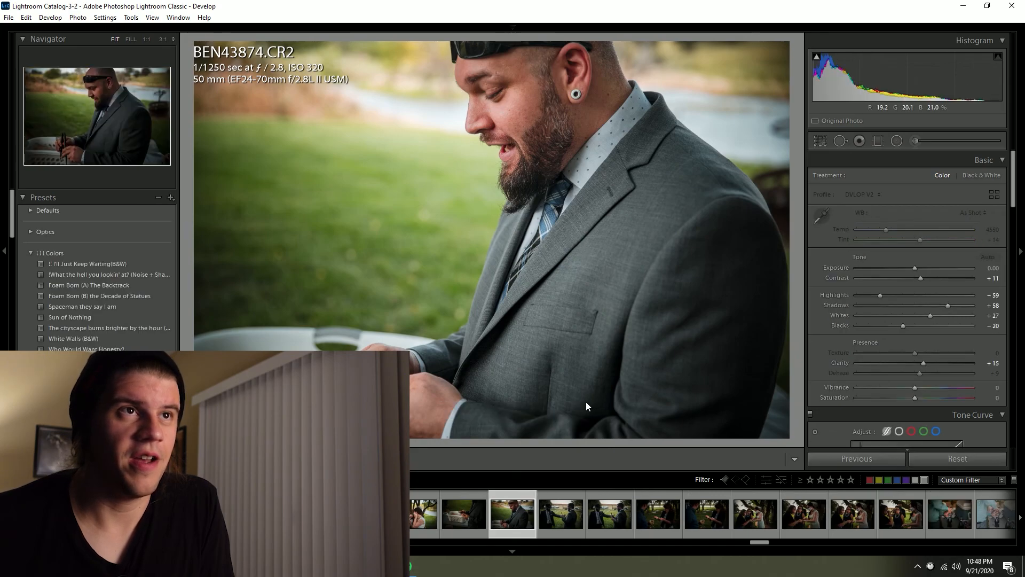
Step: Find and open BEN43863.CR2, the woman holding the metal cat, and set its exposure to +1.77
{"action": "scroll", "coordinate": [806, 528], "scroll_direction": "down", "scroll_amount": 5}
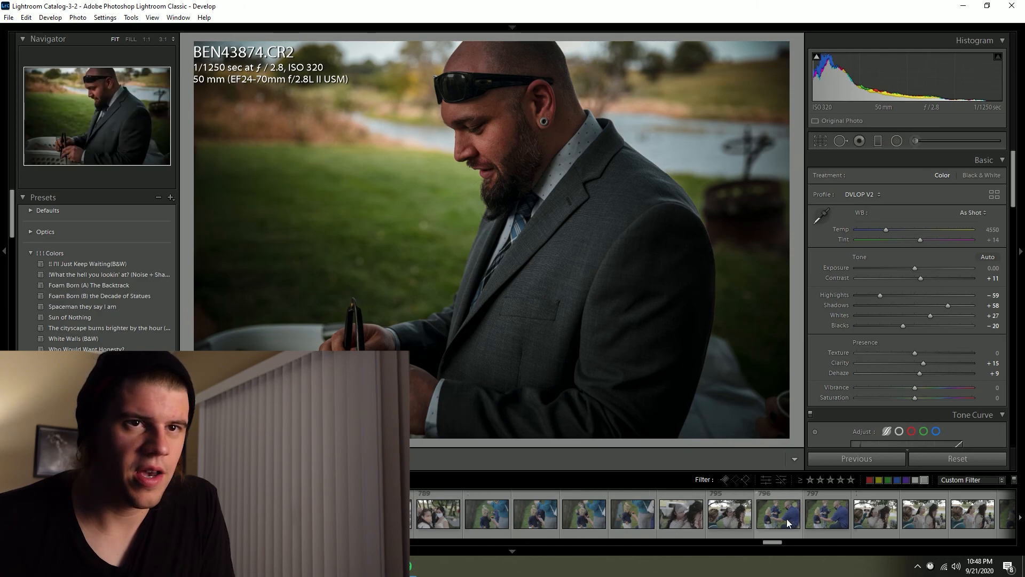
{"action": "scroll", "coordinate": [824, 520], "scroll_direction": "down", "scroll_amount": 5}
{"action": "scroll", "coordinate": [791, 519], "scroll_direction": "up", "scroll_amount": 5}
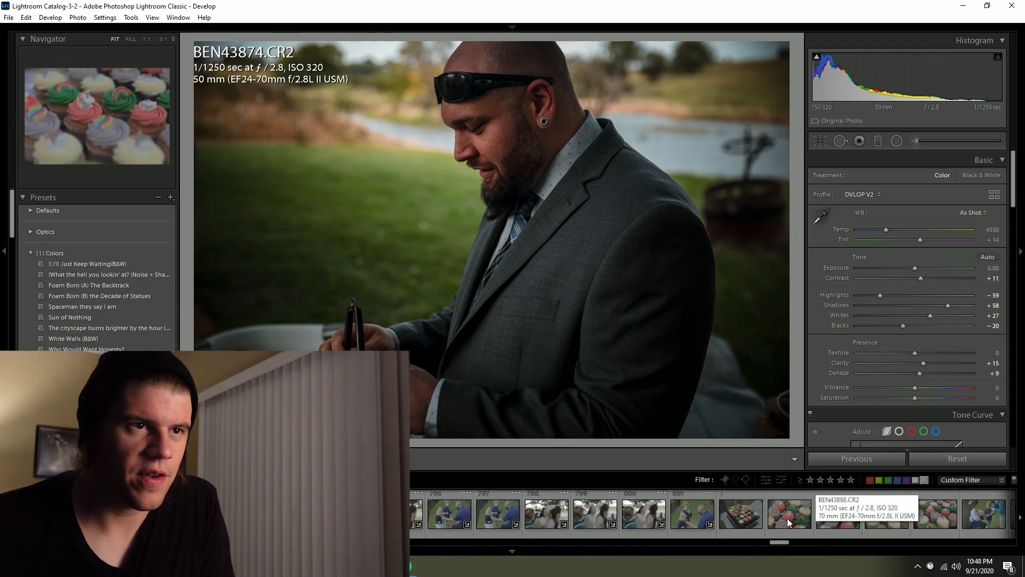
{"action": "left_click", "coordinate": [308, 514]}
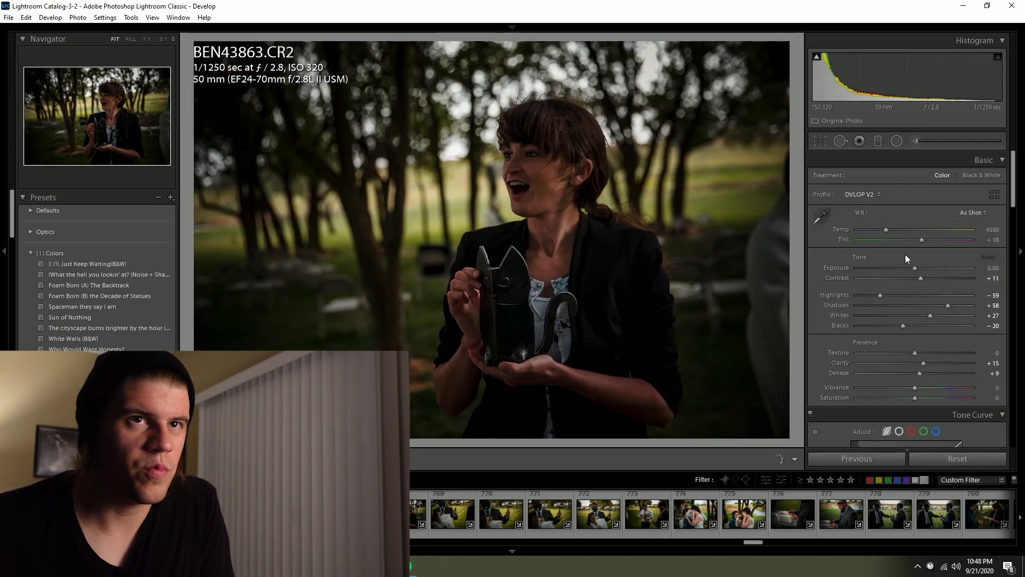
{"action": "left_click", "coordinate": [934, 269]}
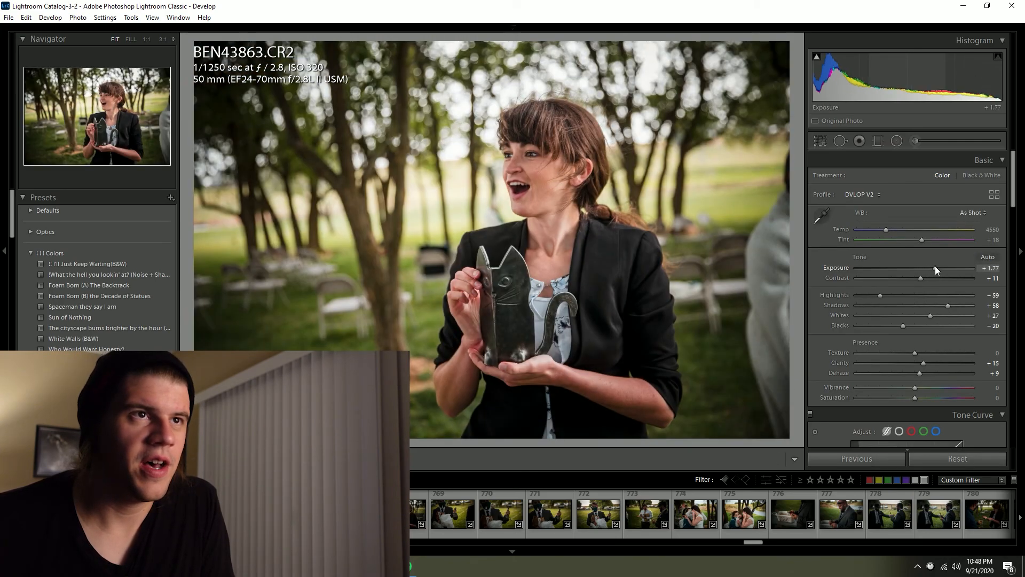
Step: Crop BEN43863.CR2 tighter around the woman at an angle of 1.46 and label it yellow, moving on to BEN43864.CR2
{"action": "left_click_drag", "start_coordinate": [539, 299], "coordinate": [528, 273]}
{"action": "left_click", "coordinate": [821, 140]}
{"action": "left_click_drag", "start_coordinate": [796, 150], "coordinate": [757, 171]}
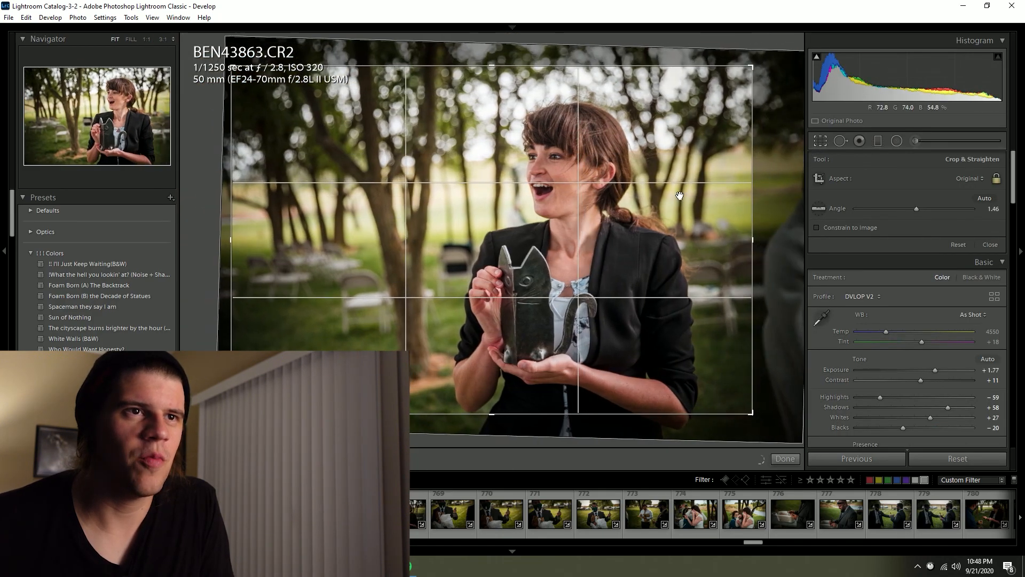
{"action": "left_click", "coordinate": [791, 458]}
{"action": "key", "text": "7"}
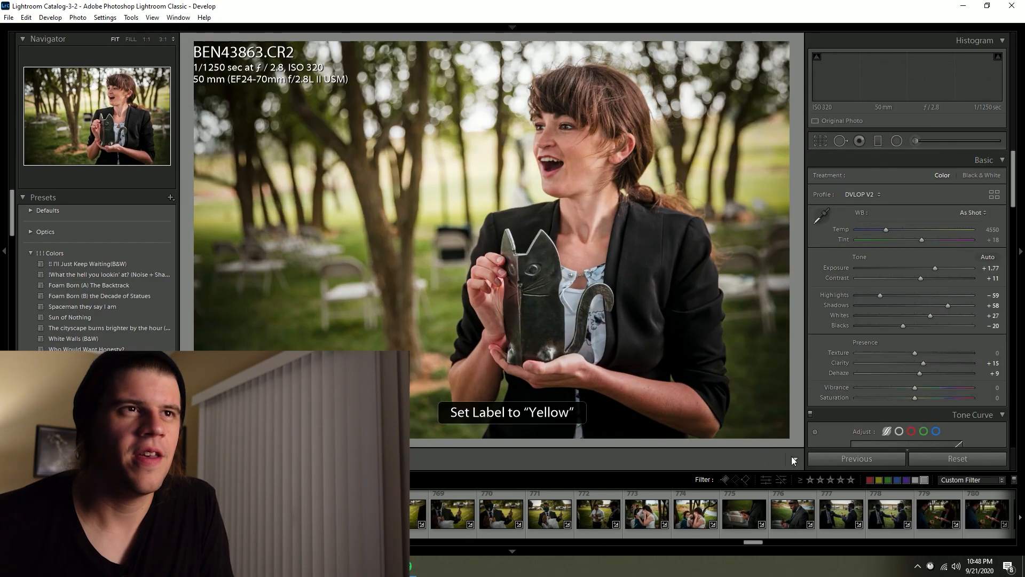
{"action": "key", "text": "Right"}
{"action": "scroll", "coordinate": [622, 508], "scroll_direction": "up", "scroll_amount": 3}
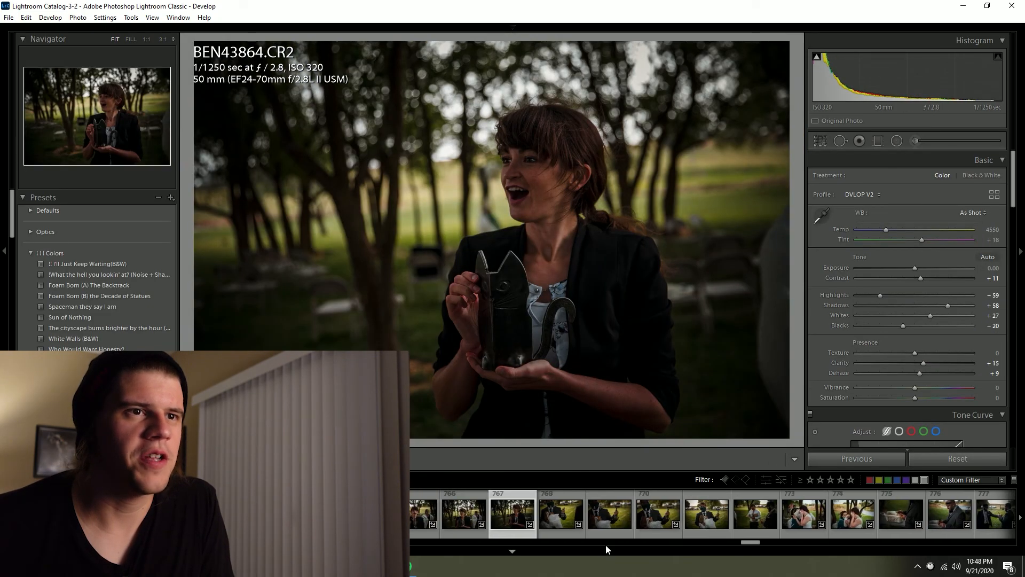
Step: Finish BEN43864.CR2 with an exposure of +1.59 and a crop angle of 1.31, and label it yellow
{"action": "left_click_drag", "start_coordinate": [928, 266], "coordinate": [933, 267]}
{"action": "left_click_drag", "start_coordinate": [797, 159], "coordinate": [795, 166]}
{"action": "left_click_drag", "start_coordinate": [776, 53], "coordinate": [772, 55]}
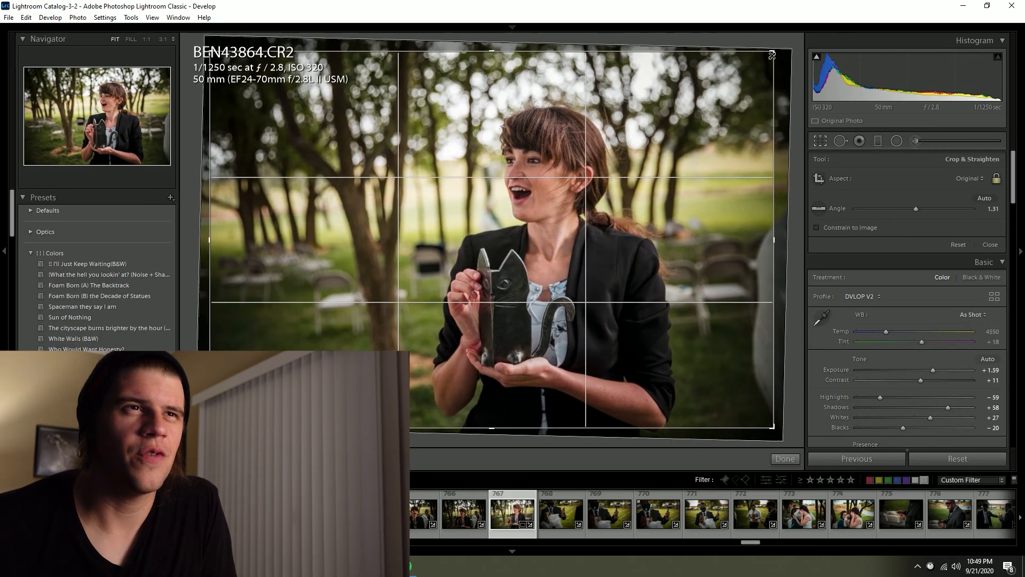
{"action": "left_click", "coordinate": [785, 458]}
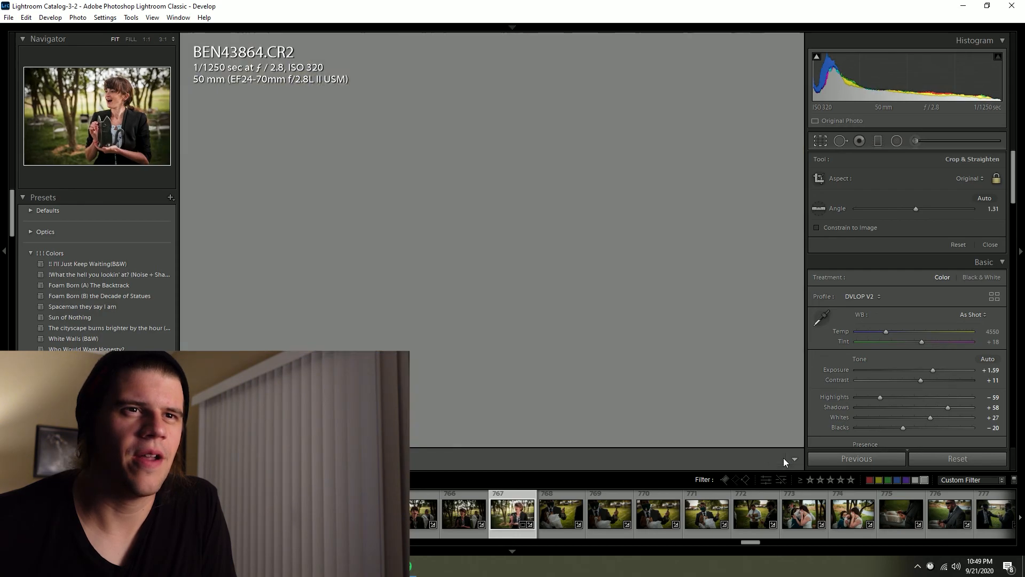
{"action": "key", "text": "7"}
{"action": "key", "text": "Right"}
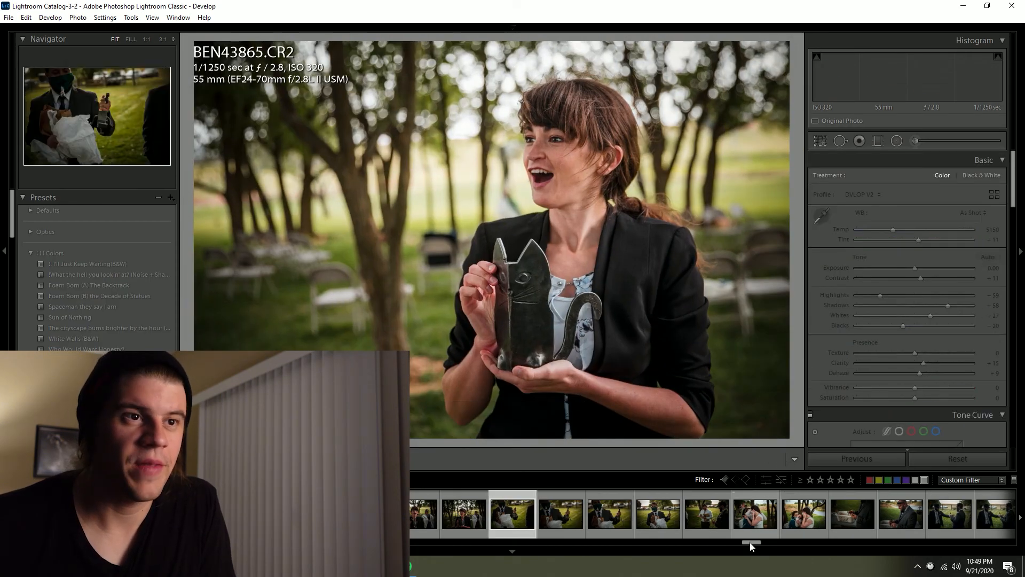
Step: Find and open BEN43887.CR2, the windblown woman in the orange mask, and set its exposure to +1.18
{"action": "scroll", "coordinate": [757, 524], "scroll_direction": "down", "scroll_amount": 5}
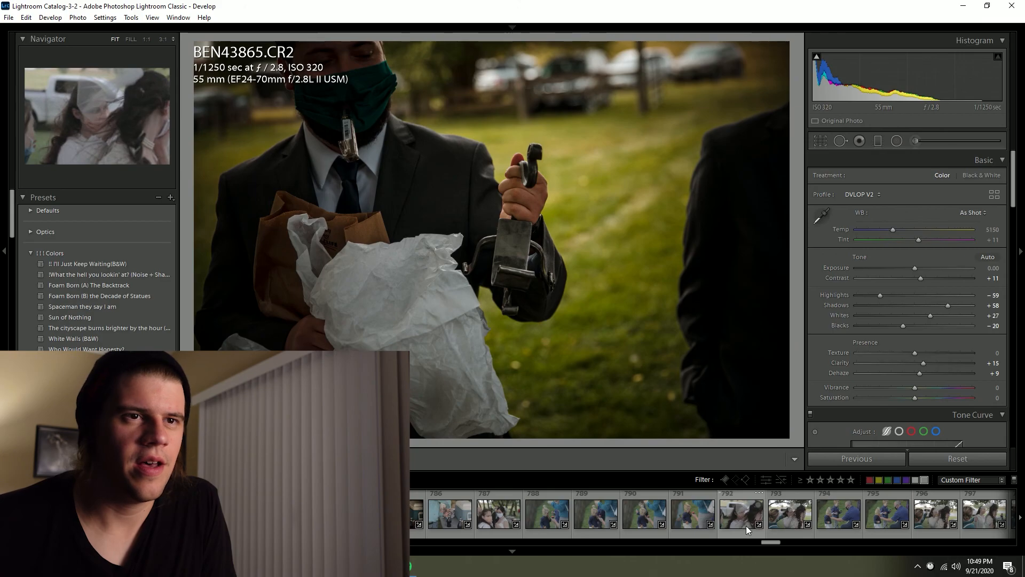
{"action": "left_click", "coordinate": [746, 525]}
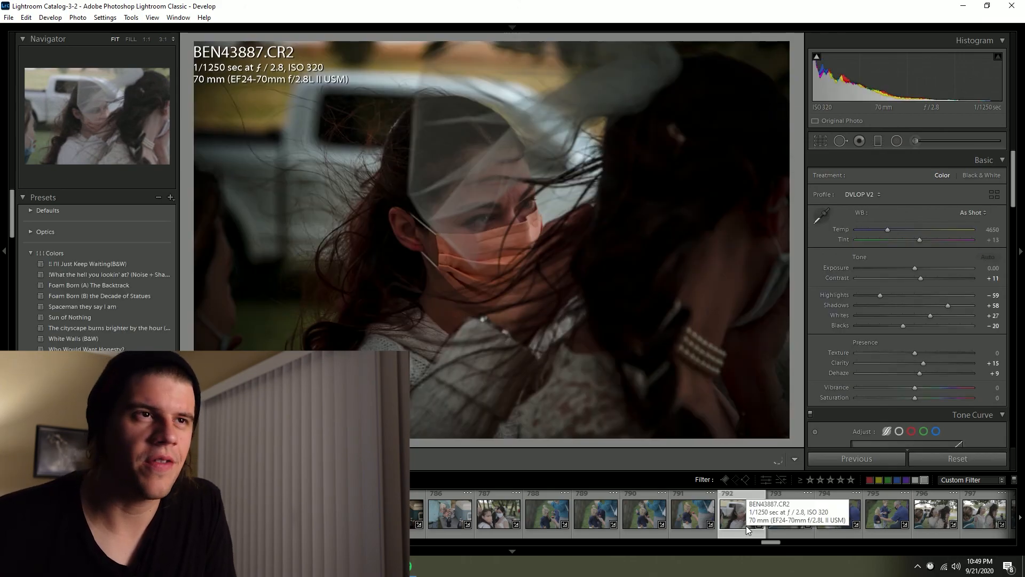
{"action": "left_click", "coordinate": [928, 268]}
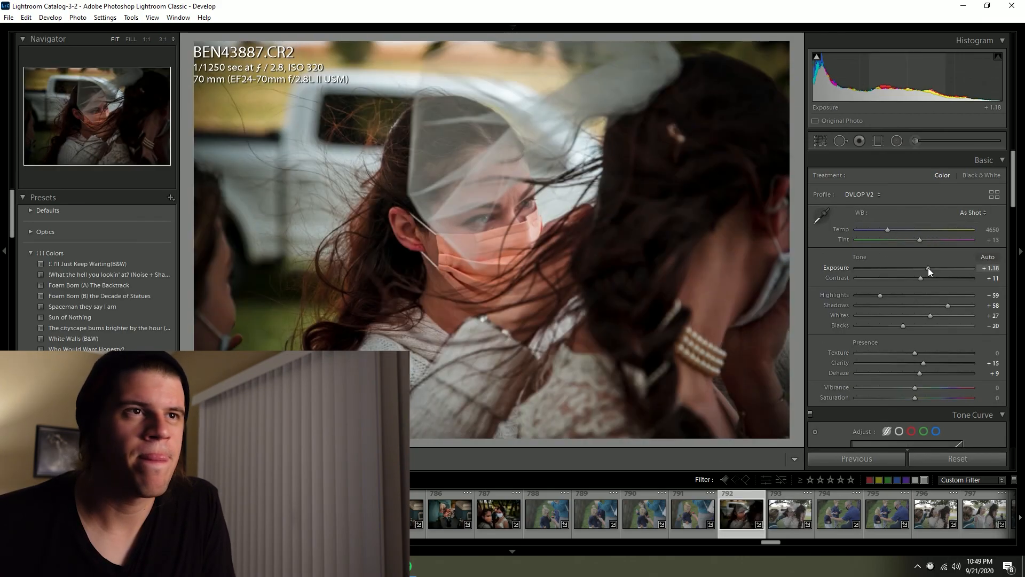
Step: Find BEN43911.CR2, the bride hugged from behind, set its exposure to +0.90 and label it yellow
{"action": "scroll", "coordinate": [850, 526], "scroll_direction": "down", "scroll_amount": 3}
{"action": "scroll", "coordinate": [850, 525], "scroll_direction": "down", "scroll_amount": 3}
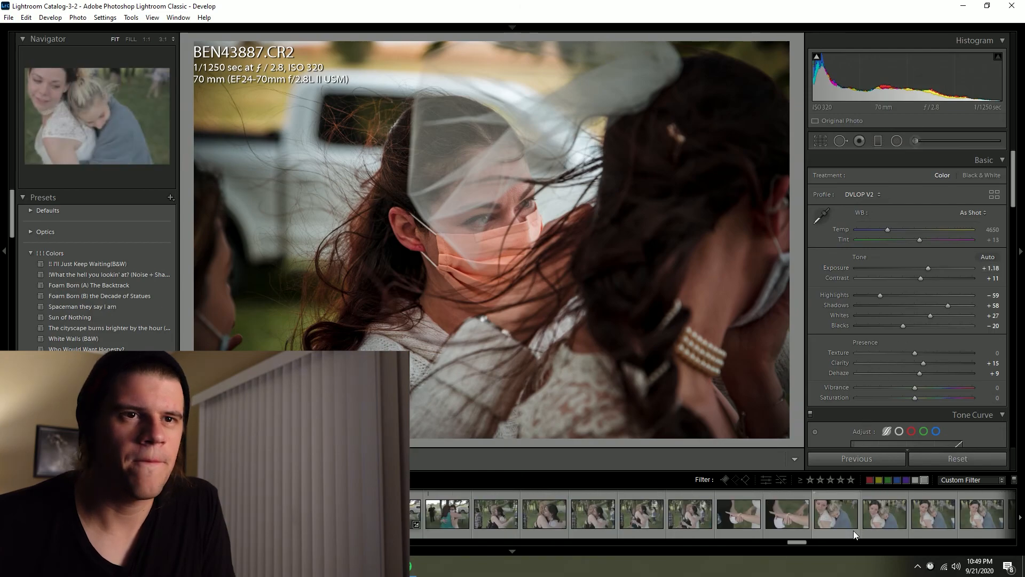
{"action": "left_click", "coordinate": [841, 520]}
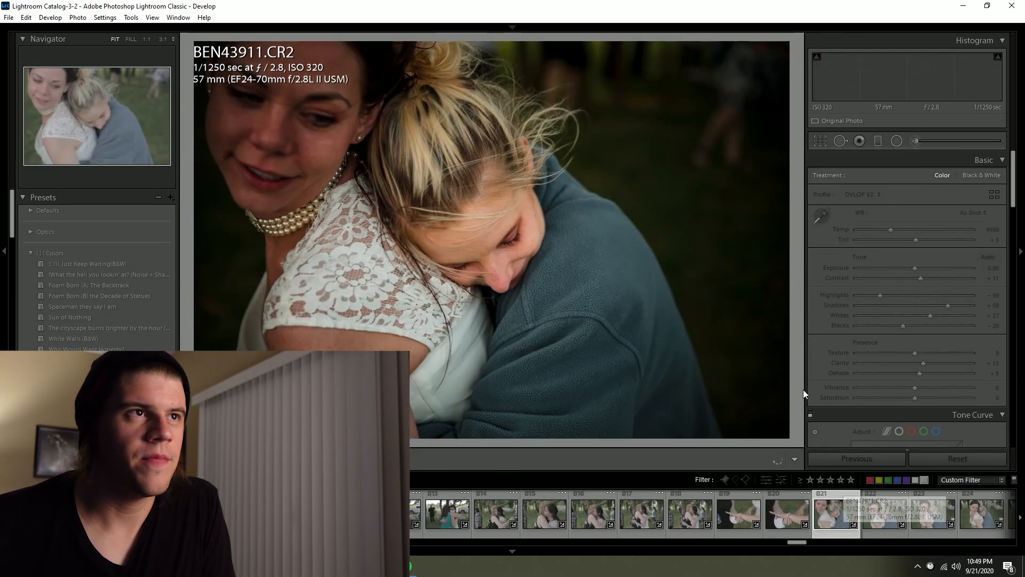
{"action": "left_click", "coordinate": [925, 268]}
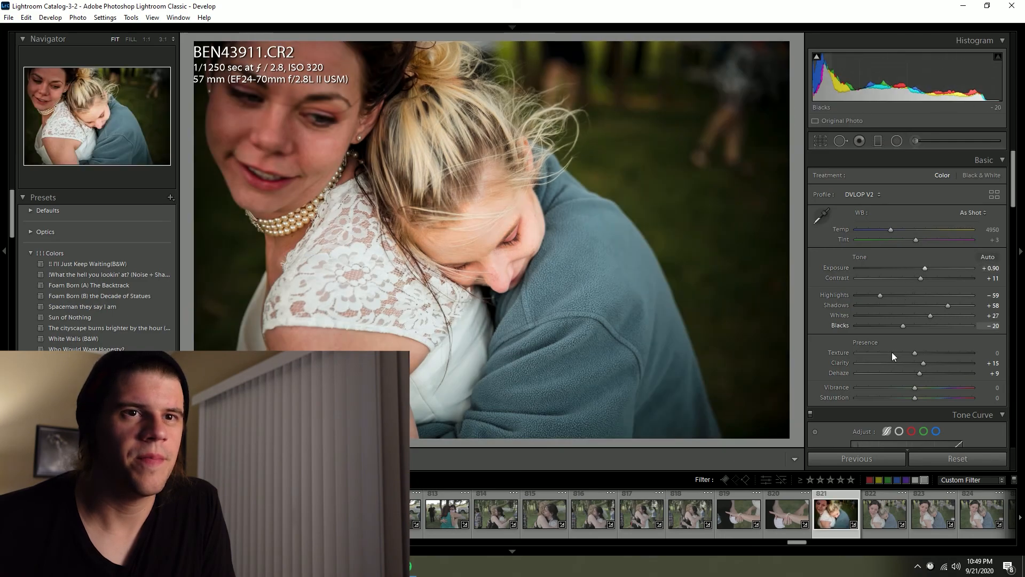
{"action": "key", "text": "7"}
Step: Set the exposure of BEN43910.CR2, the pearl bracelet close-up, to +0.76 and label it yellow, moving on to BEN43912.CR2
{"action": "left_click", "coordinate": [777, 513]}
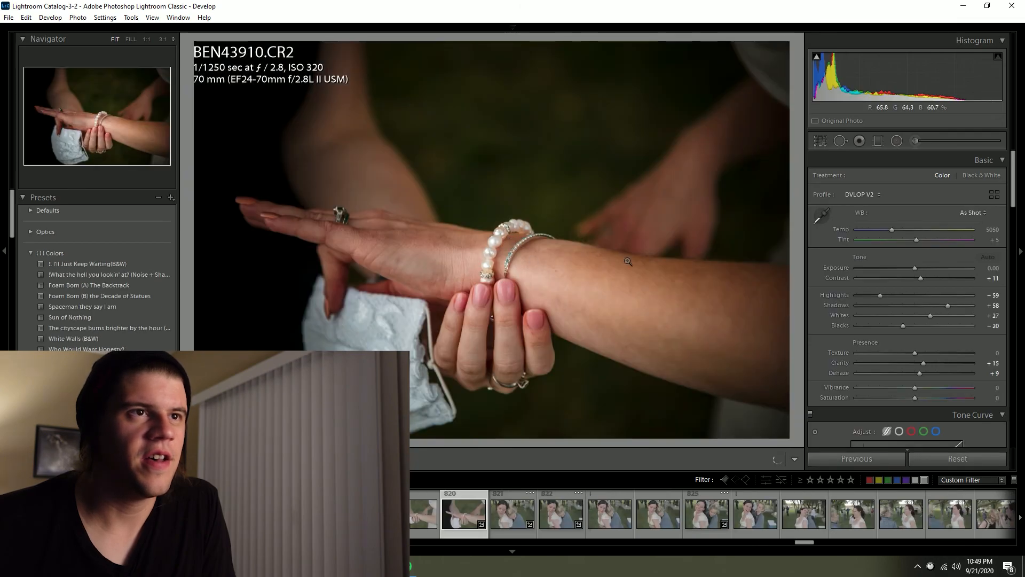
{"action": "left_click_drag", "start_coordinate": [912, 270], "coordinate": [924, 267]}
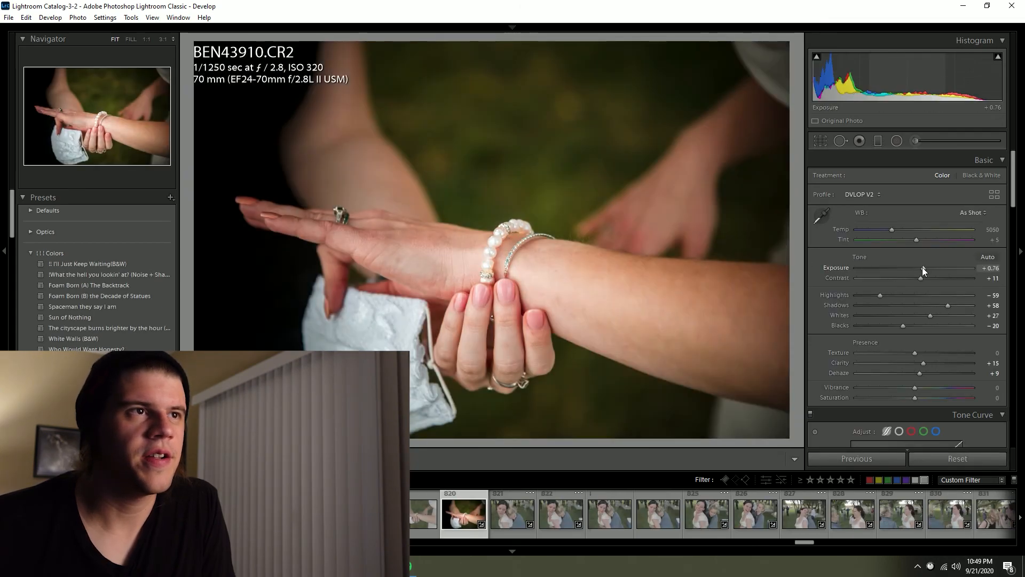
{"action": "key", "text": "7"}
{"action": "key", "text": "Right"}
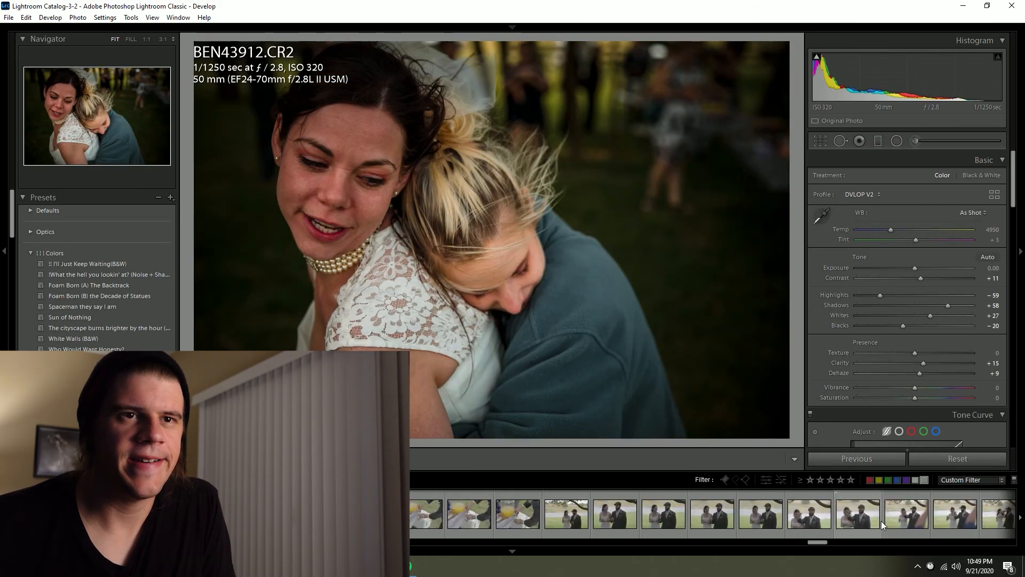
Step: Find BEN31792.CR2, the couple in front of the red barn, and label it red
{"action": "scroll", "coordinate": [882, 521], "scroll_direction": "down", "scroll_amount": 6}
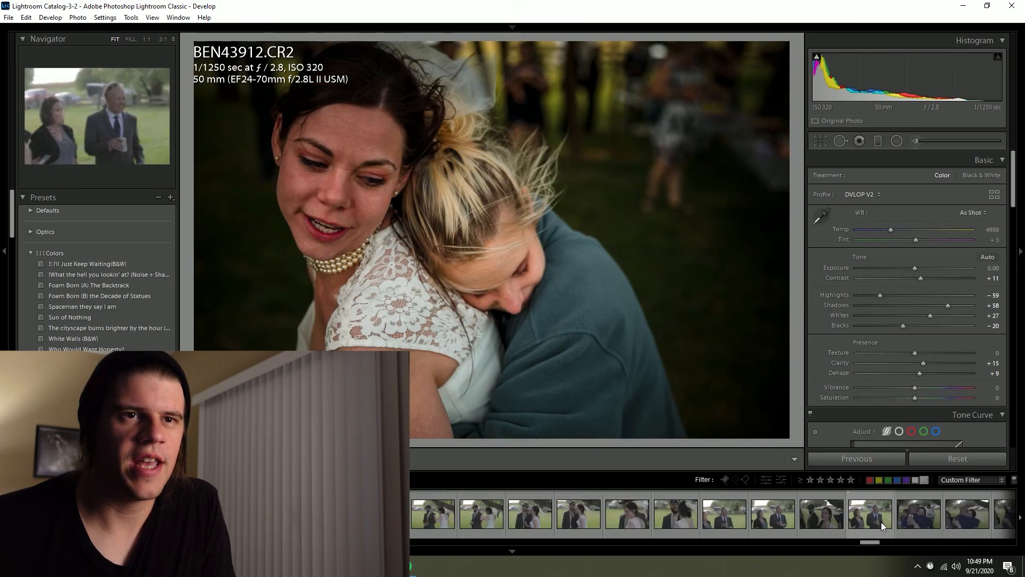
{"action": "scroll", "coordinate": [881, 523], "scroll_direction": "down", "scroll_amount": 6}
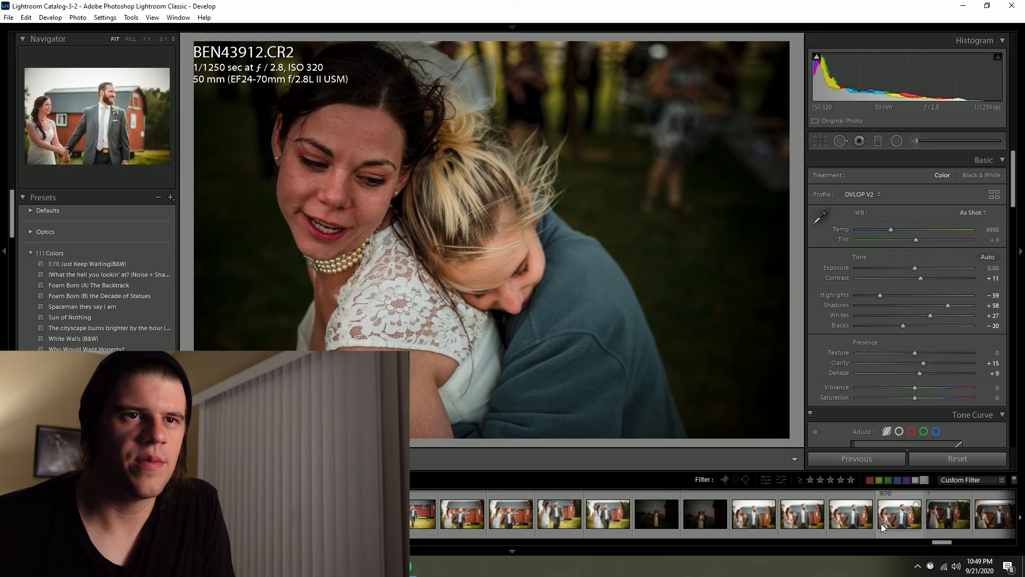
{"action": "left_click", "coordinate": [743, 527]}
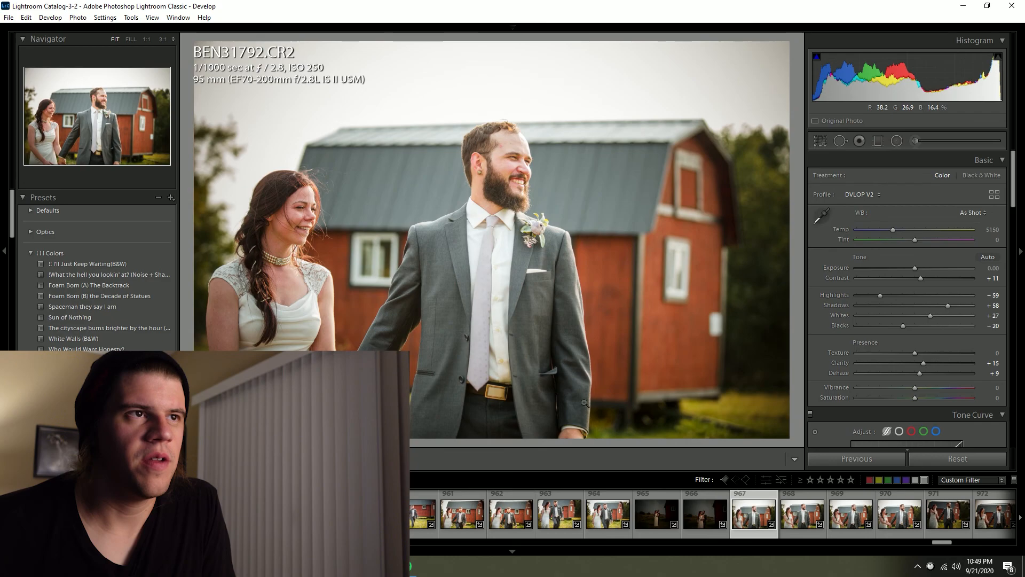
{"action": "key", "text": "6"}
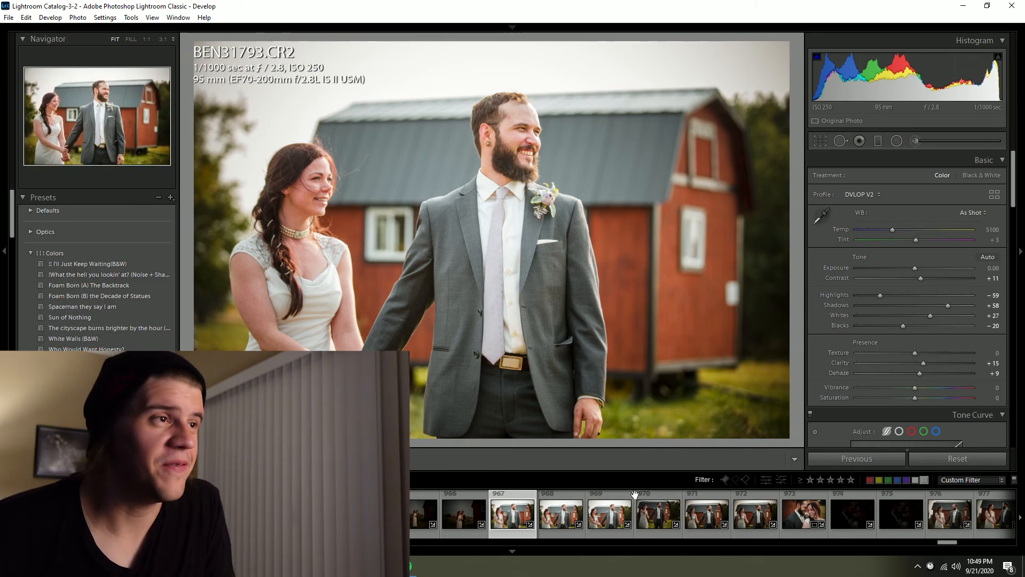
Step: Apply the black-and-white preset "The cityscape burns brighter by the hour" to BEN31793.CR2 and set its exposure to +0.12
{"action": "left_click", "coordinate": [96, 327]}
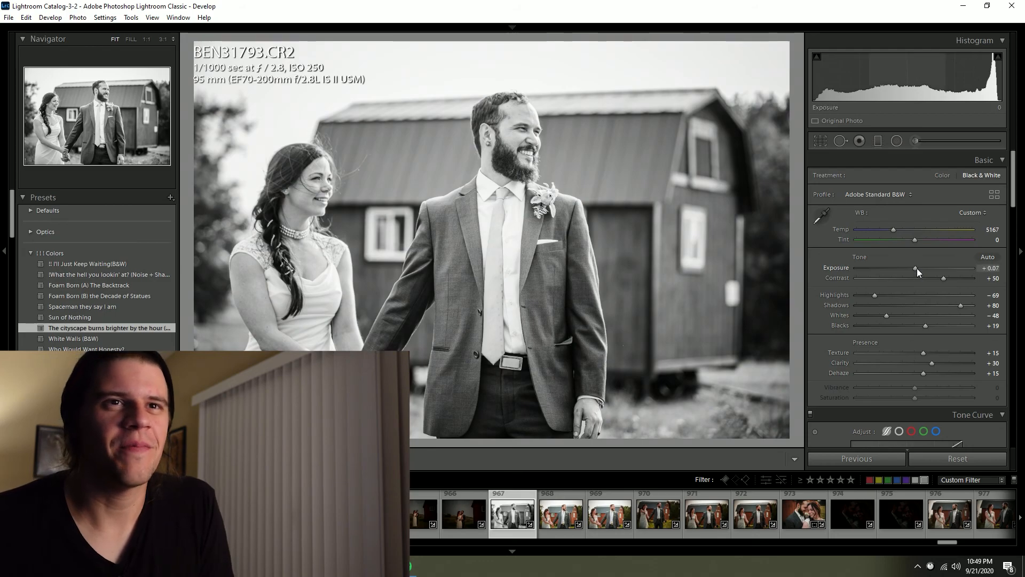
{"action": "left_click", "coordinate": [917, 268]}
Step: Straighten BEN31793.CR2 with a slightly tighter crop at an angle of about -0.70, shifting and refining the framing
{"action": "key", "text": "r"}
{"action": "left_click_drag", "start_coordinate": [794, 153], "coordinate": [794, 150]}
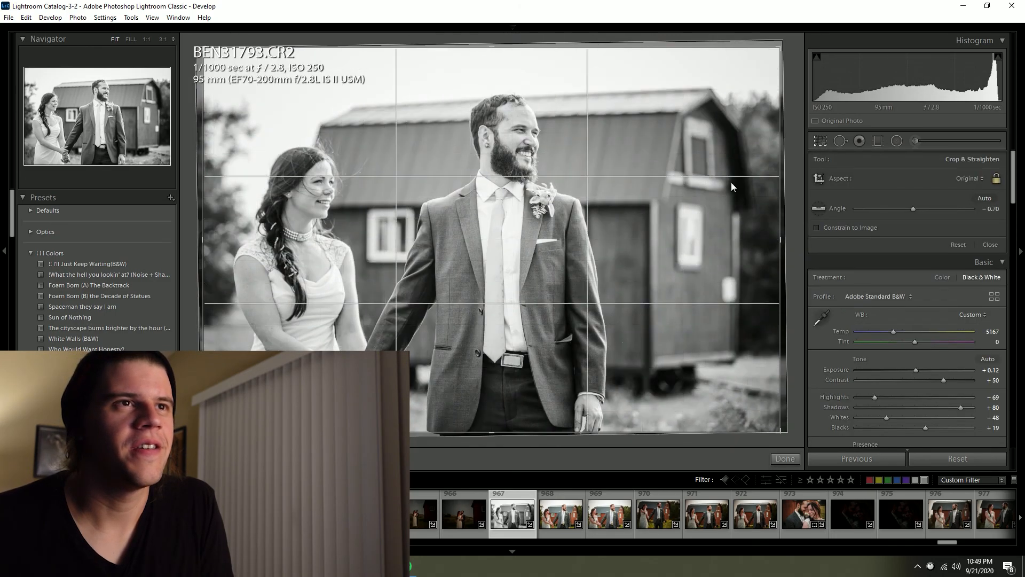
{"action": "left_click_drag", "start_coordinate": [668, 214], "coordinate": [675, 217]}
{"action": "left_click", "coordinate": [786, 459]}
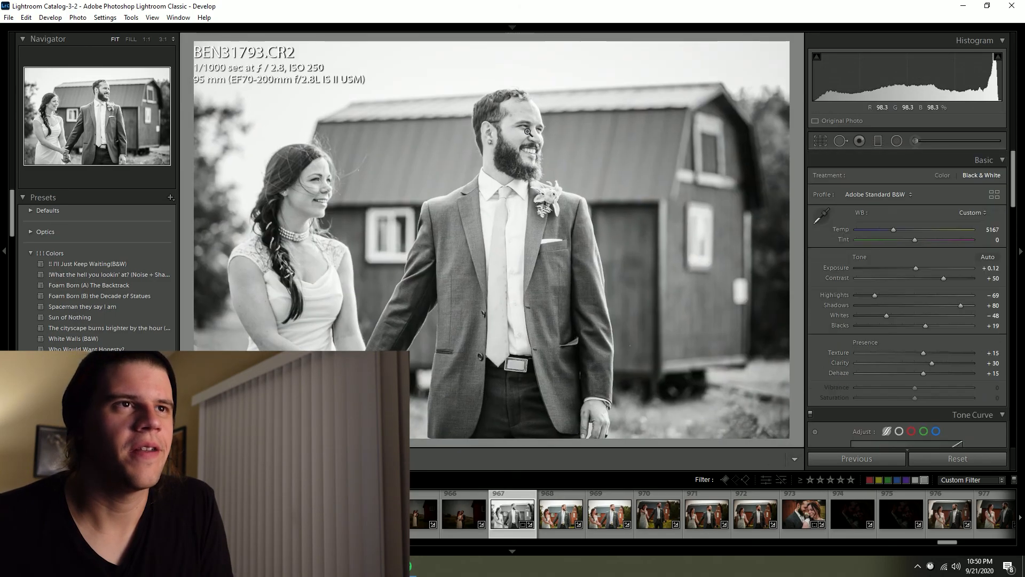
{"action": "left_click", "coordinate": [817, 146]}
{"action": "left_click_drag", "start_coordinate": [801, 167], "coordinate": [802, 170]}
{"action": "left_click", "coordinate": [786, 460]}
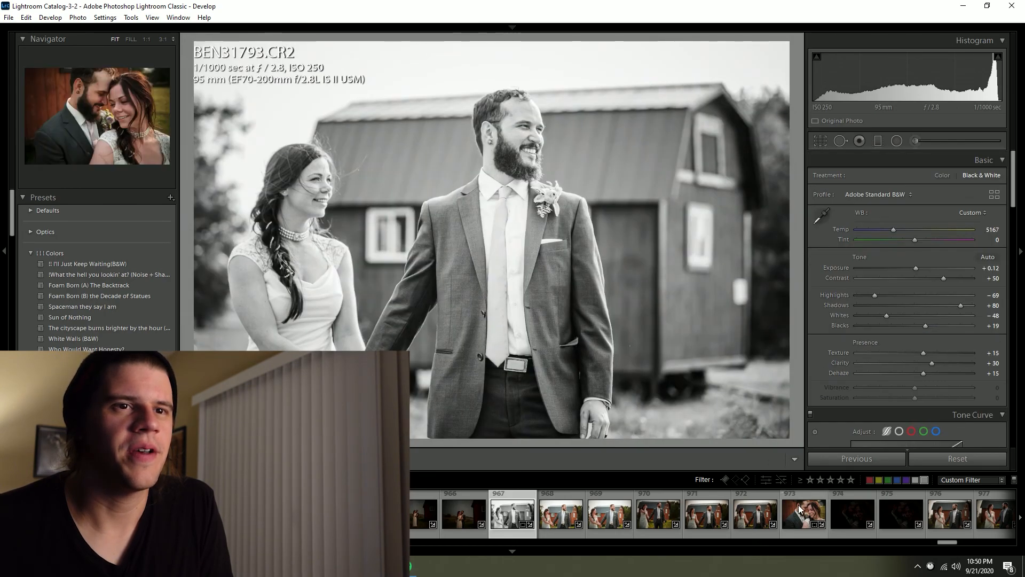
Step: Open BEN43996.CR2, the close-up of the couple, and set its exposure to +3.43
{"action": "left_click", "coordinate": [799, 505]}
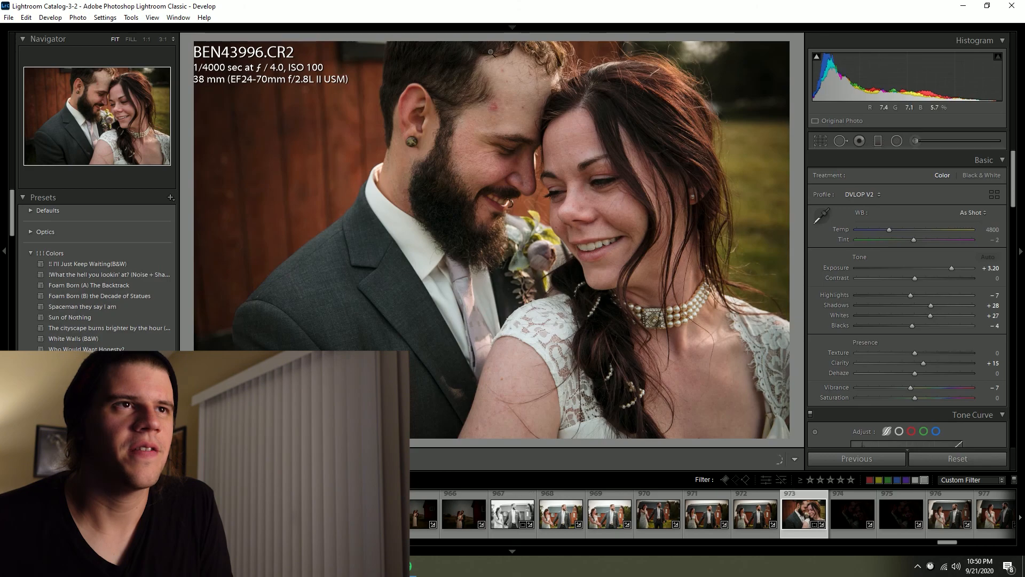
{"action": "left_click_drag", "start_coordinate": [951, 268], "coordinate": [954, 267]}
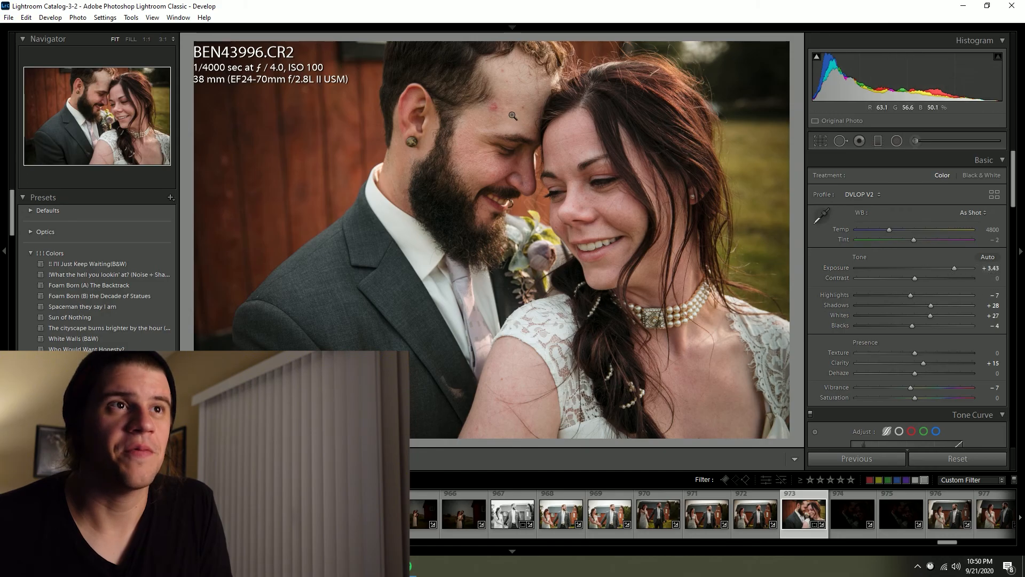
Step: Heal the blemishes on the groom's forehead in BEN43996.CR2 with the Spot Removal tool
{"action": "left_click", "coordinate": [497, 107]}
{"action": "left_click", "coordinate": [840, 141]}
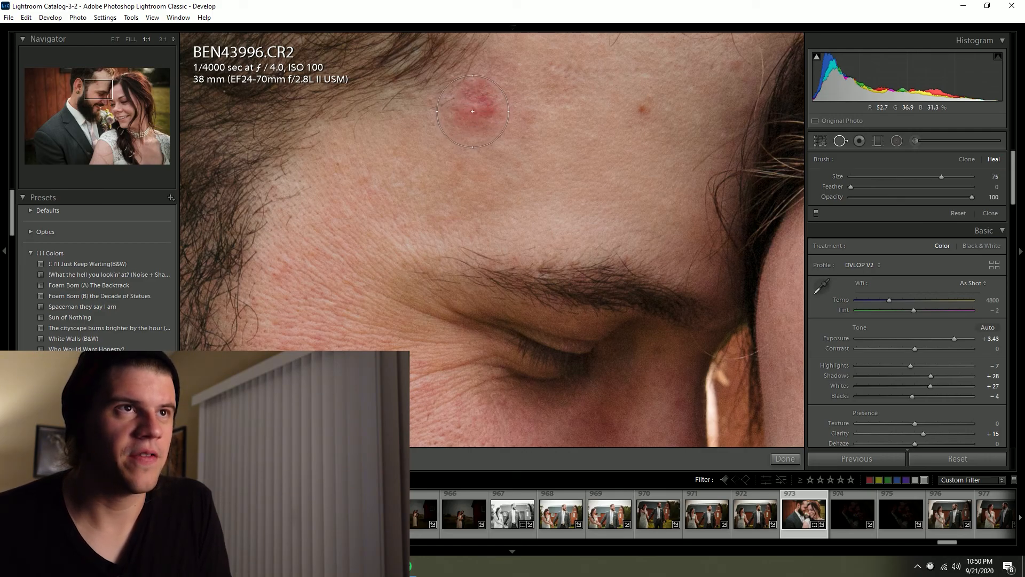
{"action": "left_click", "coordinate": [473, 111]}
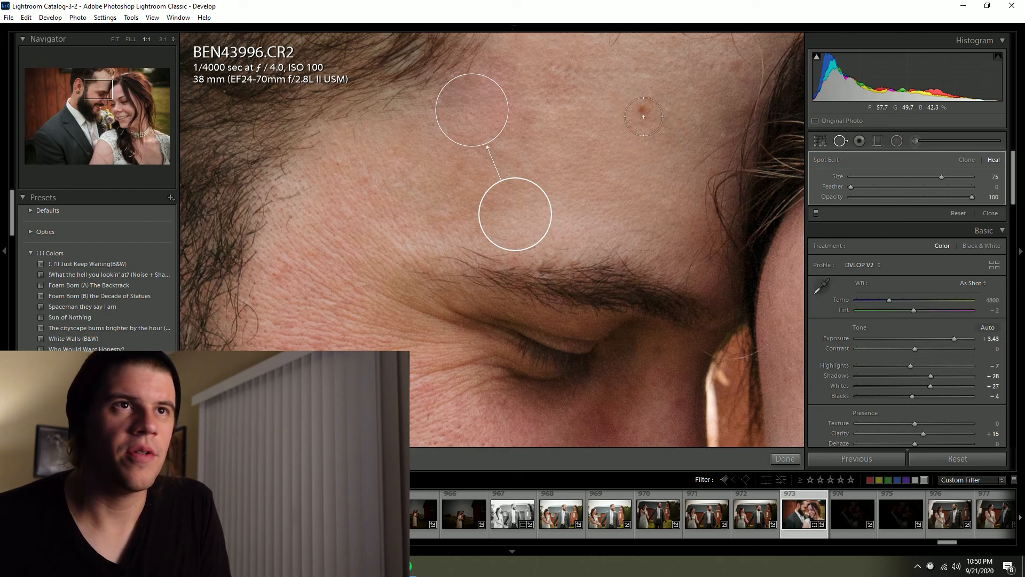
{"action": "left_click", "coordinate": [644, 111]}
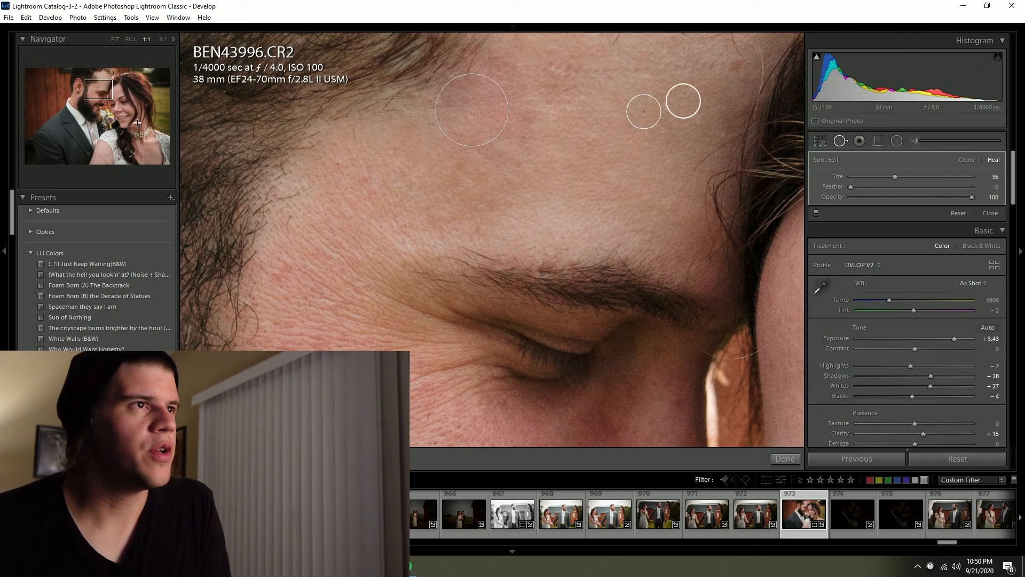
{"action": "left_click_drag", "start_coordinate": [95, 95], "coordinate": [103, 81]}
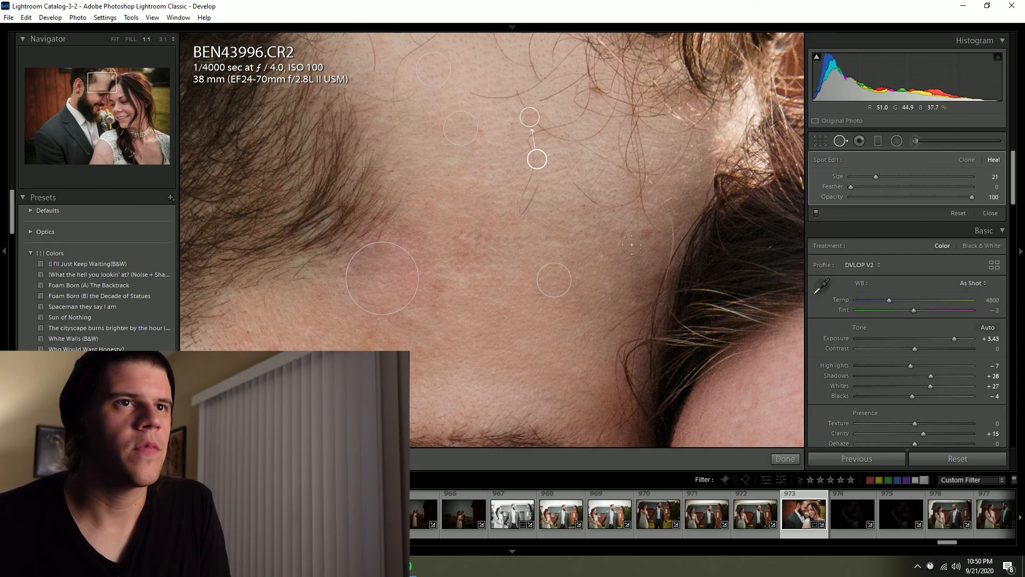
{"action": "left_click", "coordinate": [785, 458]}
Step: Check the bride's skin at full size and label BEN43996.CR2 yellow, moving on to BEN43997.CR2
{"action": "left_click_drag", "start_coordinate": [760, 407], "coordinate": [390, 144]}
{"action": "left_click_drag", "start_coordinate": [547, 284], "coordinate": [432, 176]}
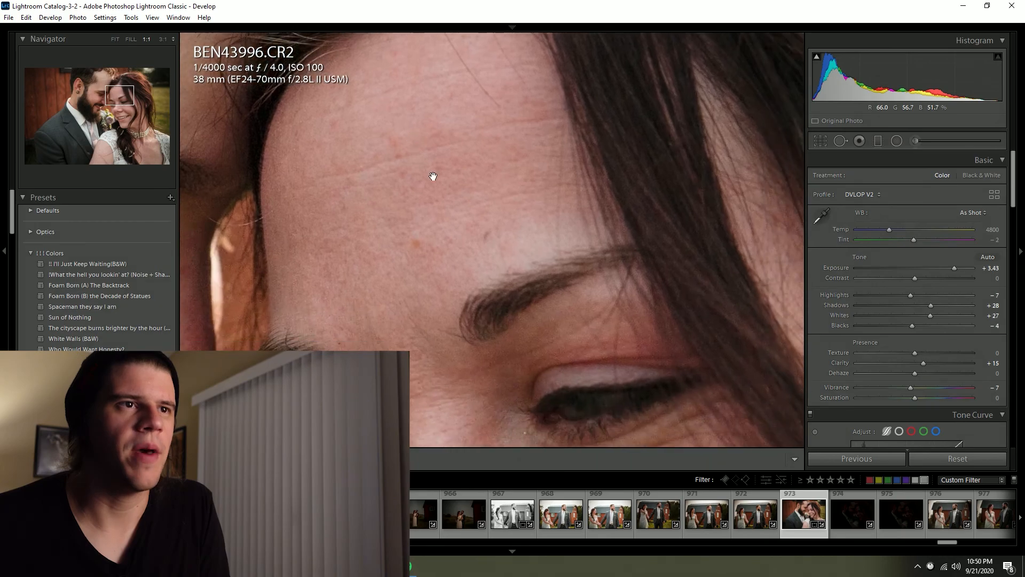
{"action": "left_click", "coordinate": [608, 316]}
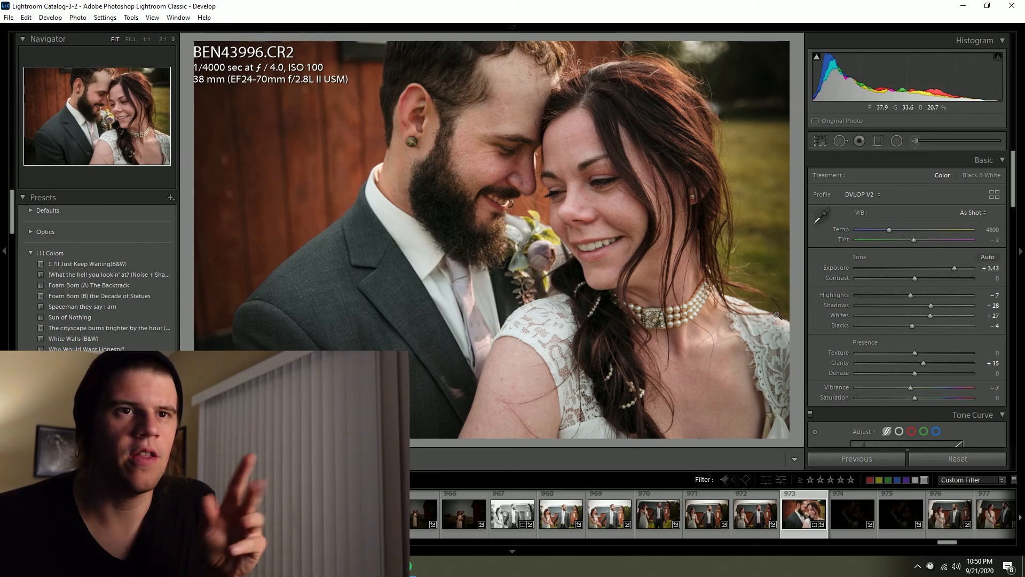
{"action": "key", "text": "7"}
{"action": "key", "text": "Right"}
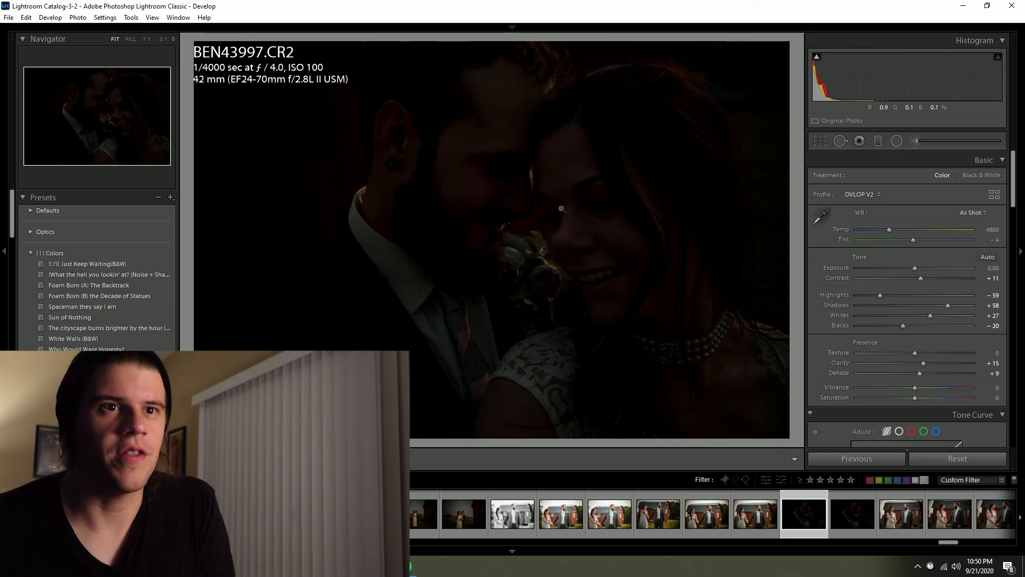
Step: Try an exposure of +2.24 on BEN43997.CR2, reset its adjustments, and label it and BEN43998.CR2 red
{"action": "left_click", "coordinate": [940, 266]}
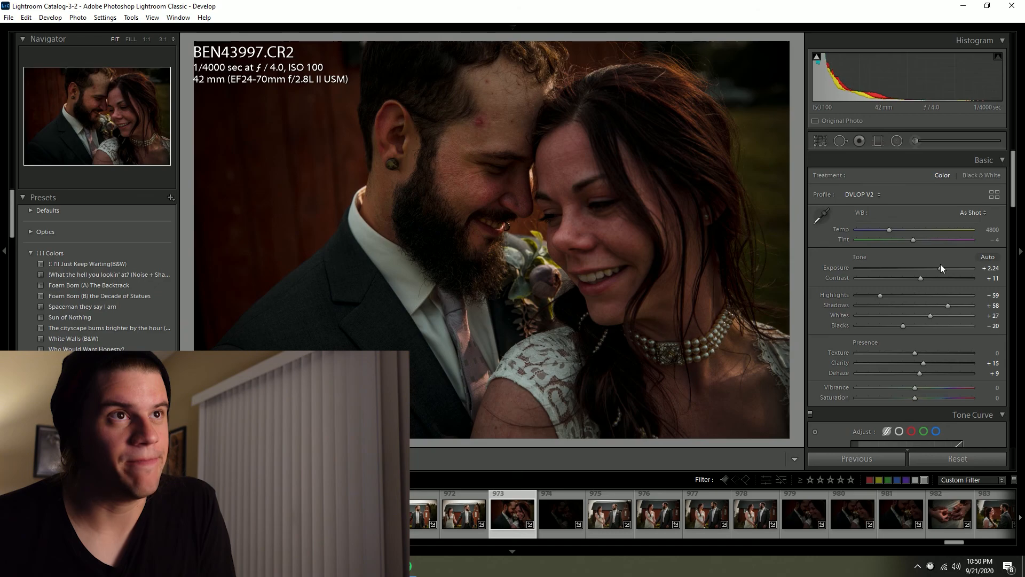
{"action": "left_click", "coordinate": [963, 462]}
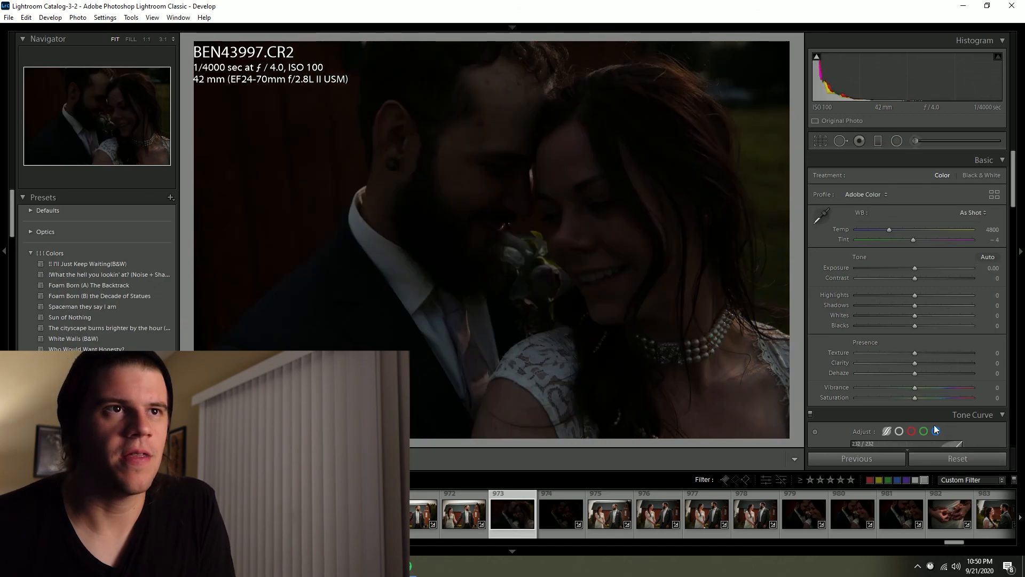
{"action": "key", "text": "6"}
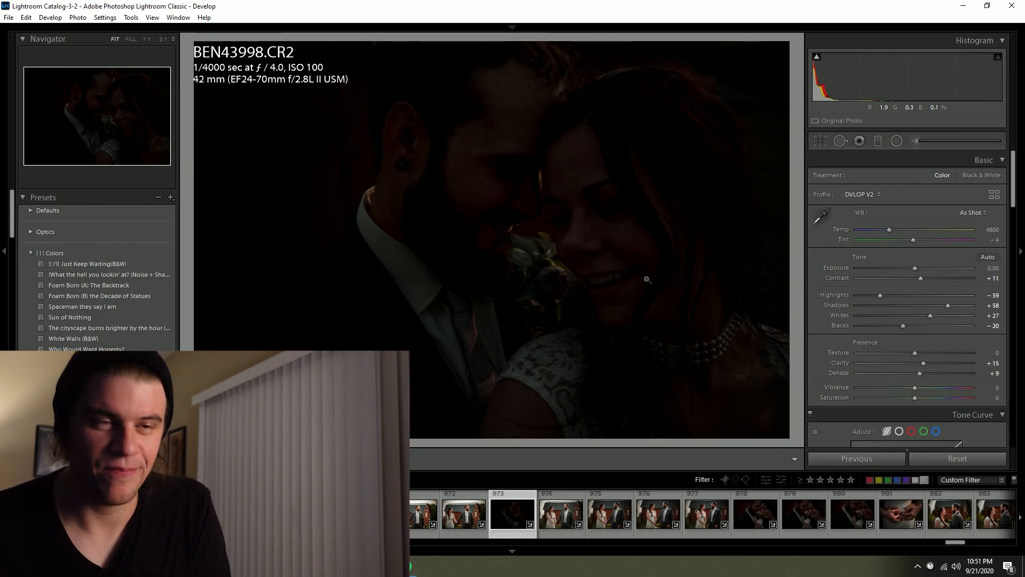
{"action": "key", "text": "6"}
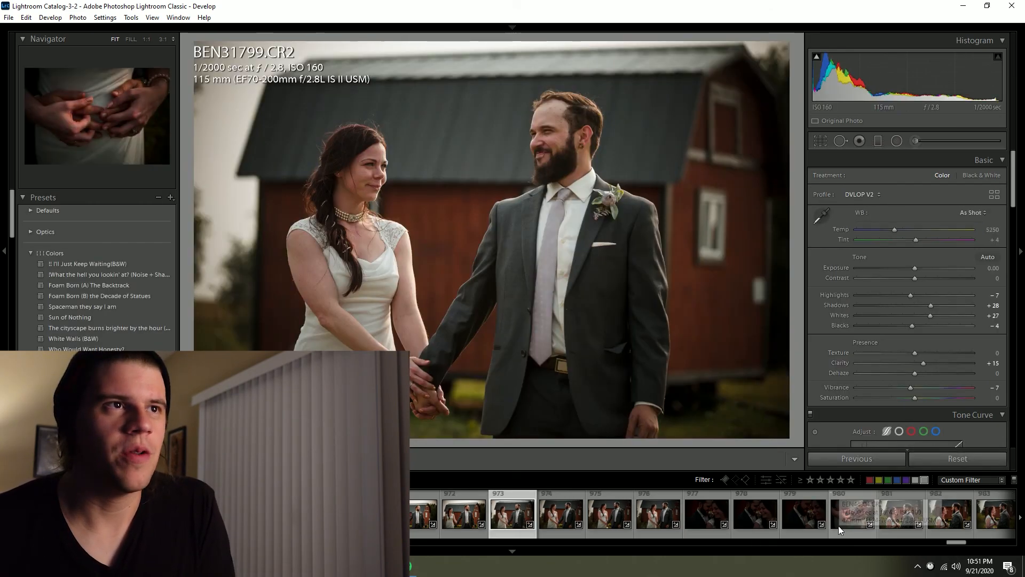
Step: Set the exposure of BEN31799.CR2 to +0.99, crop it slightly tighter and straighten it to an angle of -0.68
{"action": "left_click_drag", "start_coordinate": [919, 267], "coordinate": [925, 267]}
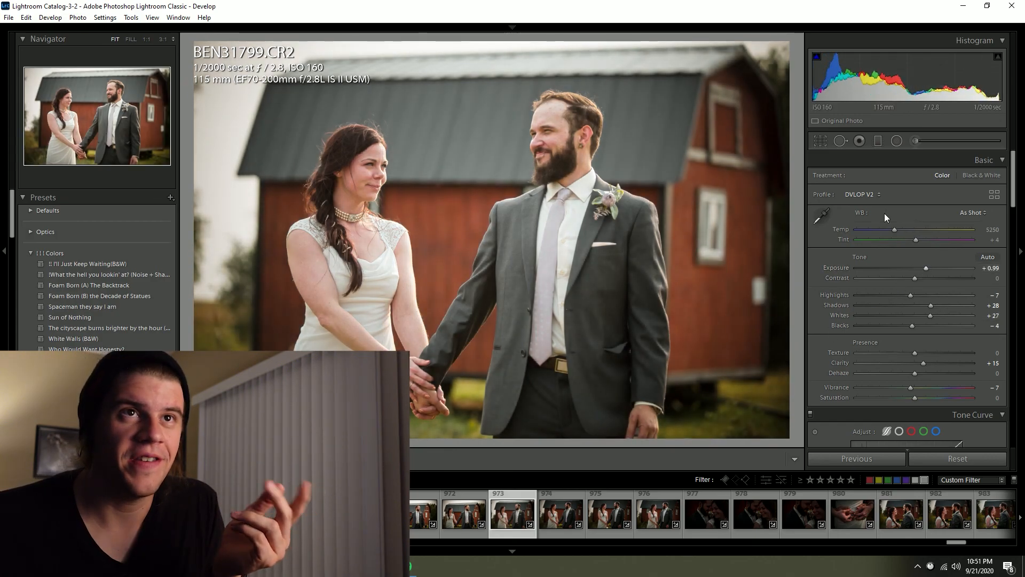
{"action": "left_click", "coordinate": [818, 142]}
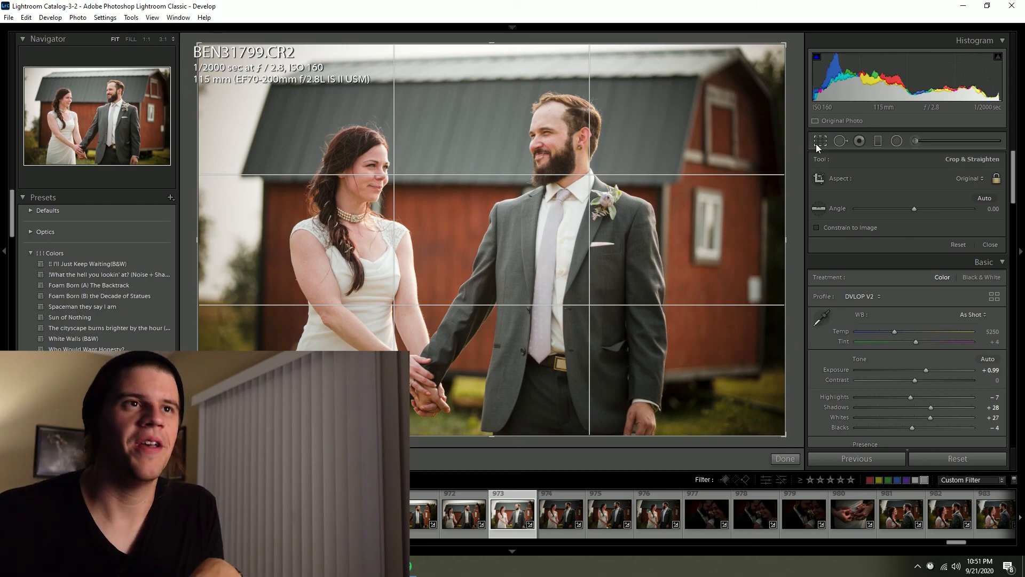
{"action": "left_click_drag", "start_coordinate": [663, 45], "coordinate": [662, 53]}
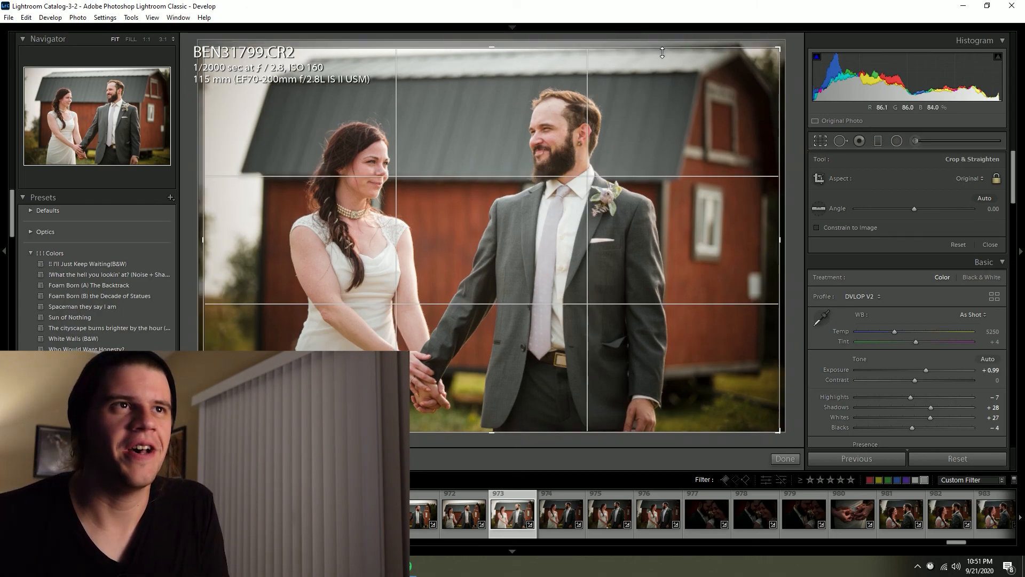
{"action": "left_click_drag", "start_coordinate": [784, 113], "coordinate": [786, 121]}
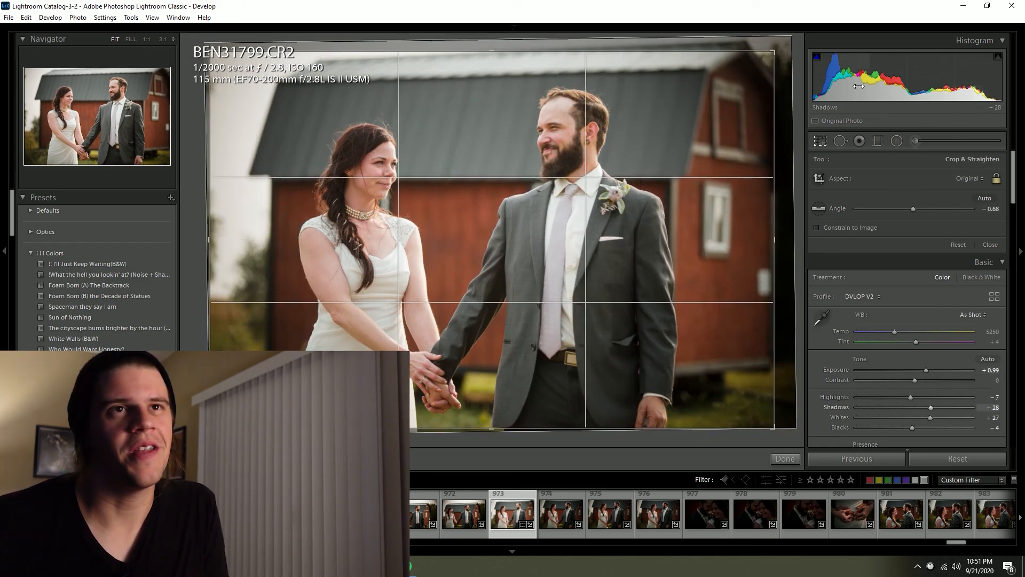
{"action": "left_click", "coordinate": [785, 458]}
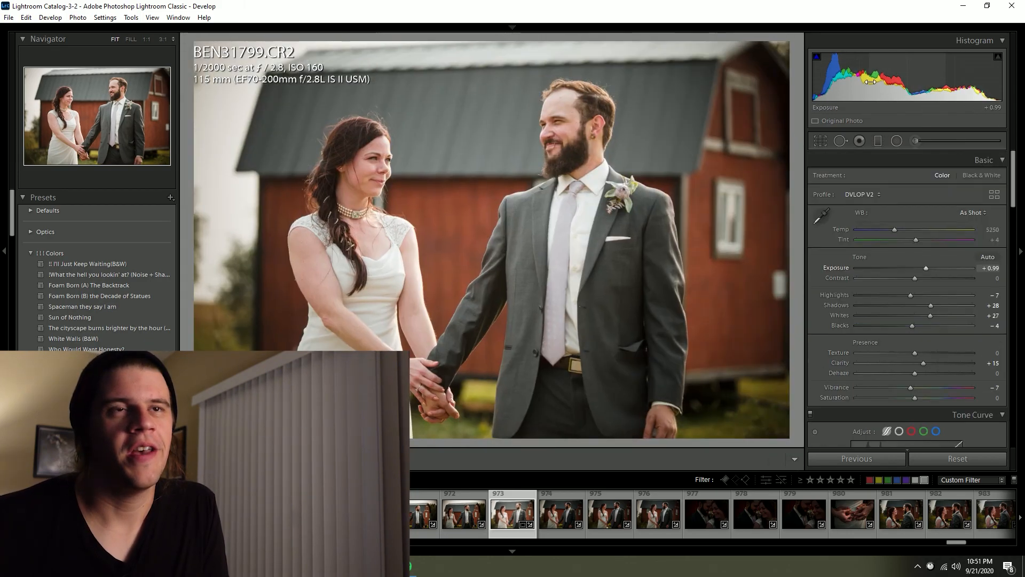
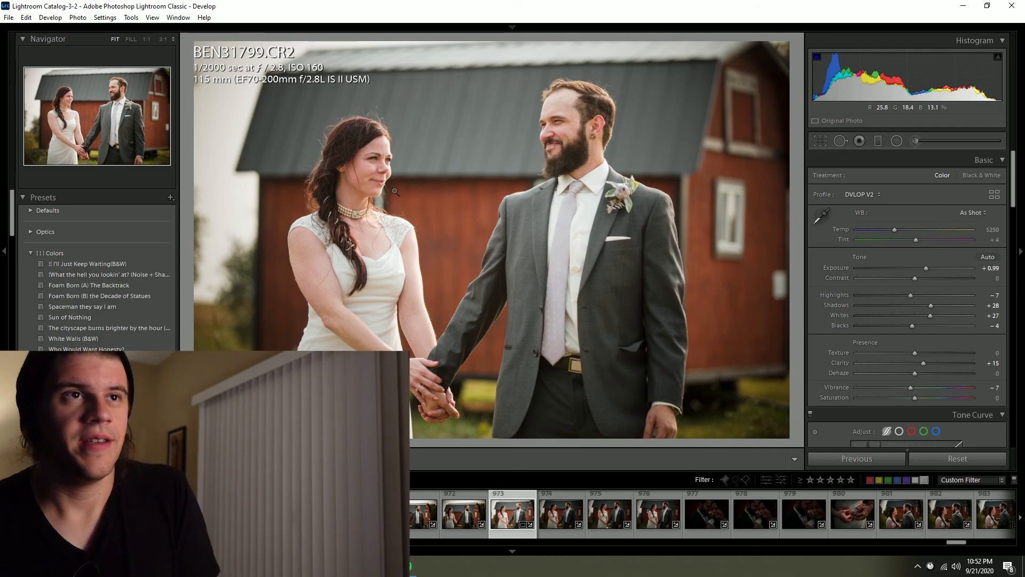
Step: Label BEN31799.CR2 yellow and the close-up of the hands, BEN44004.CR2, red
{"action": "key", "text": "7"}
{"action": "key", "text": "Right"}
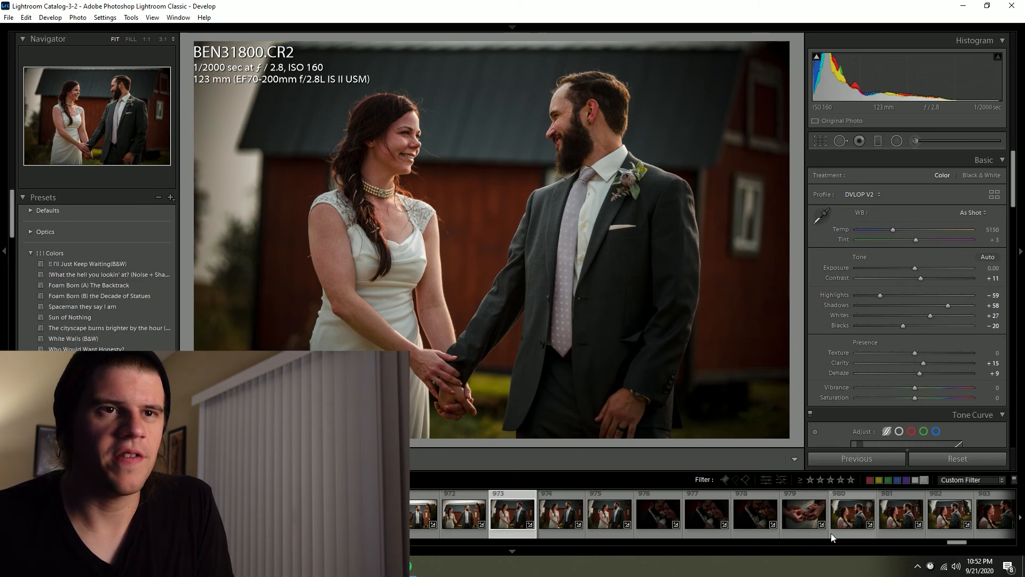
{"action": "left_click", "coordinate": [803, 521]}
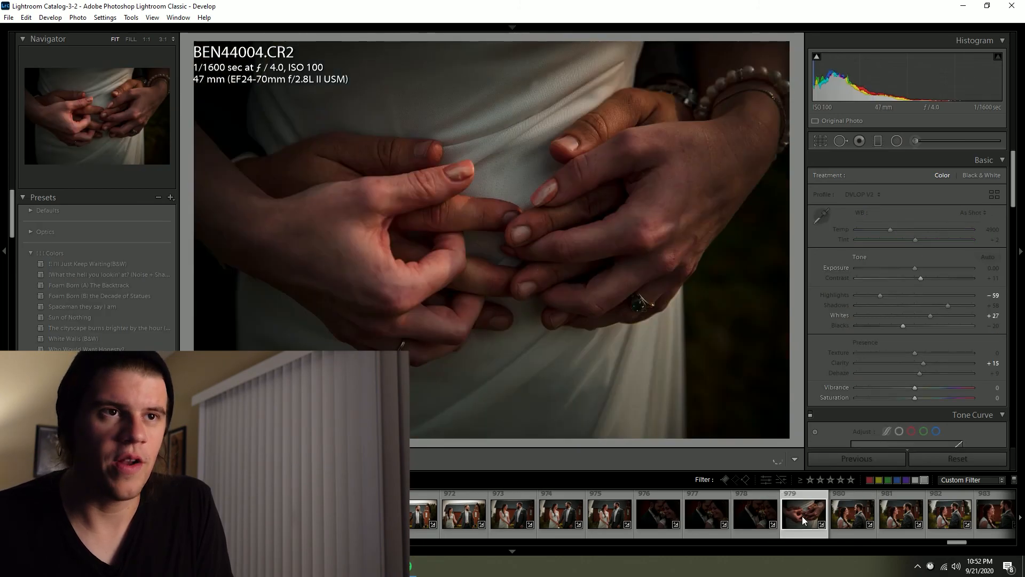
{"action": "key", "text": "6"}
{"action": "key", "text": "Right"}
Step: Open BEN44053.CR2, the boy with the bowl, set its exposure to +1.45 and label it yellow, moving on to BEN44054.CR2
{"action": "scroll", "coordinate": [801, 521], "scroll_direction": "down", "scroll_amount": 6}
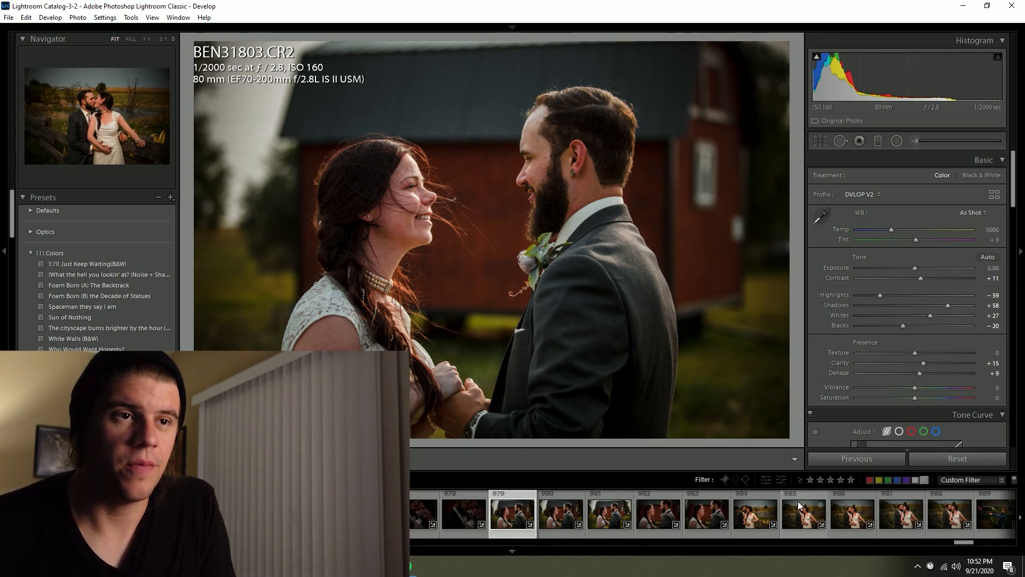
{"action": "scroll", "coordinate": [765, 521], "scroll_direction": "down", "scroll_amount": 6}
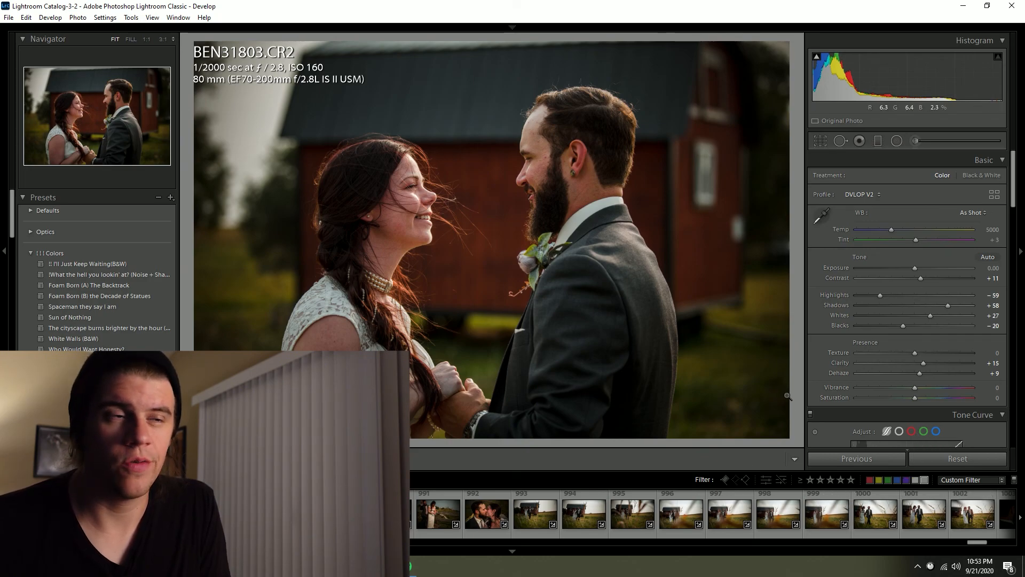
{"action": "scroll", "coordinate": [767, 520], "scroll_direction": "down", "scroll_amount": 5}
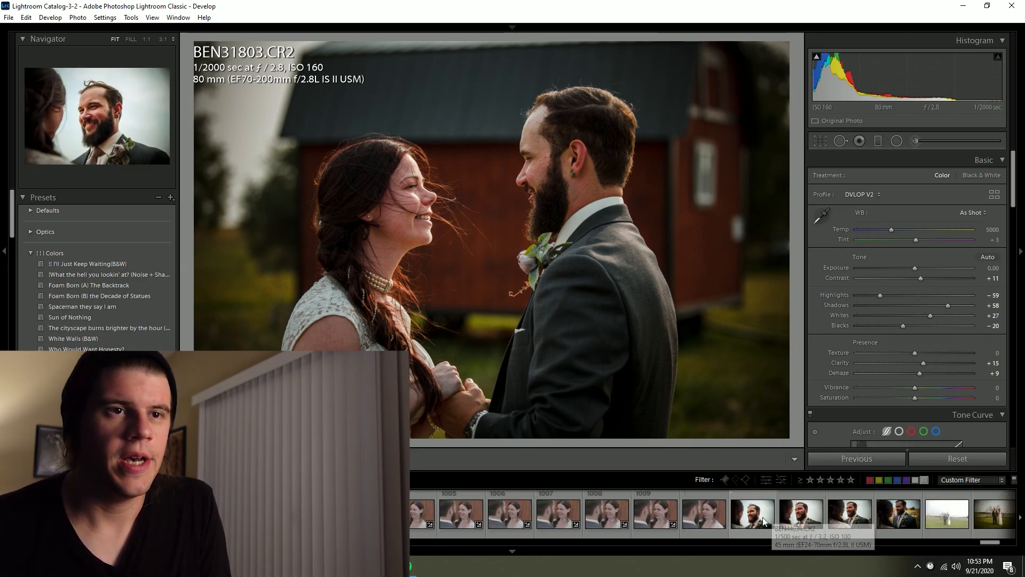
{"action": "scroll", "coordinate": [726, 534], "scroll_direction": "down", "scroll_amount": 2}
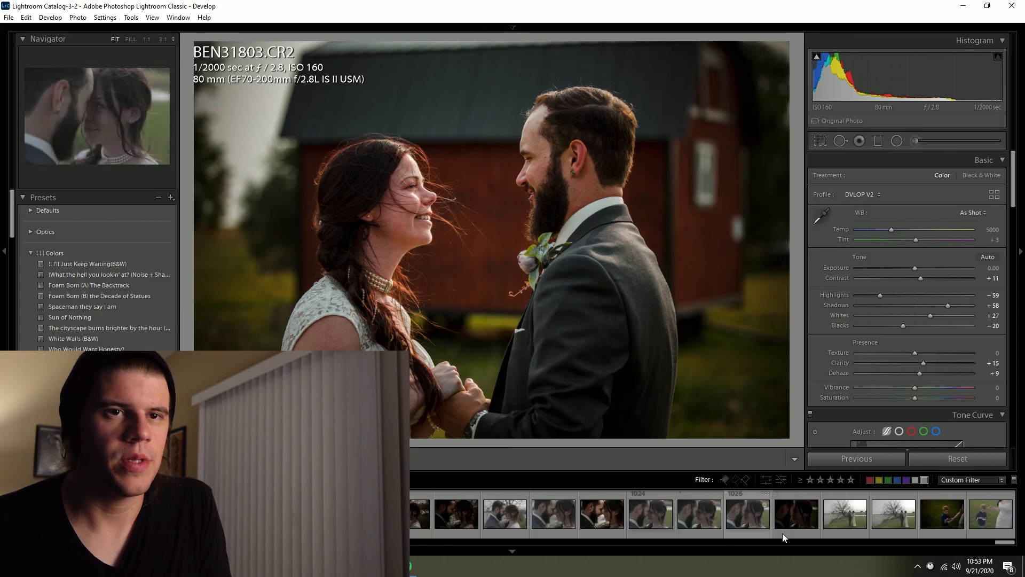
{"action": "left_click", "coordinate": [941, 525]}
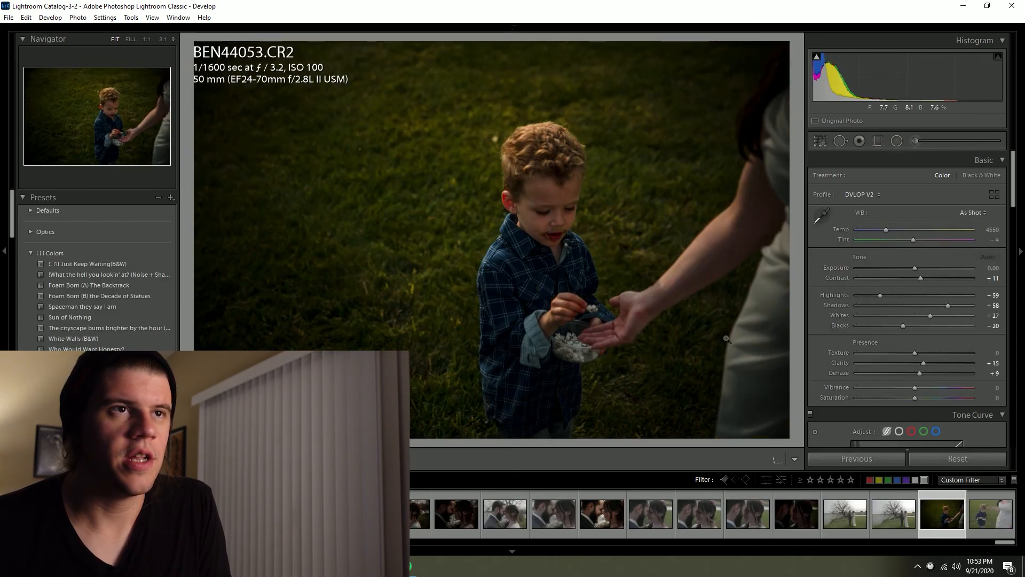
{"action": "left_click_drag", "start_coordinate": [925, 268], "coordinate": [931, 267]}
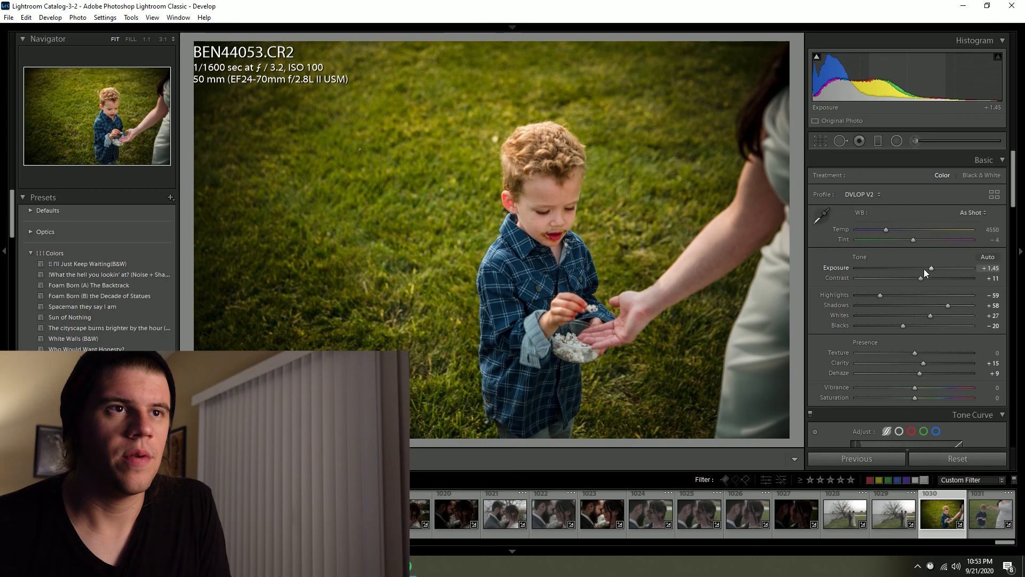
{"action": "key", "text": "7"}
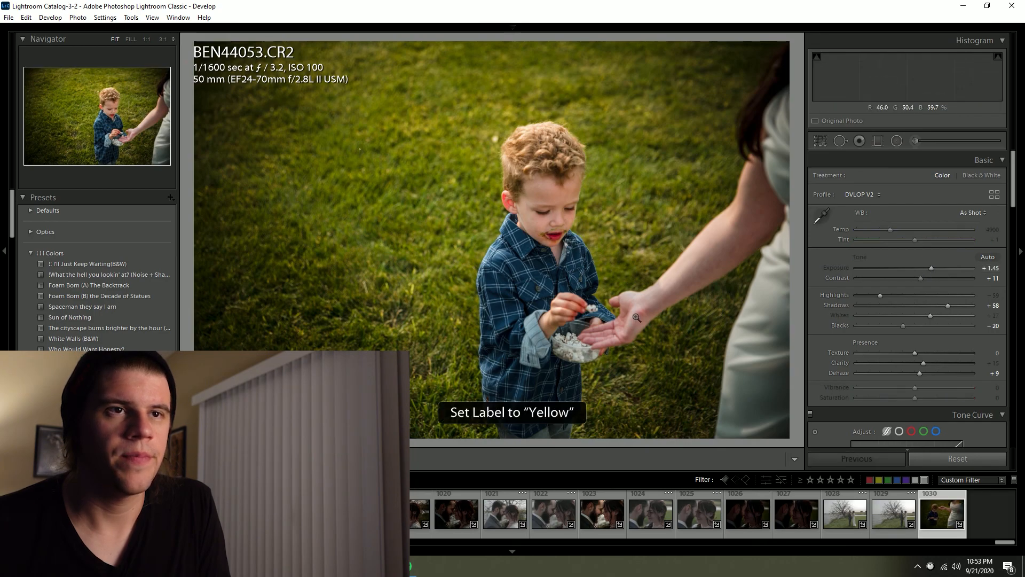
{"action": "key", "text": "Right"}
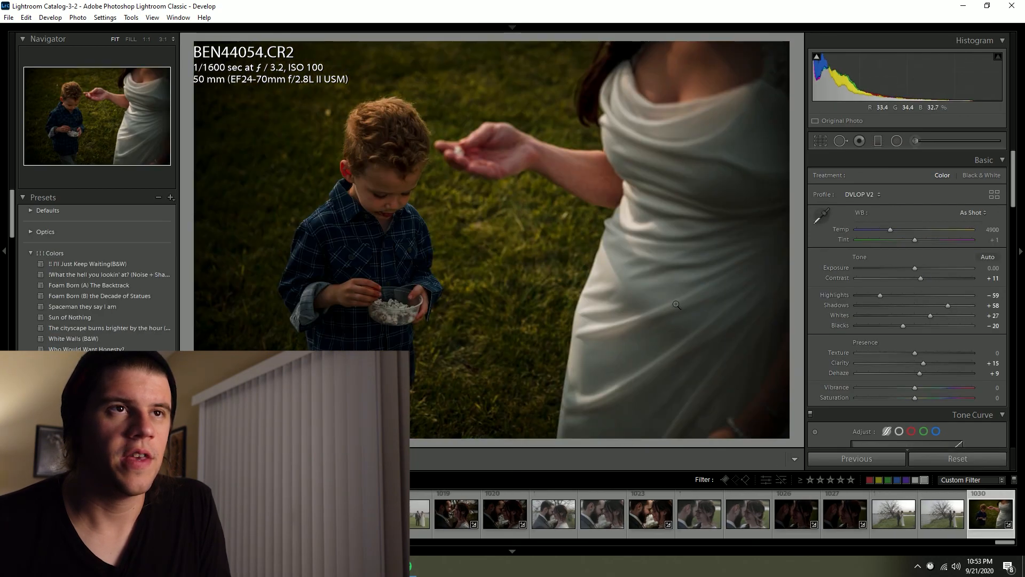
Step: Label BEN44054.CR2 and the tree photos BEN44052.CR2 and BEN44051.CR2 red
{"action": "key", "text": "6"}
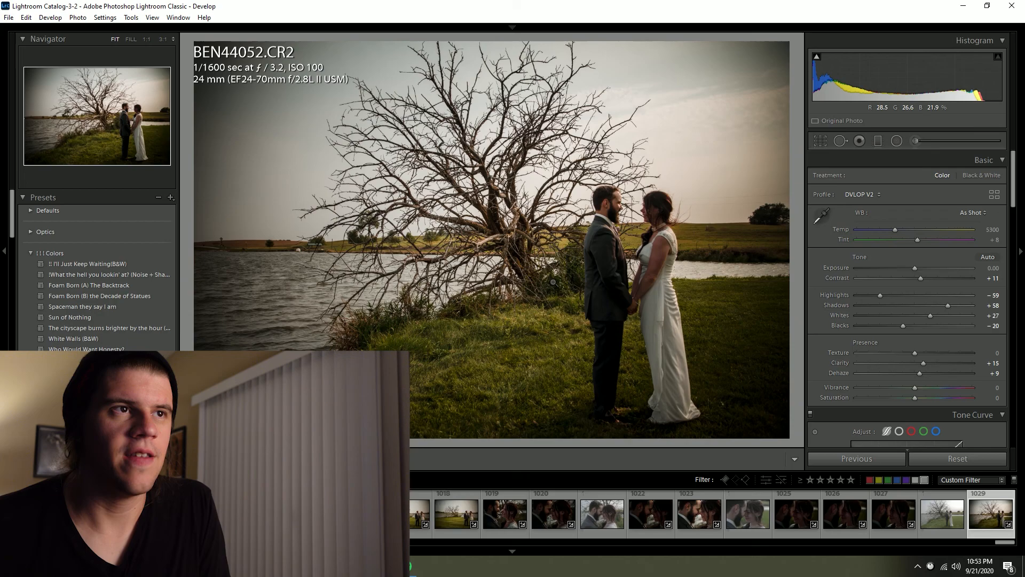
{"action": "key", "text": "6"}
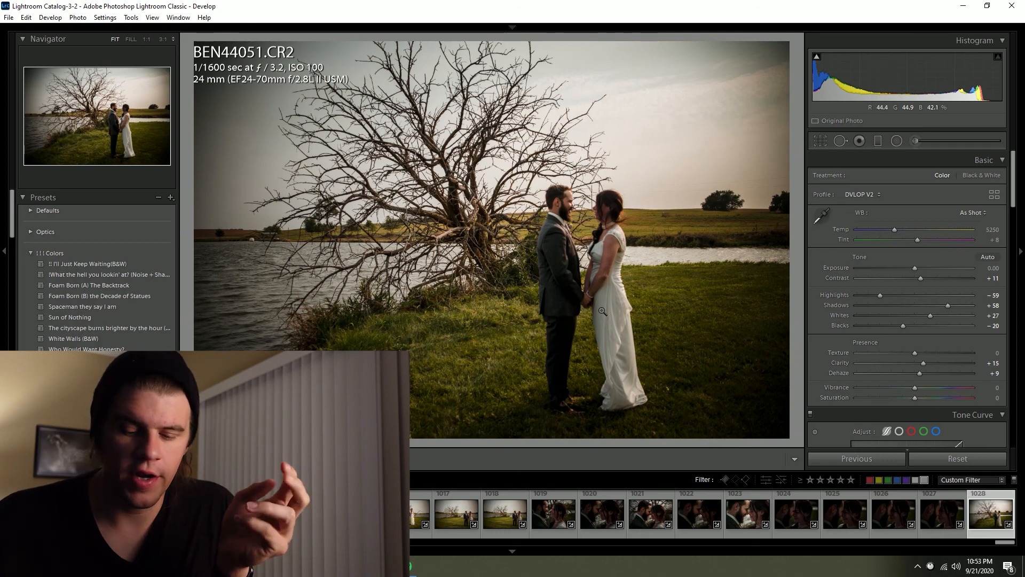
{"action": "key", "text": "6"}
{"action": "key", "text": "Right"}
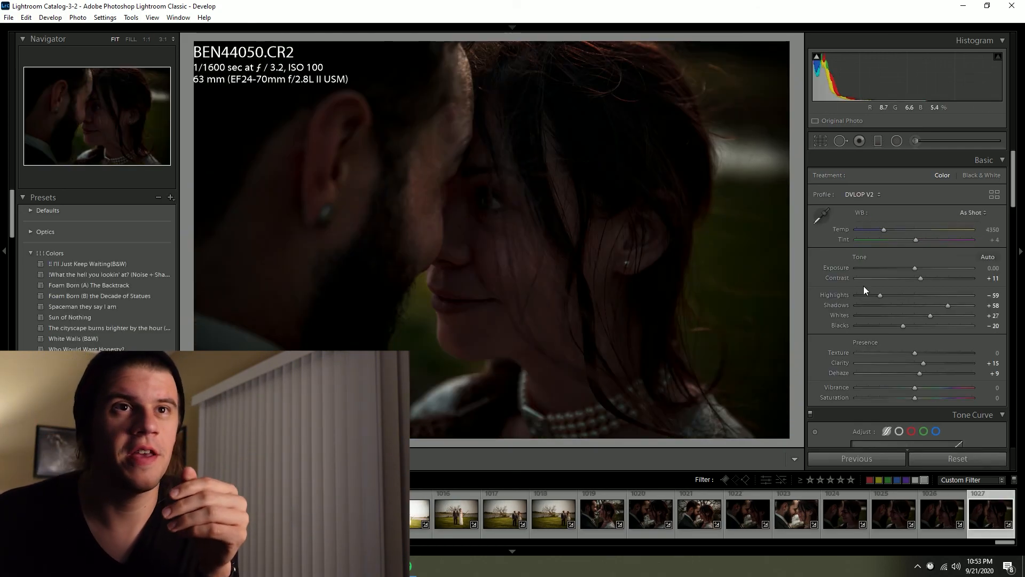
Step: Set the exposure to +1.96 on BEN44050.CR2 and +0.95 on BEN44039.CR2, and label BEN44039.CR2 red, moving on to BEN44040.CR2
{"action": "left_click_drag", "start_coordinate": [930, 274], "coordinate": [938, 267]}
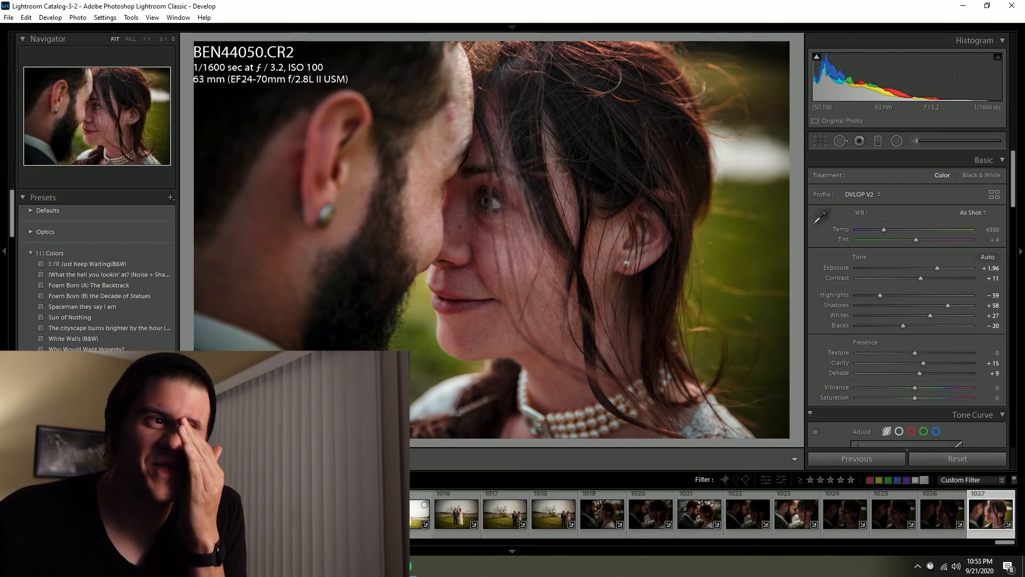
{"action": "left_click", "coordinate": [445, 515]}
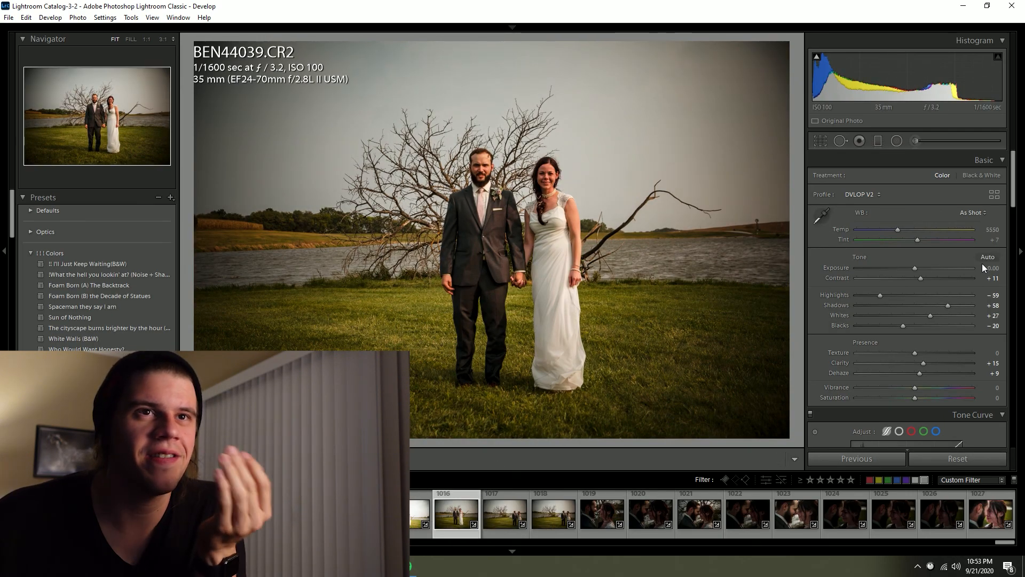
{"action": "left_click_drag", "start_coordinate": [915, 267], "coordinate": [925, 265]}
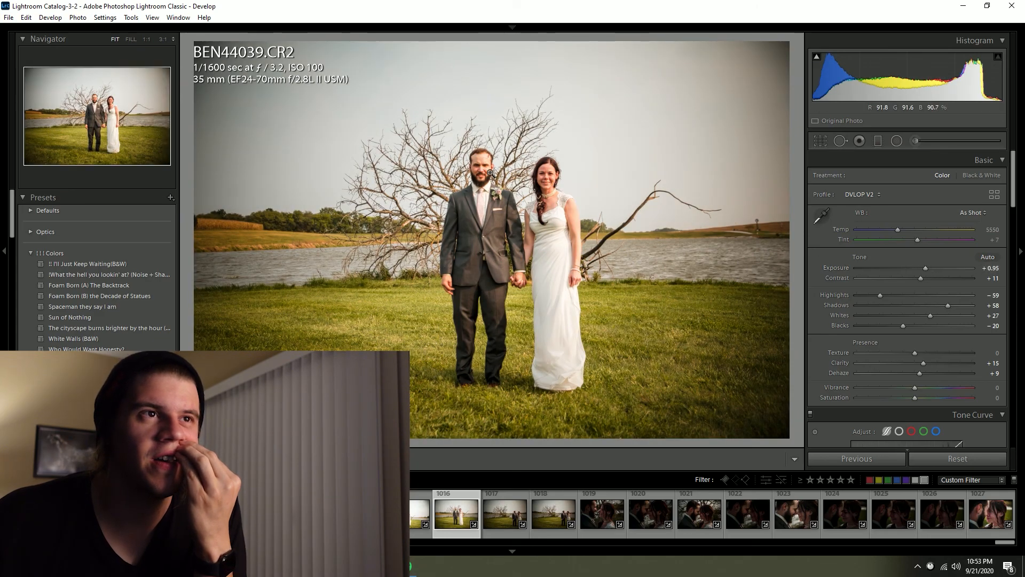
{"action": "key", "text": "6"}
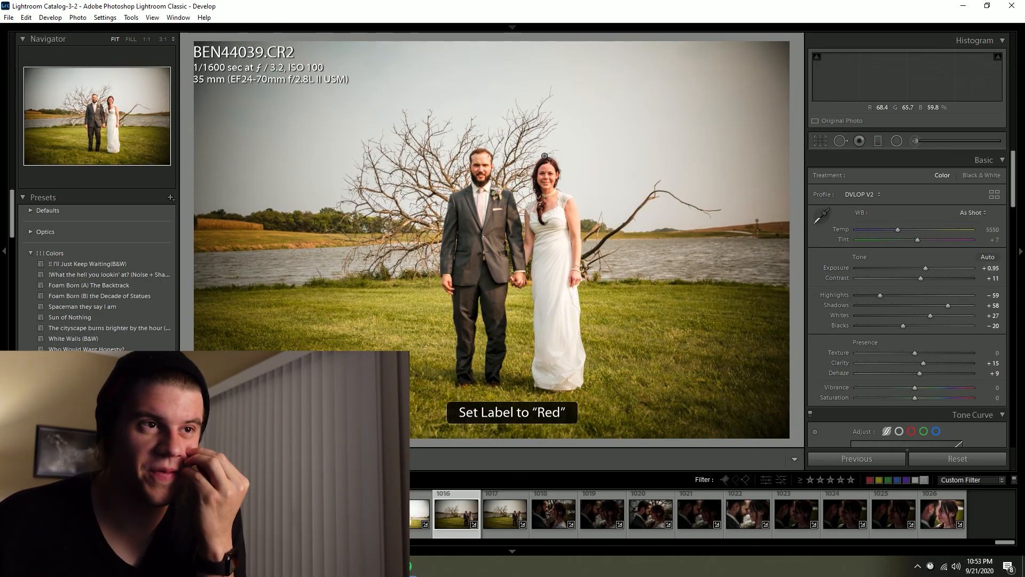
{"action": "key", "text": "Right"}
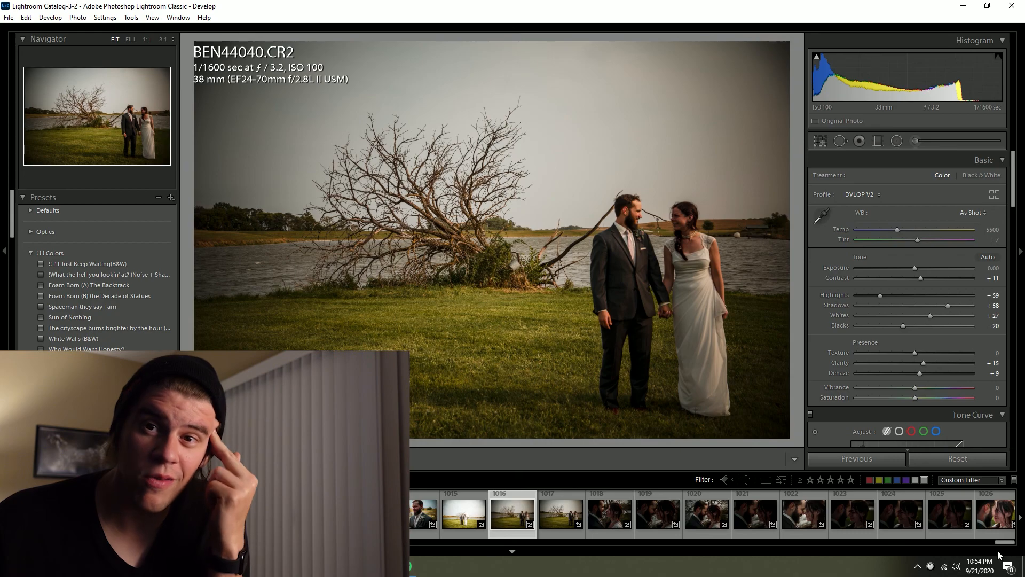
Step: Browse back through the shoot and review the indoor portrait BEN43827.CR2 and the skull-backdrop silhouette BEN43806.CR2
{"action": "left_click_drag", "start_coordinate": [995, 542], "coordinate": [854, 547]}
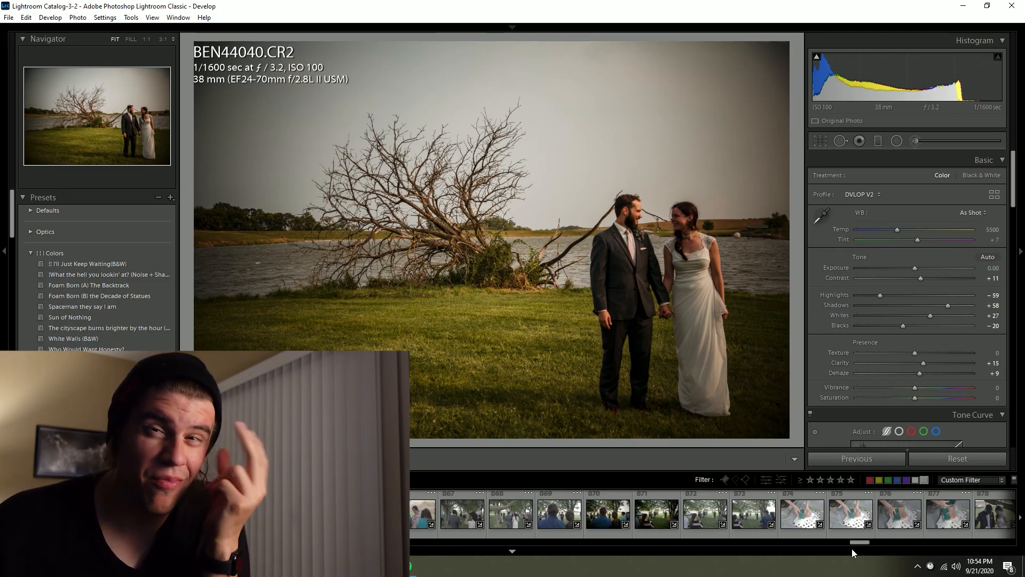
{"action": "left_click_drag", "start_coordinate": [855, 542], "coordinate": [762, 544]}
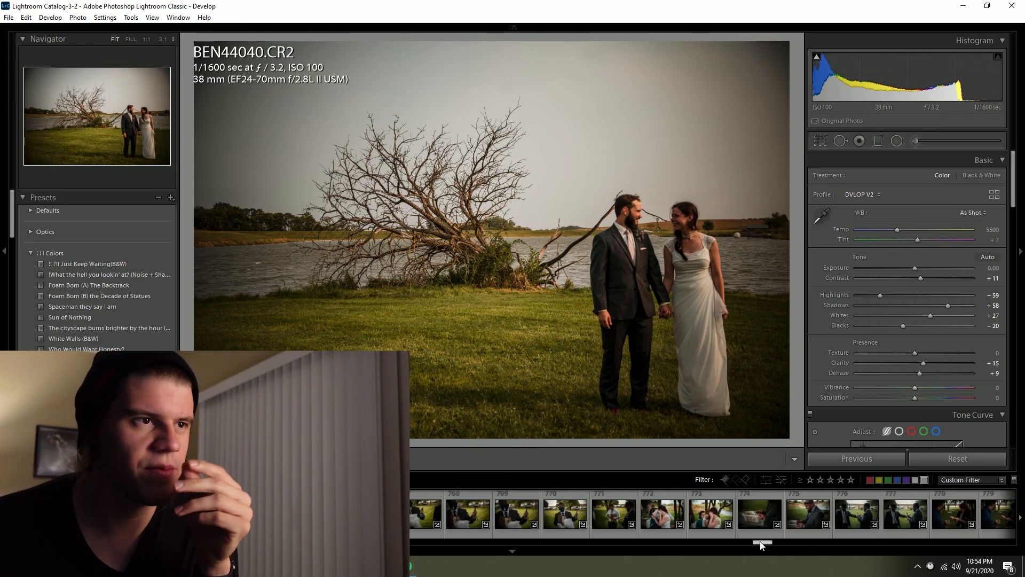
{"action": "left_click_drag", "start_coordinate": [760, 542], "coordinate": [743, 542]}
{"action": "scroll", "coordinate": [582, 536], "scroll_direction": "up", "scroll_amount": 10}
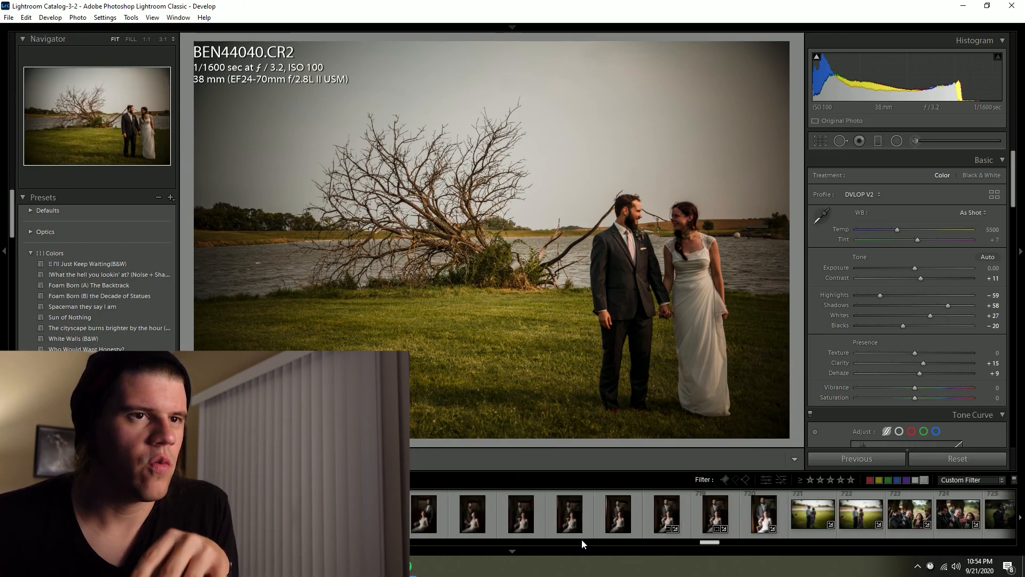
{"action": "left_click", "coordinate": [577, 514]}
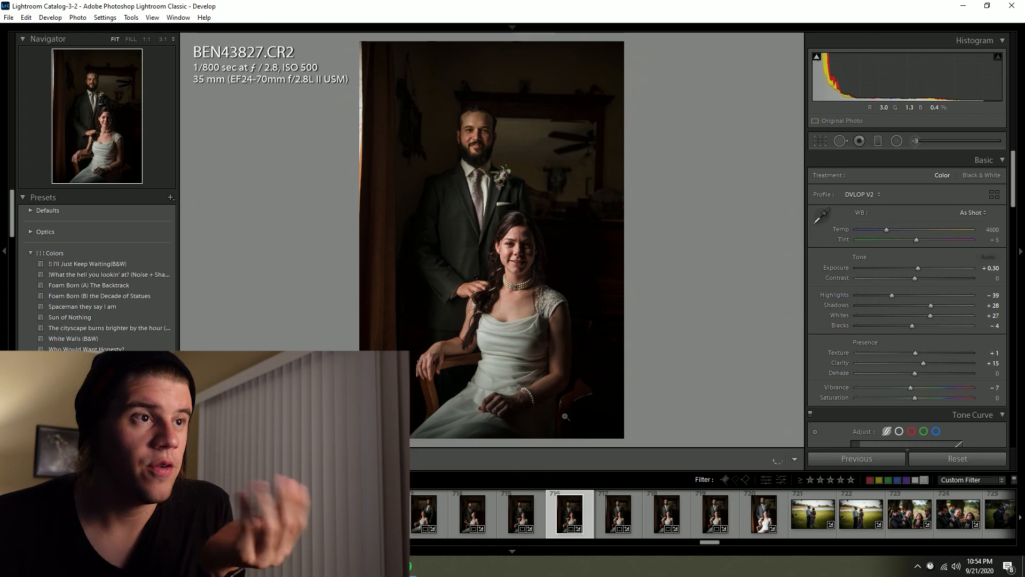
{"action": "scroll", "coordinate": [617, 523], "scroll_direction": "up", "scroll_amount": 10}
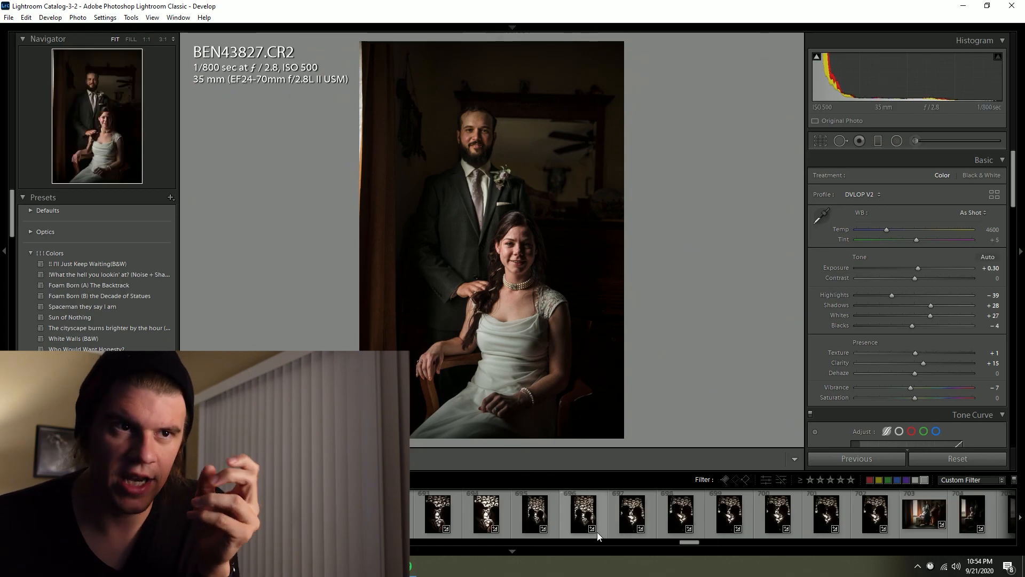
{"action": "left_click", "coordinate": [624, 515]}
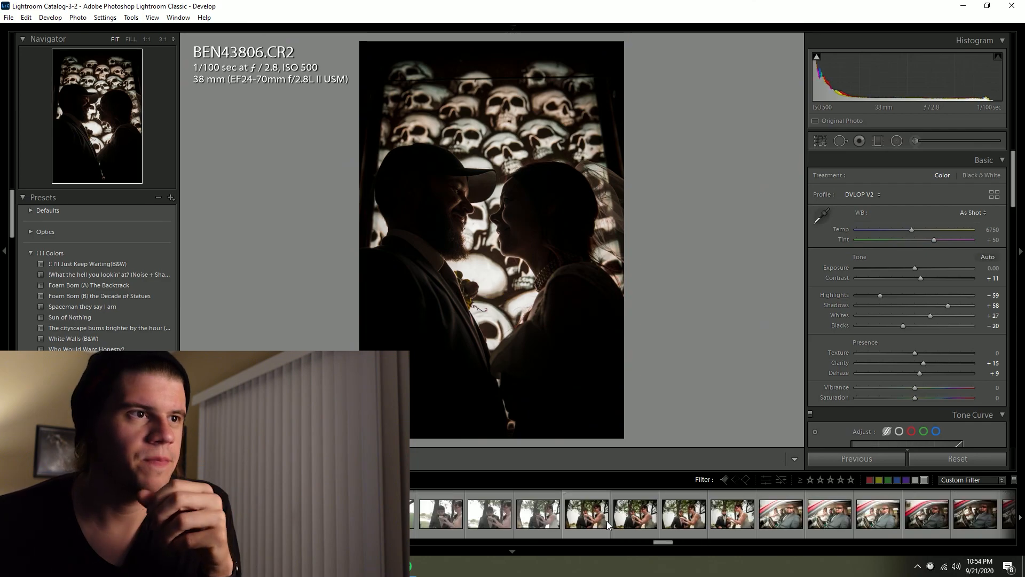
Step: Browse back to the ceremony photos and examine the bride's hug in BEN31598.CR2 and BEN31596.CR2
{"action": "scroll", "coordinate": [553, 534], "scroll_direction": "up", "scroll_amount": 10}
{"action": "scroll", "coordinate": [555, 534], "scroll_direction": "up", "scroll_amount": 10}
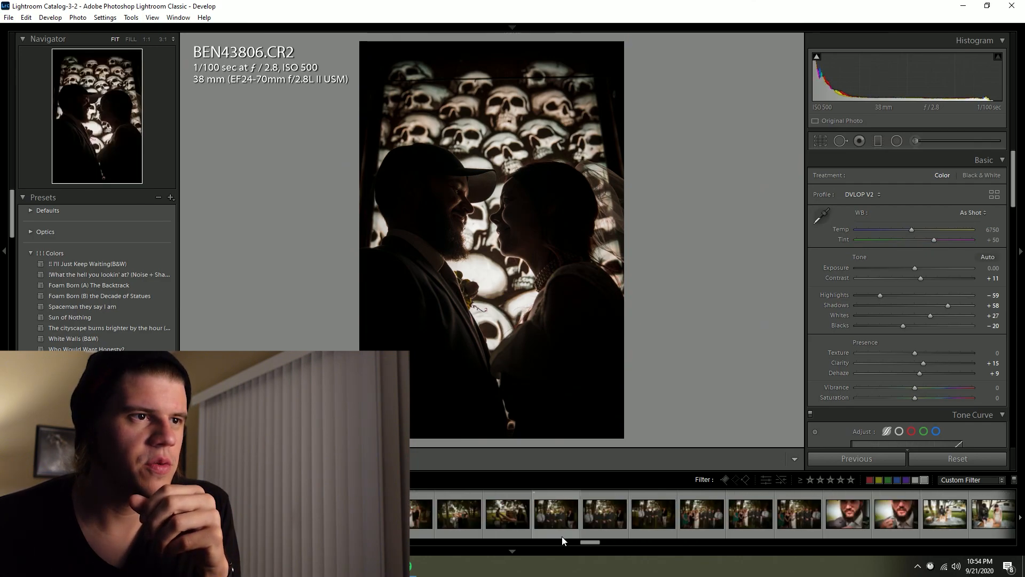
{"action": "scroll", "coordinate": [558, 534], "scroll_direction": "up", "scroll_amount": 10}
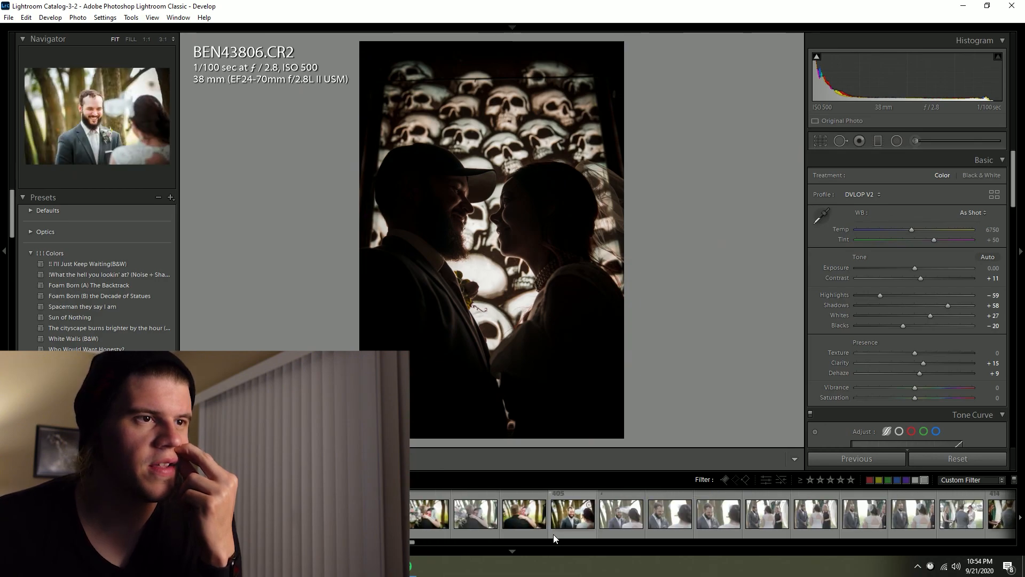
{"action": "left_click", "coordinate": [429, 524]}
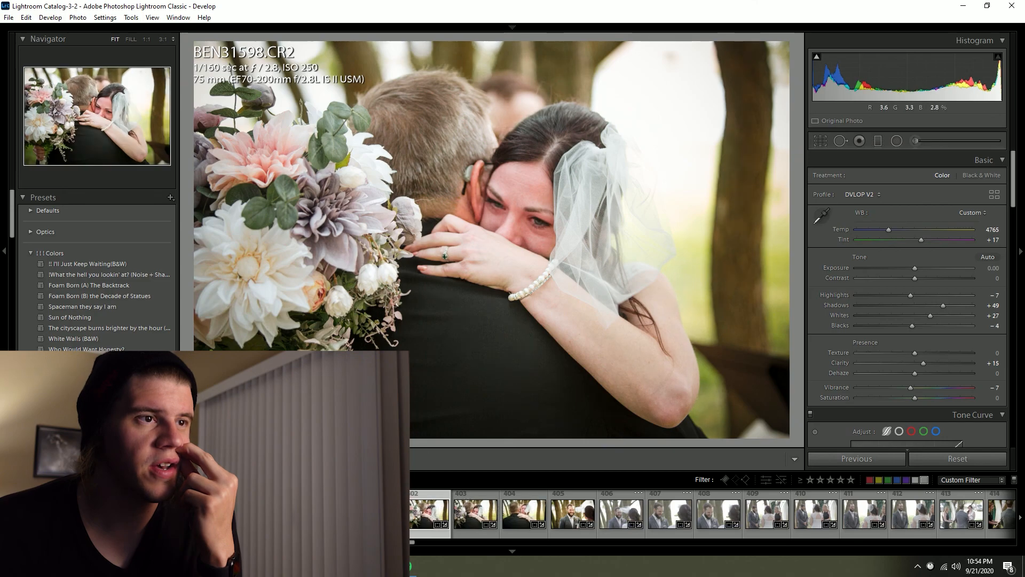
{"action": "key", "text": "Left"}
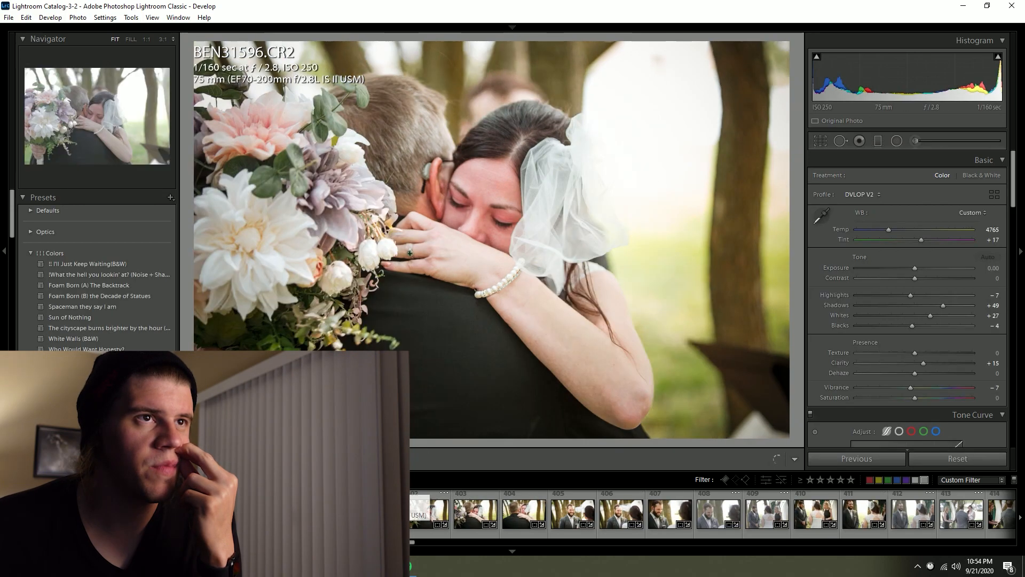
{"action": "left_click", "coordinate": [483, 221]}
{"action": "left_click", "coordinate": [483, 220]}
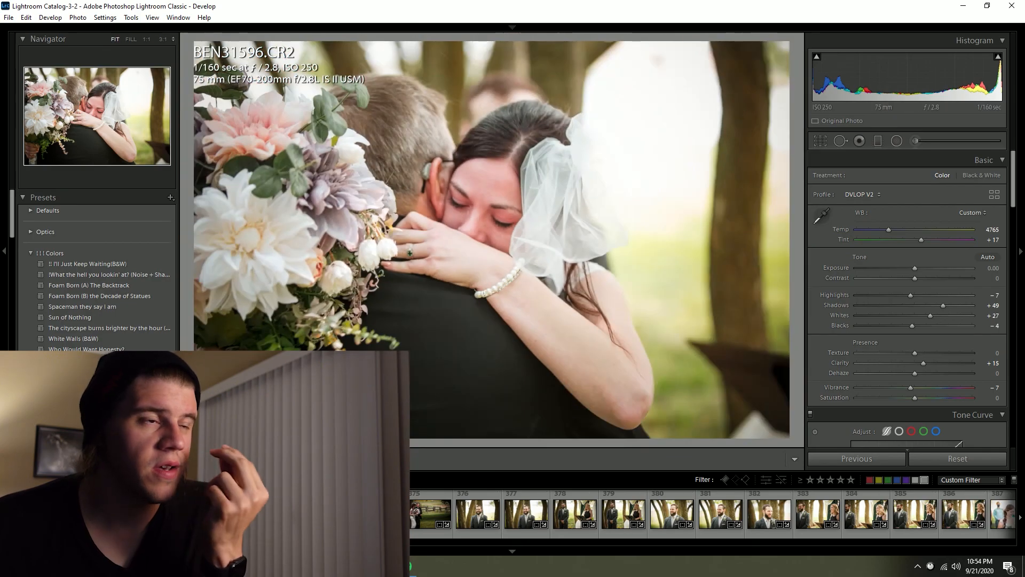
Step: Open the bride-escort photo BEN31569.CR2, check the man's face at full size, and set the exposure to +0.25
{"action": "left_click", "coordinate": [326, 516]}
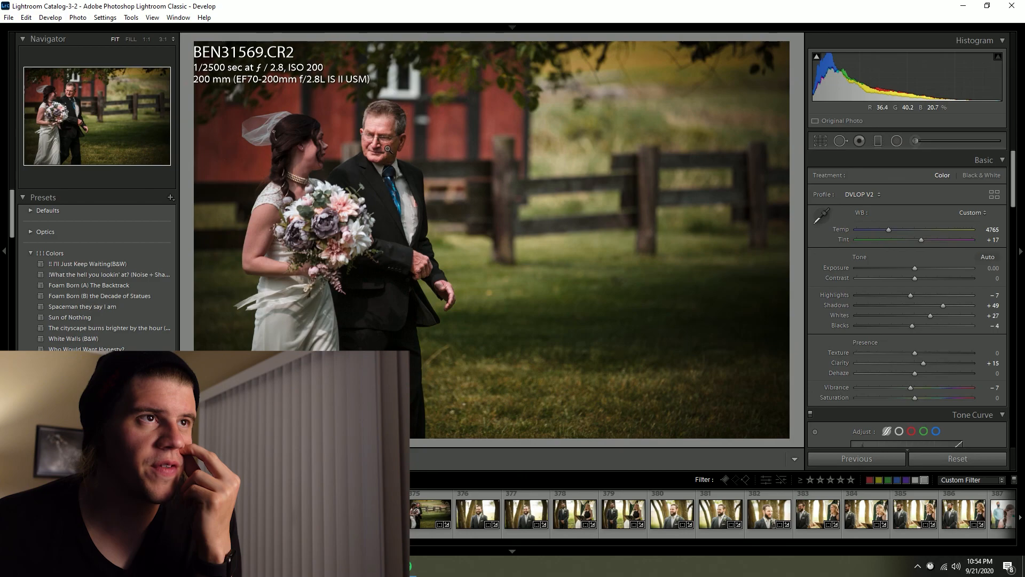
{"action": "left_click", "coordinate": [388, 149]}
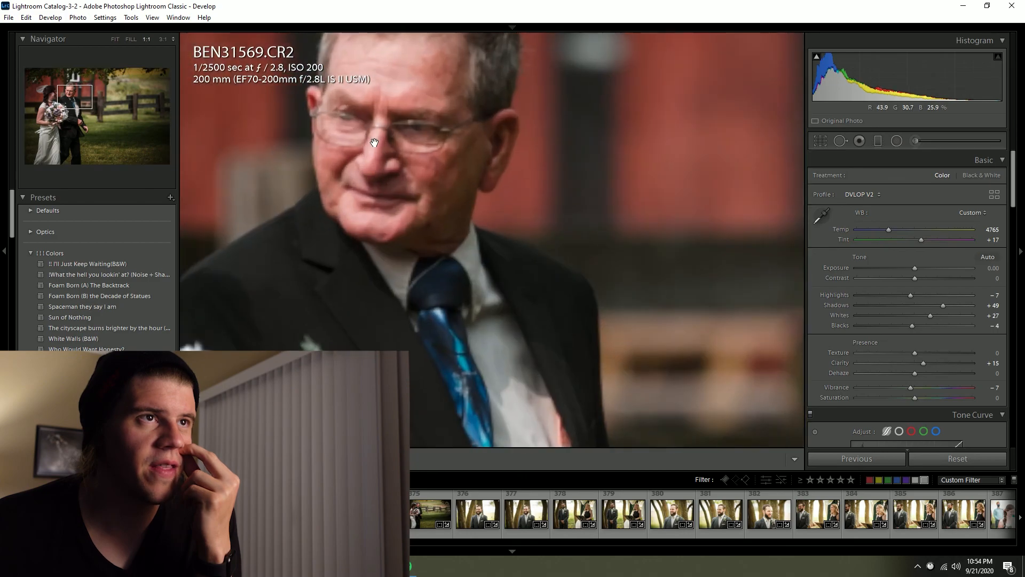
{"action": "left_click", "coordinate": [376, 146]}
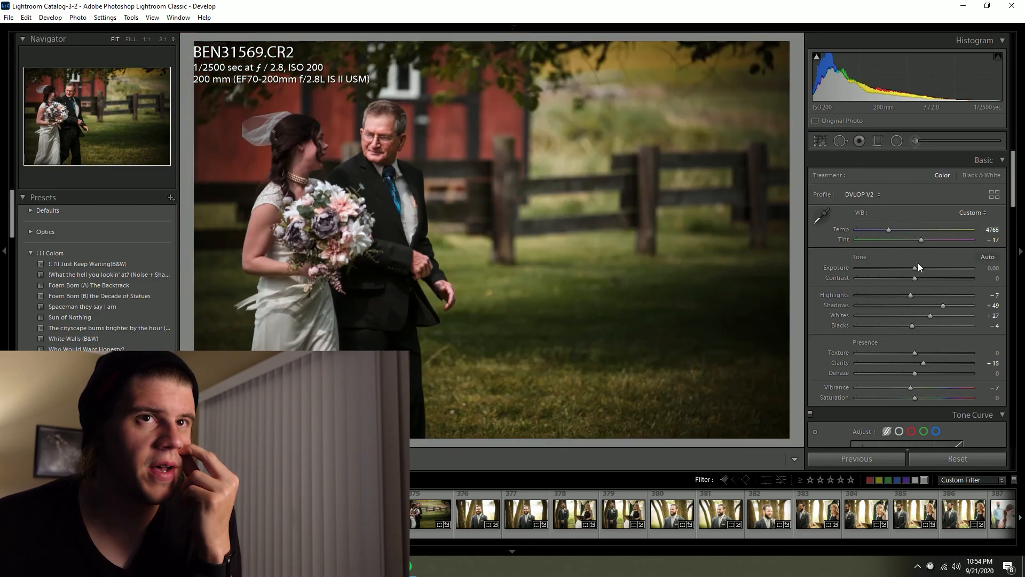
{"action": "left_click_drag", "start_coordinate": [914, 268], "coordinate": [916, 269]}
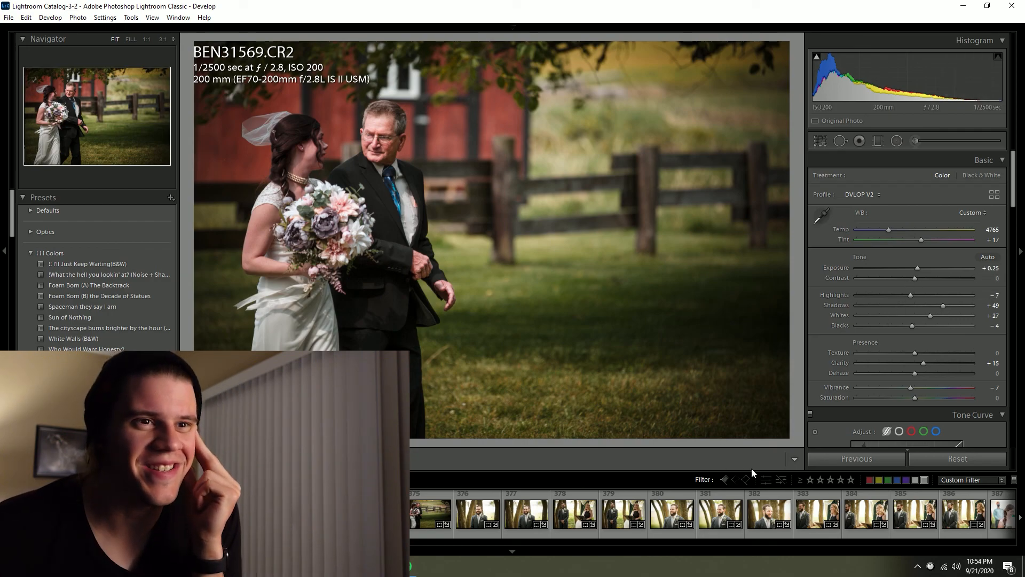
Step: Open the groom portrait BEN31576.CR2 and examine his face and skin at full size
{"action": "left_click", "coordinate": [691, 525]}
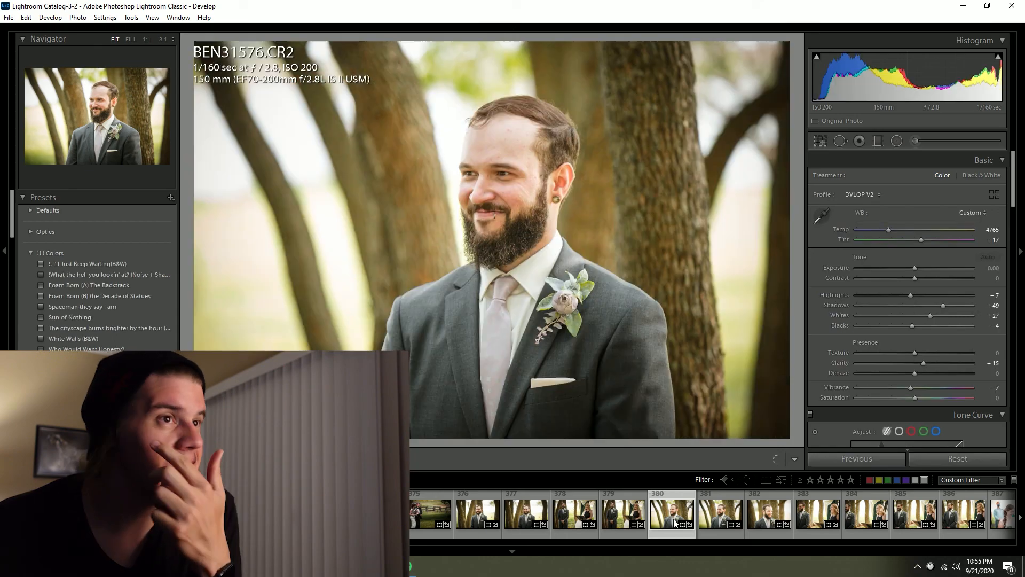
{"action": "left_click", "coordinate": [514, 199]}
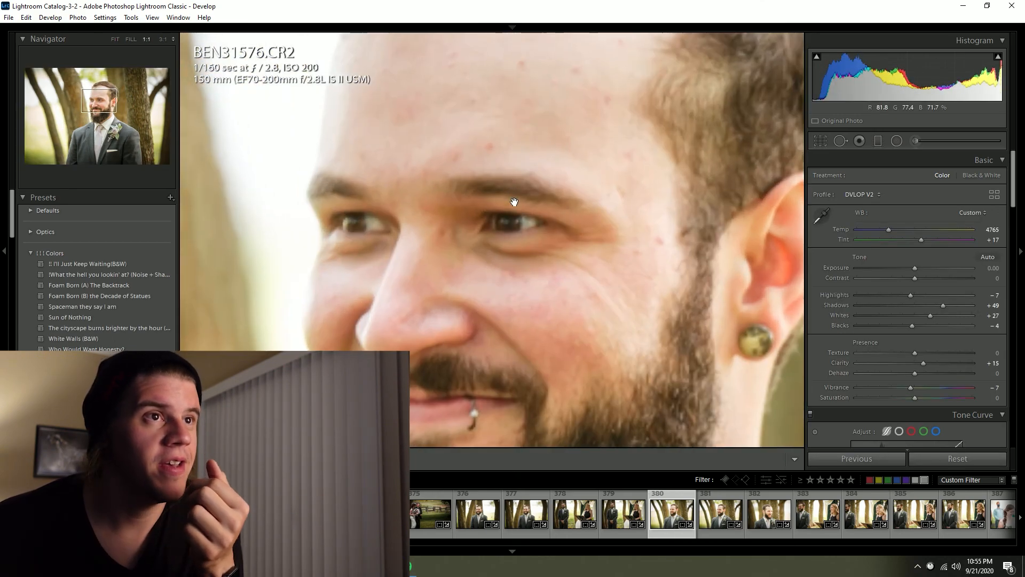
{"action": "left_click", "coordinate": [527, 237]}
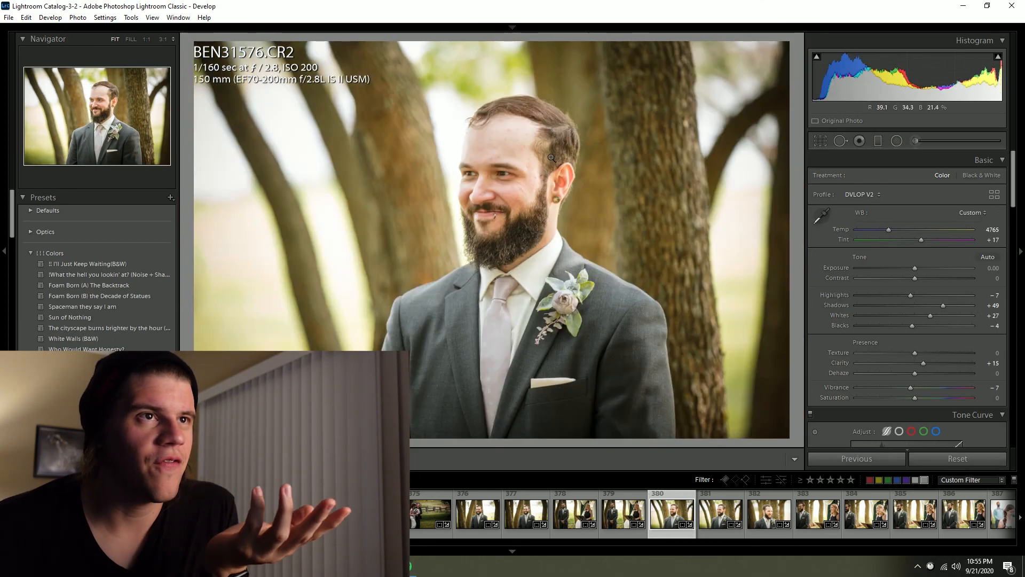
{"action": "left_click", "coordinate": [521, 256]}
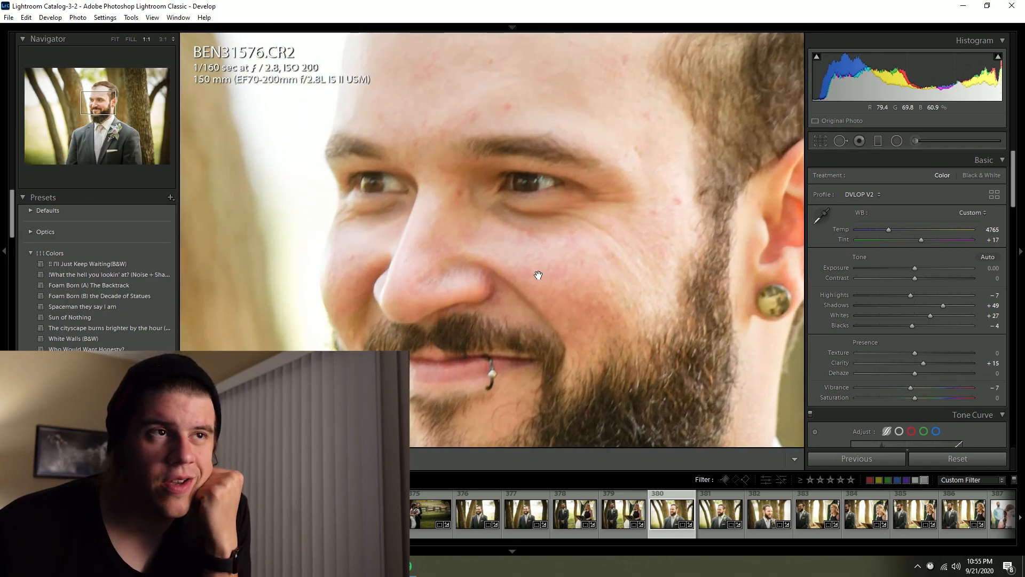
{"action": "left_click", "coordinate": [538, 275]}
Step: Go to BEN31579.CR2, showing the groom beside the officiant, and label it red
{"action": "left_click", "coordinate": [761, 518]}
{"action": "left_click", "coordinate": [823, 519]}
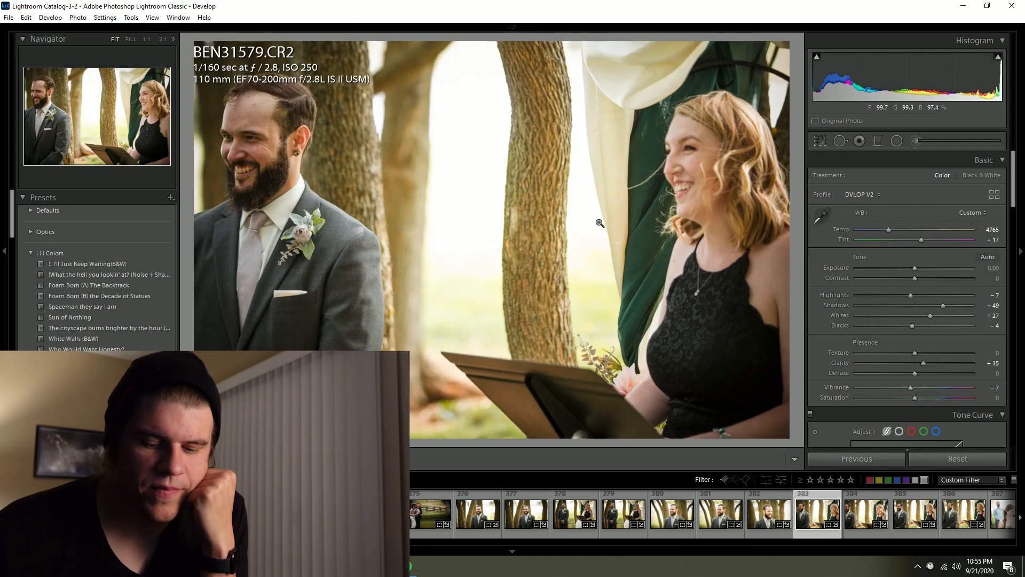
{"action": "key", "text": "6"}
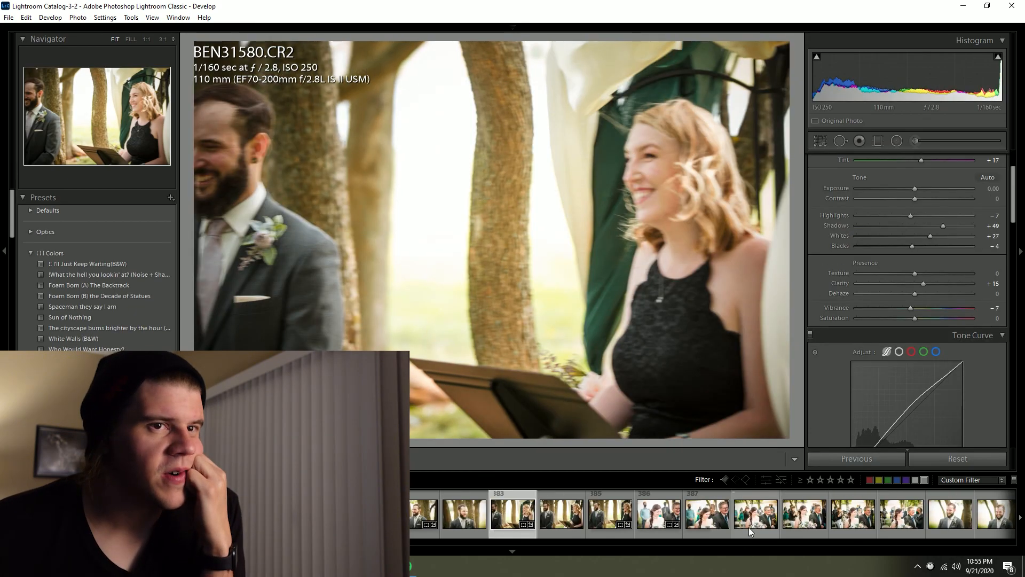
Step: Find the out-of-focus ceremony shot BEN31634.CR2, label it red, and move on through the bride photo BEN31636.CR2
{"action": "scroll", "coordinate": [757, 530], "scroll_direction": "down", "scroll_amount": 6}
{"action": "scroll", "coordinate": [759, 529], "scroll_direction": "down", "scroll_amount": 2}
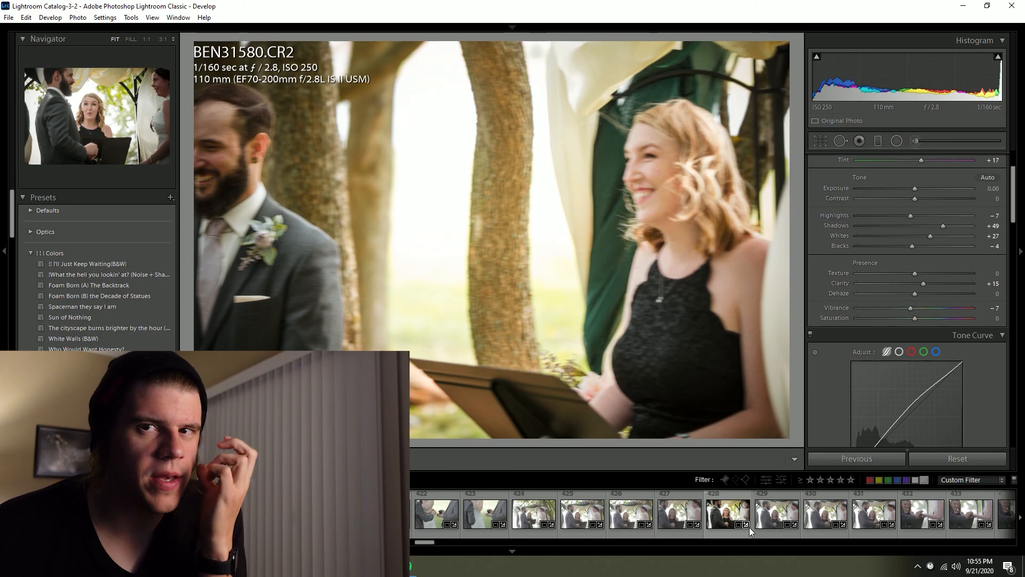
{"action": "scroll", "coordinate": [729, 528], "scroll_direction": "down", "scroll_amount": 3}
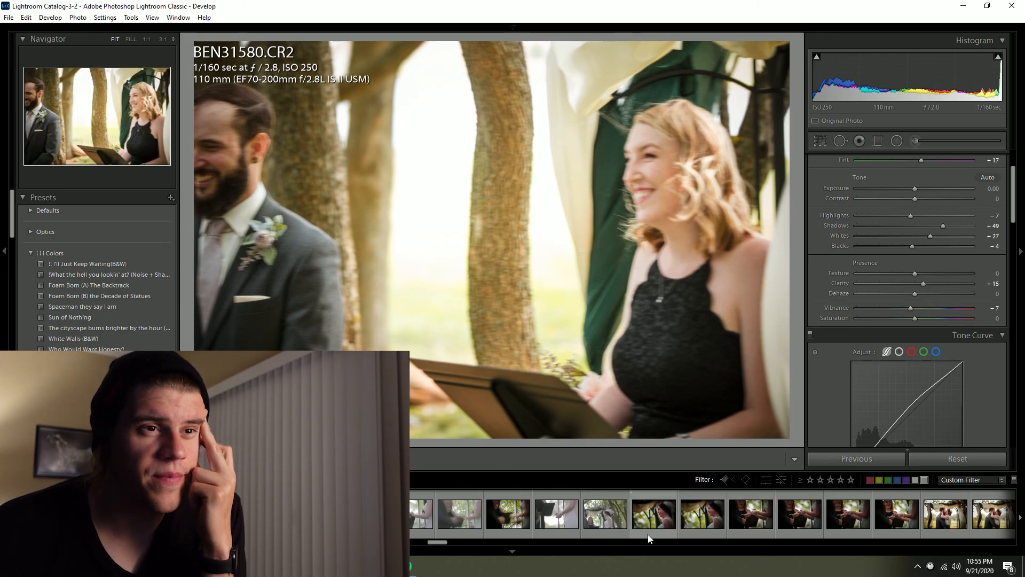
{"action": "left_click", "coordinate": [503, 508]}
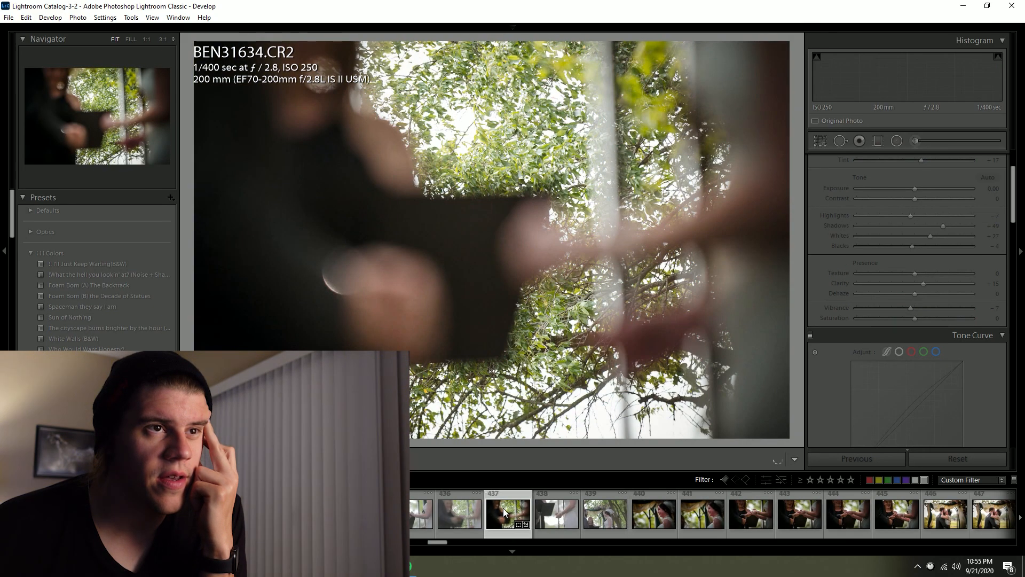
{"action": "key", "text": "6"}
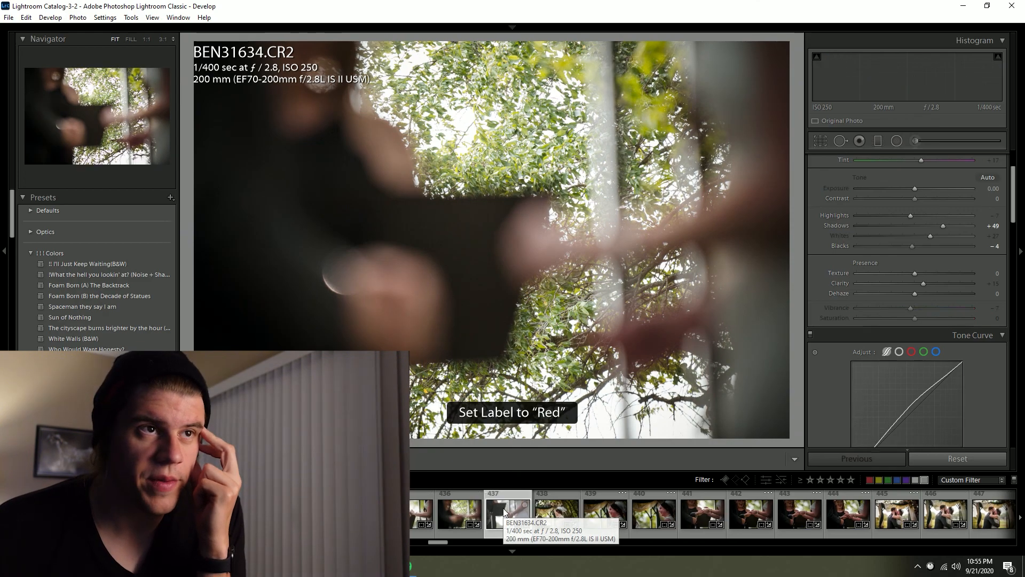
{"action": "key", "text": "Right"}
{"action": "key", "text": "Right"}
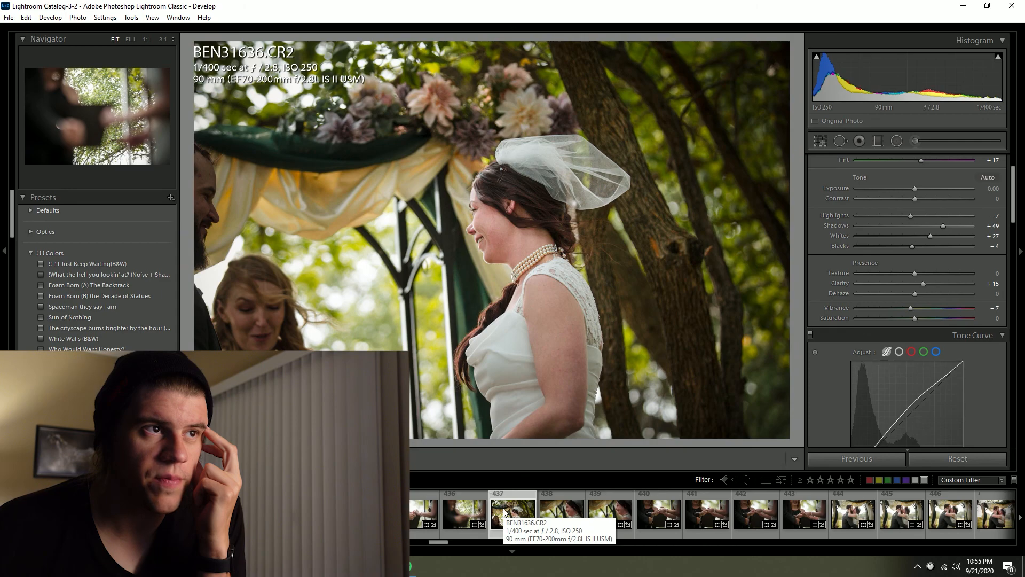
{"action": "key", "text": "Right"}
Step: Apply the "Spaceman they say I am" preset to the ring-exchange photo BEN31640.CR2 and set its exposure to +1.27
{"action": "left_click", "coordinate": [661, 519]}
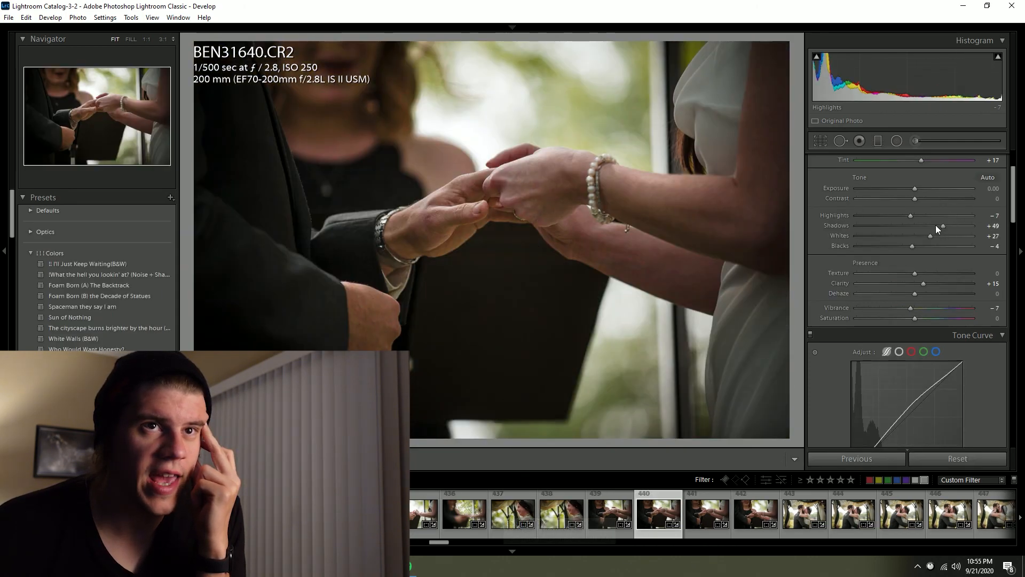
{"action": "left_click", "coordinate": [925, 190]}
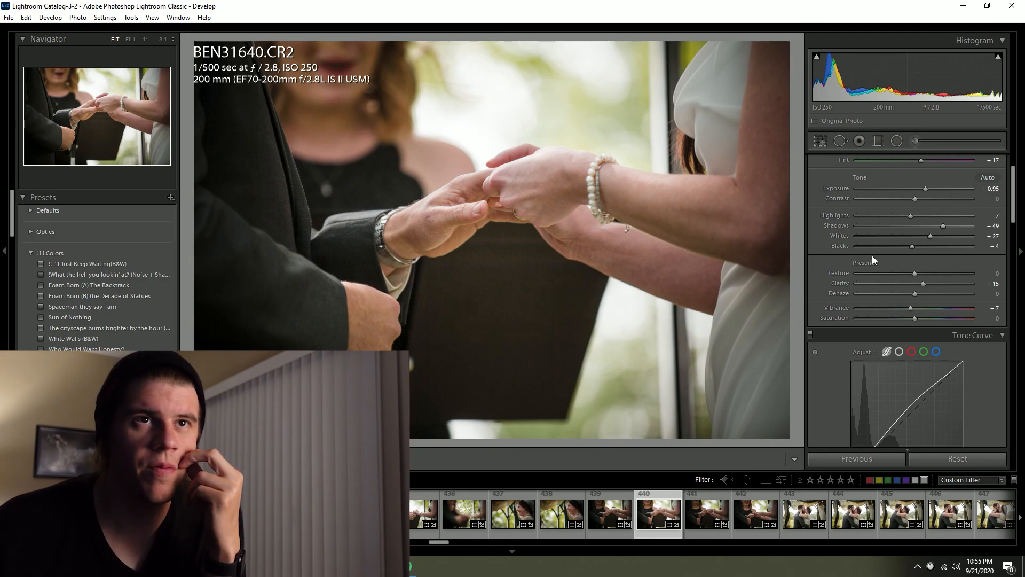
{"action": "left_click_drag", "start_coordinate": [926, 184], "coordinate": [927, 185]}
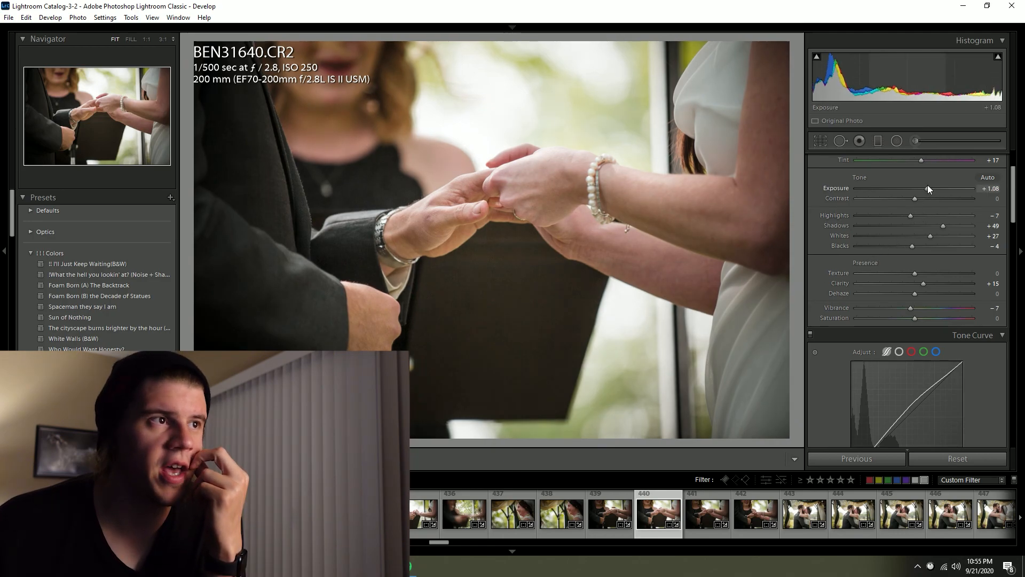
{"action": "left_click", "coordinate": [102, 307]}
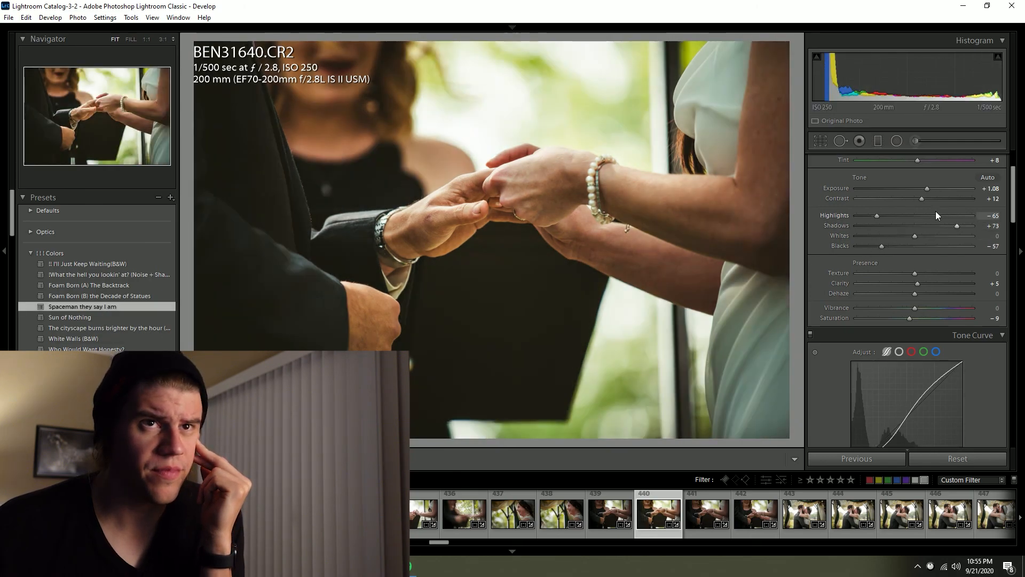
{"action": "left_click_drag", "start_coordinate": [929, 191], "coordinate": [932, 188]}
Step: Set the white balance of BEN31640.CR2 to Auto and label the photo yellow
{"action": "scroll", "coordinate": [961, 228], "scroll_direction": "up", "scroll_amount": 2}
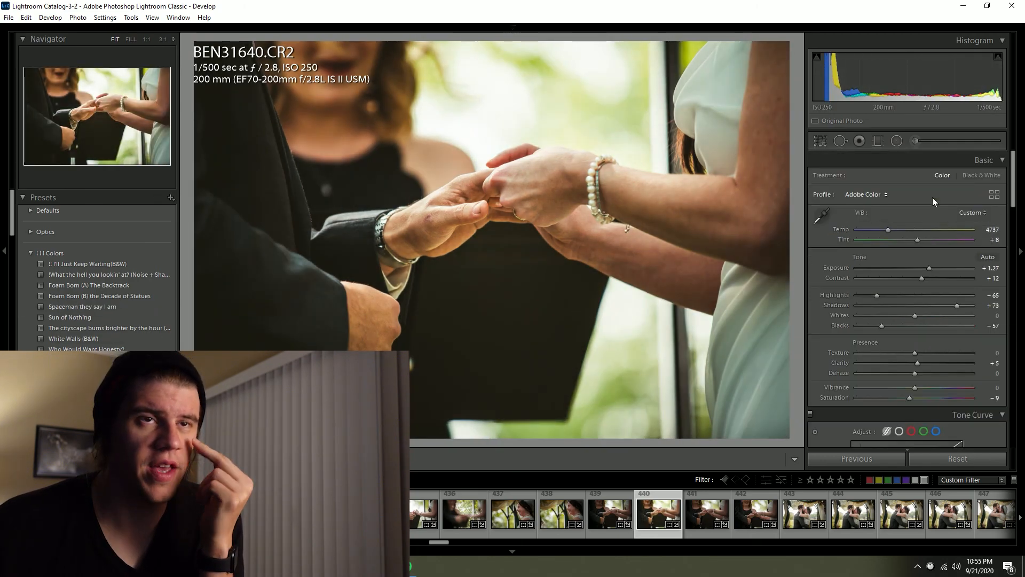
{"action": "left_click", "coordinate": [969, 212]}
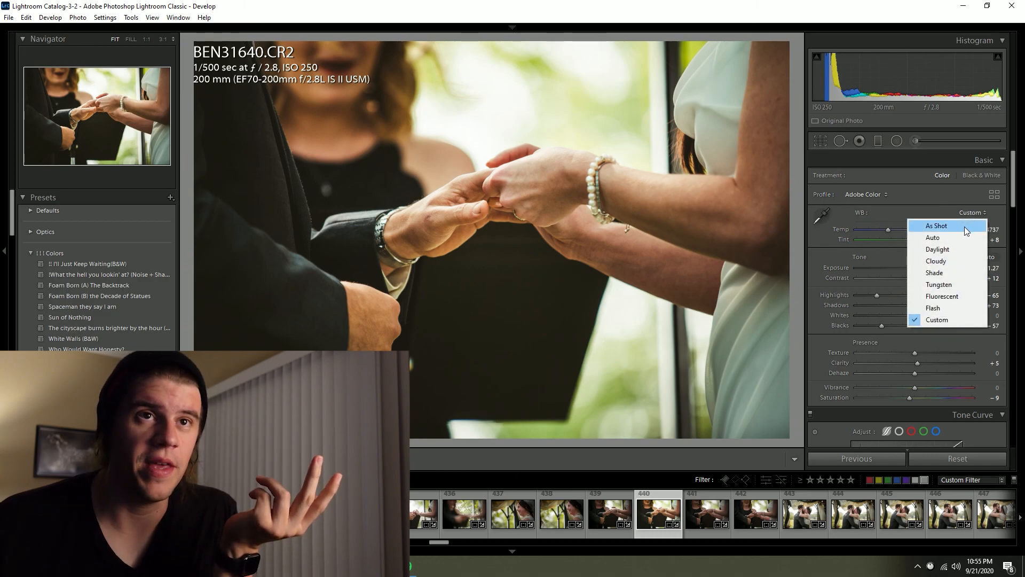
{"action": "left_click", "coordinate": [960, 237]}
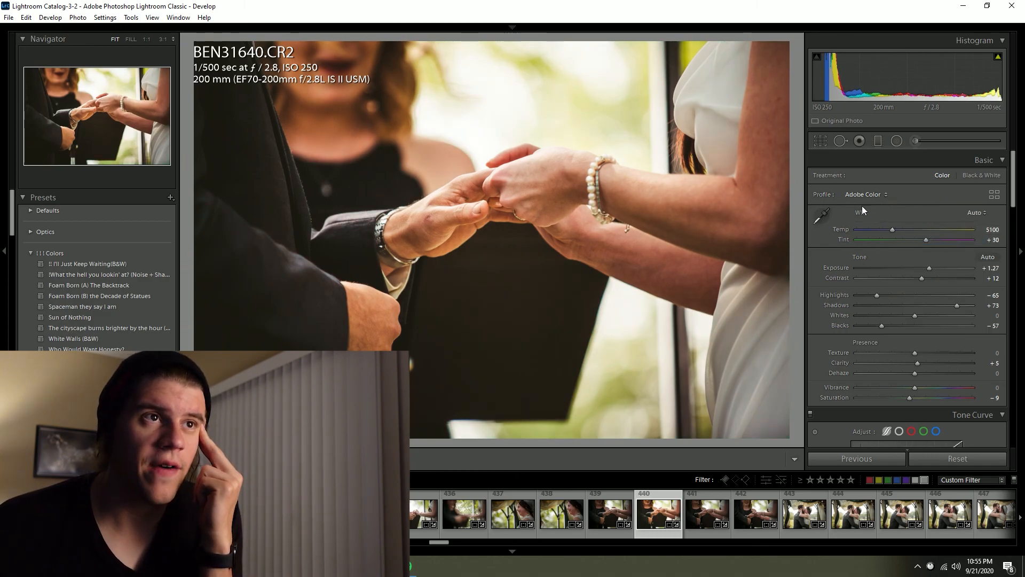
{"action": "key", "text": "7"}
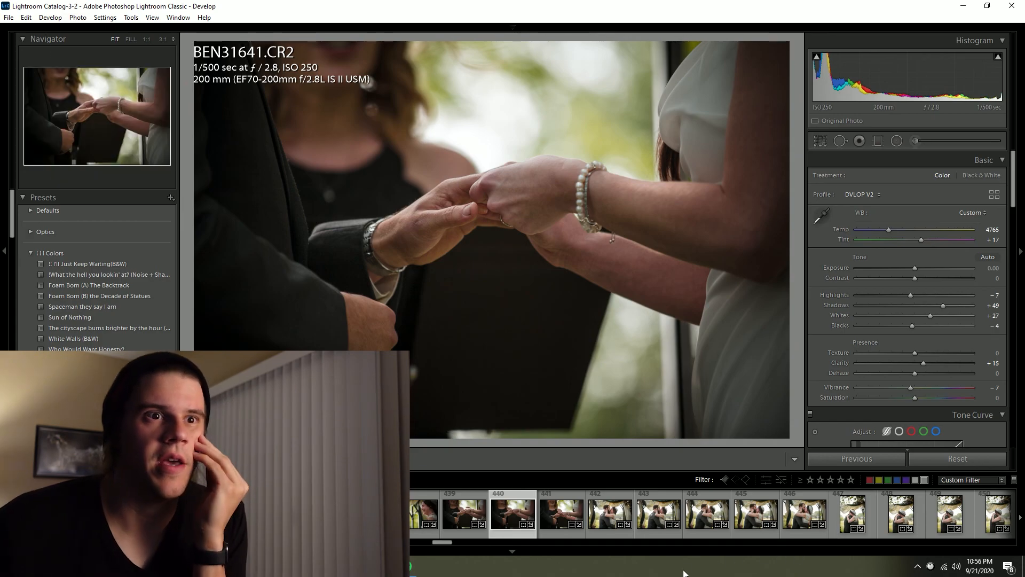
Step: Browse ahead to the signing photo BEN43630.CR2 and straighten its crop to an angle of -3.02
{"action": "scroll", "coordinate": [736, 519], "scroll_direction": "down", "scroll_amount": 3}
{"action": "scroll", "coordinate": [661, 523], "scroll_direction": "down", "scroll_amount": 5}
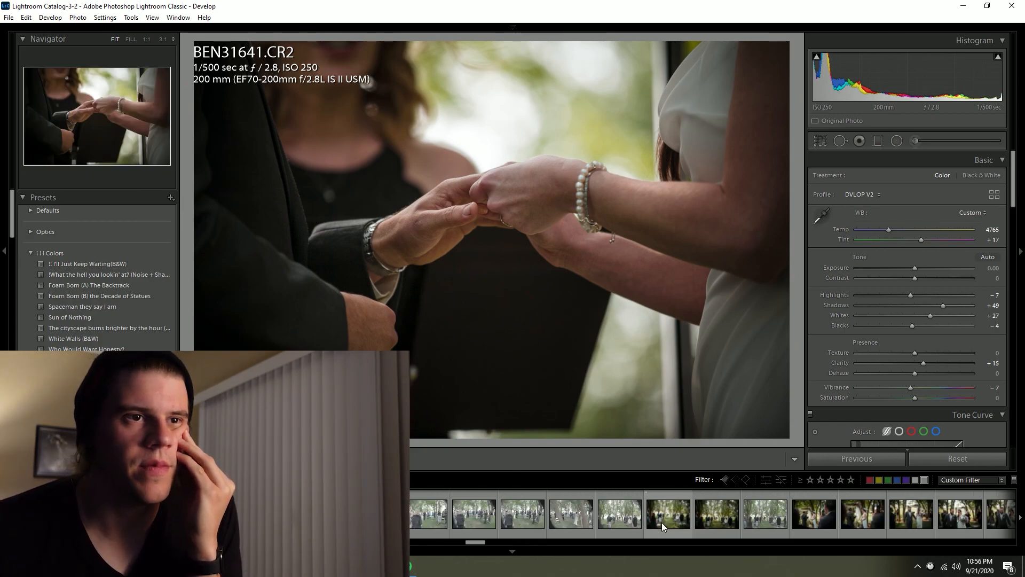
{"action": "left_click", "coordinate": [562, 521]}
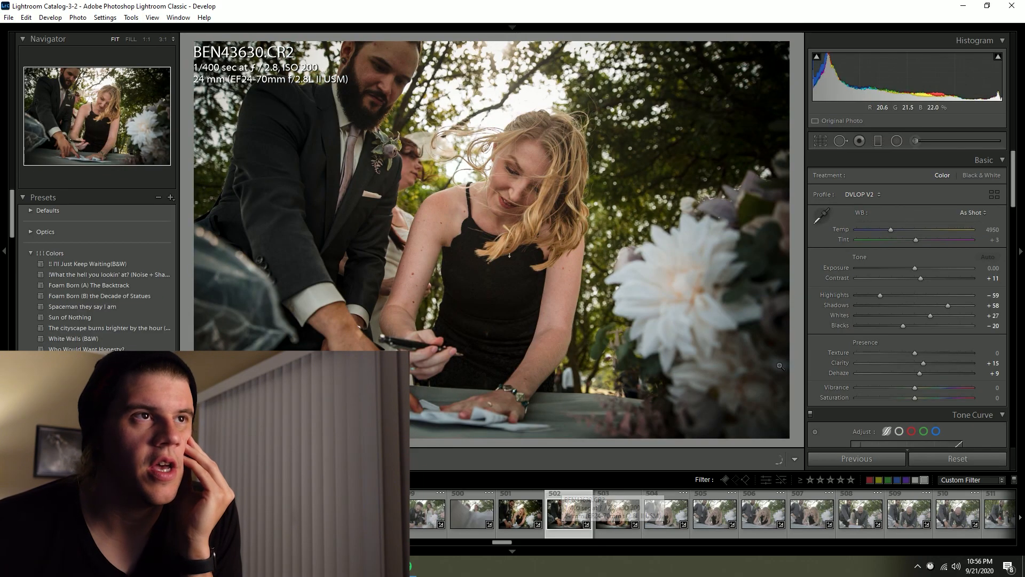
{"action": "left_click", "coordinate": [820, 141]}
{"action": "left_click_drag", "start_coordinate": [793, 174], "coordinate": [792, 157]}
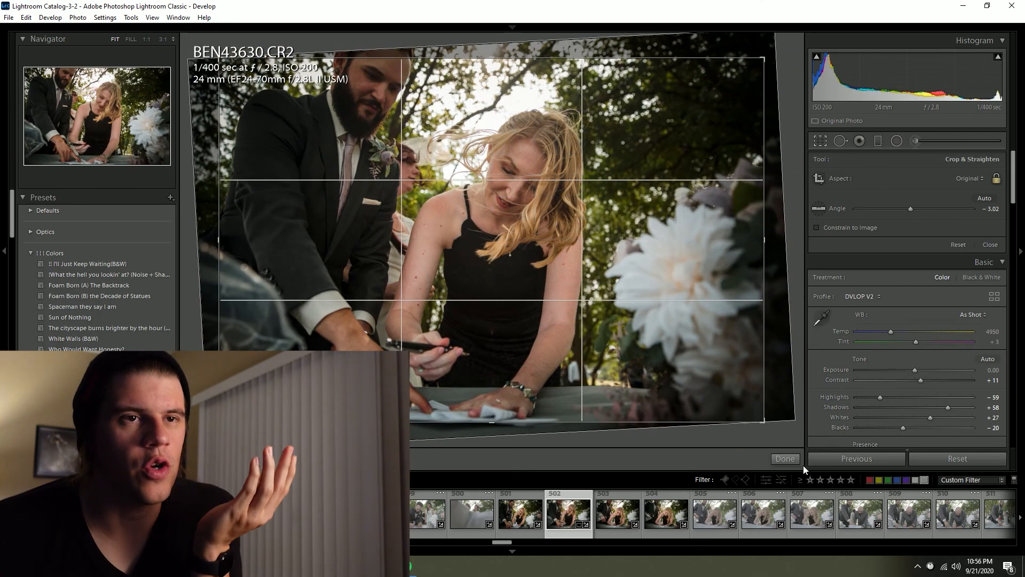
{"action": "left_click", "coordinate": [785, 458]}
Step: Edit BEN43630.CR2 with the "Spaceman they say I am" preset, exposure +0.67, contrast +23 and shadows +86, and label it yellow
{"action": "left_click", "coordinate": [922, 266]}
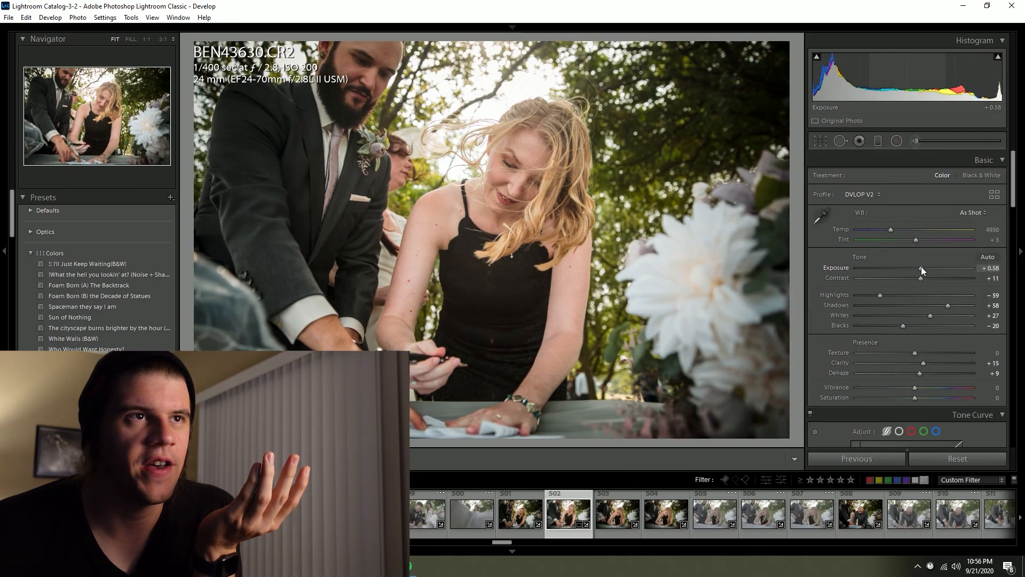
{"action": "left_click", "coordinate": [97, 308]}
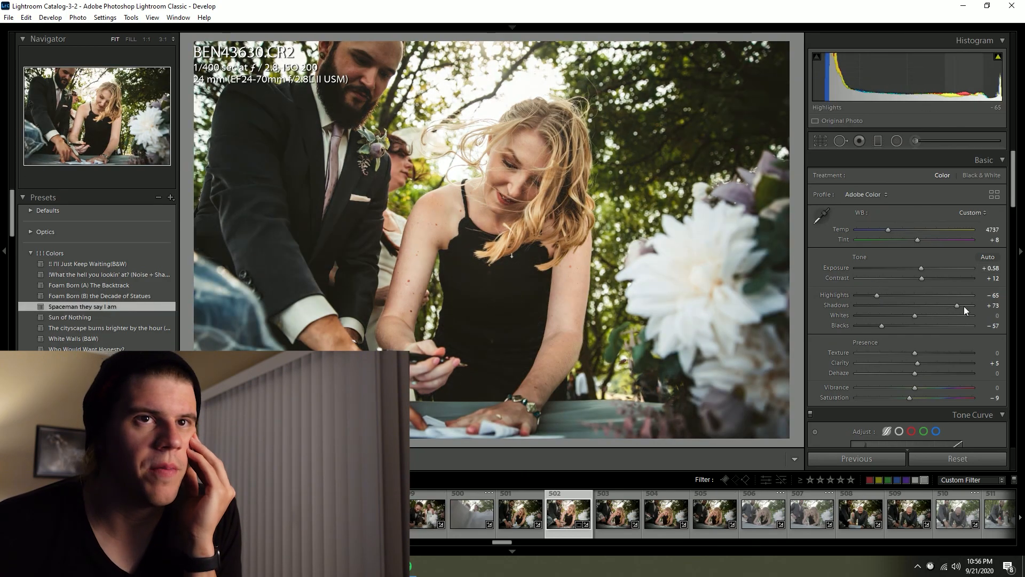
{"action": "left_click_drag", "start_coordinate": [920, 279], "coordinate": [922, 267]}
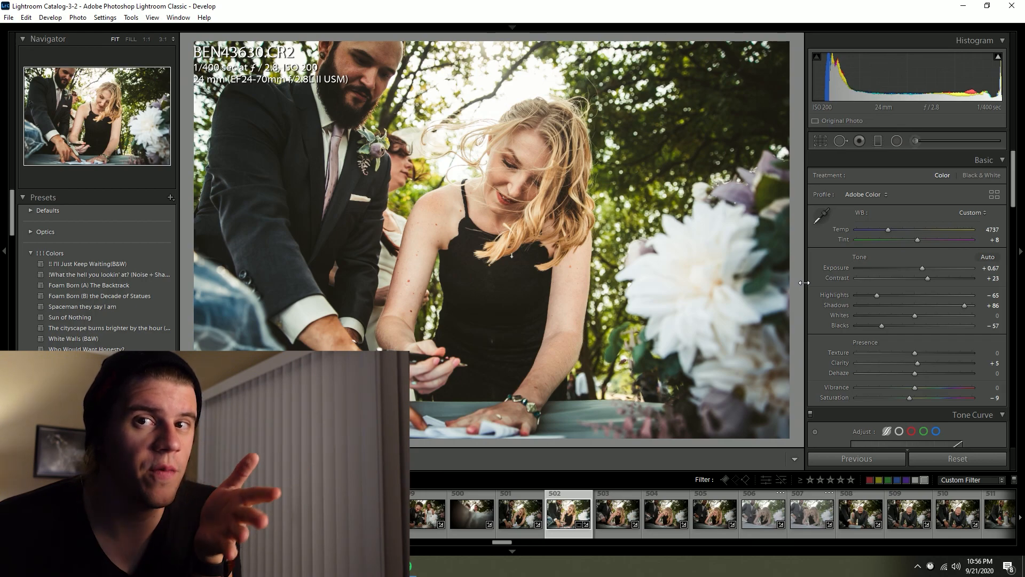
{"action": "key", "text": "7"}
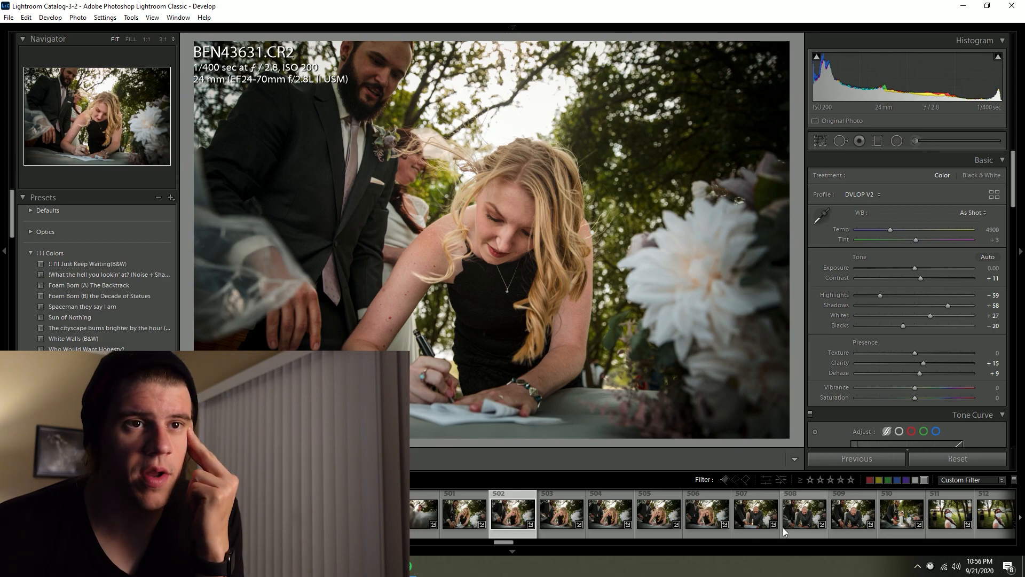
Step: Browse ahead to the masked boy photo BEN31687.CR2, label it red, and move on to BEN31688.CR2
{"action": "scroll", "coordinate": [785, 528], "scroll_direction": "down", "scroll_amount": 3}
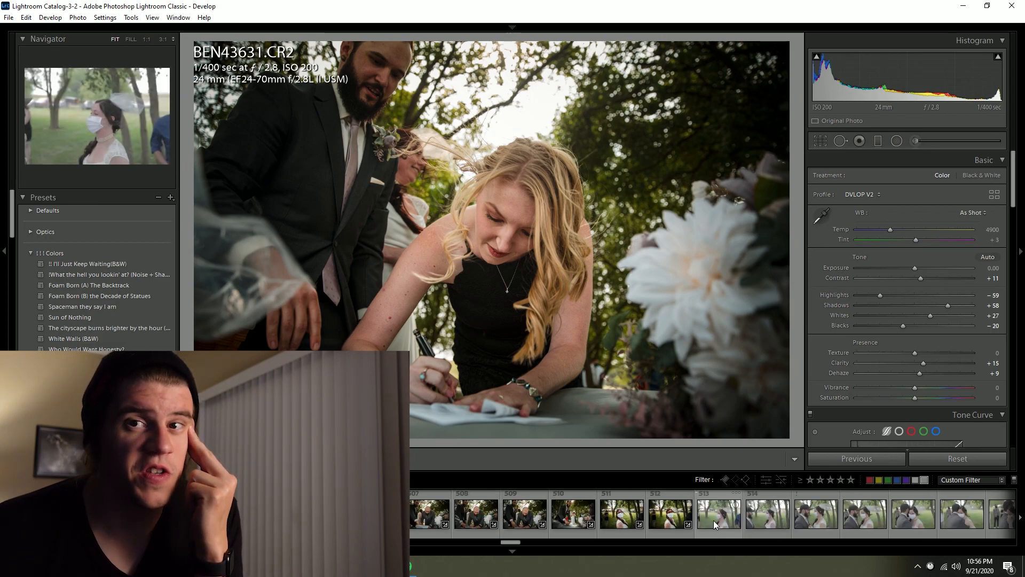
{"action": "scroll", "coordinate": [714, 520], "scroll_direction": "down", "scroll_amount": 5}
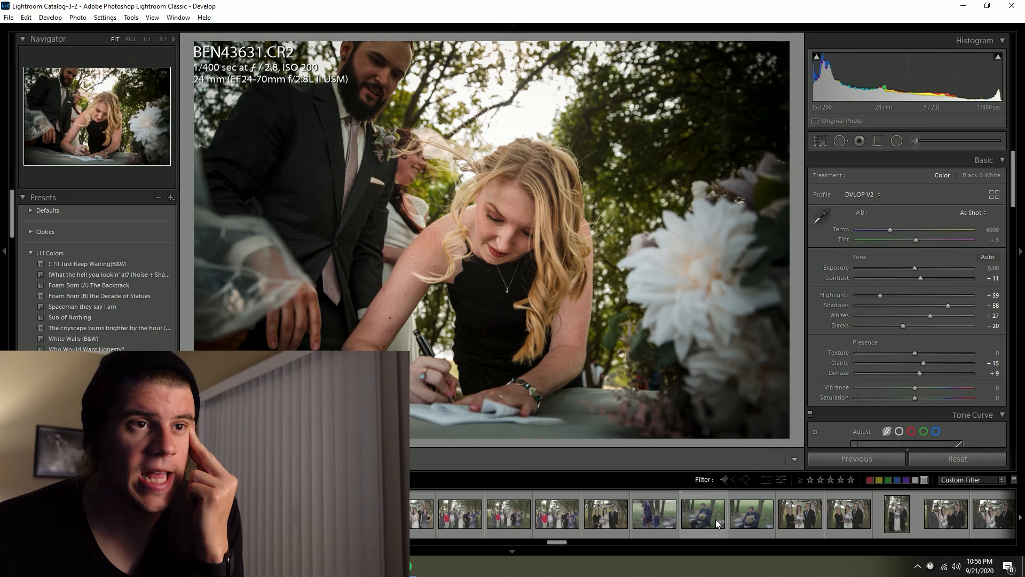
{"action": "left_click", "coordinate": [665, 527]}
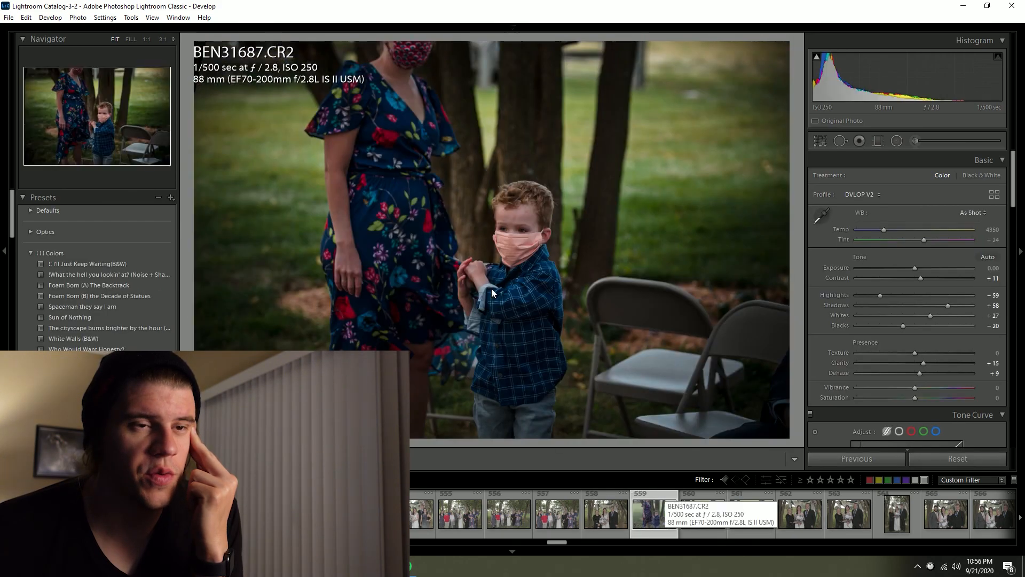
{"action": "key", "text": "6"}
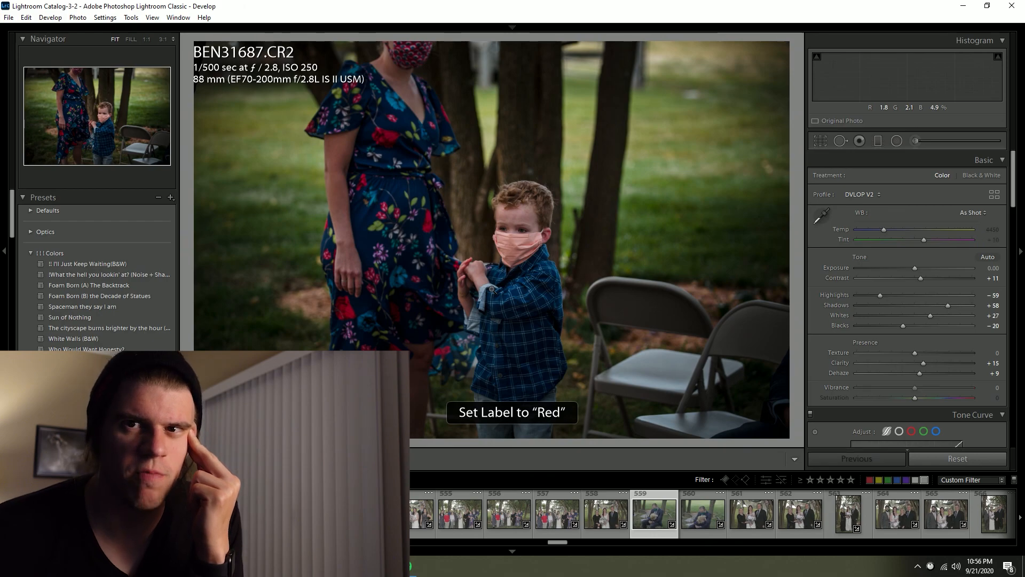
{"action": "key", "text": "Right"}
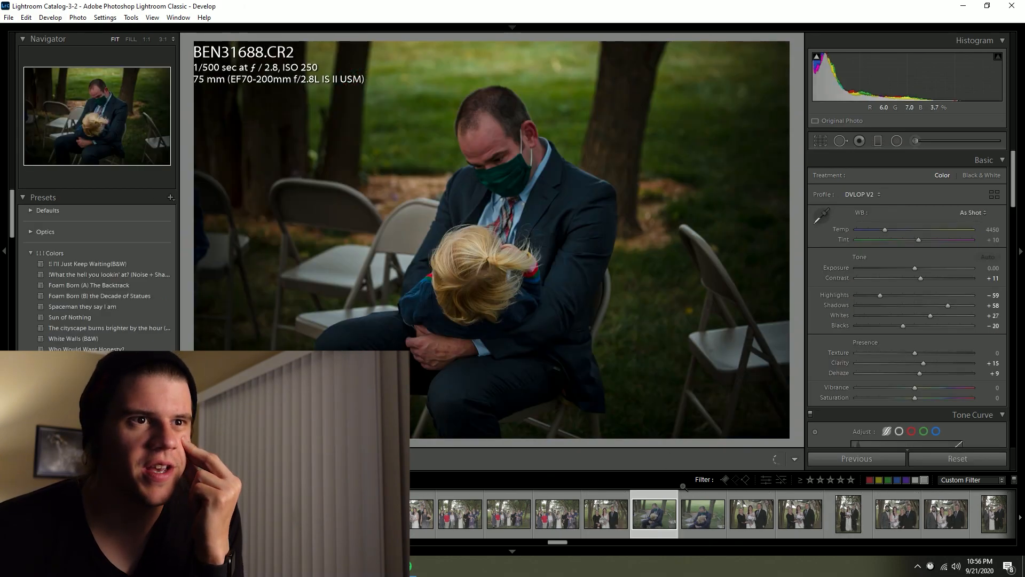
Step: Browse ahead to the cupcake photo BEN43895.CR2 and set its exposure to +0.81
{"action": "scroll", "coordinate": [694, 520], "scroll_direction": "down", "scroll_amount": 4}
{"action": "scroll", "coordinate": [757, 520], "scroll_direction": "down", "scroll_amount": 10}
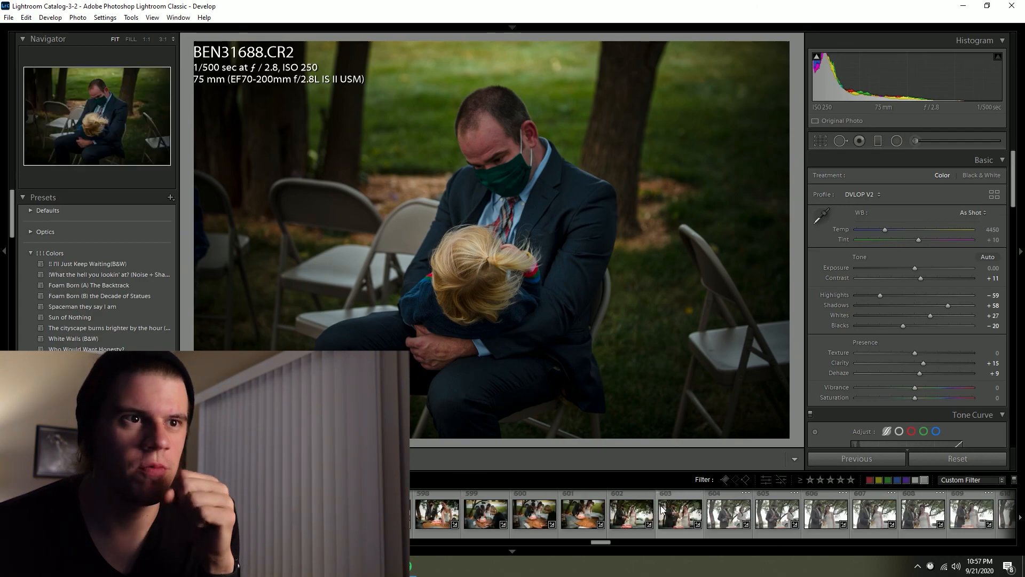
{"action": "scroll", "coordinate": [663, 510], "scroll_direction": "down", "scroll_amount": 12}
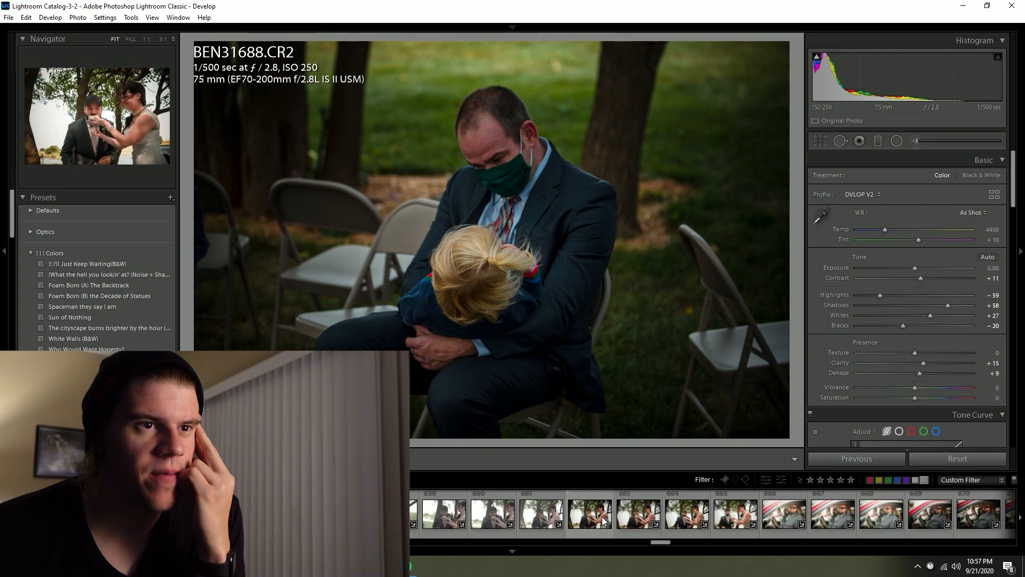
{"action": "scroll", "coordinate": [603, 521], "scroll_direction": "down", "scroll_amount": 10}
{"action": "scroll", "coordinate": [604, 516], "scroll_direction": "down", "scroll_amount": 12}
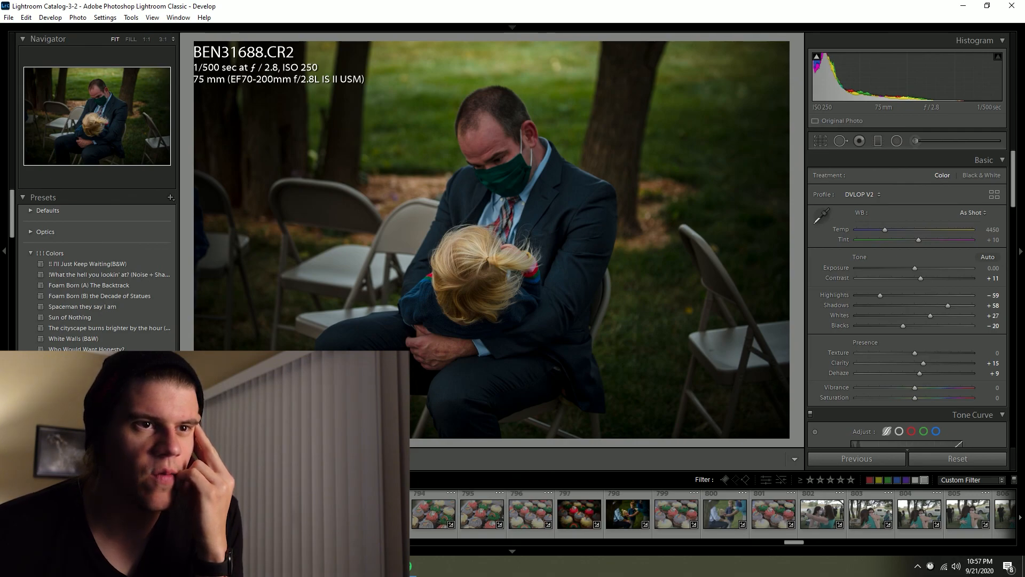
{"action": "left_click", "coordinate": [527, 515]}
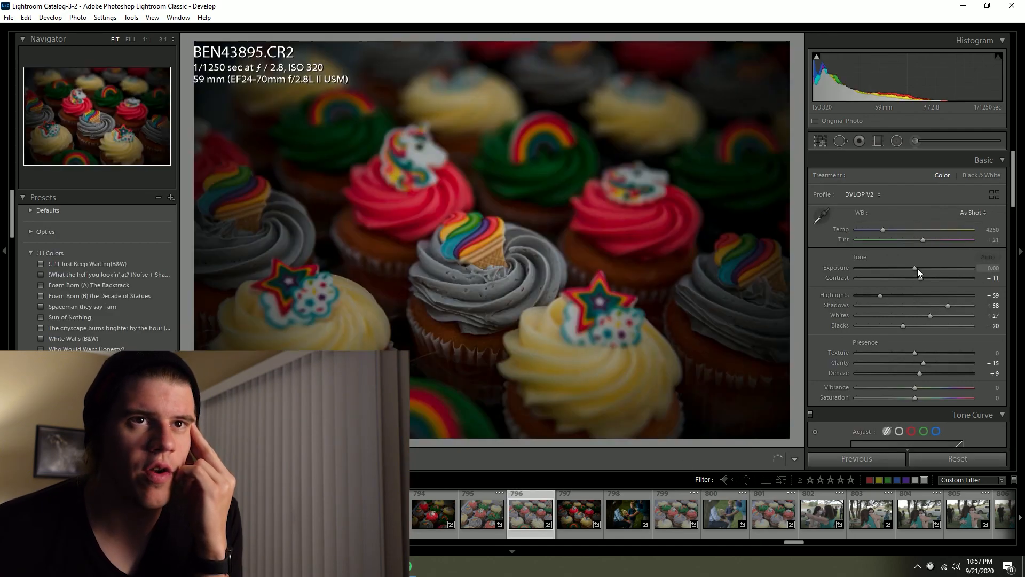
{"action": "left_click_drag", "start_coordinate": [916, 269], "coordinate": [923, 267]}
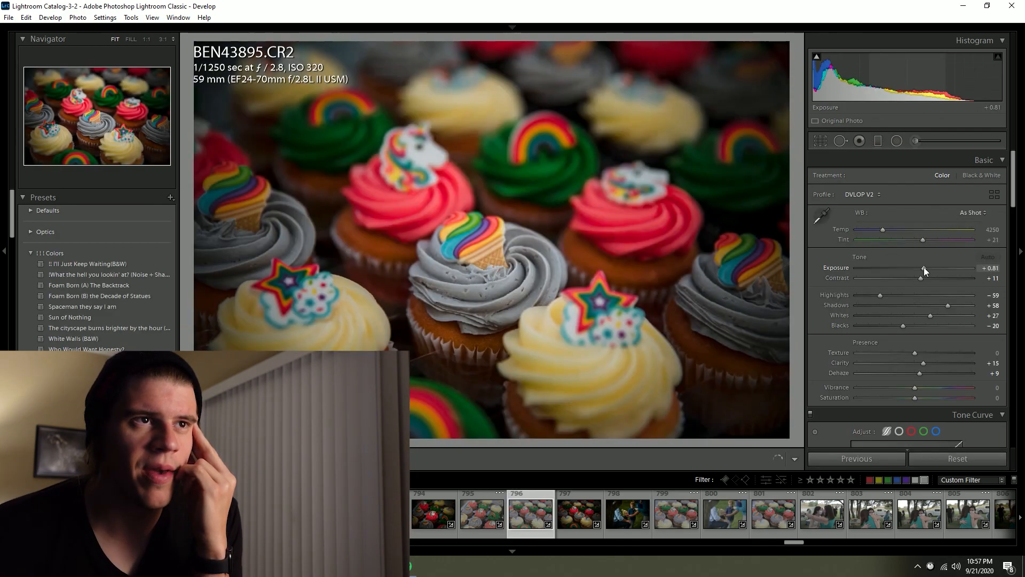
Step: Try a sampled custom white balance and the Daylight setting on BEN43895.CR2, returning it to As Shot
{"action": "left_click", "coordinate": [822, 215]}
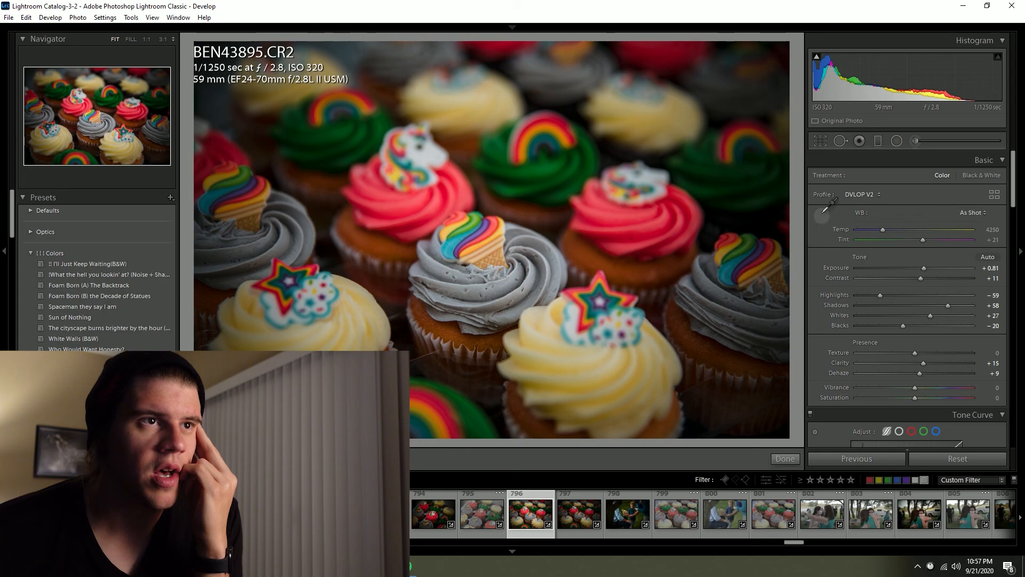
{"action": "left_click", "coordinate": [440, 149]}
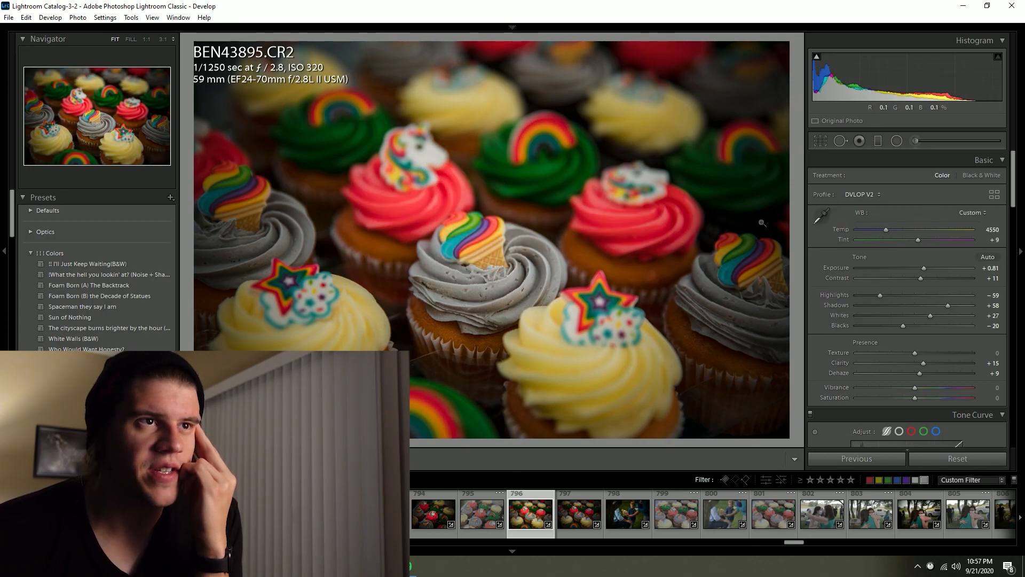
{"action": "left_click", "coordinate": [965, 212]}
{"action": "left_click", "coordinate": [943, 249]}
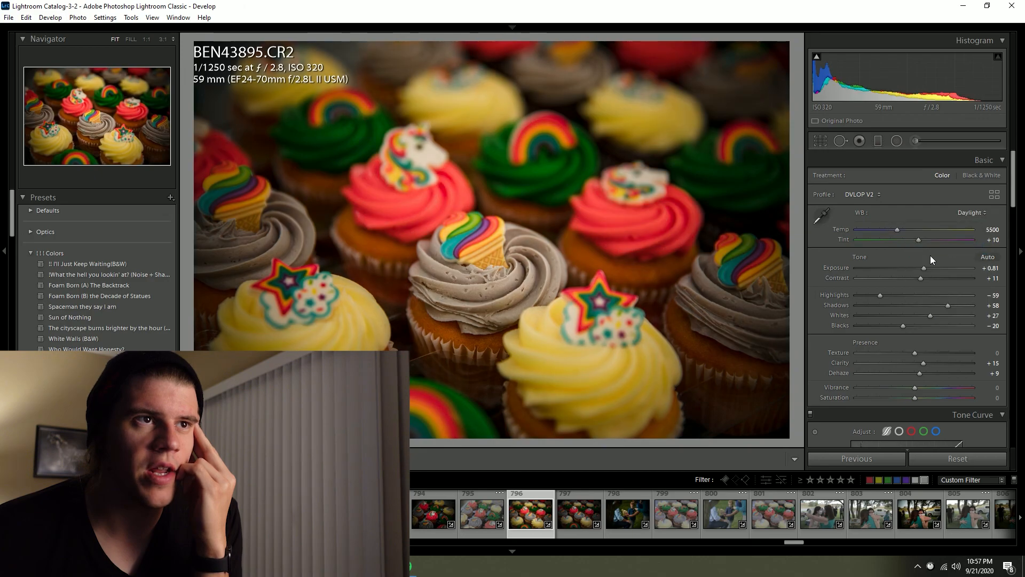
{"action": "left_click", "coordinate": [963, 213]}
{"action": "left_click", "coordinate": [953, 229]}
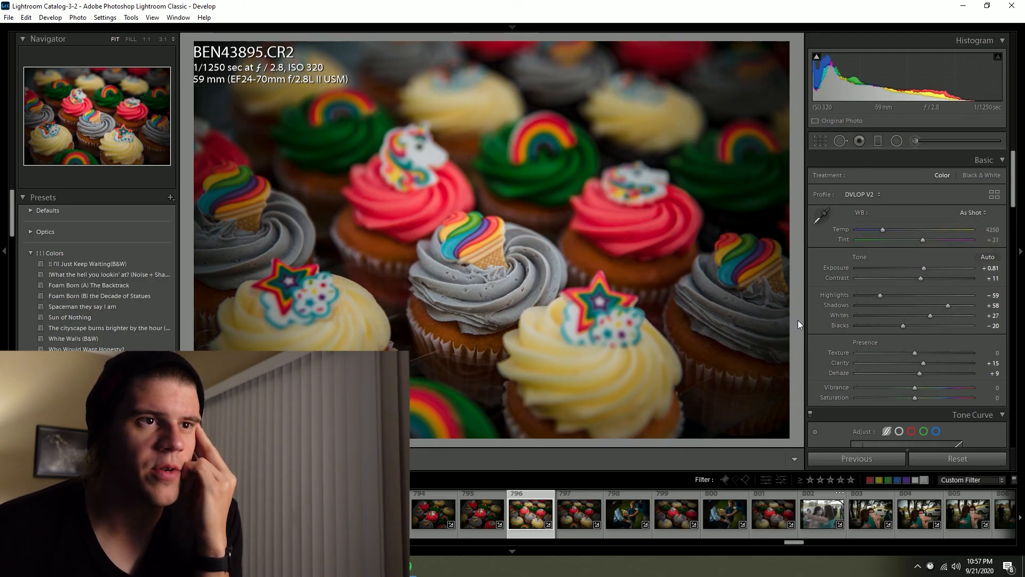
Step: Label BEN43895.CR2 yellow, and give the cupcake photo BEN43896.CR2 an exposure of +1.08 and a yellow label
{"action": "key", "text": "7"}
{"action": "key", "text": "Right"}
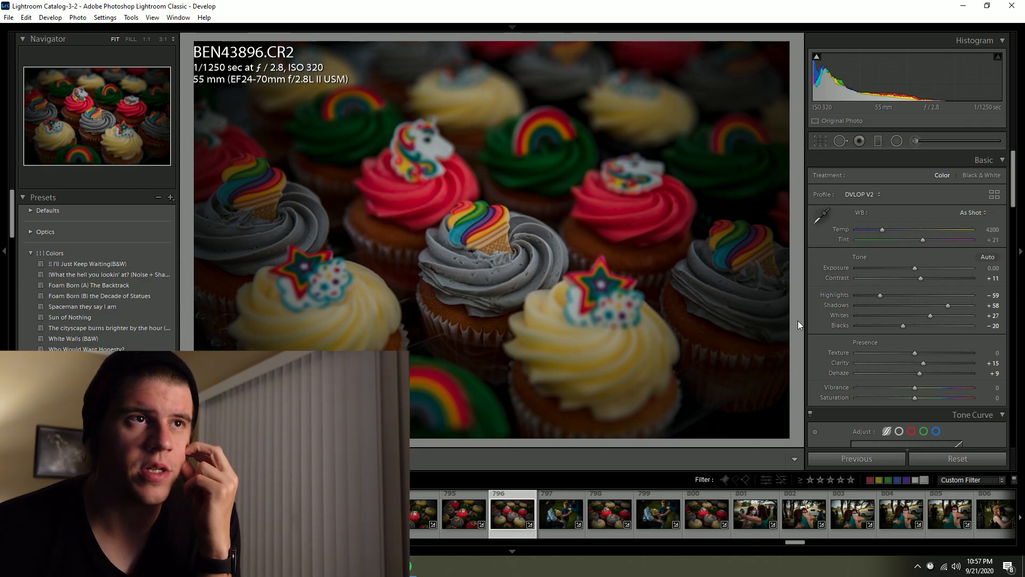
{"action": "left_click", "coordinate": [925, 268]}
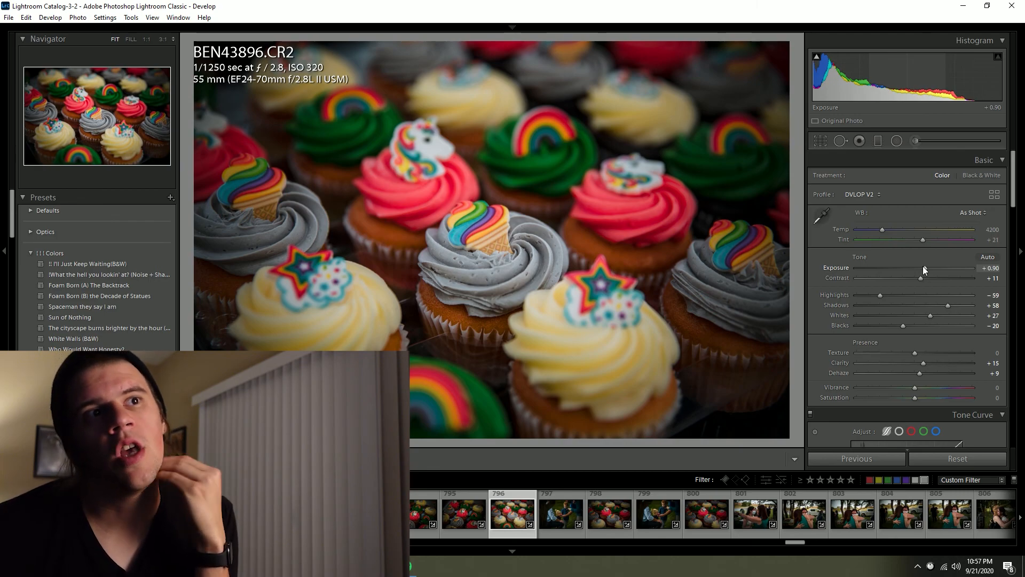
{"action": "left_click_drag", "start_coordinate": [921, 266], "coordinate": [924, 267]}
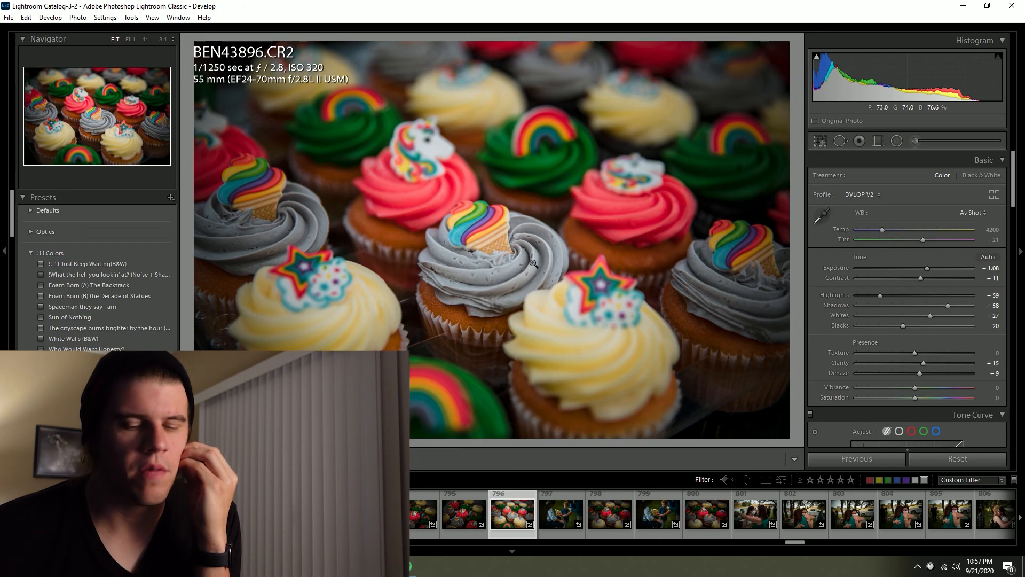
{"action": "key", "text": "7"}
{"action": "key", "text": "Right"}
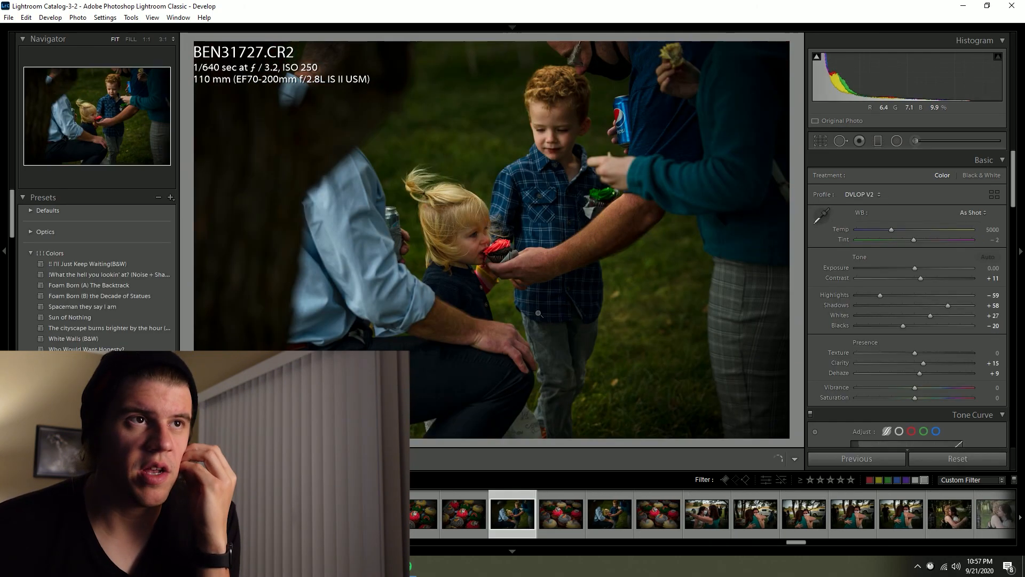
Step: Set the exposure of BEN31727.CR2 to +1.41, rotate its crop slightly to straighten it, and label the photo yellow
{"action": "left_click_drag", "start_coordinate": [924, 265], "coordinate": [930, 264]}
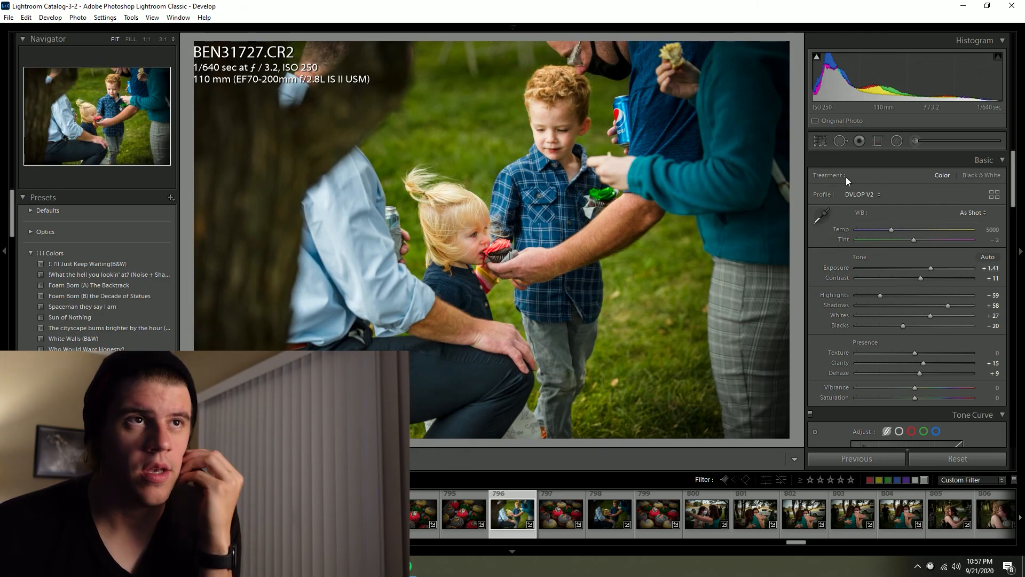
{"action": "key", "text": "r"}
{"action": "left_click_drag", "start_coordinate": [797, 365], "coordinate": [797, 374]}
{"action": "left_click", "coordinate": [788, 459]}
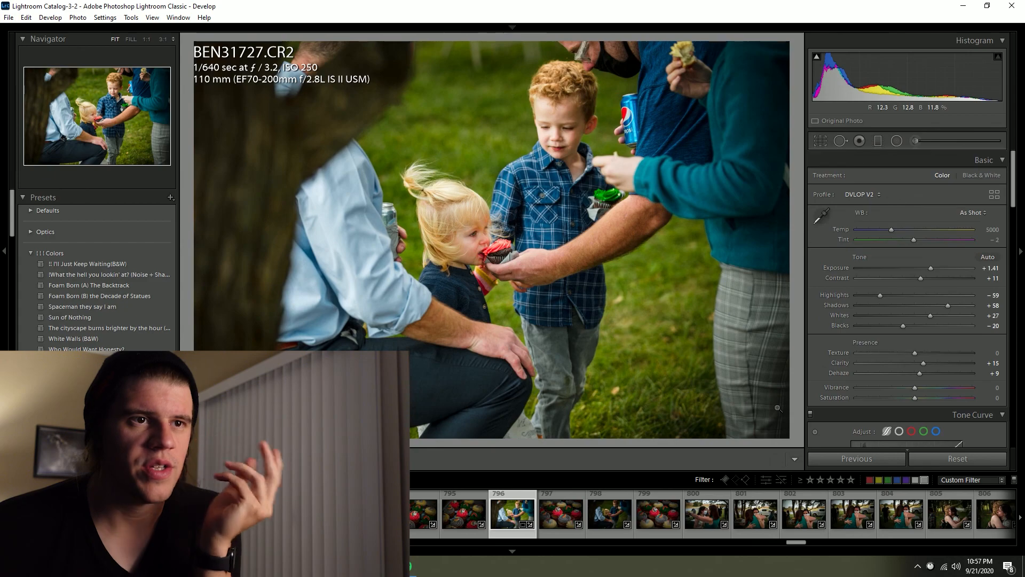
{"action": "key", "text": "7"}
{"action": "key", "text": "Right"}
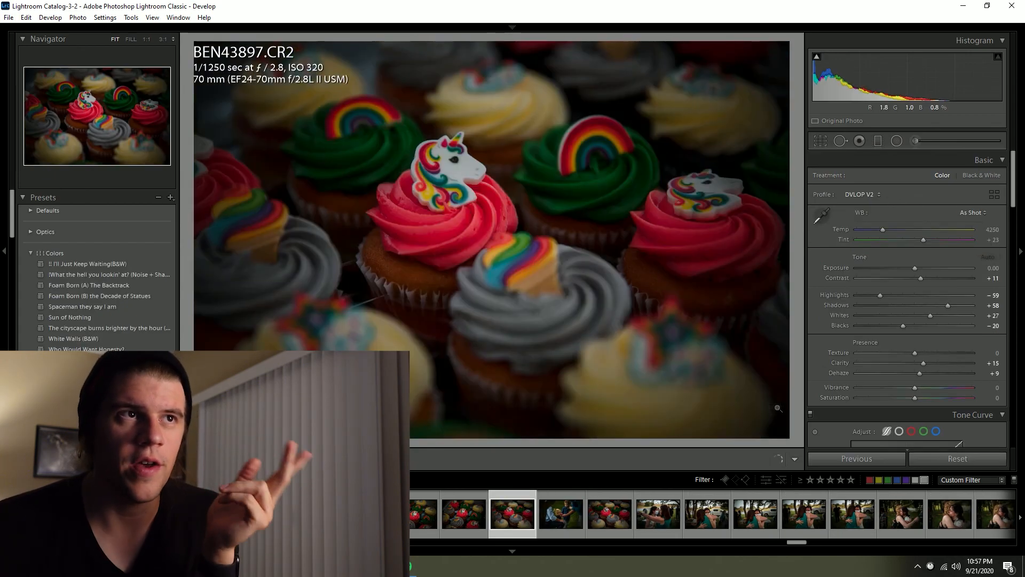
Step: Sample the white balance of BEN43897.CR2 from the white unicorn topper and set the exposure to +0.90
{"action": "left_click", "coordinate": [822, 215]}
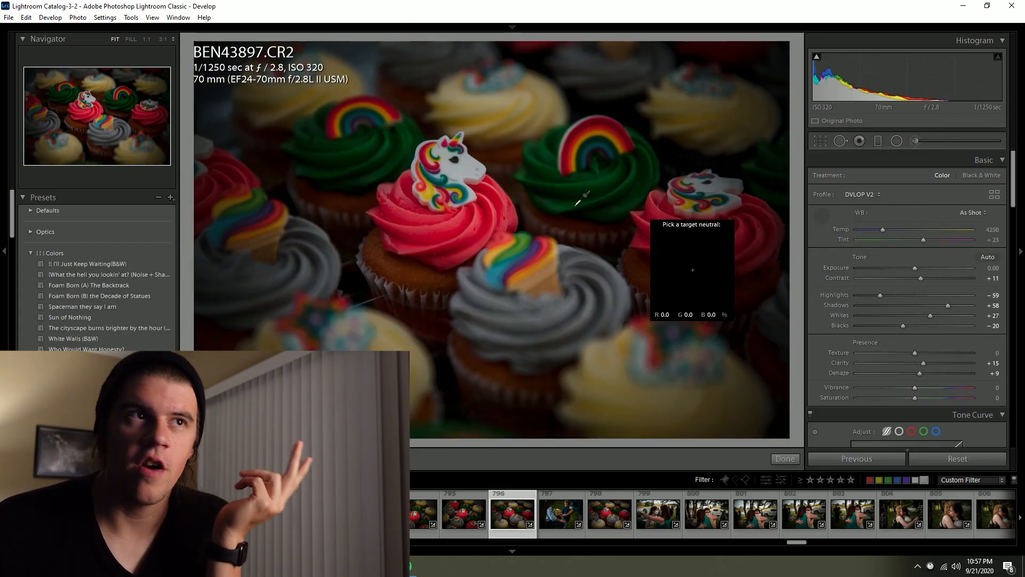
{"action": "left_click", "coordinate": [470, 163]}
{"action": "left_click_drag", "start_coordinate": [919, 267], "coordinate": [925, 265]}
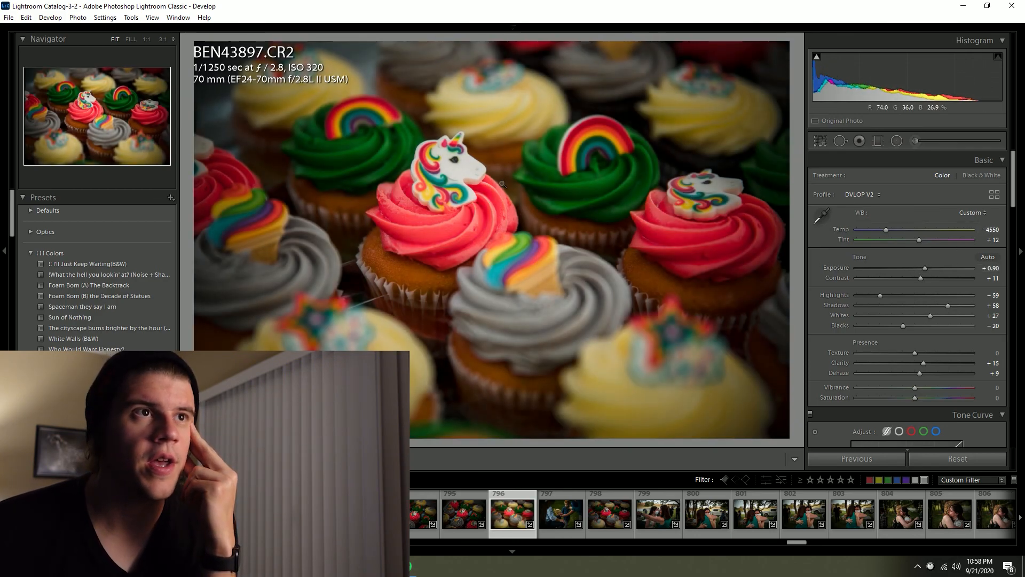
{"action": "left_click", "coordinate": [459, 167]}
{"action": "left_click", "coordinate": [459, 167]}
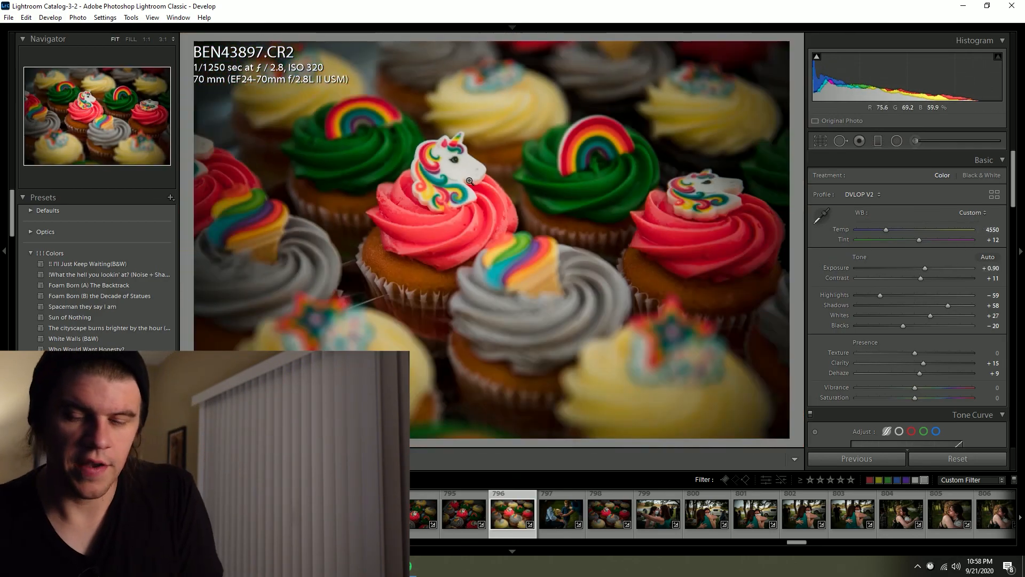
Step: Label BEN43897.CR2 and the following children photo BEN31728.CR2 red
{"action": "key", "text": "6"}
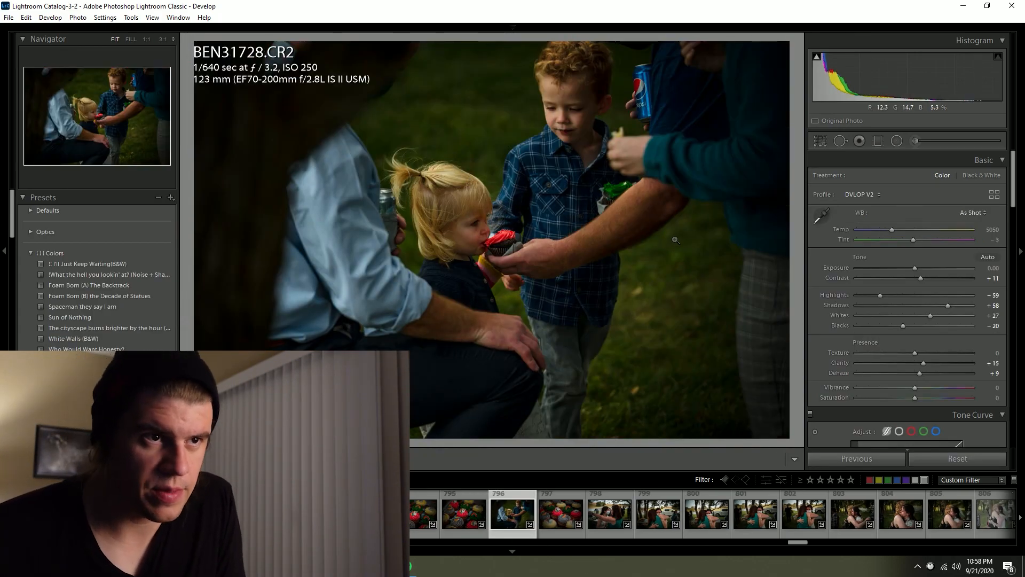
{"action": "key", "text": "6"}
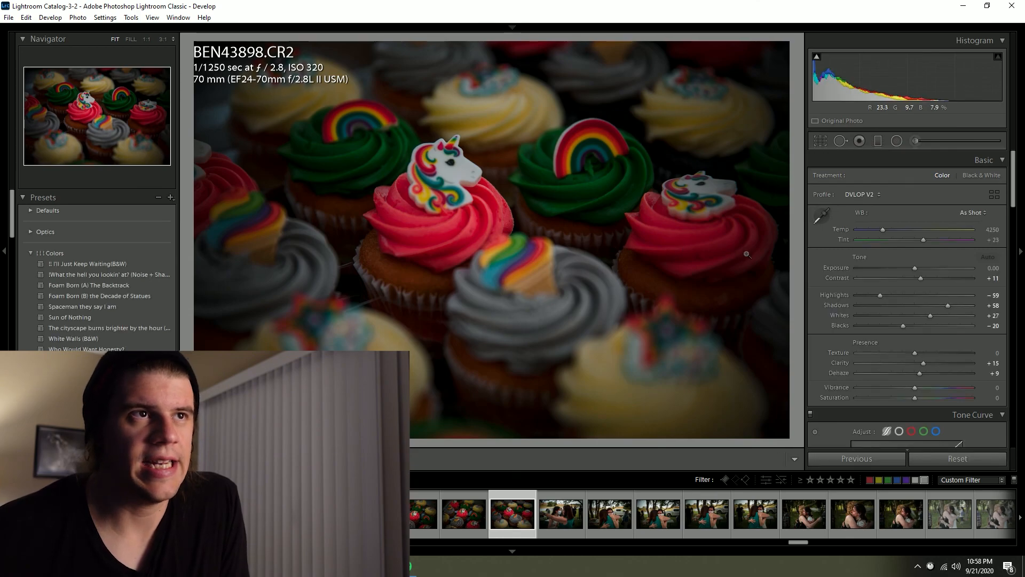
Step: Set the exposure of BEN43898.CR2 to +1.13 and try a white balance sampled from the unicorn topper, returning it to As Shot
{"action": "left_click_drag", "start_coordinate": [915, 268], "coordinate": [927, 268]}
{"action": "left_click", "coordinate": [820, 216]}
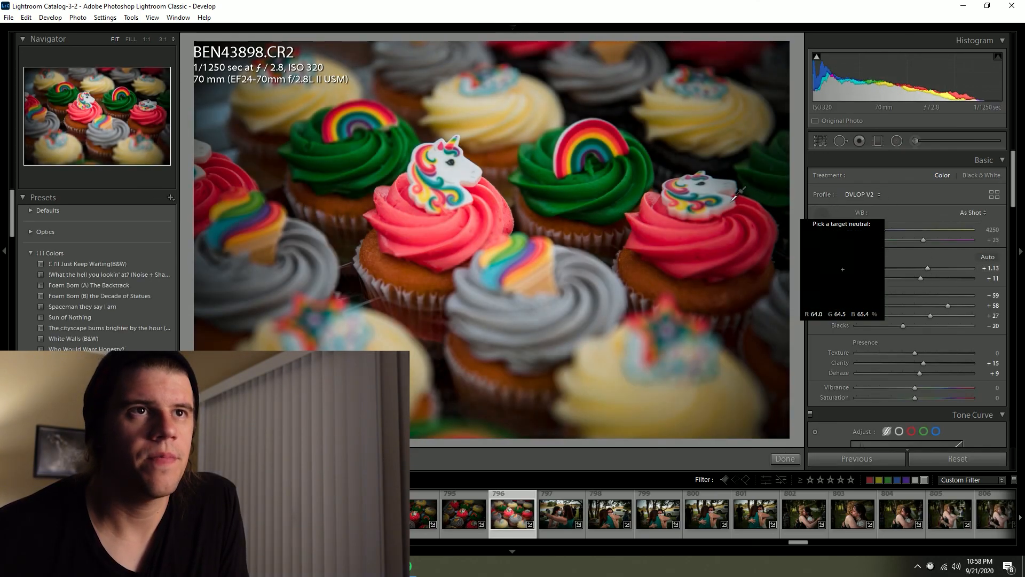
{"action": "left_click", "coordinate": [700, 192]}
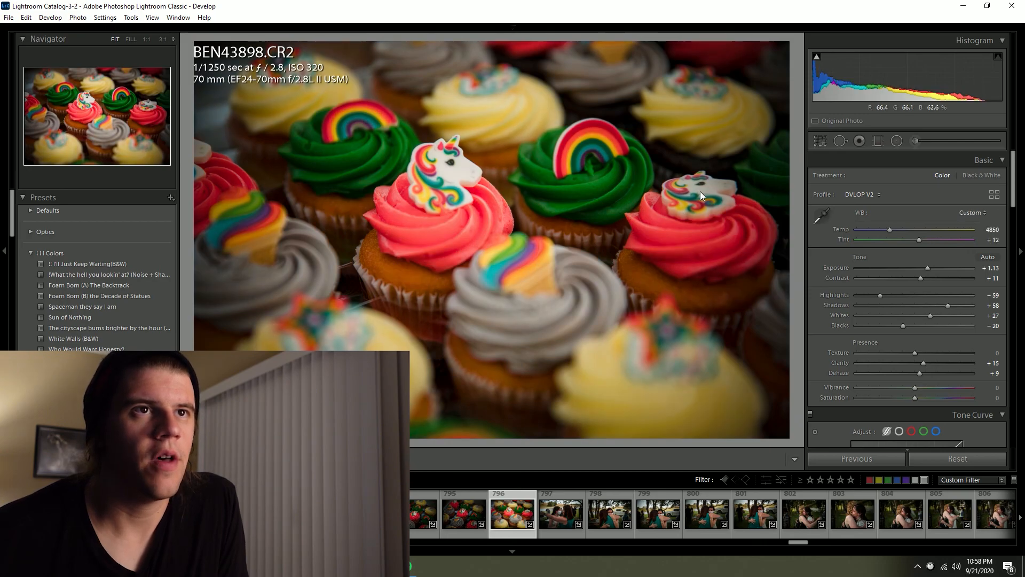
{"action": "left_click", "coordinate": [973, 212]}
{"action": "left_click", "coordinate": [967, 225]}
Step: Inspect the unicorn topper in BEN43898.CR2 at 1:1, label that photo green, and label BEN43899.CR2 red
{"action": "left_click", "coordinate": [458, 167]}
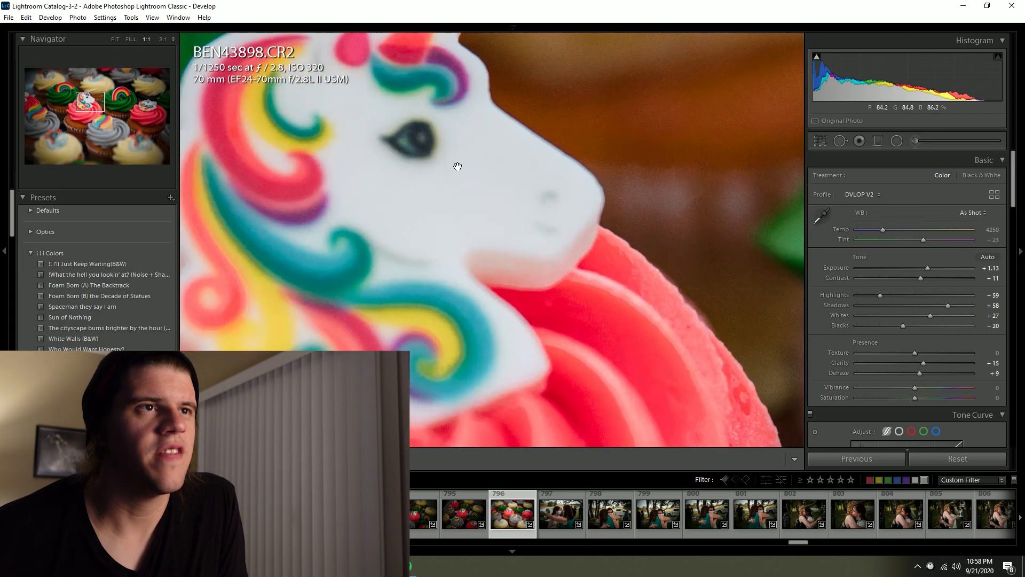
{"action": "left_click", "coordinate": [458, 168]}
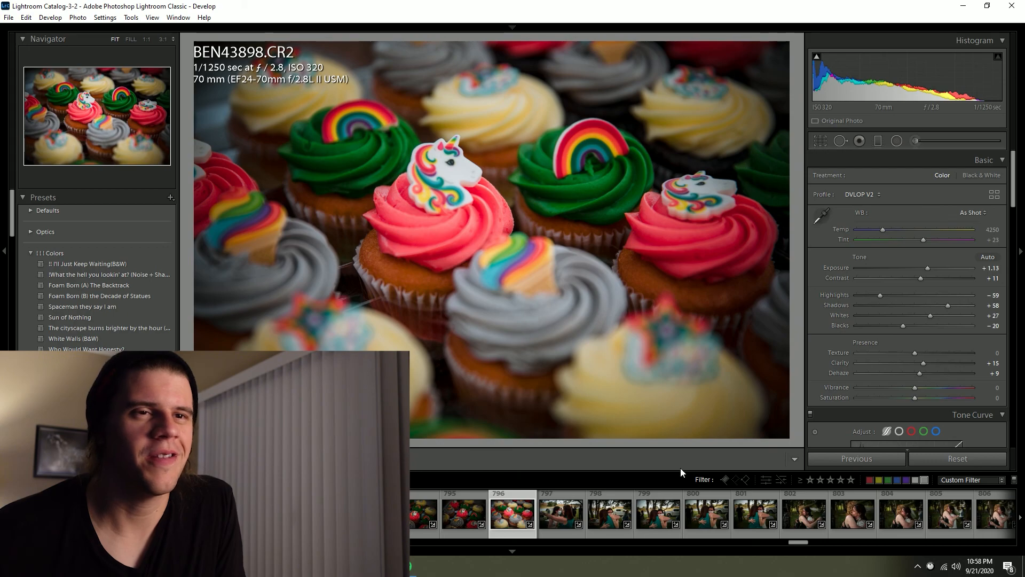
{"action": "key", "text": "8"}
{"action": "key", "text": "Right"}
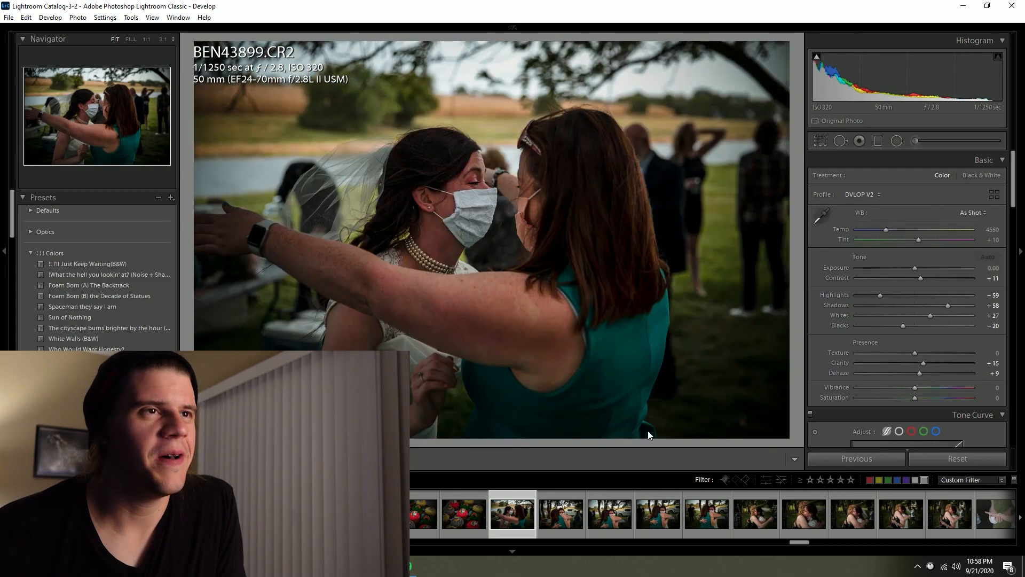
{"action": "key", "text": "6"}
{"action": "key", "text": "Right"}
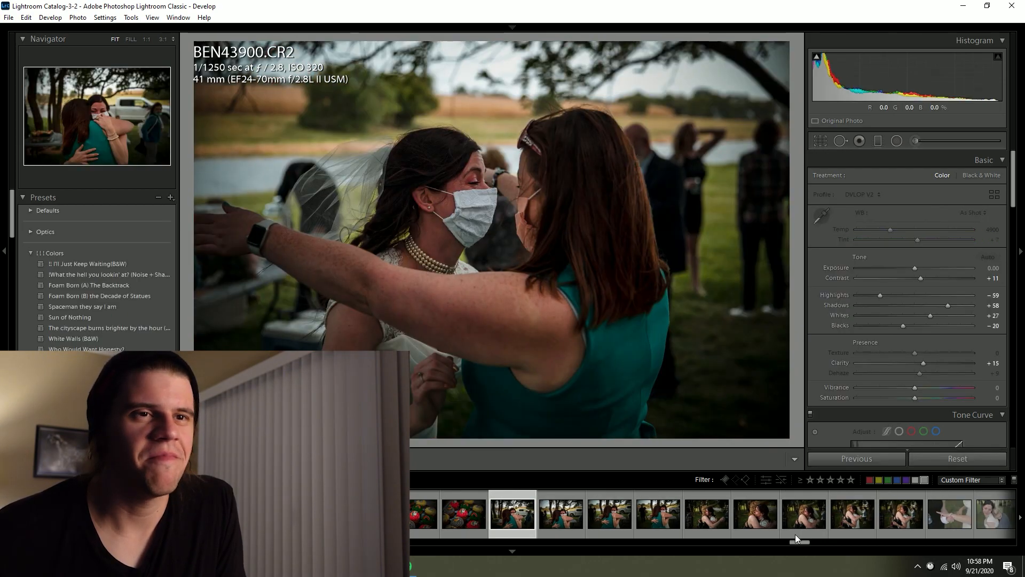
Step: Browse ahead past the hugging and couple photos to the handwritten envelope photo BEN43942.CR2
{"action": "scroll", "coordinate": [793, 530], "scroll_direction": "down", "scroll_amount": 3}
{"action": "scroll", "coordinate": [811, 521], "scroll_direction": "down", "scroll_amount": 5}
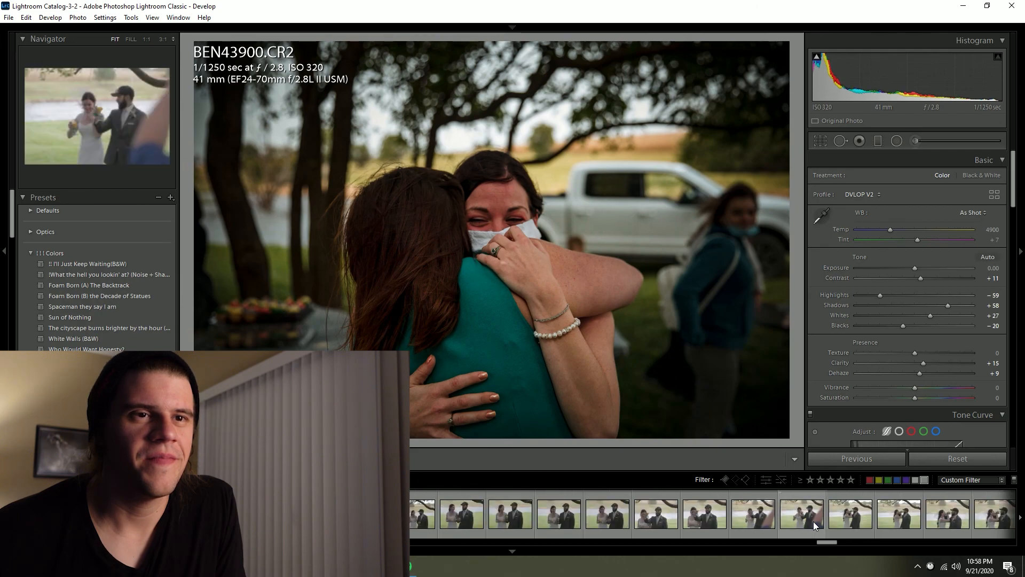
{"action": "scroll", "coordinate": [813, 521], "scroll_direction": "down", "scroll_amount": 5}
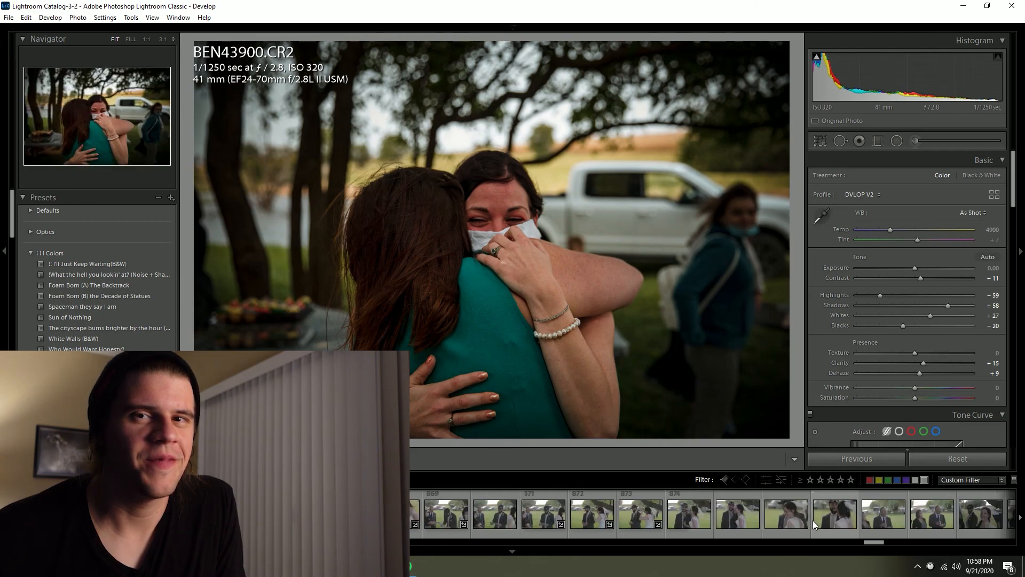
{"action": "scroll", "coordinate": [812, 518], "scroll_direction": "down", "scroll_amount": 3}
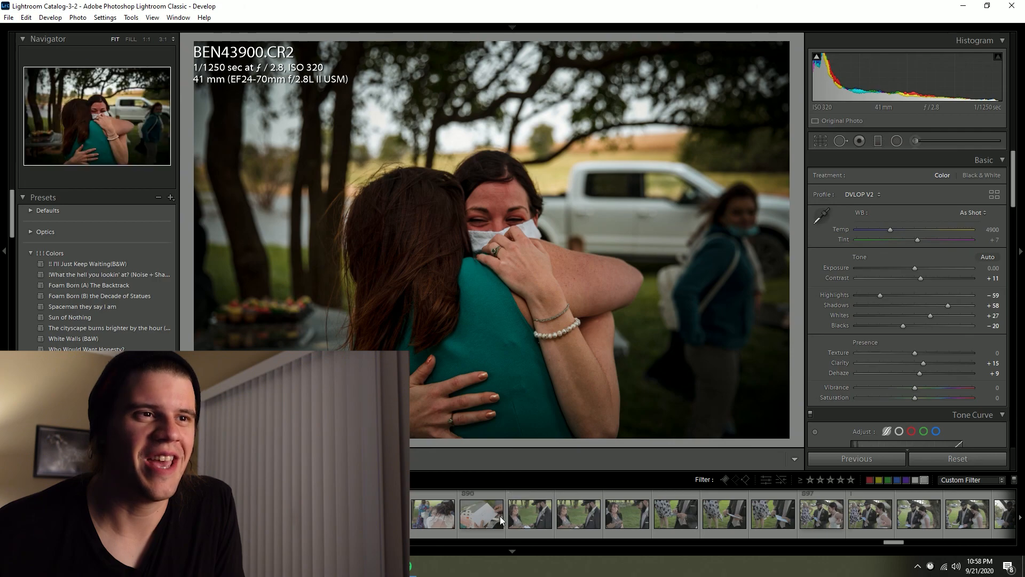
{"action": "left_click", "coordinate": [482, 516]}
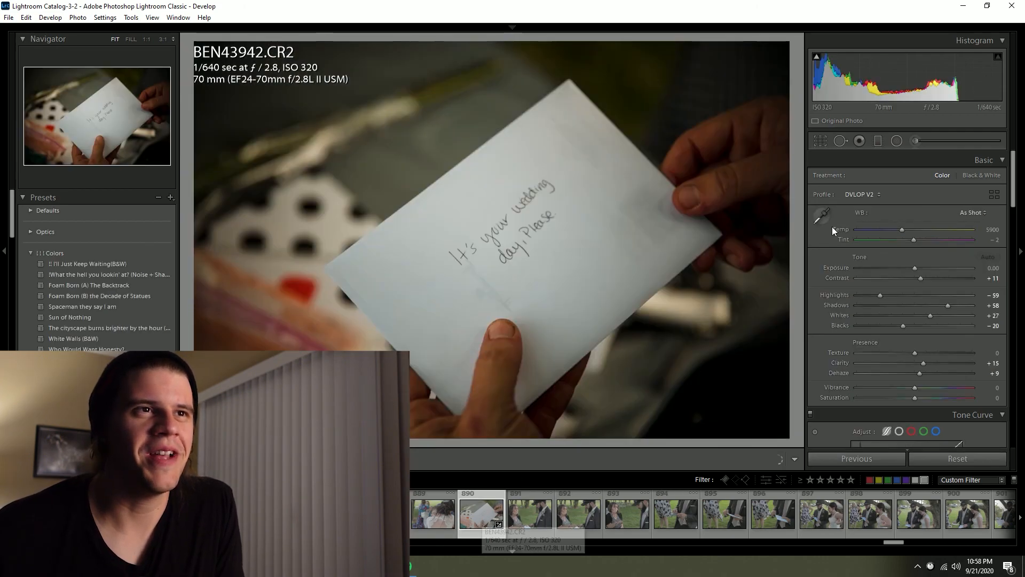
Step: Sample the white balance of BEN43942.CR2 from the white envelope, set exposure to +0.71, and label the photo yellow
{"action": "left_click", "coordinate": [823, 216]}
{"action": "left_click", "coordinate": [595, 240]}
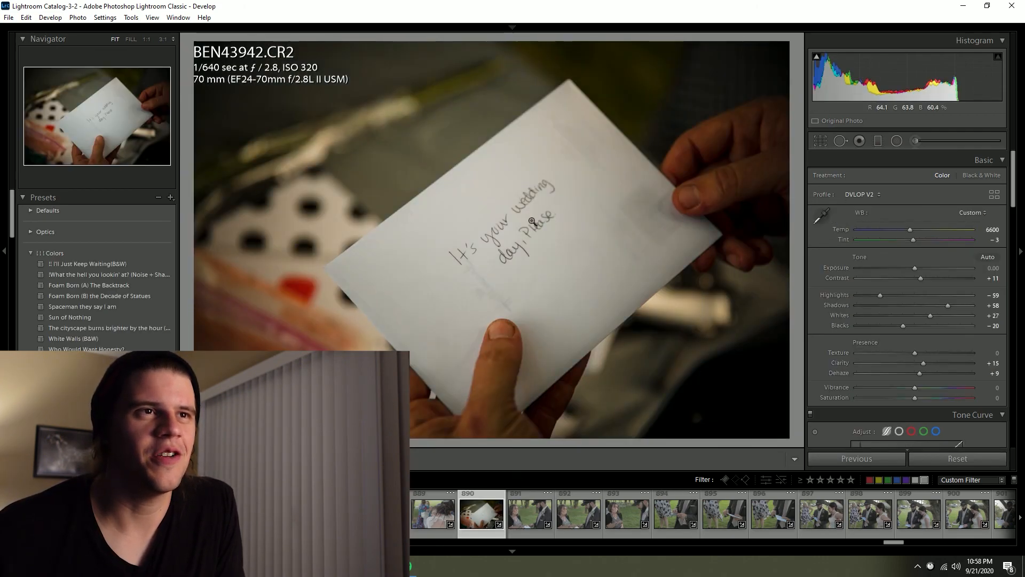
{"action": "left_click_drag", "start_coordinate": [914, 268], "coordinate": [923, 271]}
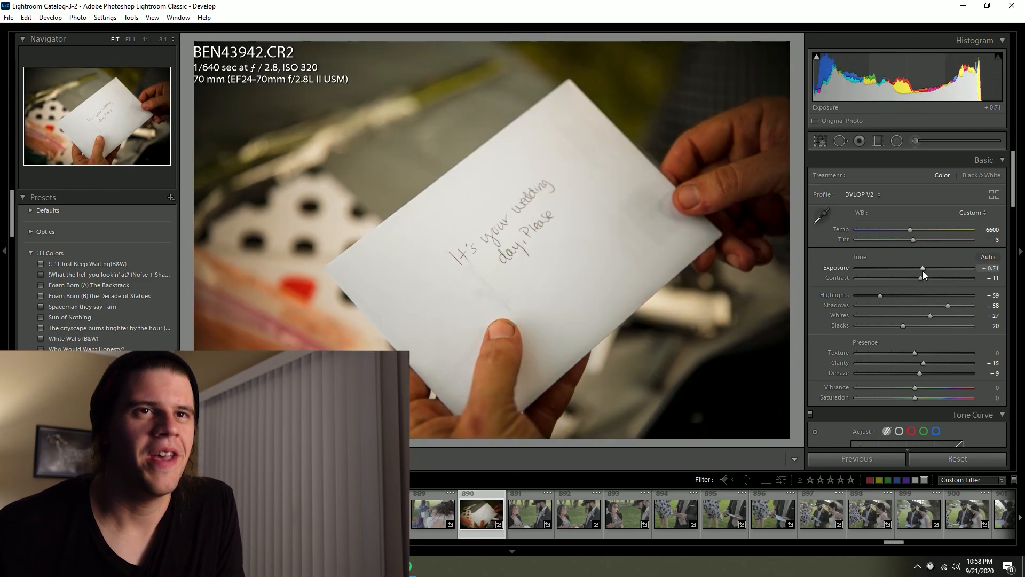
{"action": "key", "text": "7"}
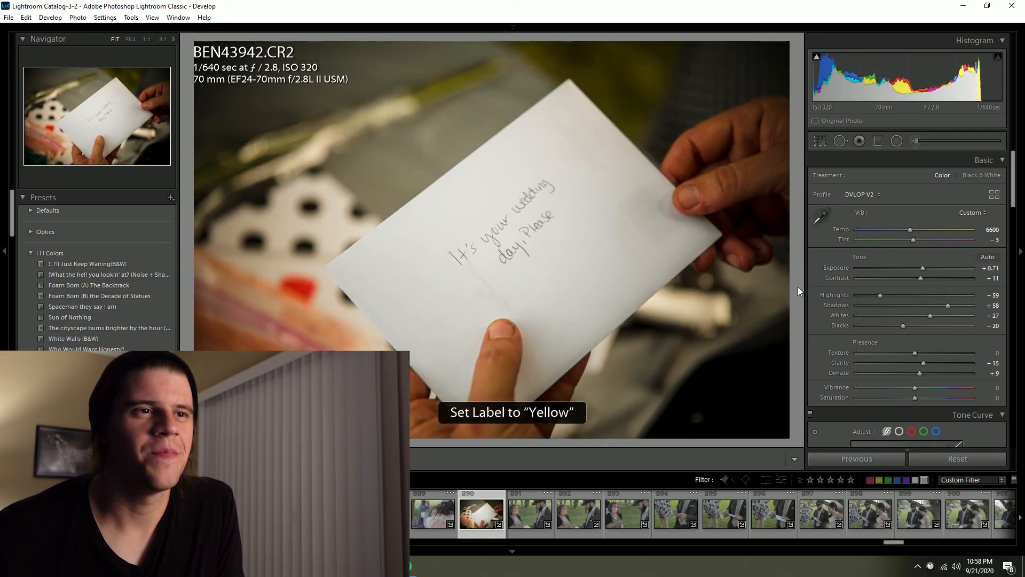
Step: Move on to BEN43943.CR2 and raise its exposure to +0.95
{"action": "key", "text": "Right"}
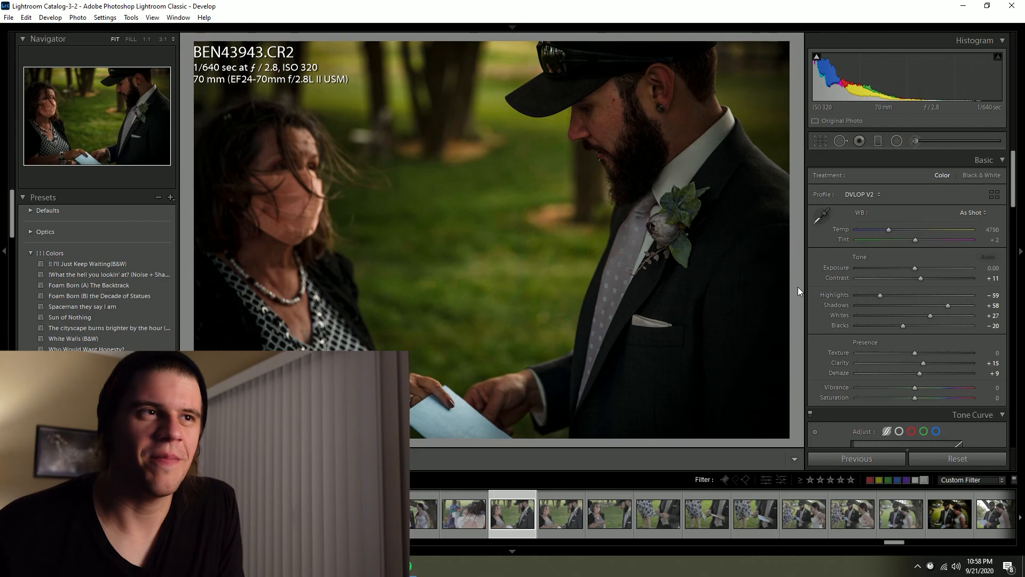
{"action": "left_click", "coordinate": [924, 271]}
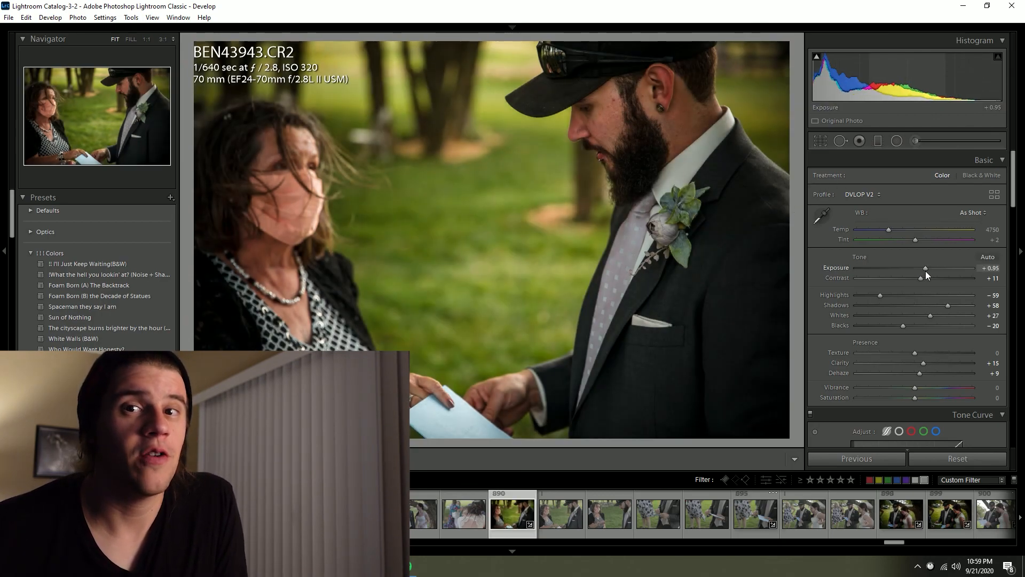